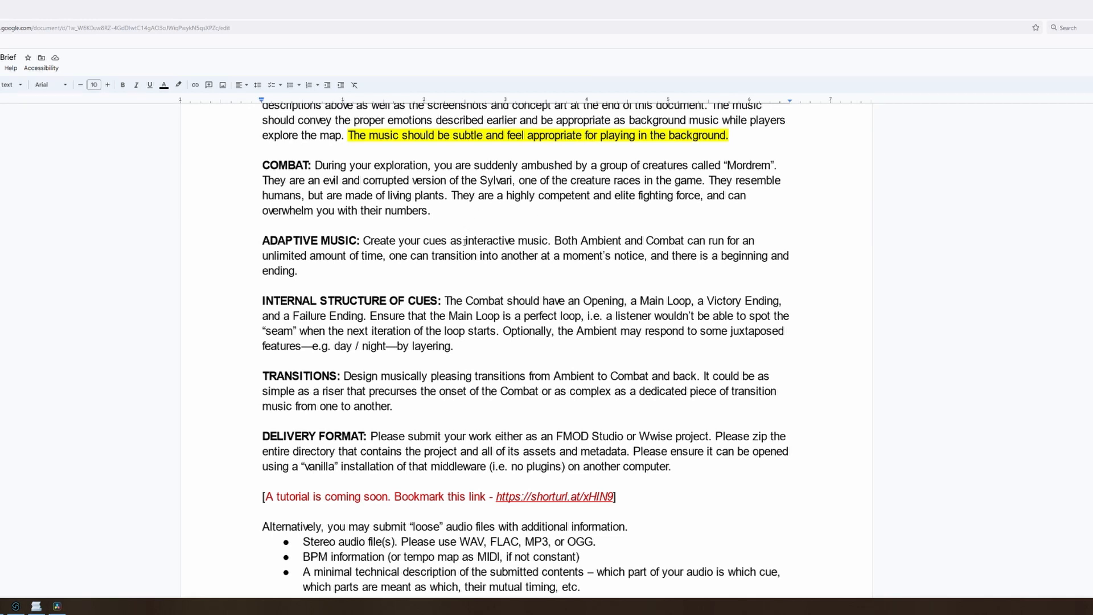
# - Examine the Adaptive Music and Internal Structure of Cues requirements in the brief
pyautogui.moveTo(465, 242); pyautogui.dragTo(533, 242)
pyautogui.click(477, 256)
pyautogui.moveTo(263, 301); pyautogui.dragTo(527, 348)
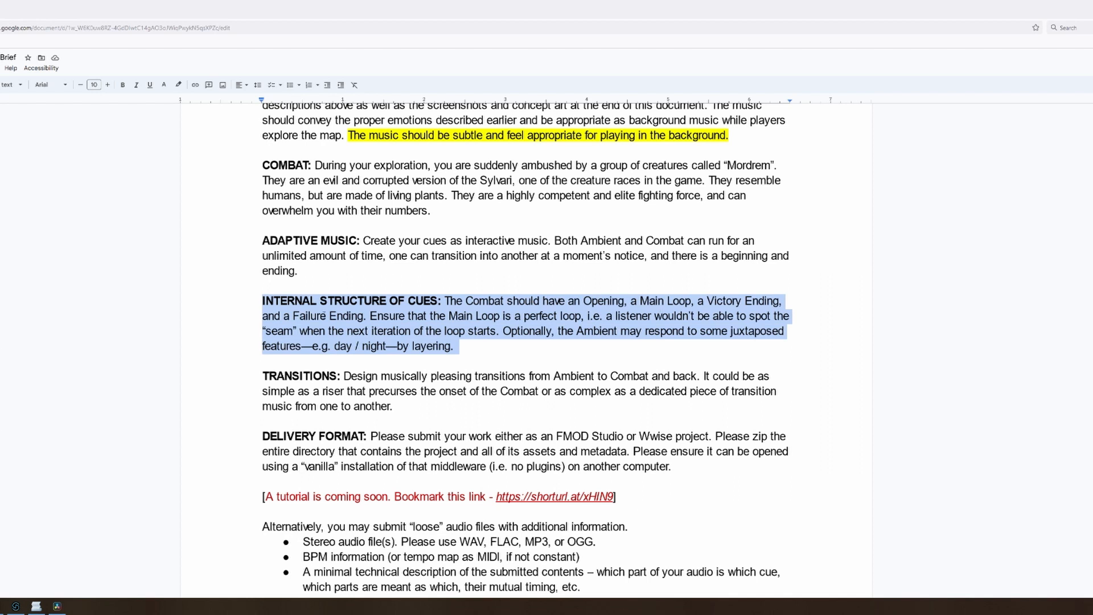
pyautogui.click(463, 315)
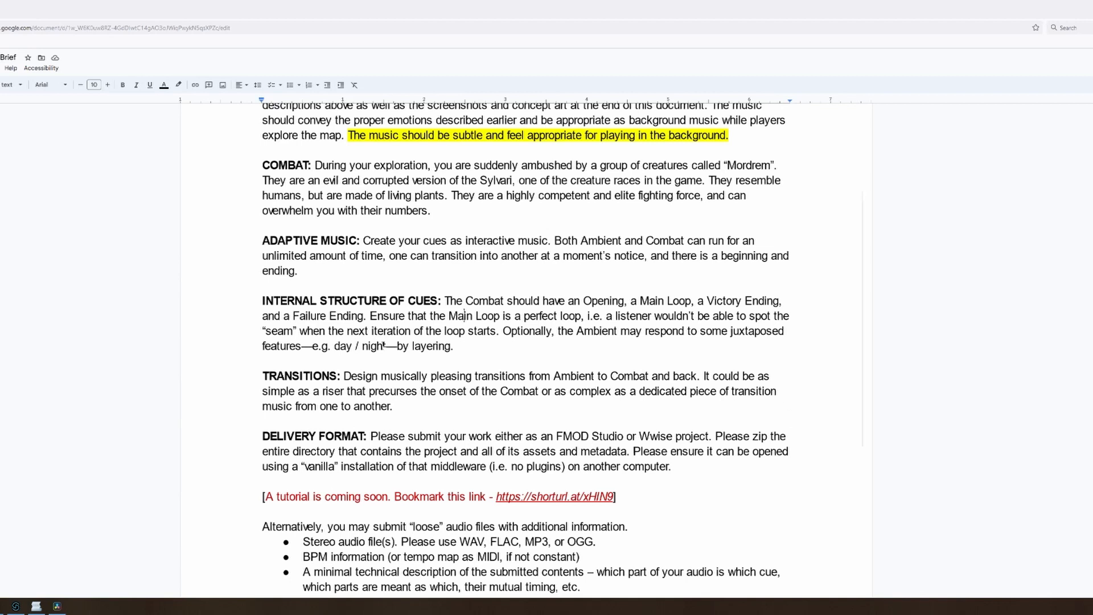
# - Switch to the template_no_tails project in REAPER and check which options the AMBIENT region offers
pyautogui.hotkey('alt', 'Tab')
pyautogui.press('Tab')
pyautogui.press('Tab')
pyautogui.press('Tab')
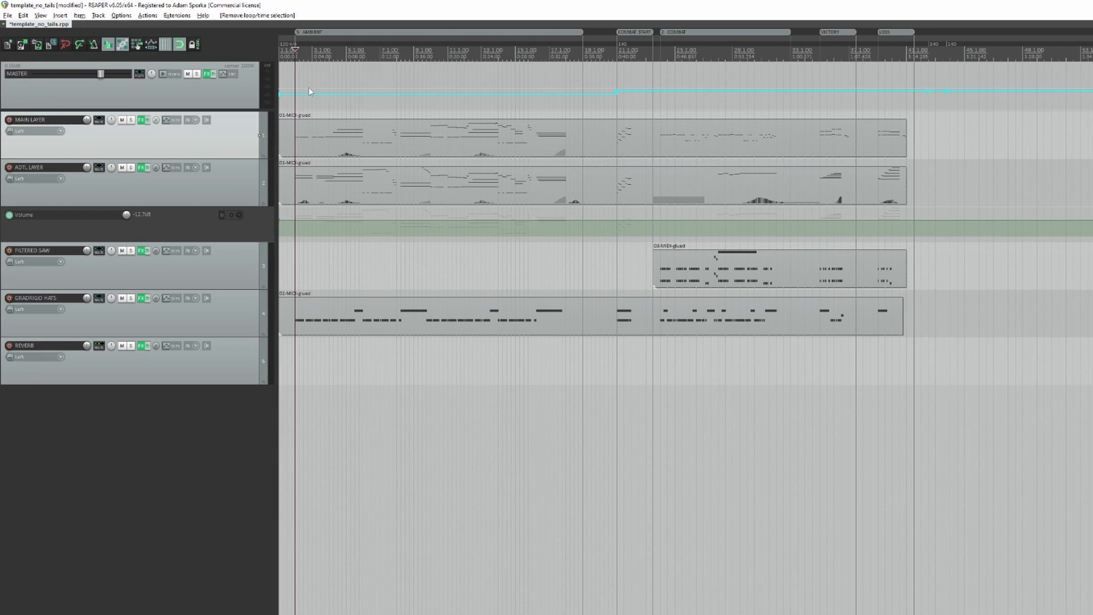
pyautogui.rightClick(413, 35)
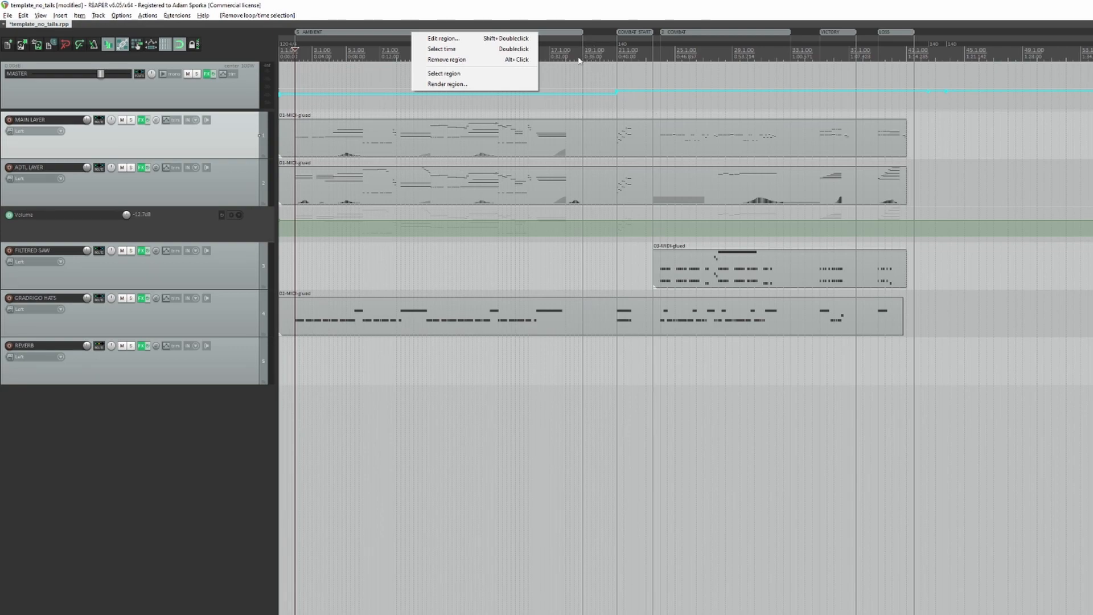
pyautogui.click(338, 33)
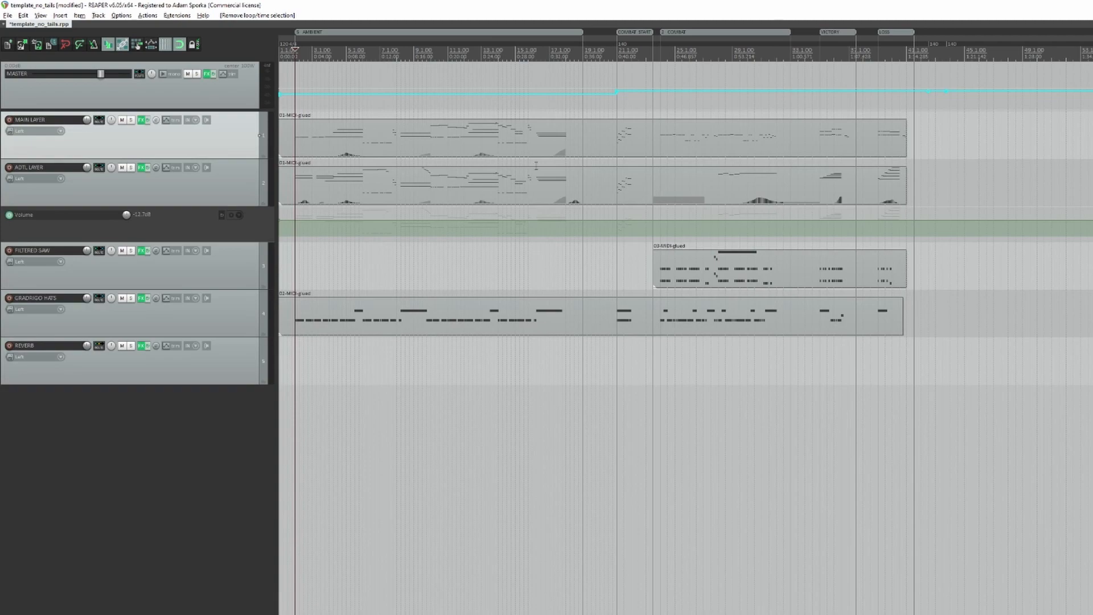
# - Play back the opening of the AMBIENT region and its ending from about measure 17
pyautogui.press('space')
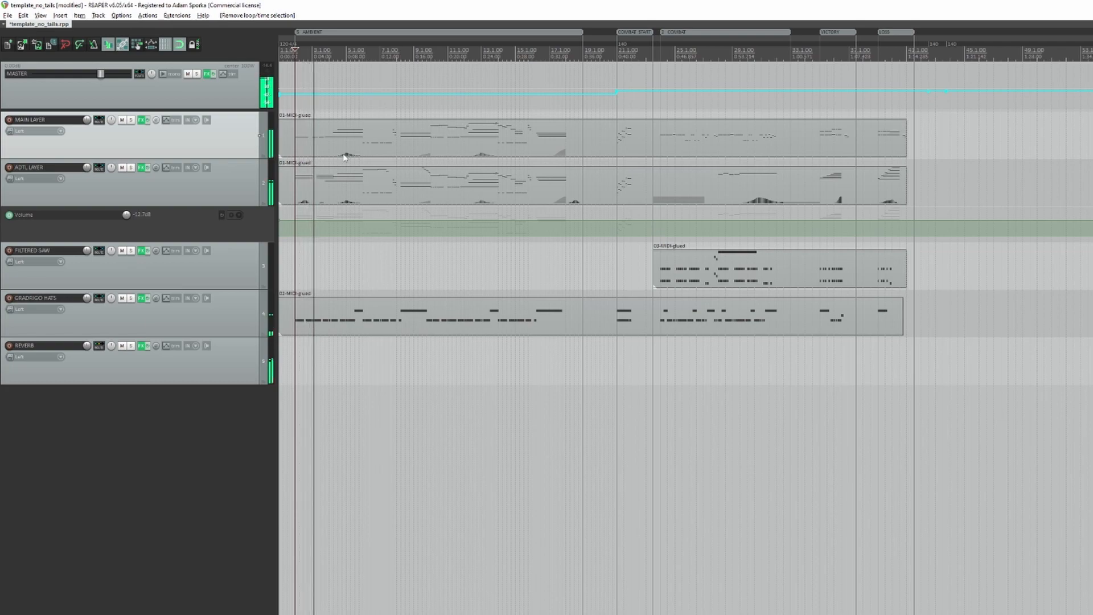
pyautogui.press('space')
pyautogui.click(550, 109)
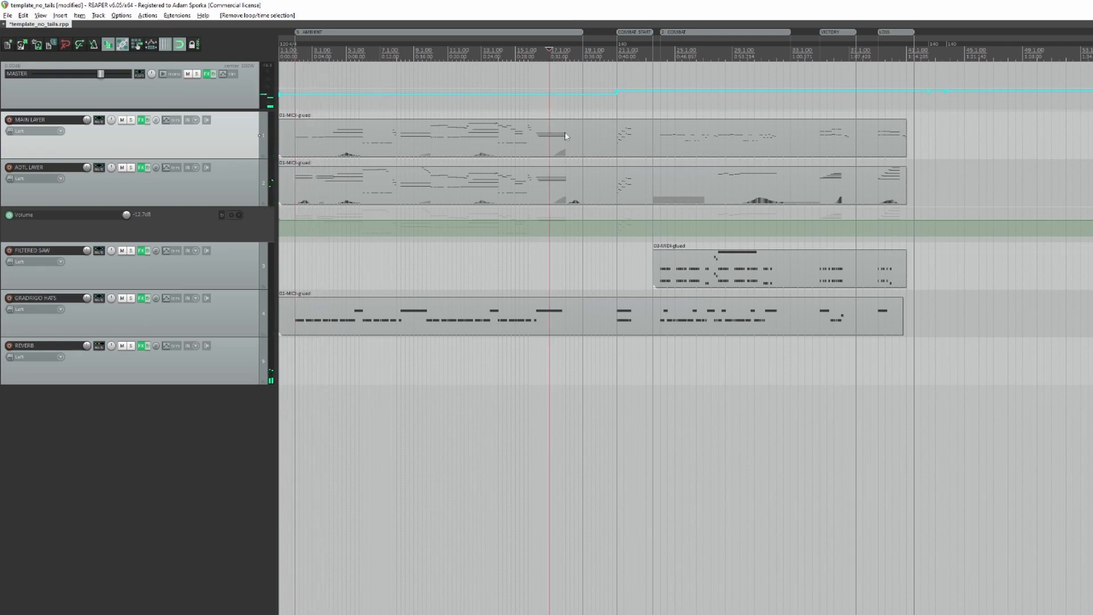
pyautogui.press('space')
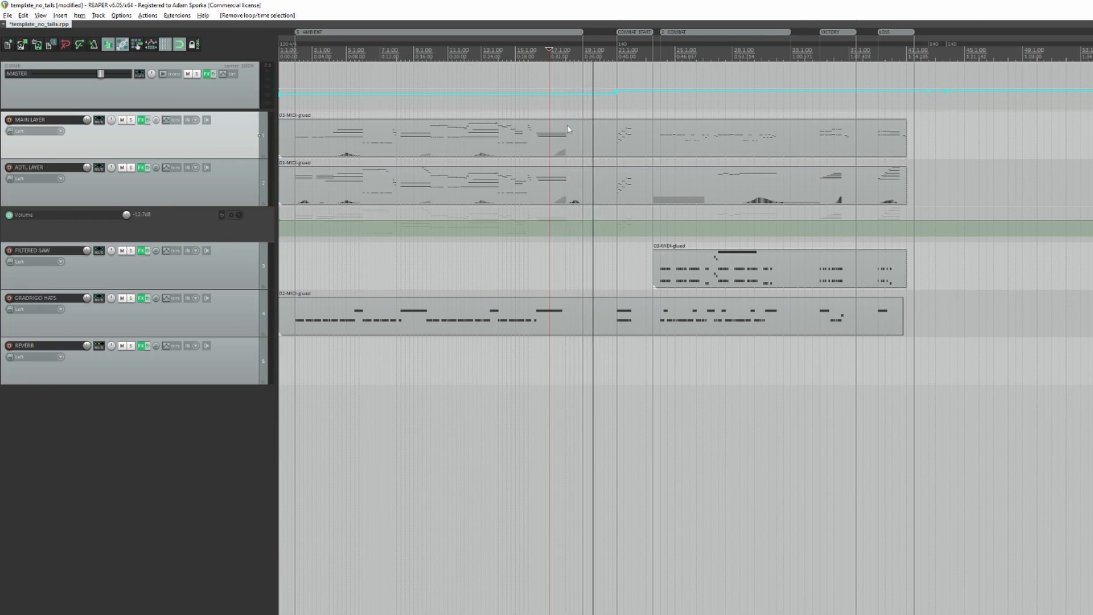
pyautogui.press('space')
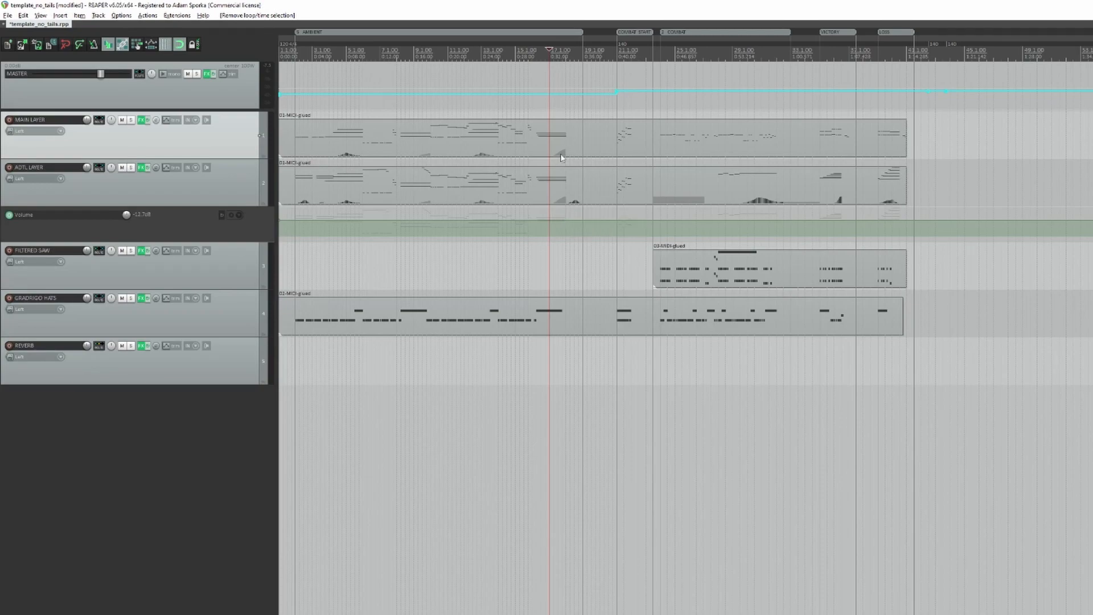
# - Remove the AMBIENT region and create a new region over the same time range, starting at 2.1.00 and 17 measures long
pyautogui.rightClick(374, 34)
pyautogui.click(392, 54)
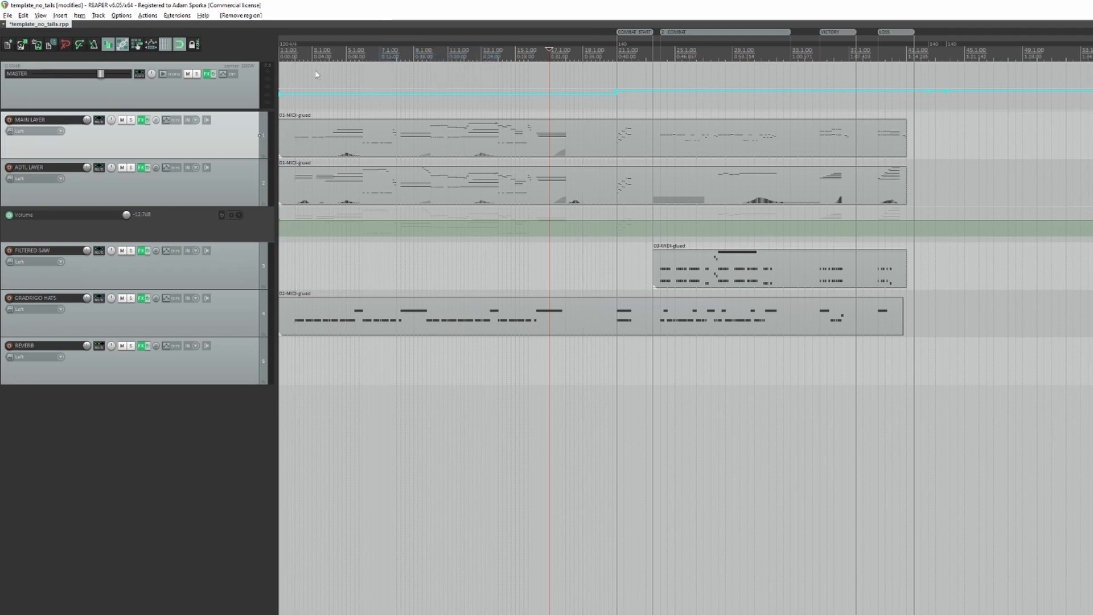
pyautogui.moveTo(297, 78); pyautogui.dragTo(582, 90)
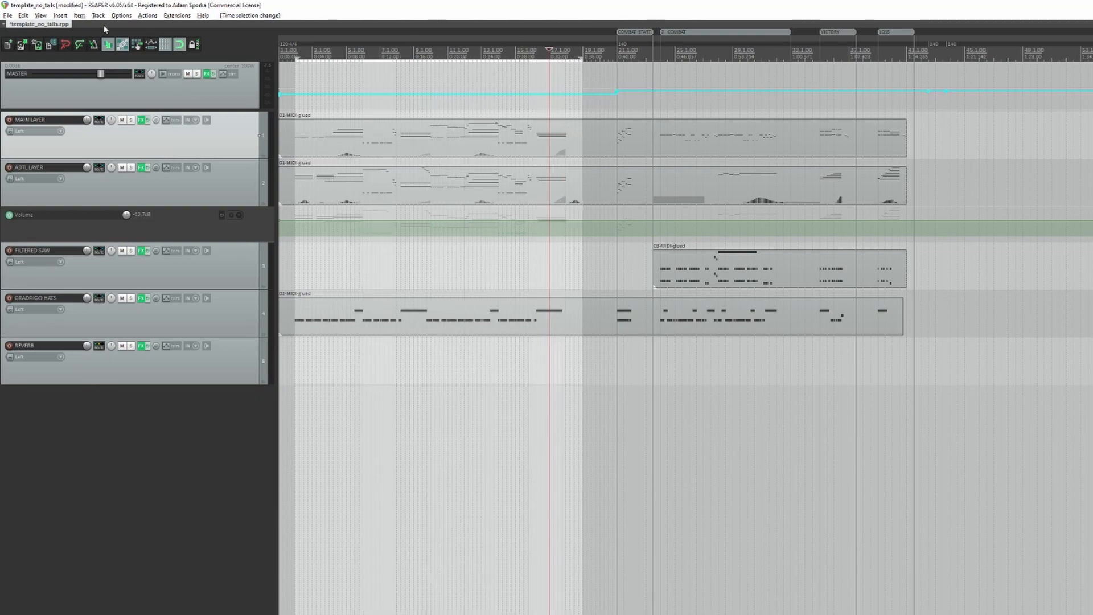
pyautogui.click(60, 15)
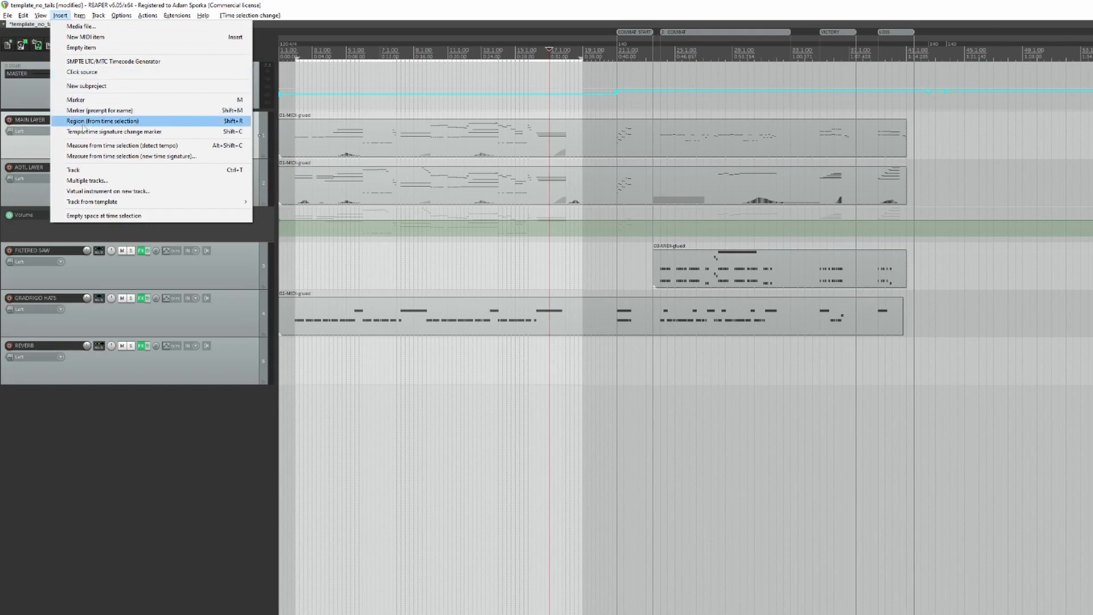
pyautogui.click(83, 123)
# - Name the newly created first region AMBIENT
pyautogui.rightClick(401, 33)
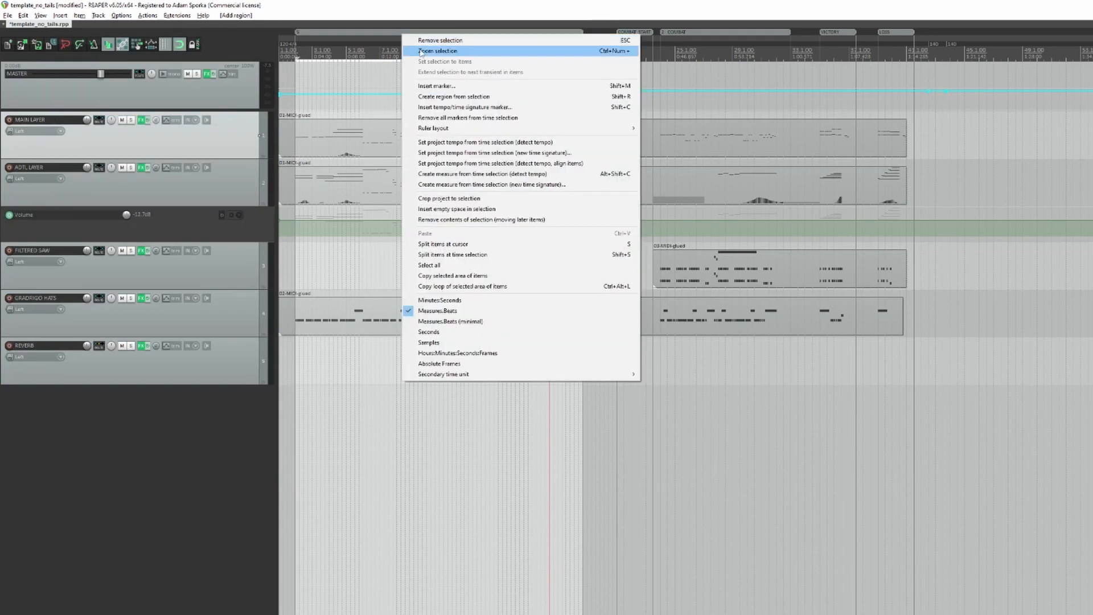
pyautogui.rightClick(330, 31)
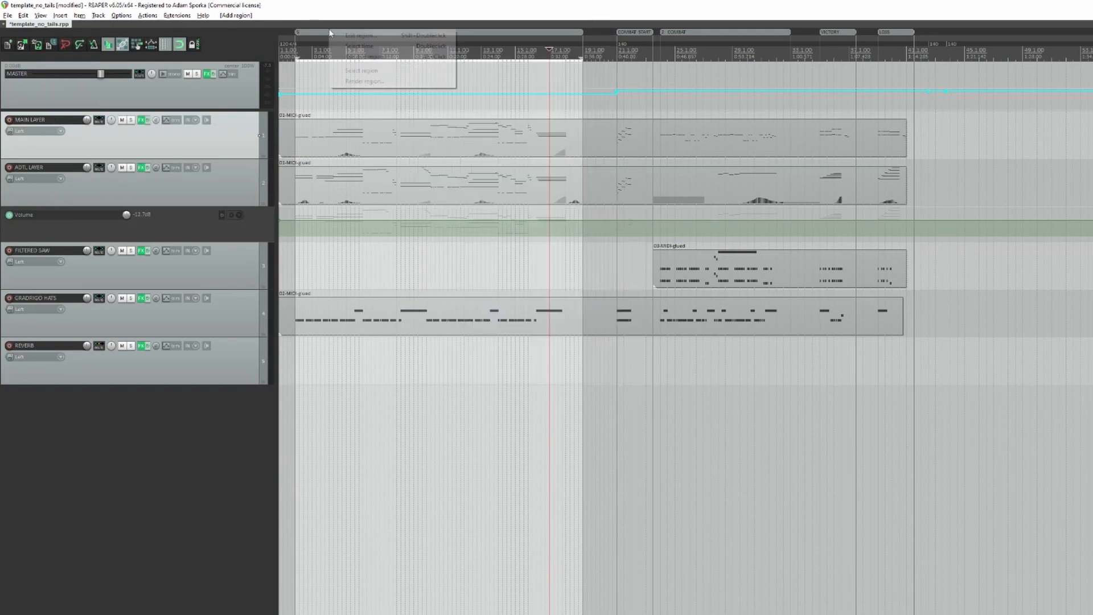
pyautogui.click(360, 35)
pyautogui.write('AMBIENT')
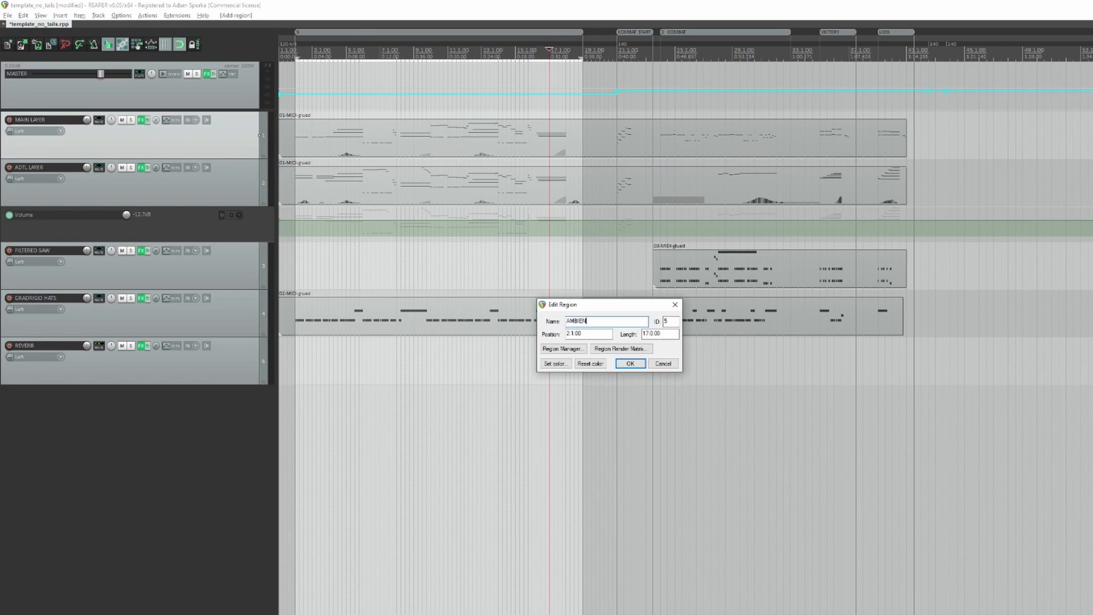
pyautogui.press('Return')
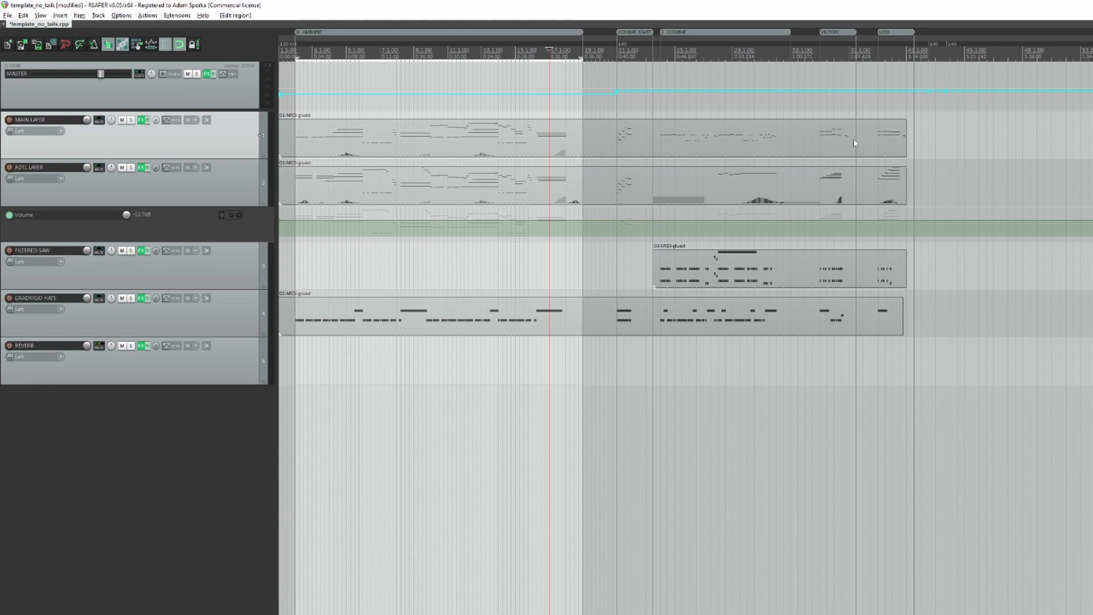
# - Play back the COMBAT START region and select the time range covering its opening part
pyautogui.click(611, 108)
pyautogui.press('space')
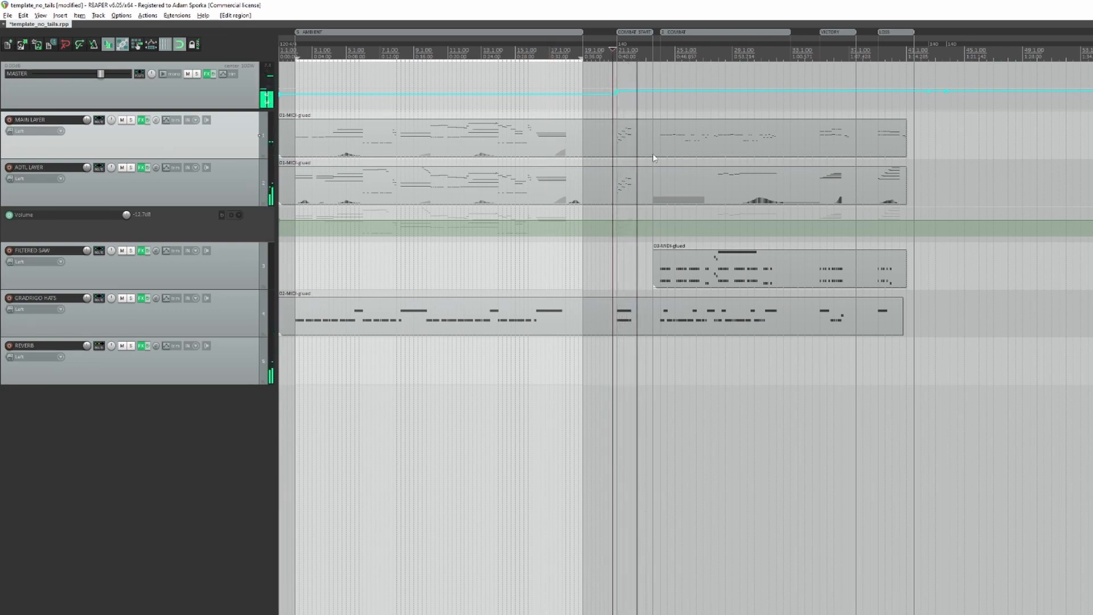
pyautogui.press('space')
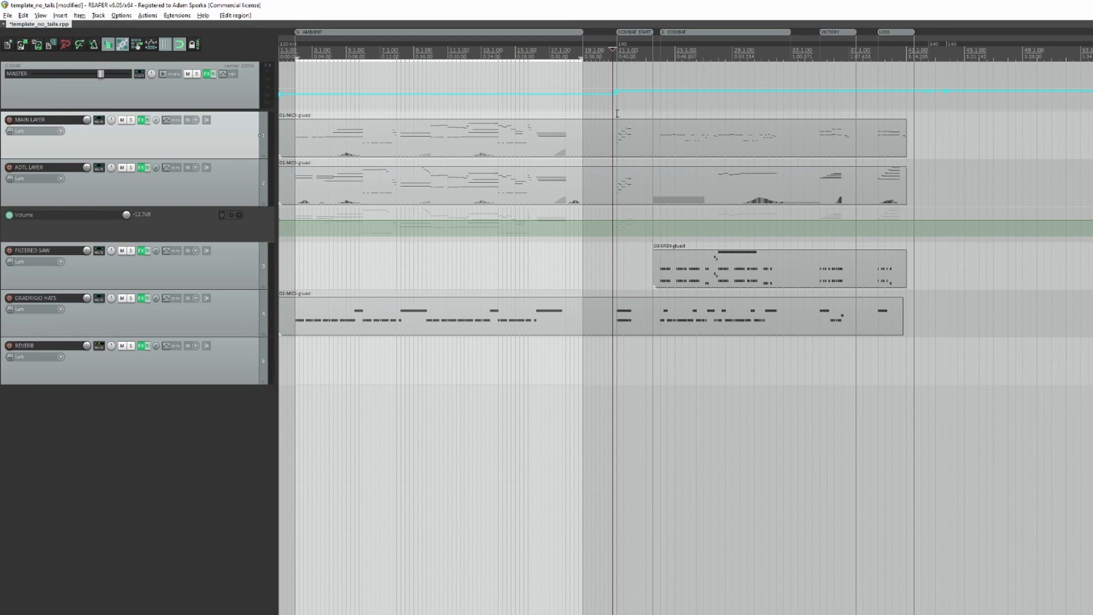
pyautogui.moveTo(617, 113); pyautogui.dragTo(631, 111)
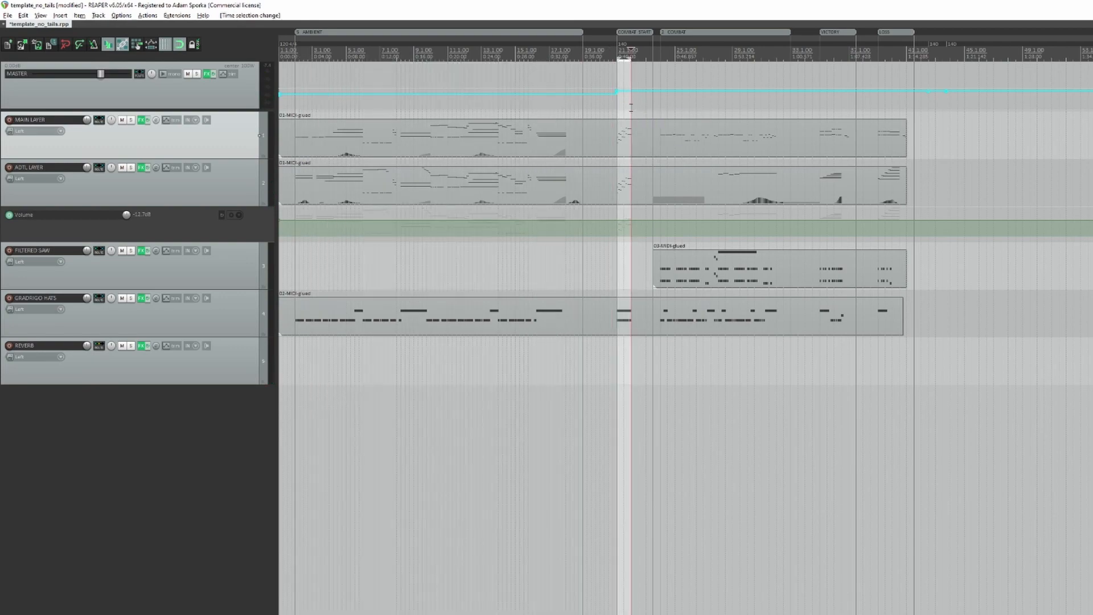
# - Play back the beginning and the end of the COMBAT region, returning to its start to check the loop
pyautogui.click(660, 127)
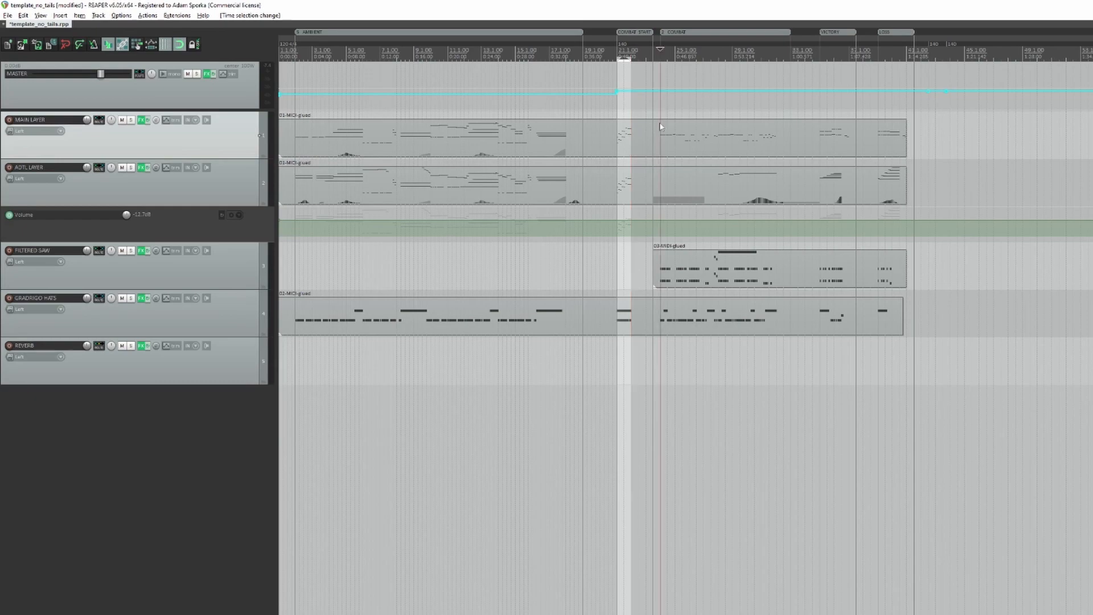
pyautogui.press('space')
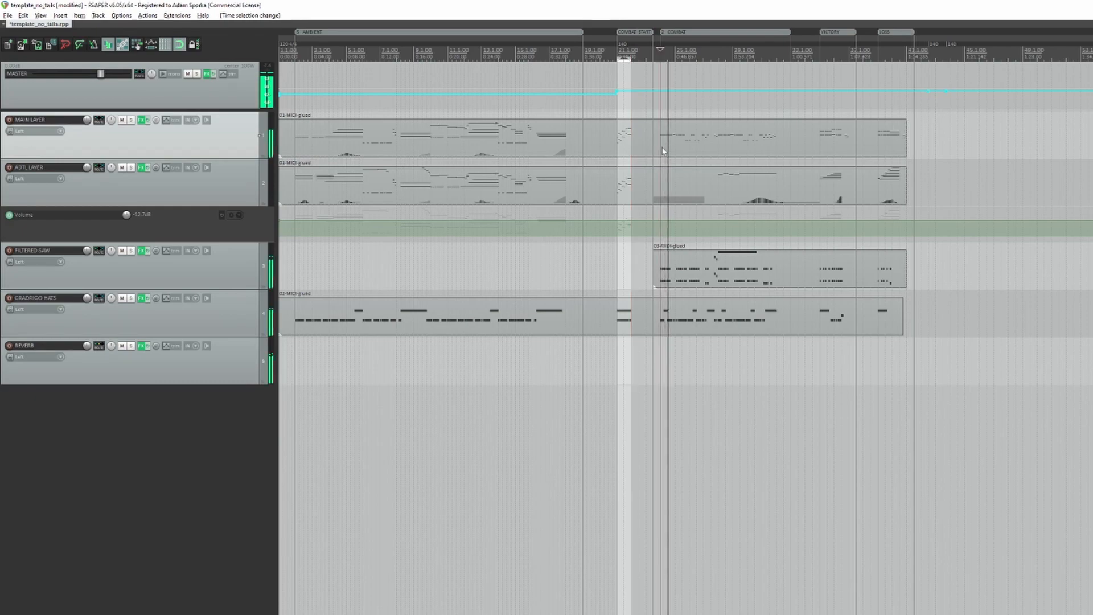
pyautogui.click(761, 113)
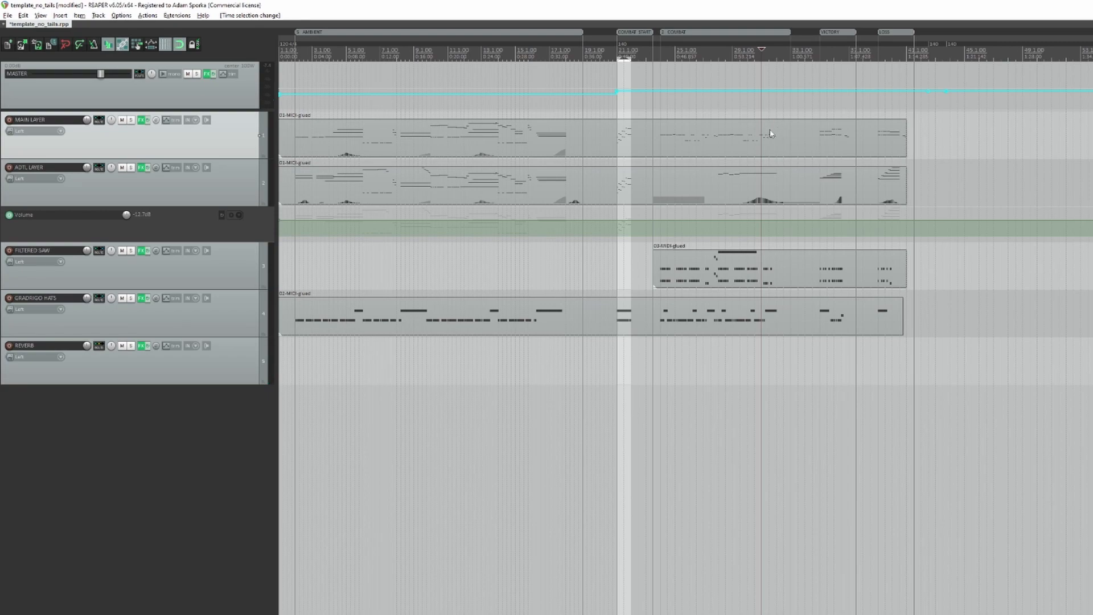
pyautogui.press('space')
pyautogui.press('space')
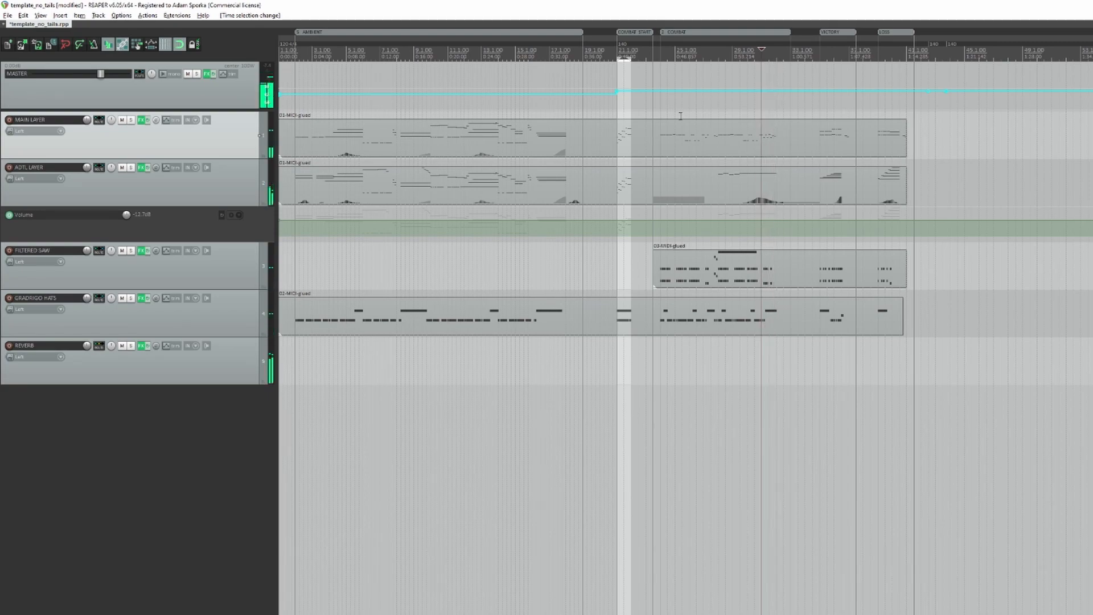
pyautogui.click(660, 116)
pyautogui.press('space')
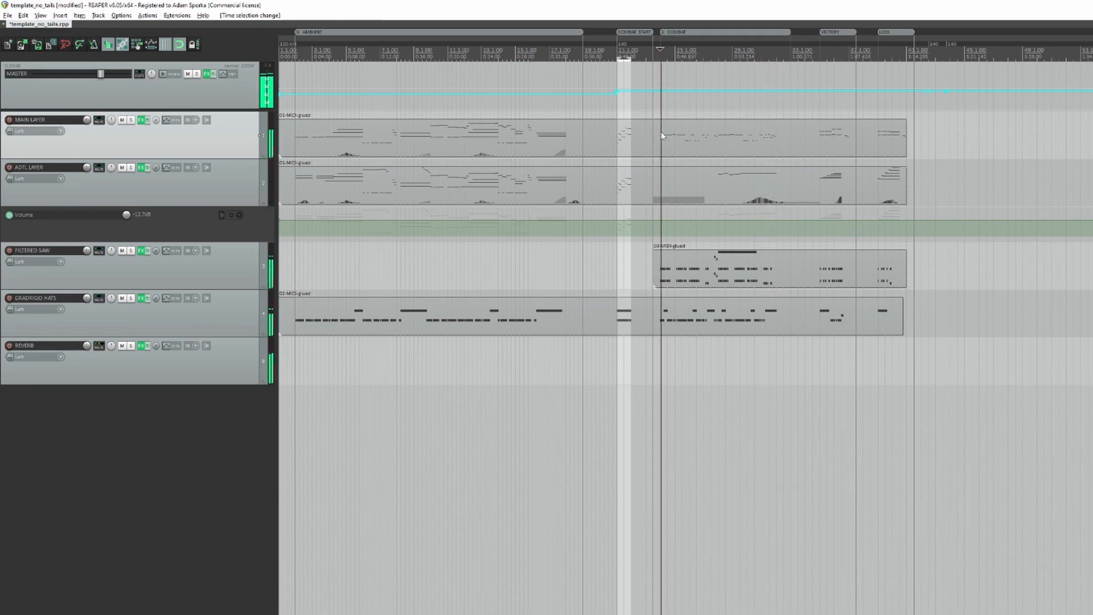
pyautogui.press('space')
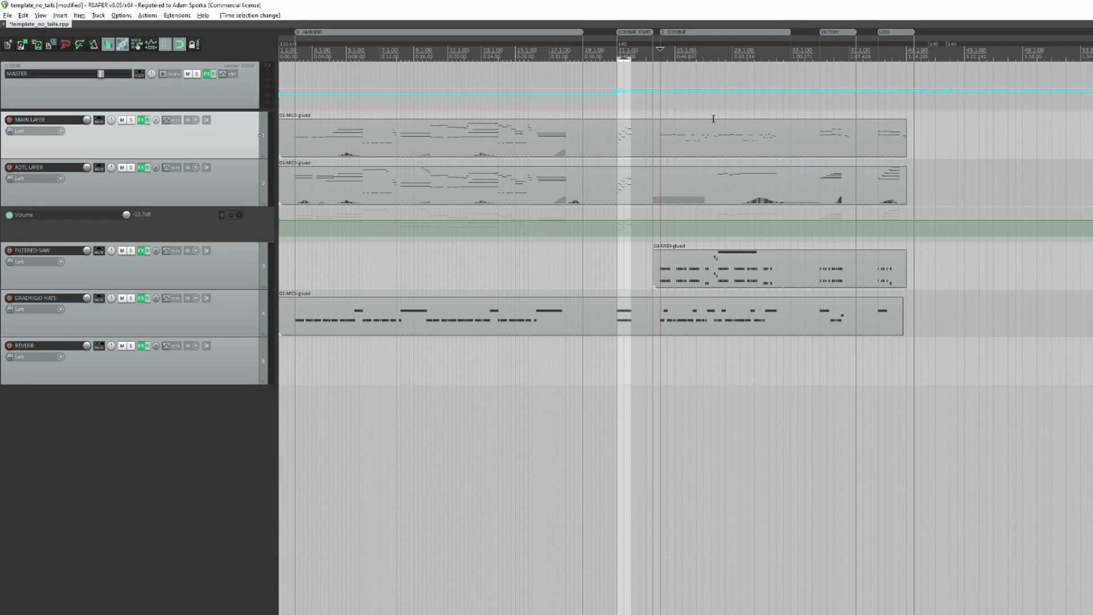
# - Play back the VICTORY region and check how its ending leads back into the start of the AMBIENT region
pyautogui.click(821, 125)
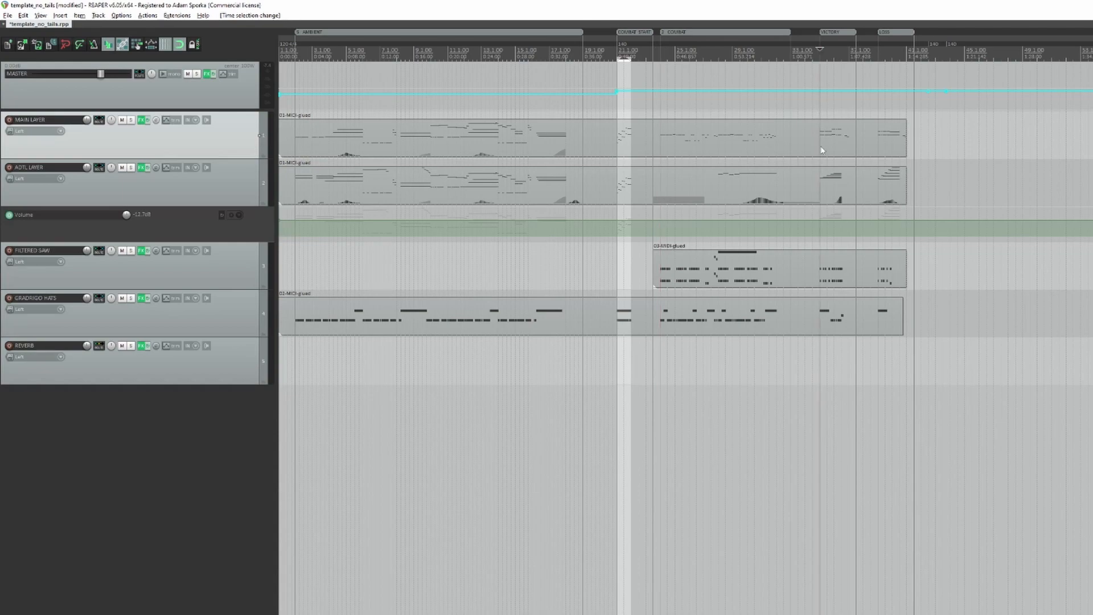
pyautogui.press('space')
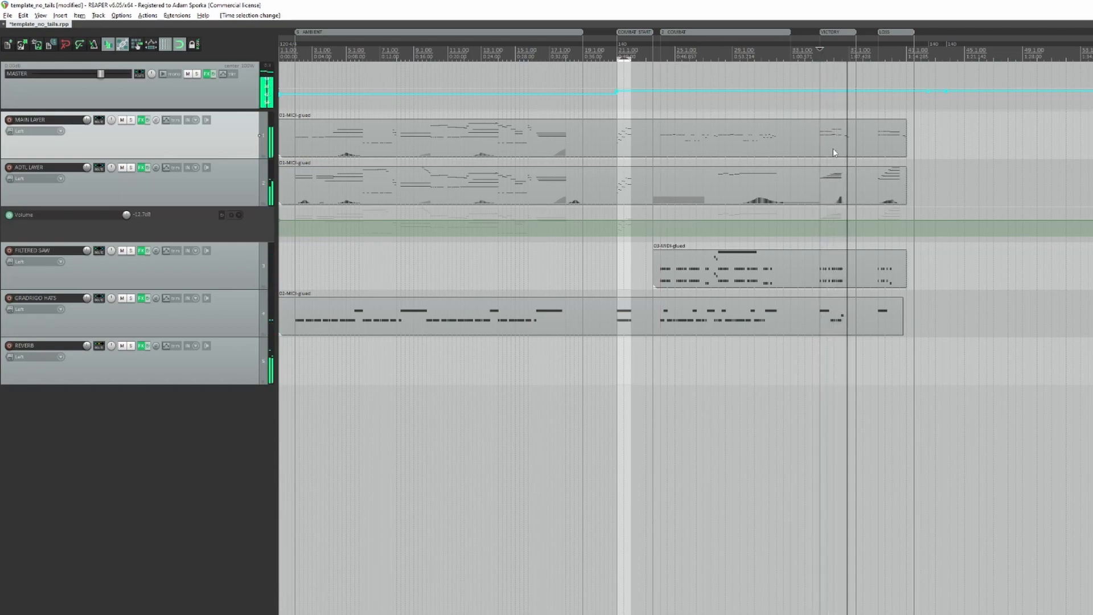
pyautogui.press('space')
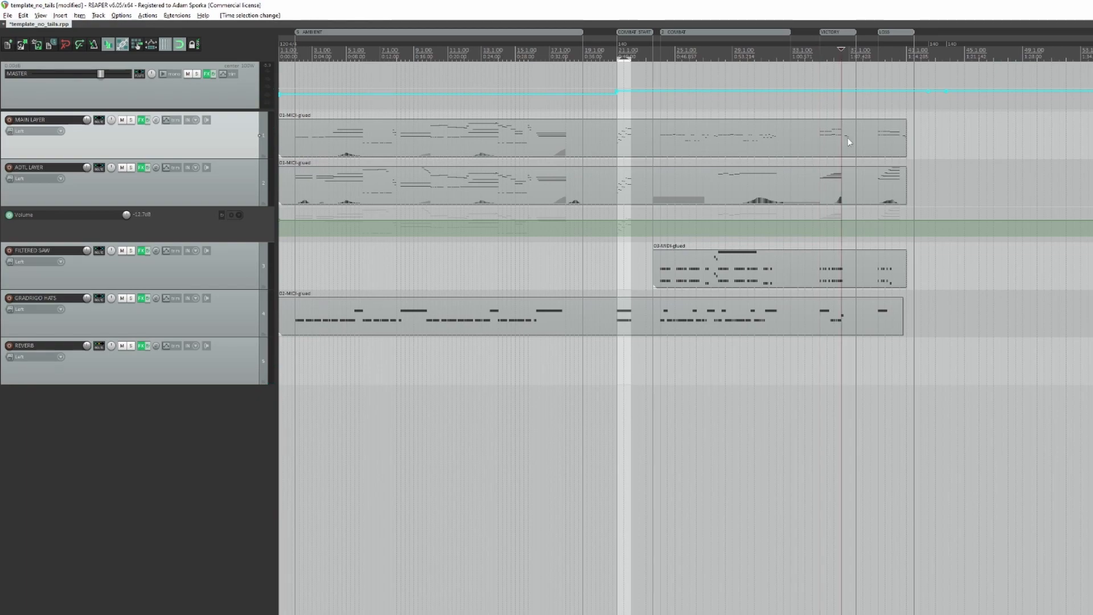
pyautogui.press('space')
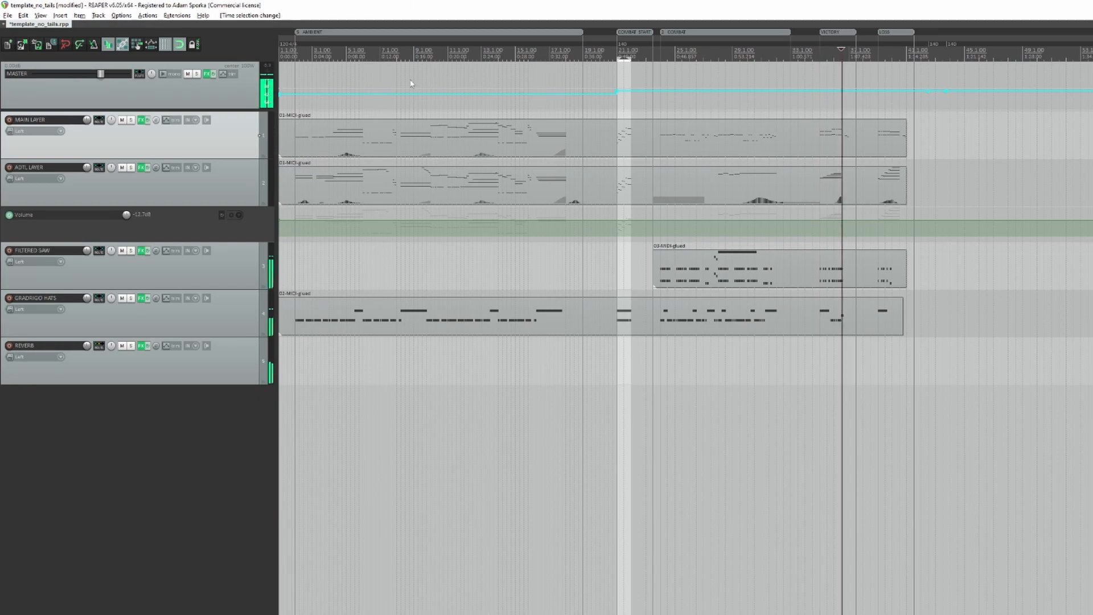
pyautogui.click(292, 109)
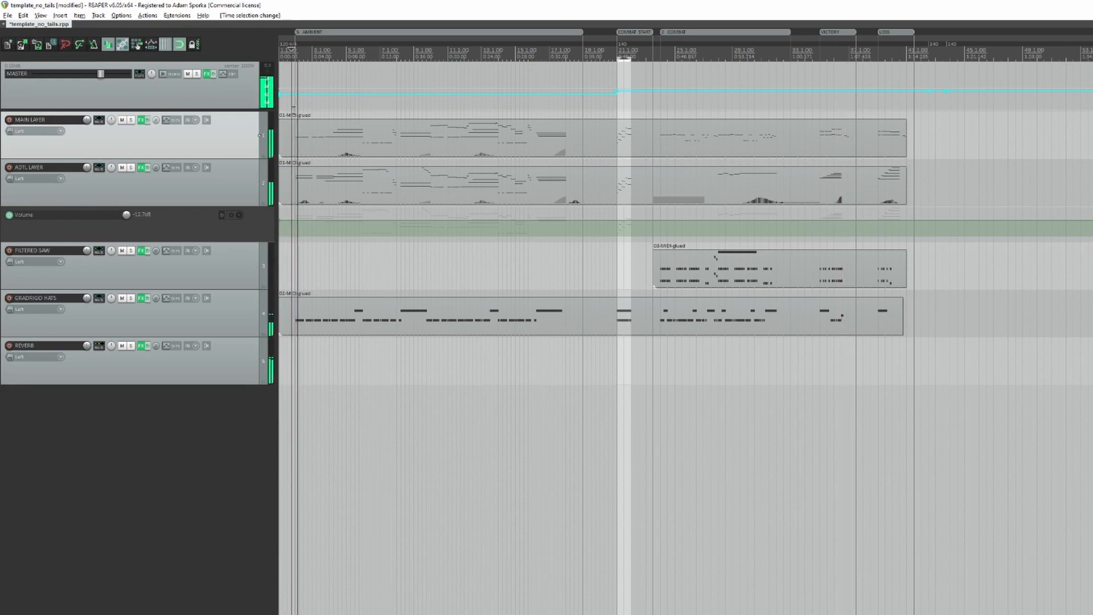
pyautogui.press('space')
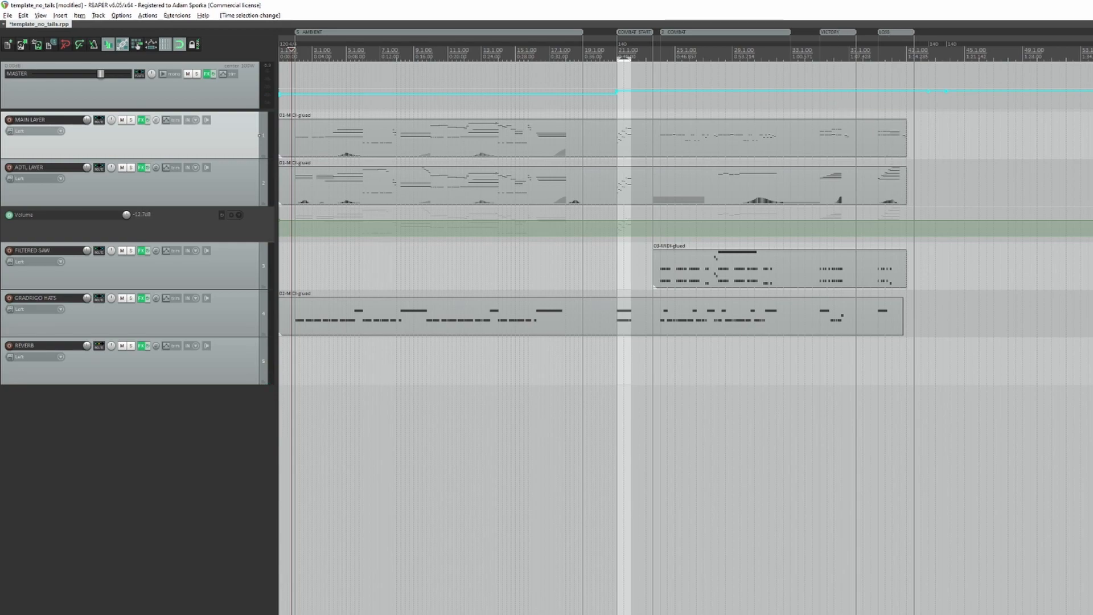
# - Open the project's render settings and set the render bounds to Project regions
pyautogui.click(261, 266)
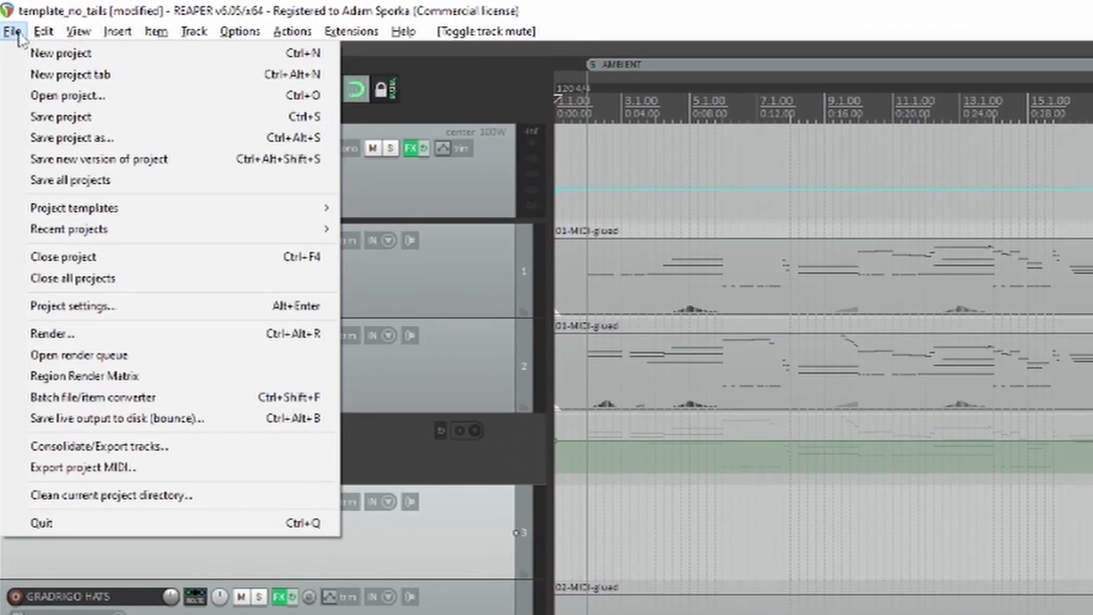
pyautogui.click(74, 325)
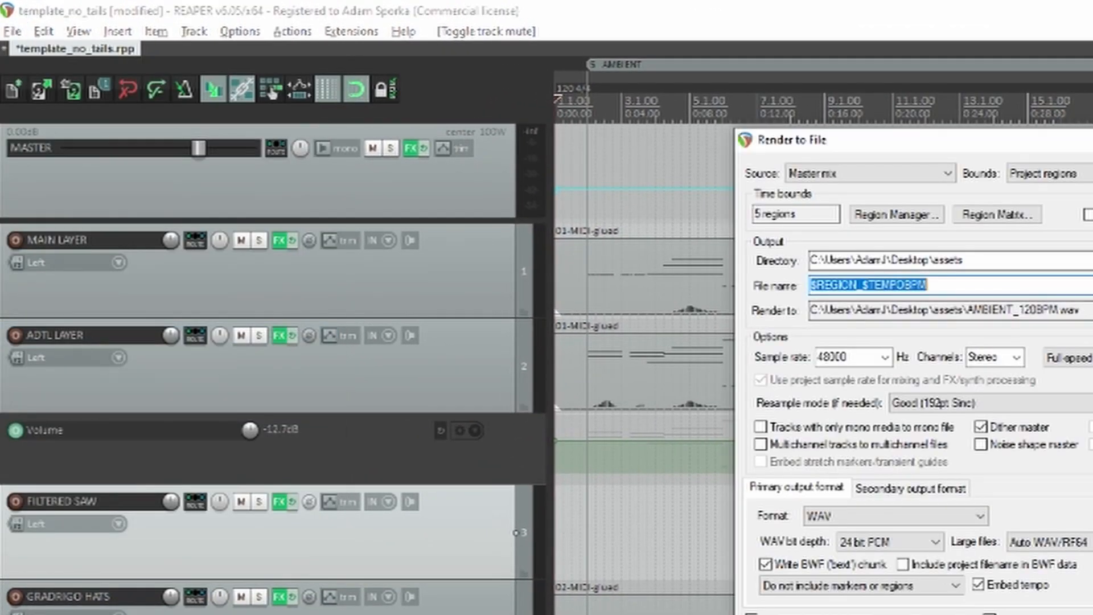
pyautogui.click(1052, 173)
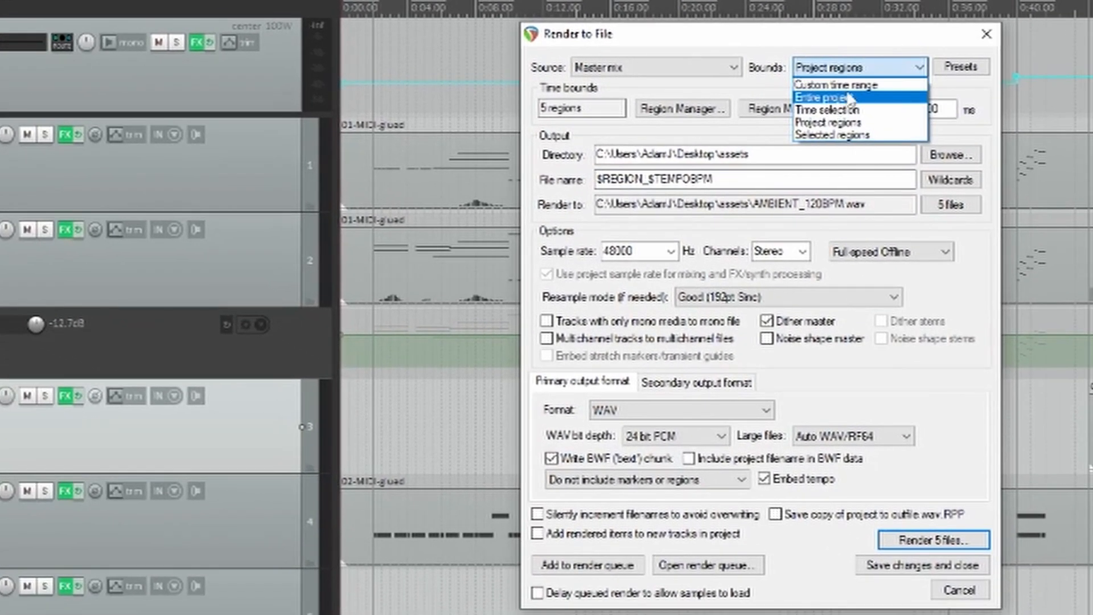
pyautogui.click(831, 124)
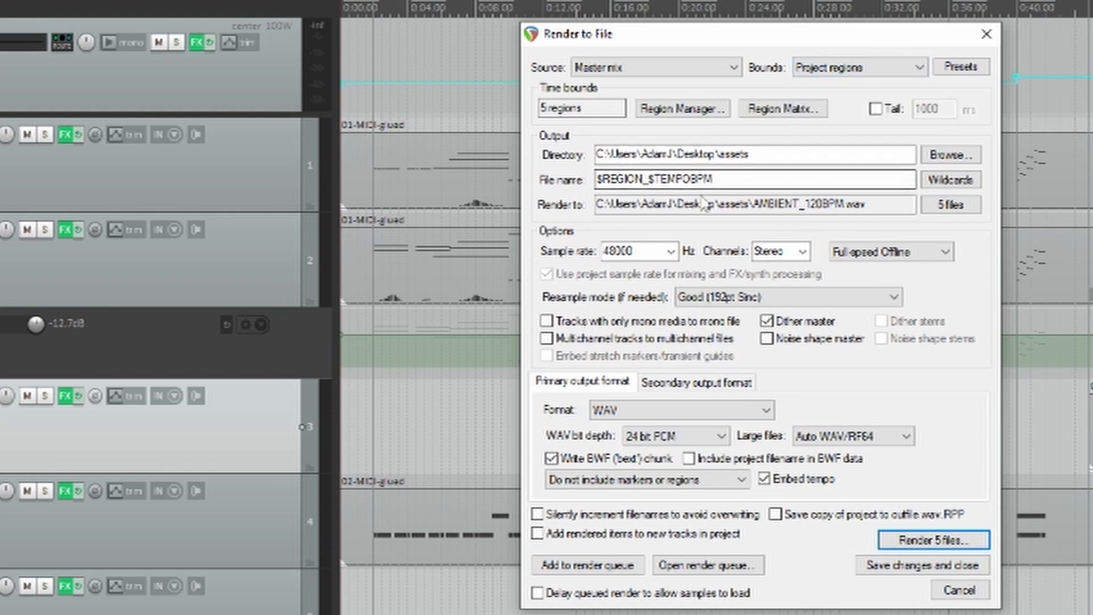
# - Check the region count and output naming, then render all five regions as WAV files to the assets folder, overwriting the existing files
pyautogui.moveTo(606, 113); pyautogui.dragTo(509, 114)
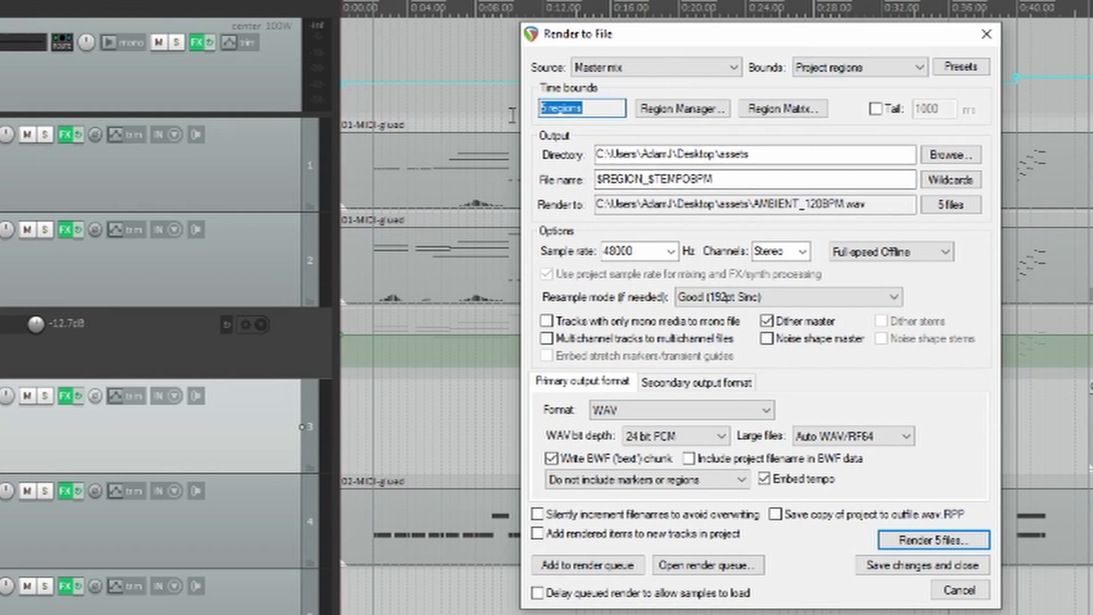
pyautogui.doubleClick(626, 178)
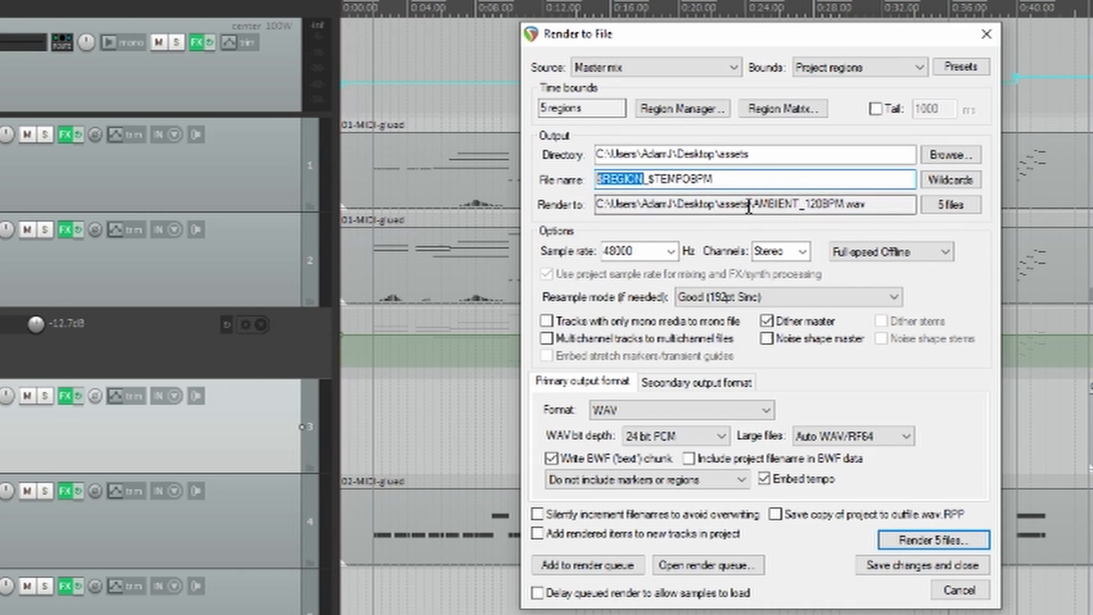
pyautogui.moveTo(751, 206); pyautogui.dragTo(871, 206)
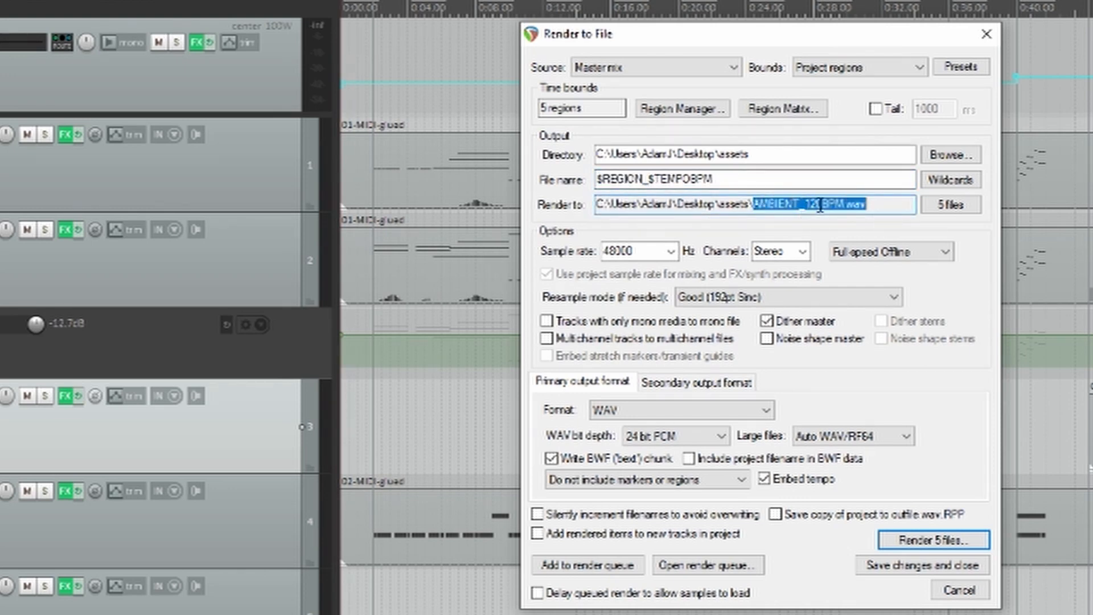
pyautogui.click(885, 207)
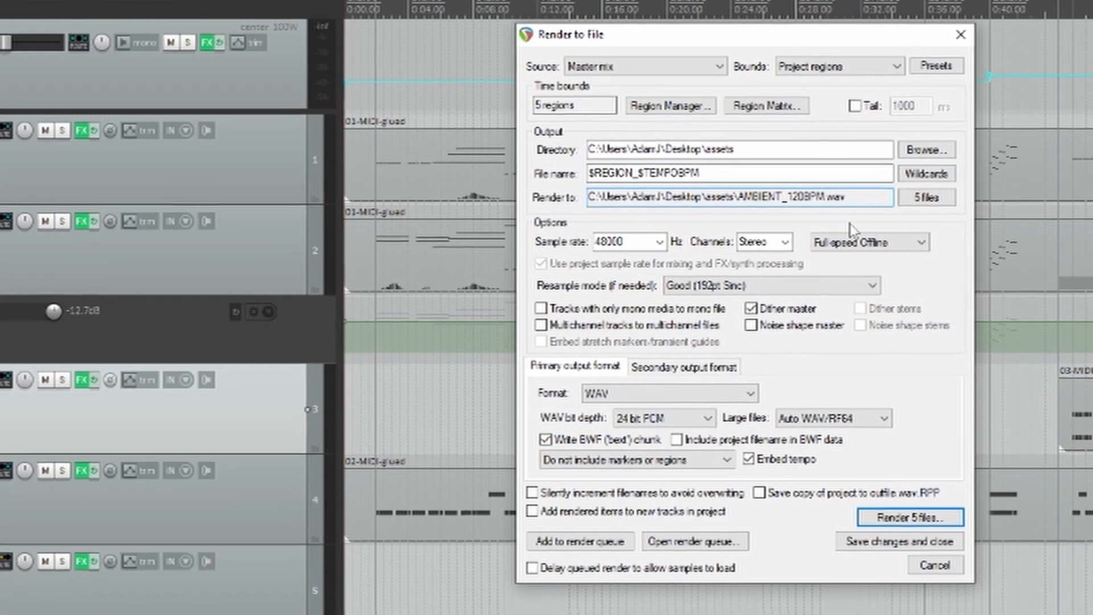
pyautogui.click(909, 517)
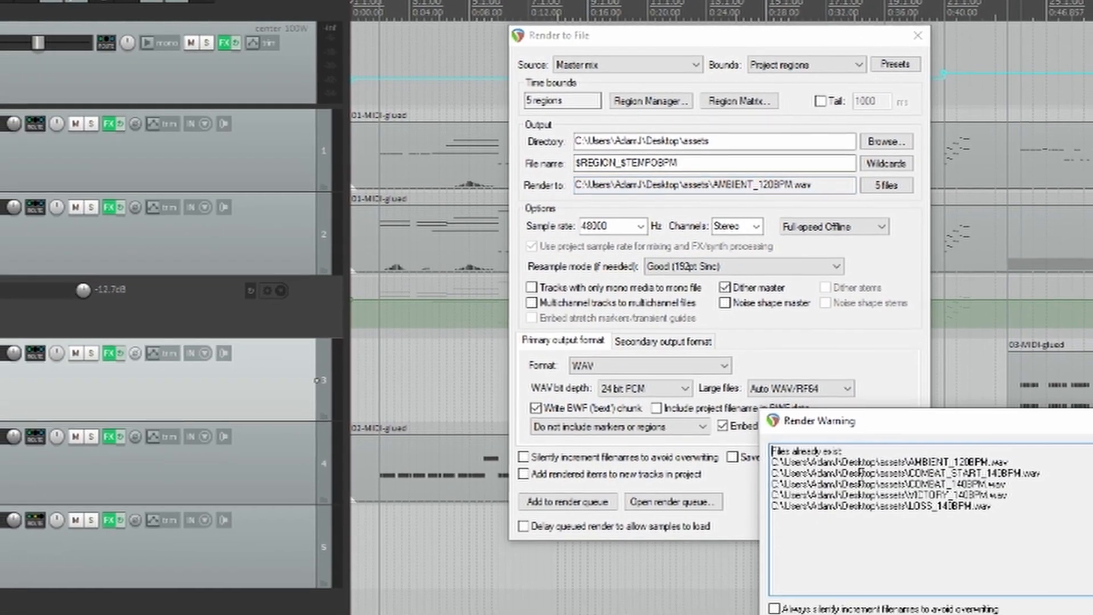
pyautogui.click(1070, 612)
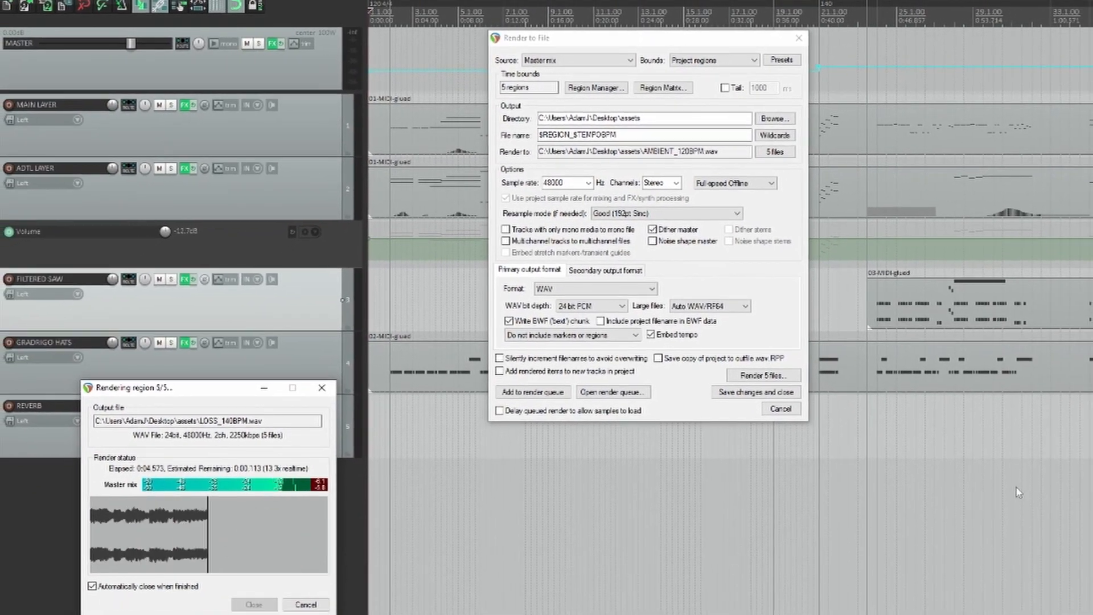
# - Switch to Total Commander and check the rendered WAV files in the assets folder
pyautogui.hotkey('alt', 'Tab')
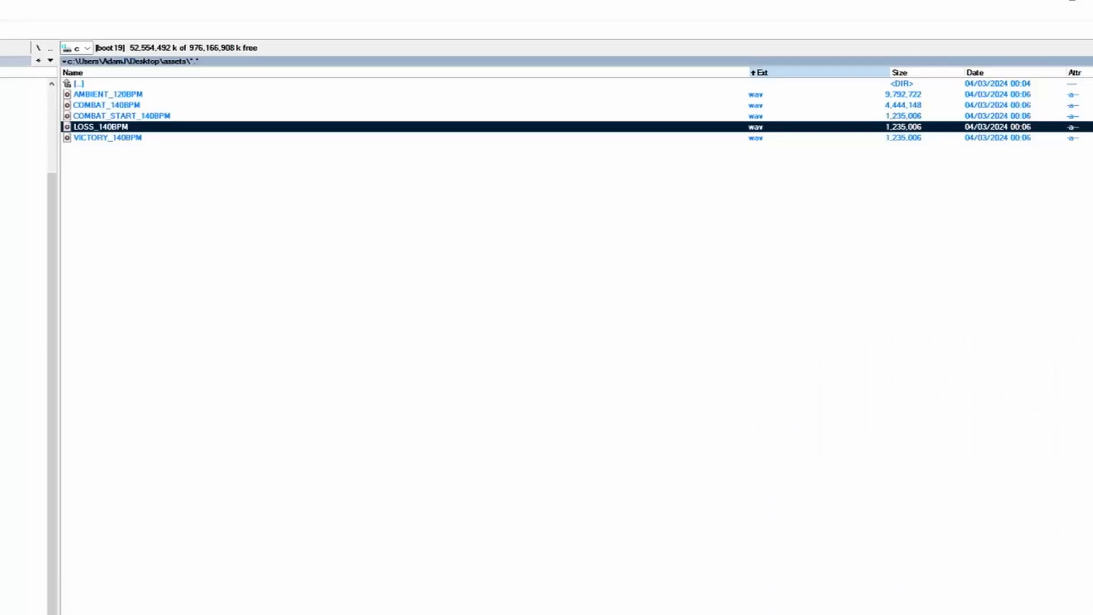
pyautogui.moveTo(127, 94); pyautogui.dragTo(131, 163)
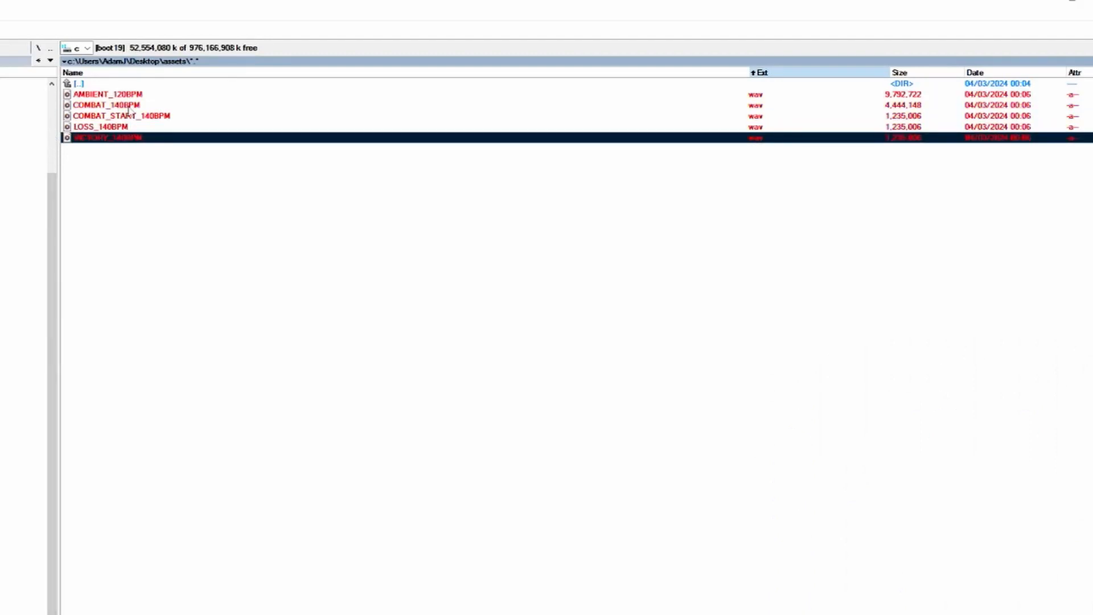
pyautogui.moveTo(126, 94); pyautogui.dragTo(126, 180)
# - Switch back to REAPER and mute the ADTL LAYER track
pyautogui.hotkey('alt', 'Tab')
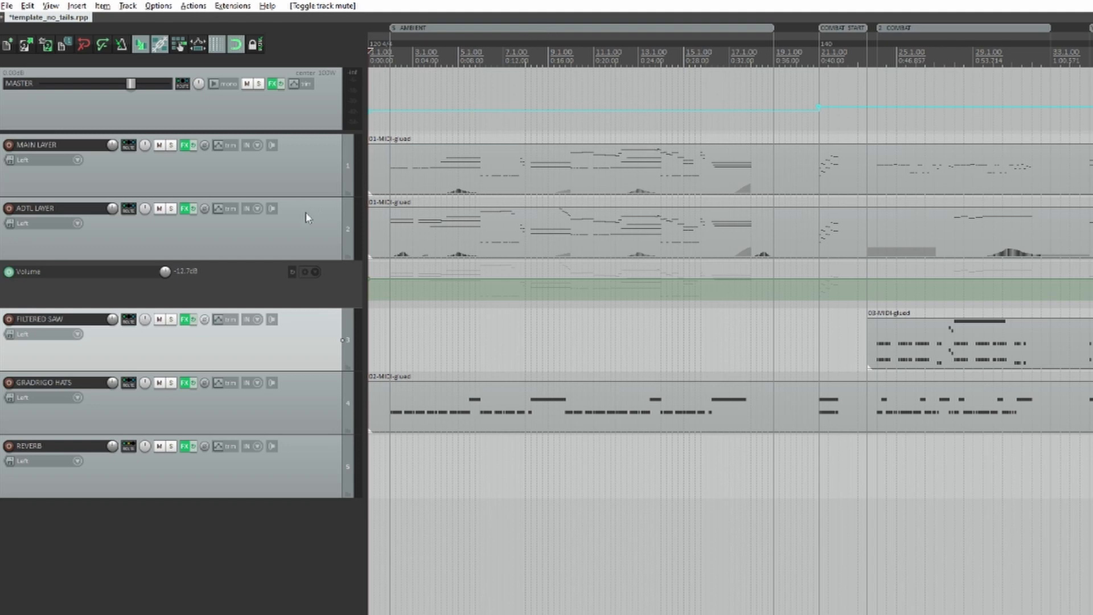
pyautogui.click(159, 209)
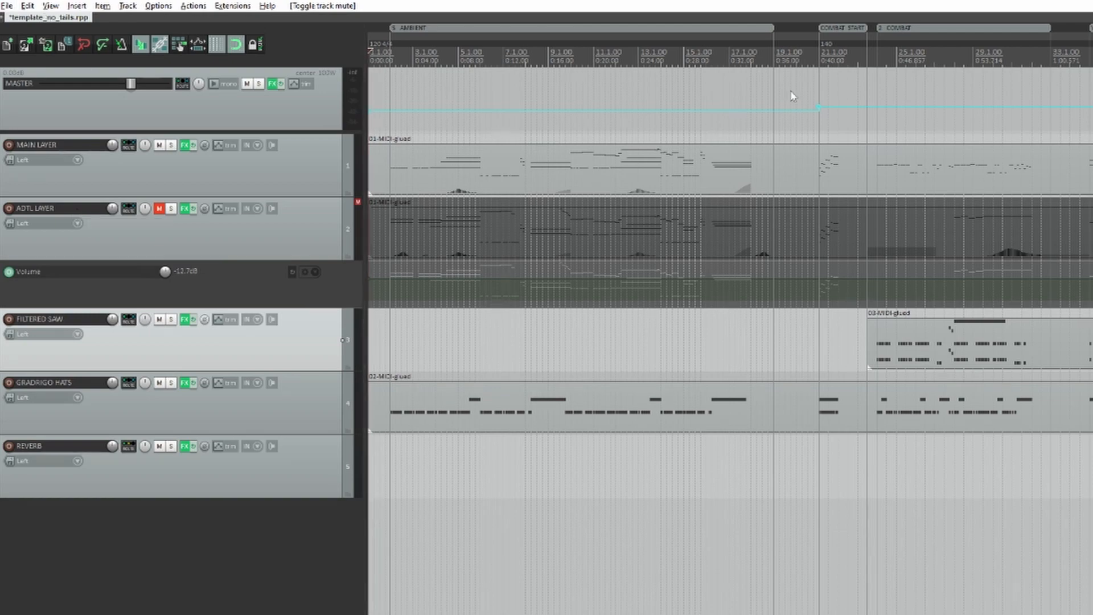
# - Set the render source to Region render matrix and enable only the AMBIENT region for the master mix in the matrix
pyautogui.click(8, 6)
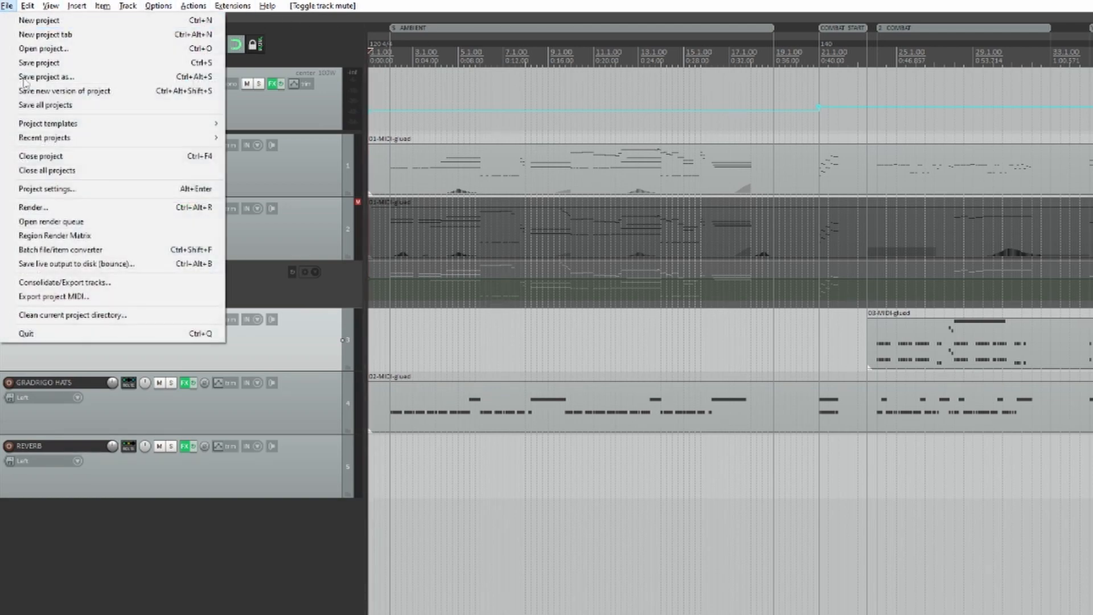
pyautogui.click(34, 209)
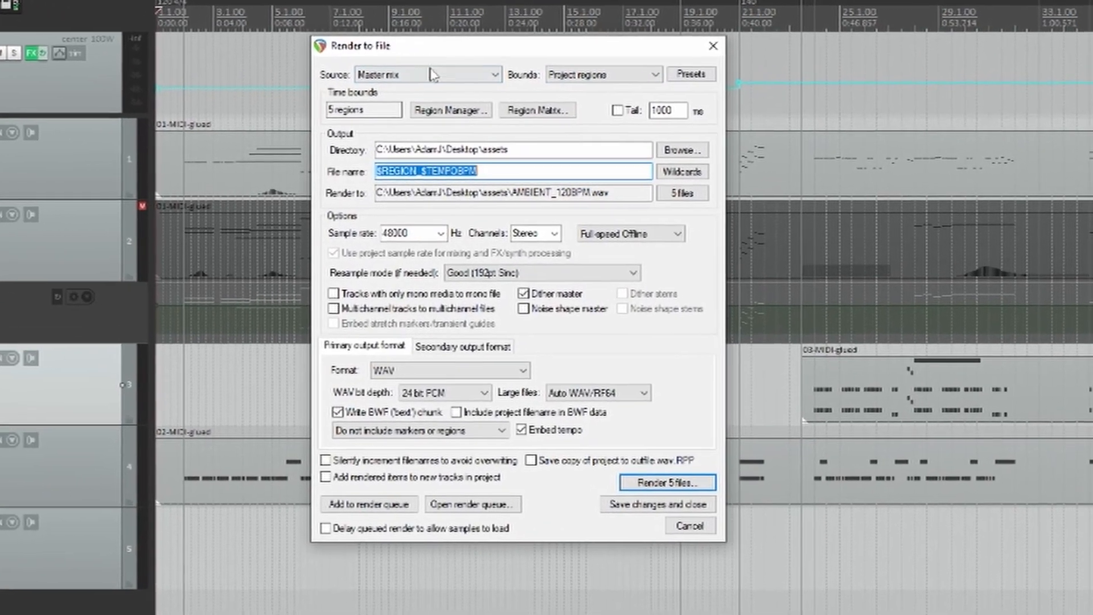
pyautogui.click(577, 100)
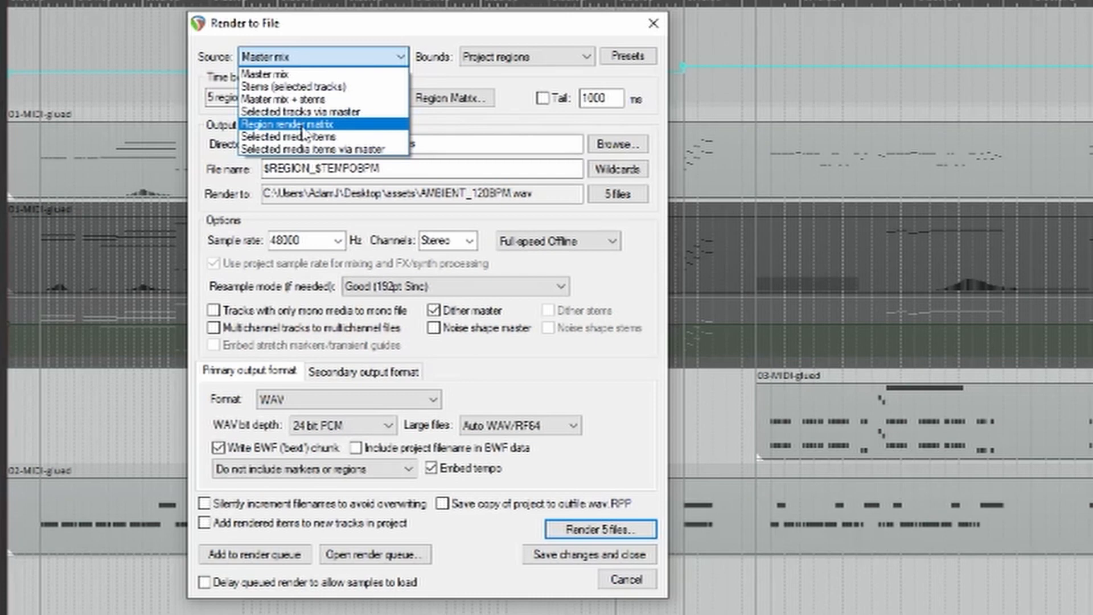
pyautogui.click(301, 125)
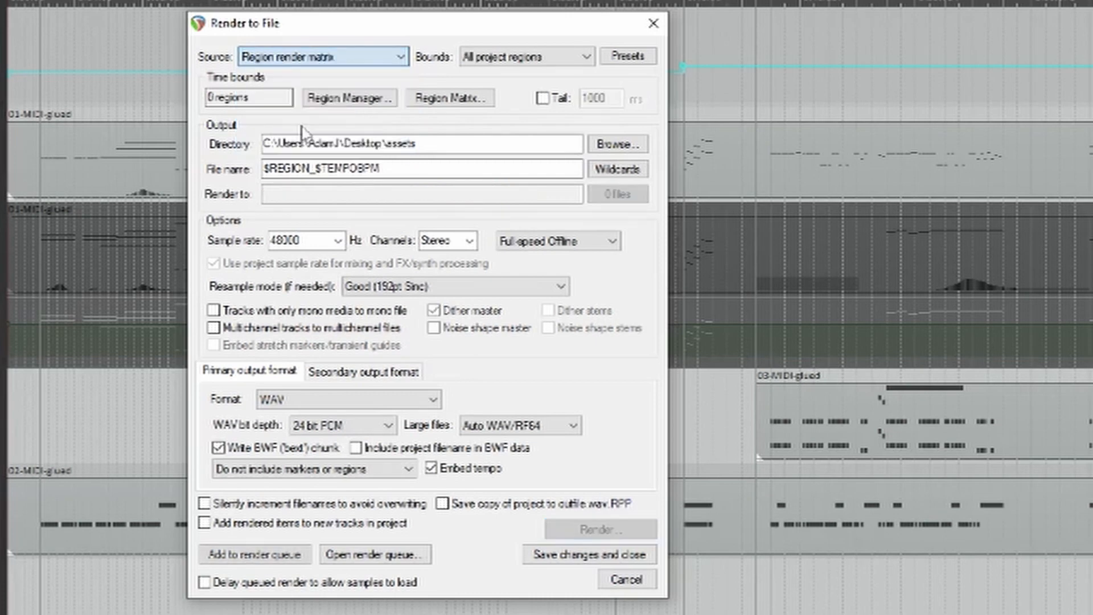
pyautogui.click(435, 103)
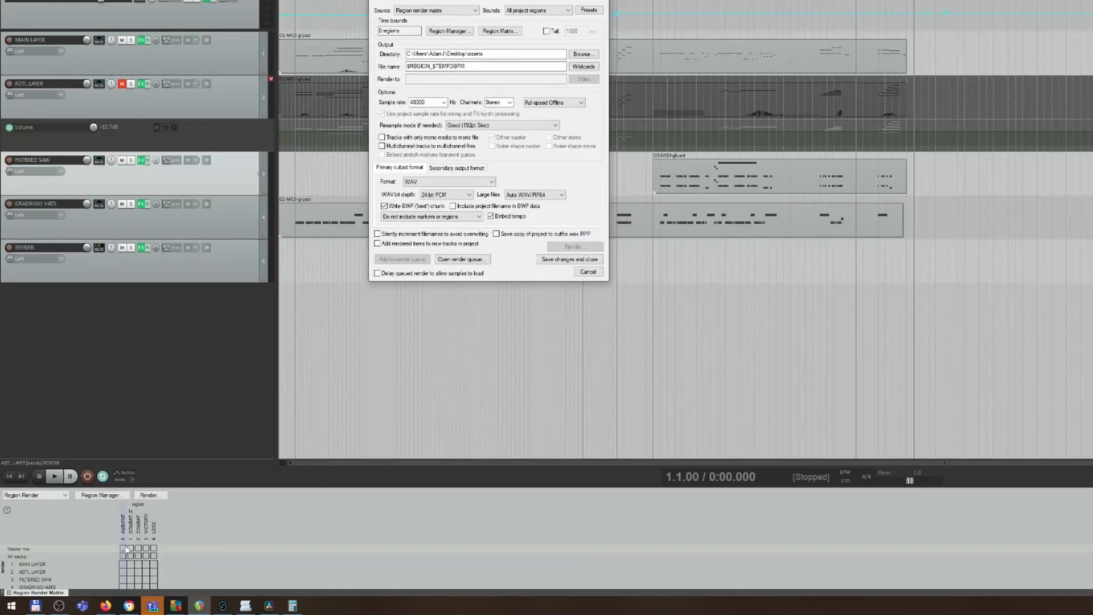
pyautogui.click(123, 548)
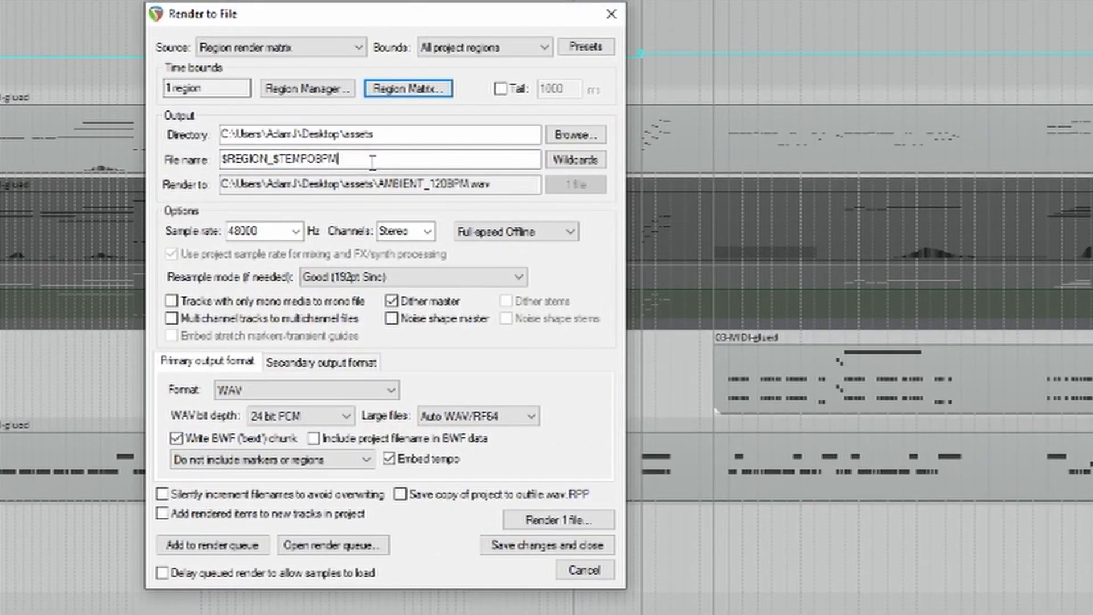
# - Set the render file name to $REGION_$TEMPOBPM_LOW and render the AMBIENT region's single file
pyautogui.press('BackSpace')
pyautogui.write('_LOW')
pyautogui.press('BackSpace')
pyautogui.press('BackSpace')
pyautogui.press('BackSpace')
pyautogui.press('BackSpace')
pyautogui.write('M_)')
pyautogui.press('BackSpace')
pyautogui.write('LOW')
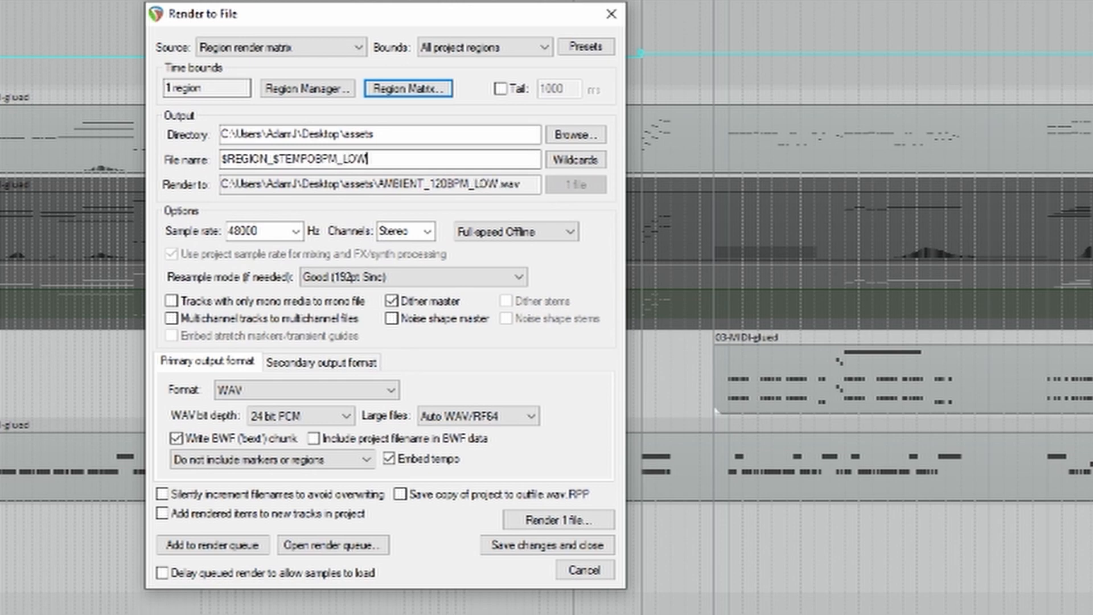
pyautogui.click(586, 524)
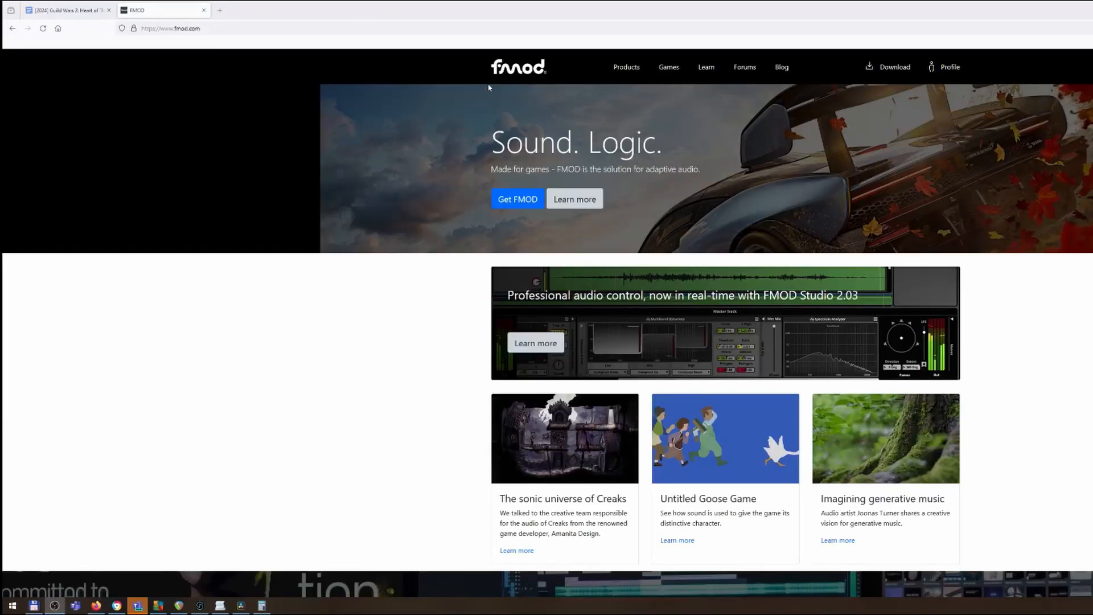
# - On the FMOD website in the browser, download FMOD Studio 2.02.21 for Windows (64-bit)
pyautogui.click(182, 29)
pyautogui.press('Escape')
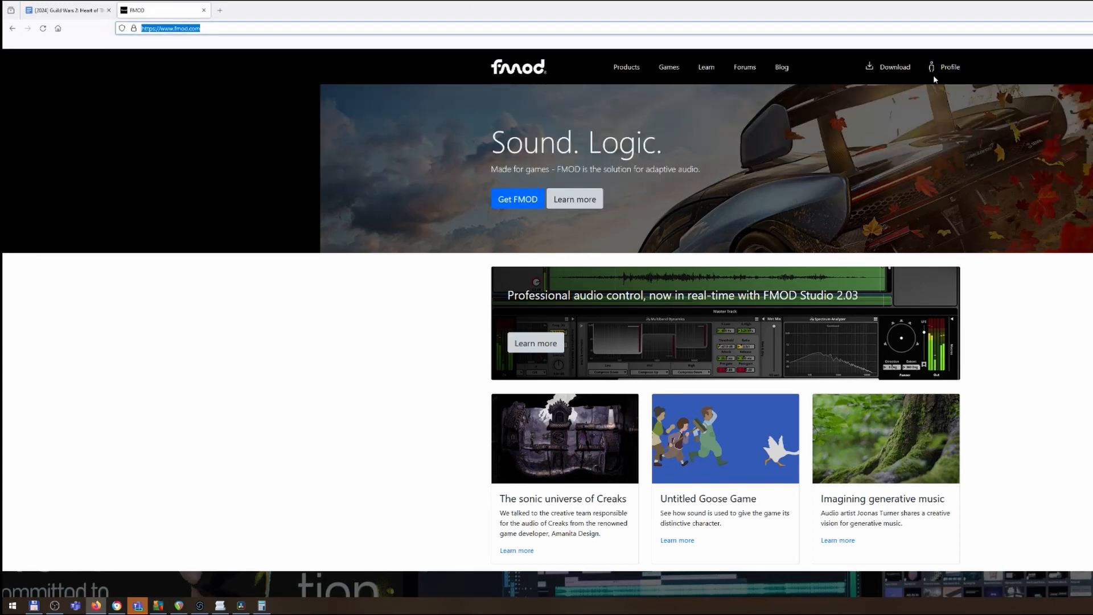
pyautogui.click(885, 68)
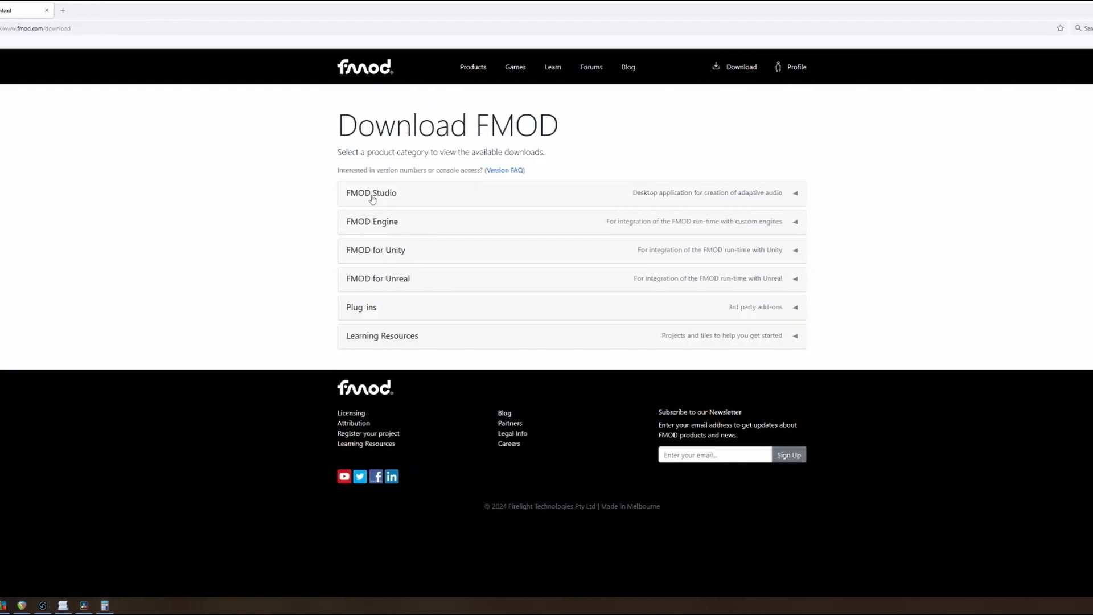
pyautogui.click(428, 195)
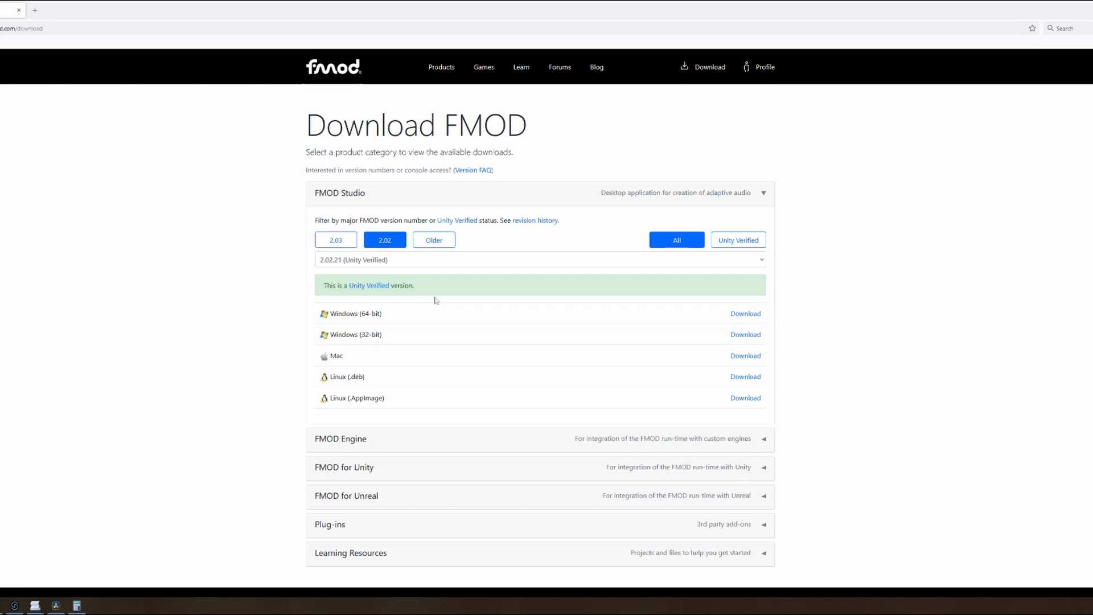
pyautogui.click(417, 263)
pyautogui.click(380, 263)
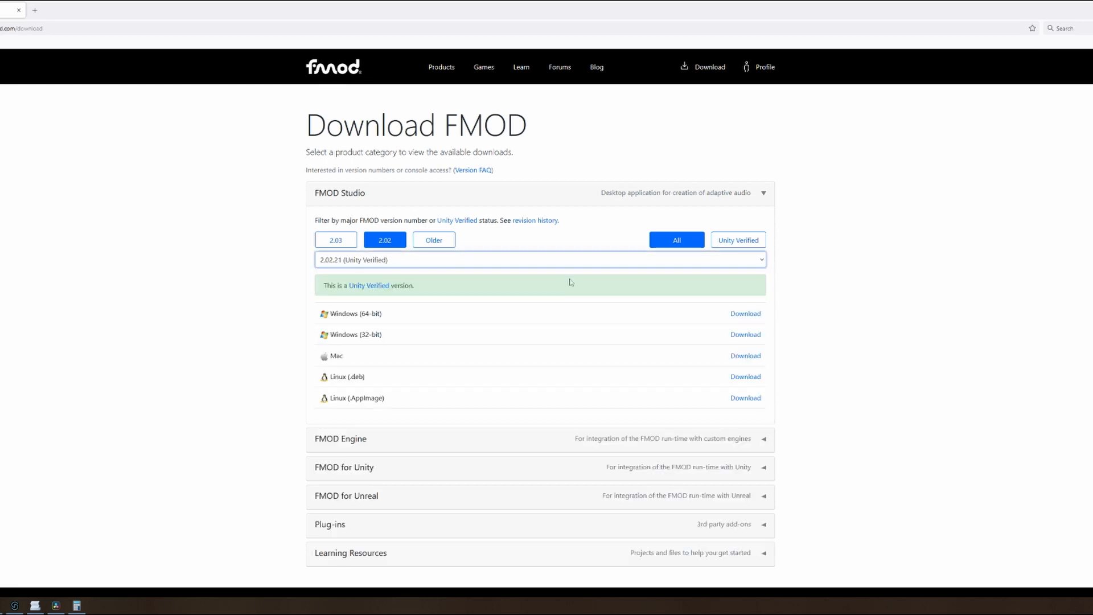
pyautogui.click(745, 315)
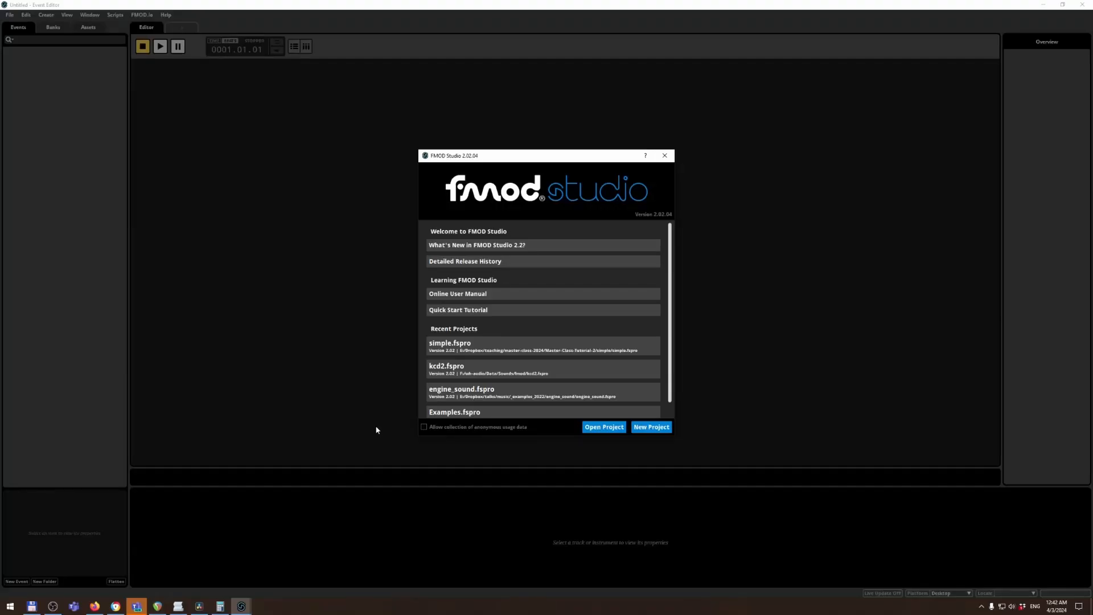
# - In FMOD Studio, start a new project and add a 2D timeline event named MUSIC
pyautogui.click(652, 427)
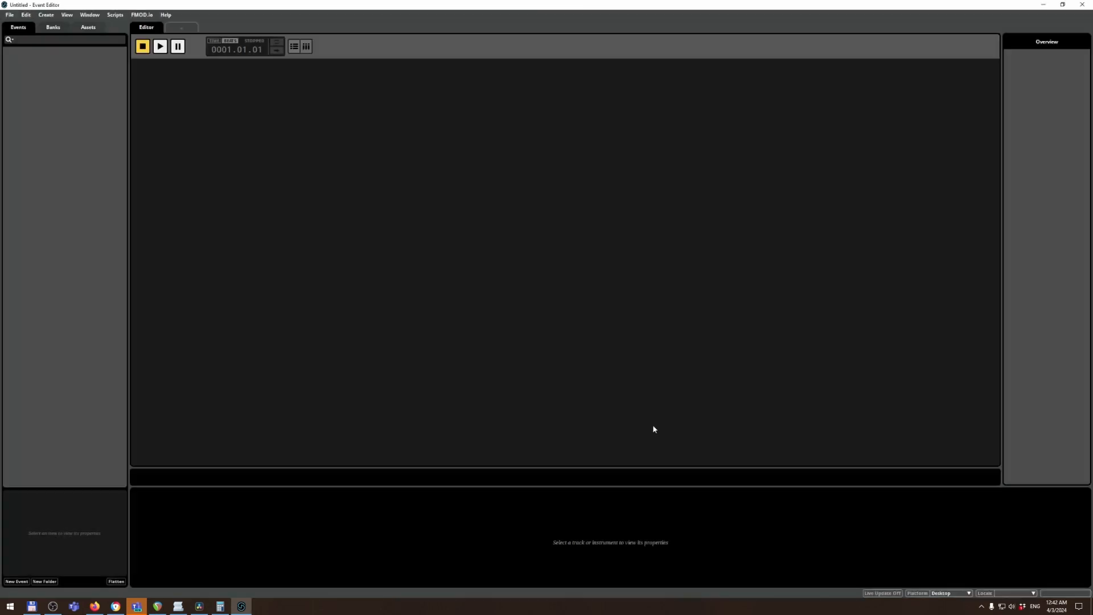
pyautogui.rightClick(50, 74)
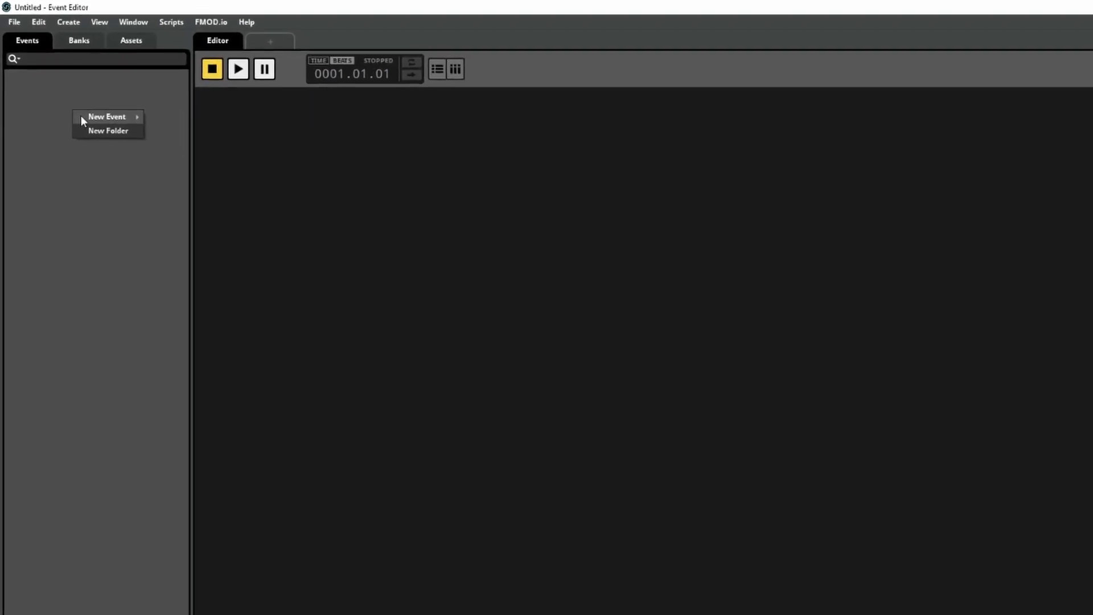
pyautogui.moveTo(64, 79)
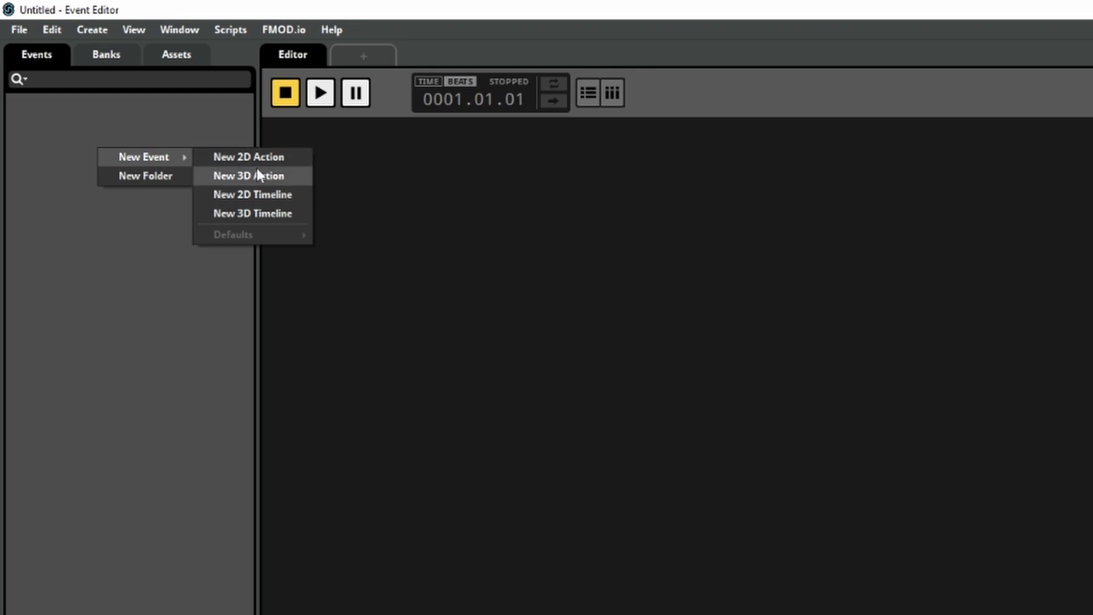
pyautogui.click(95, 183)
pyautogui.rightClick(95, 187)
pyautogui.moveTo(129, 188)
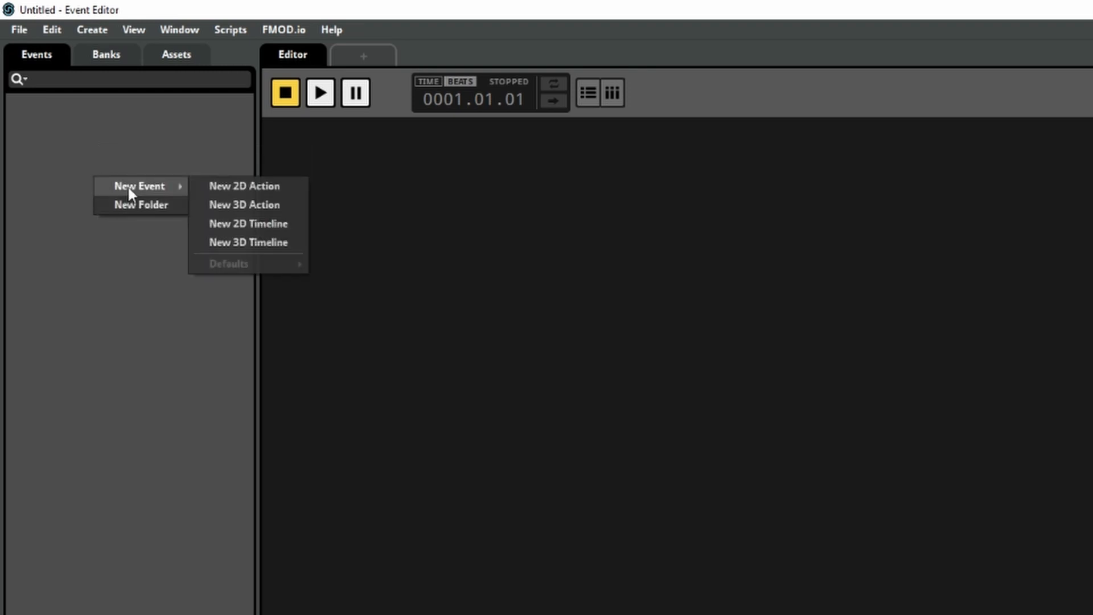
pyautogui.click(258, 226)
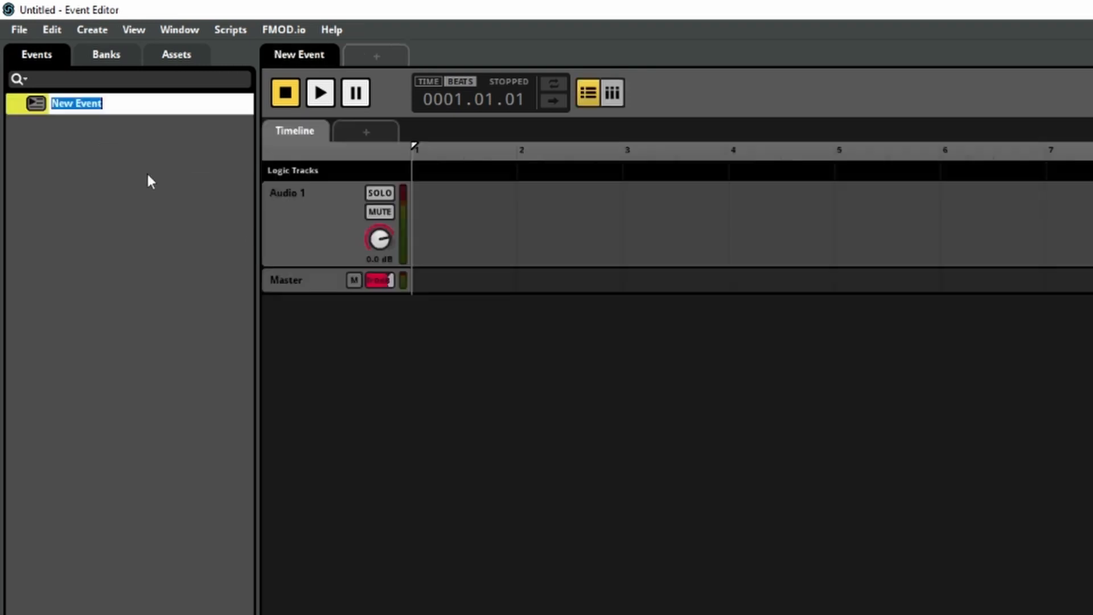
pyautogui.write('MUSIC')
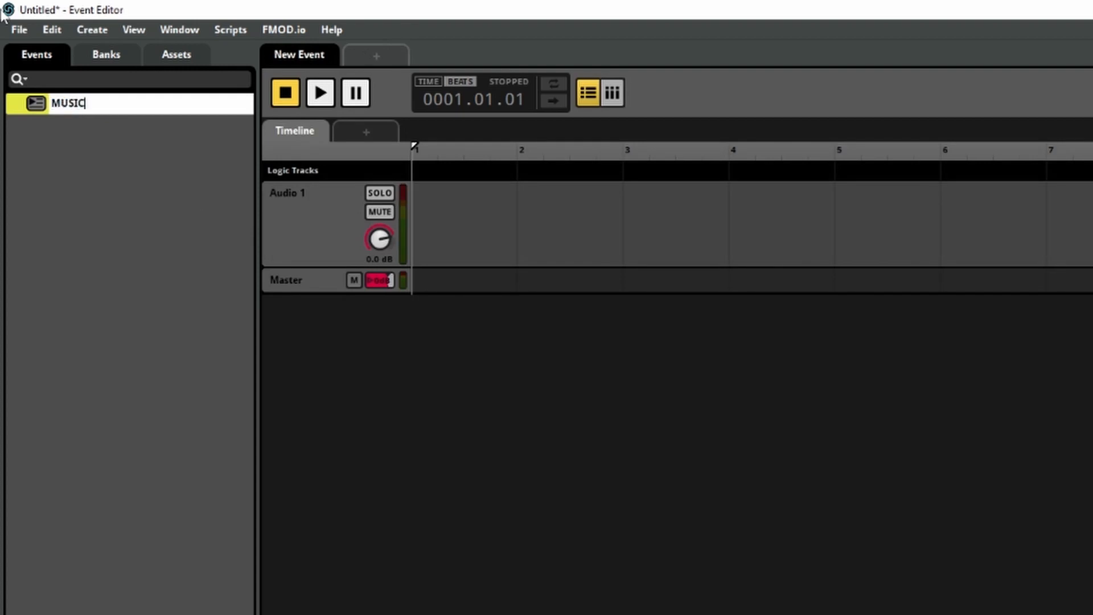
pyautogui.press('Return')
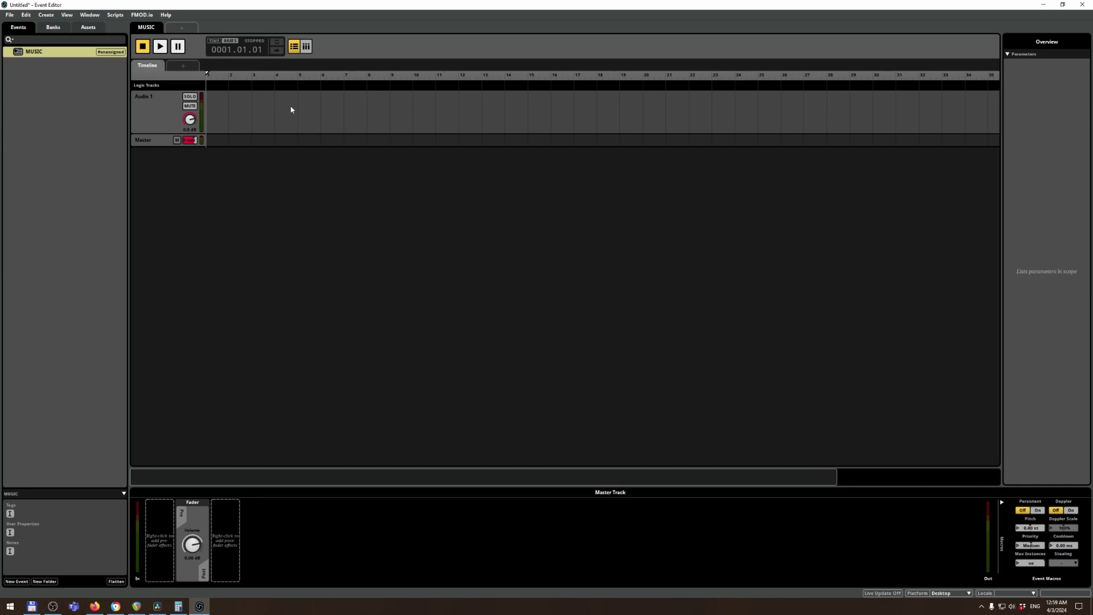
# - Add a tempo marker to the MUSIC event's logic tracks and move it to the start of the timeline
pyautogui.rightClick(218, 87)
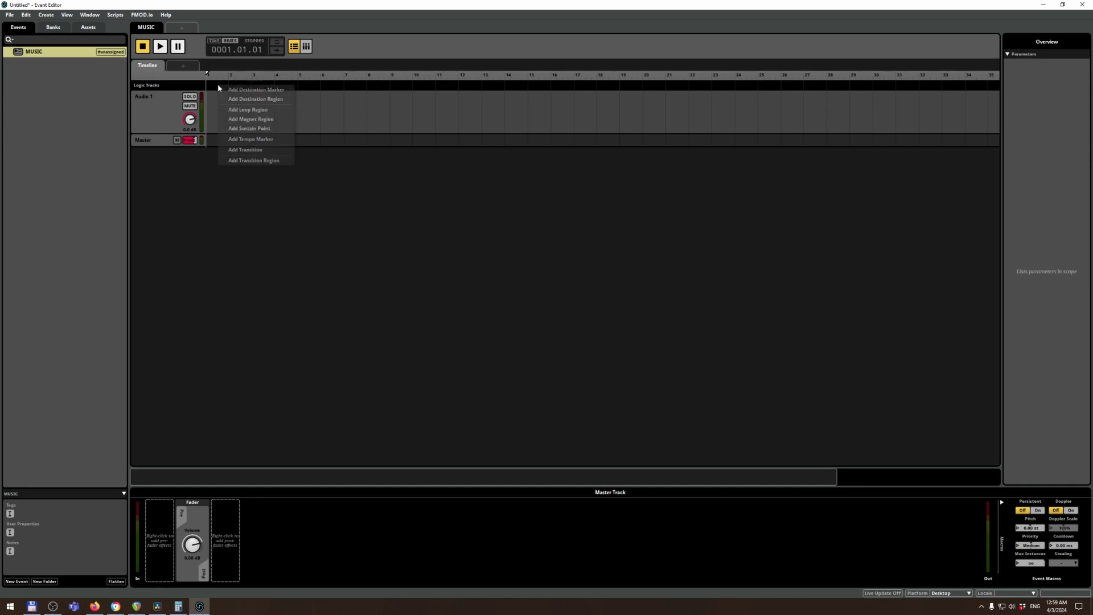
pyautogui.click(242, 140)
pyautogui.moveTo(232, 89); pyautogui.dragTo(216, 89)
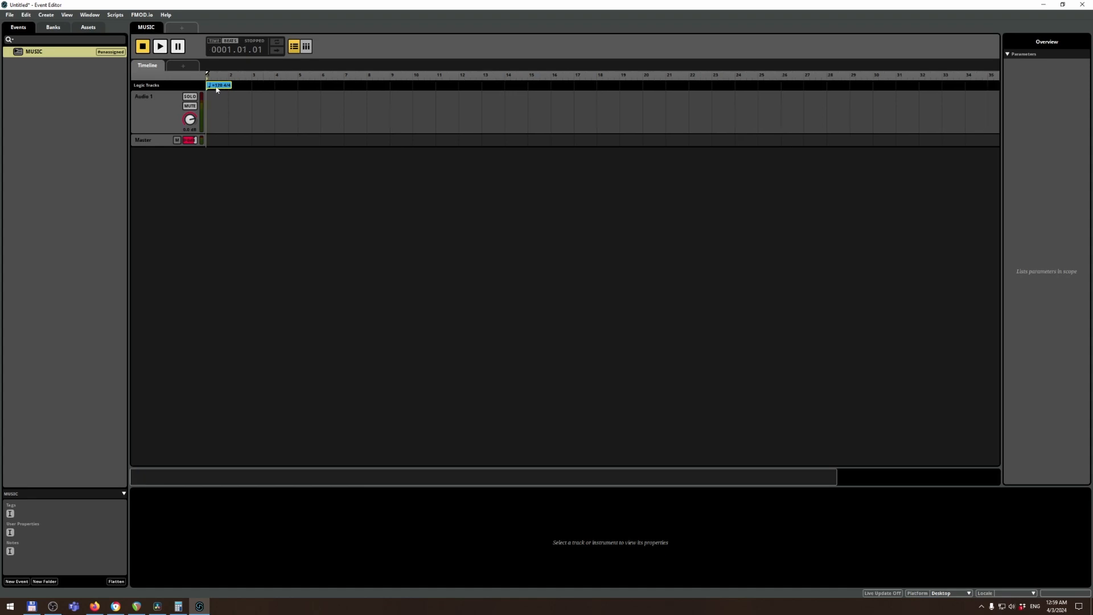
pyautogui.rightClick(253, 85)
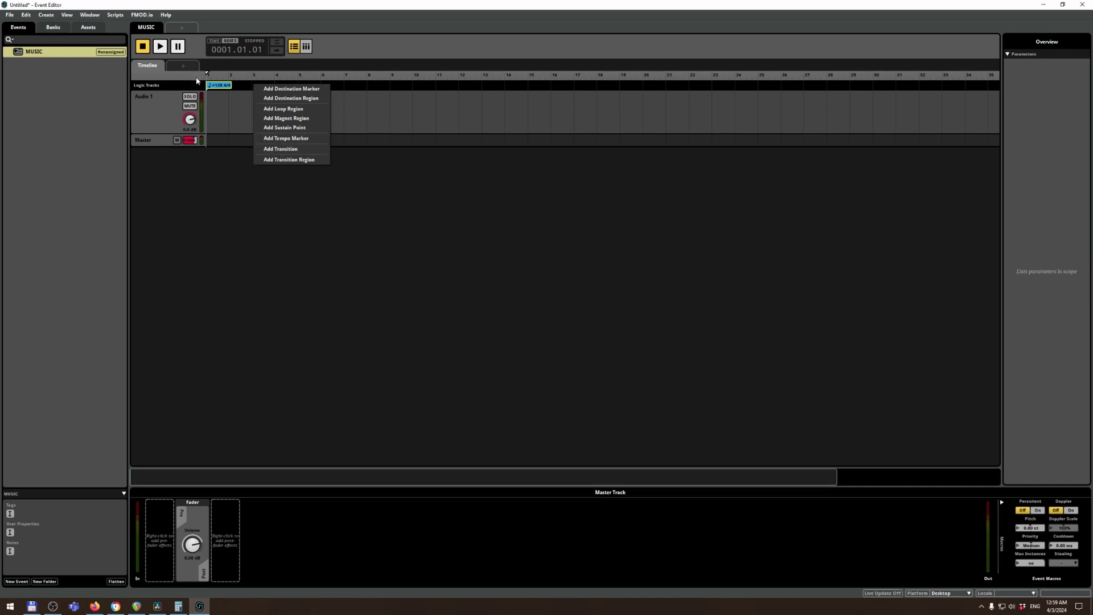
pyautogui.click(217, 96)
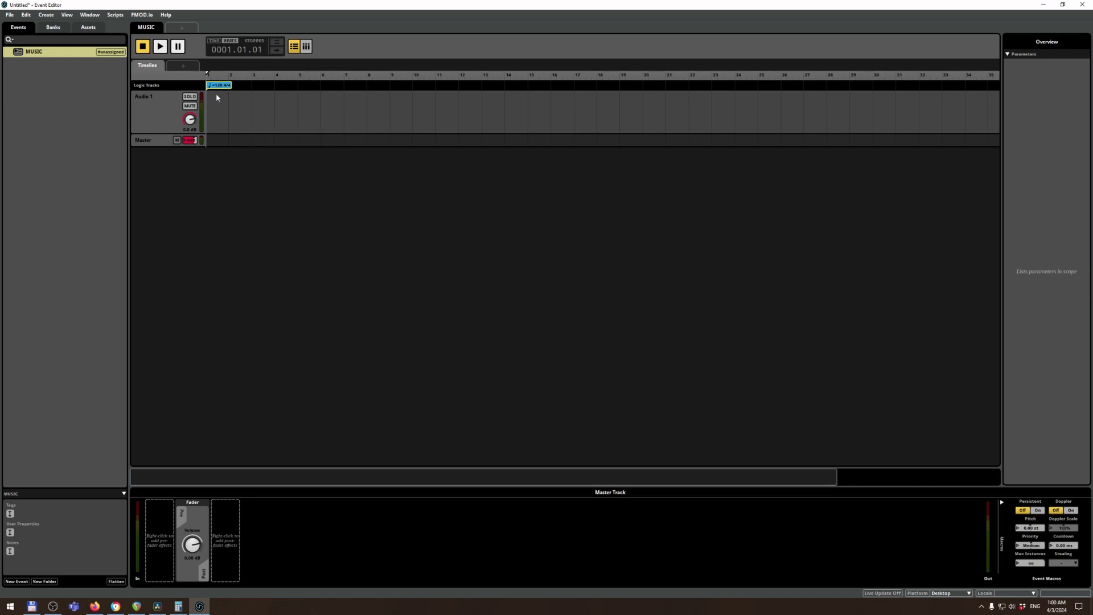
# - From Total Commander's assets folder, place AMBIENT_120BPM.wav at the start of the MUSIC event's Audio 1 track in FMOD Studio and play it
pyautogui.hotkey('alt', 'Tab')
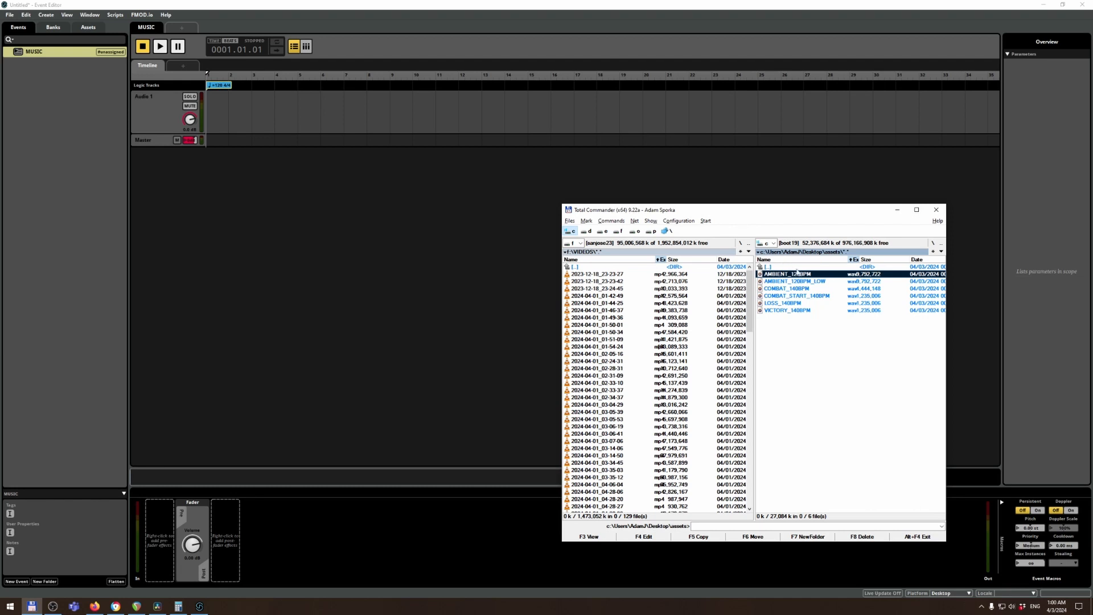
pyautogui.moveTo(859, 260); pyautogui.dragTo(884, 260)
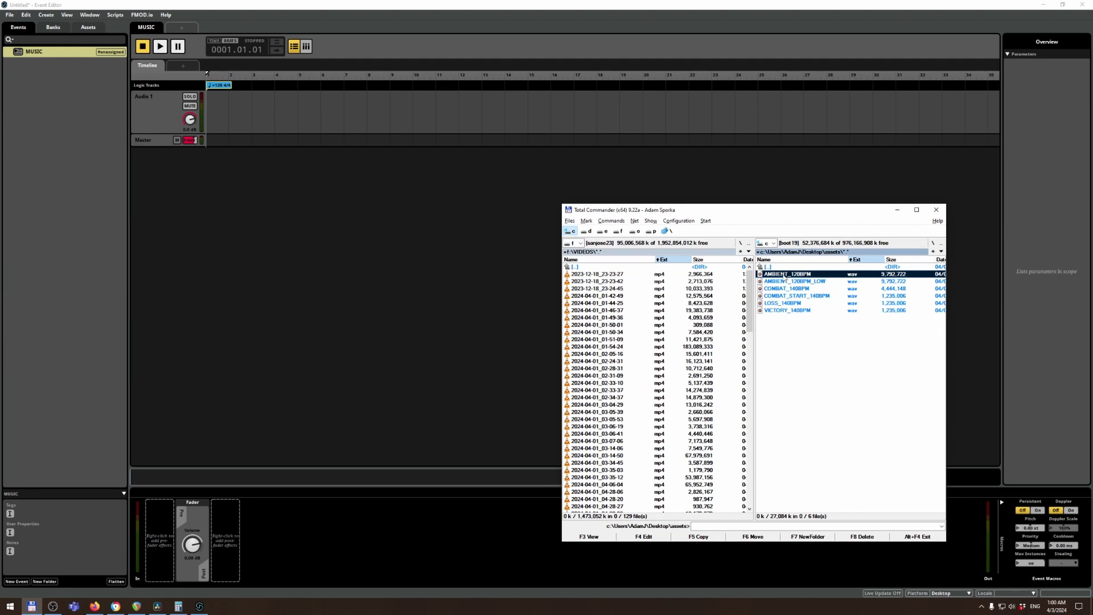
pyautogui.moveTo(785, 277); pyautogui.dragTo(231, 123)
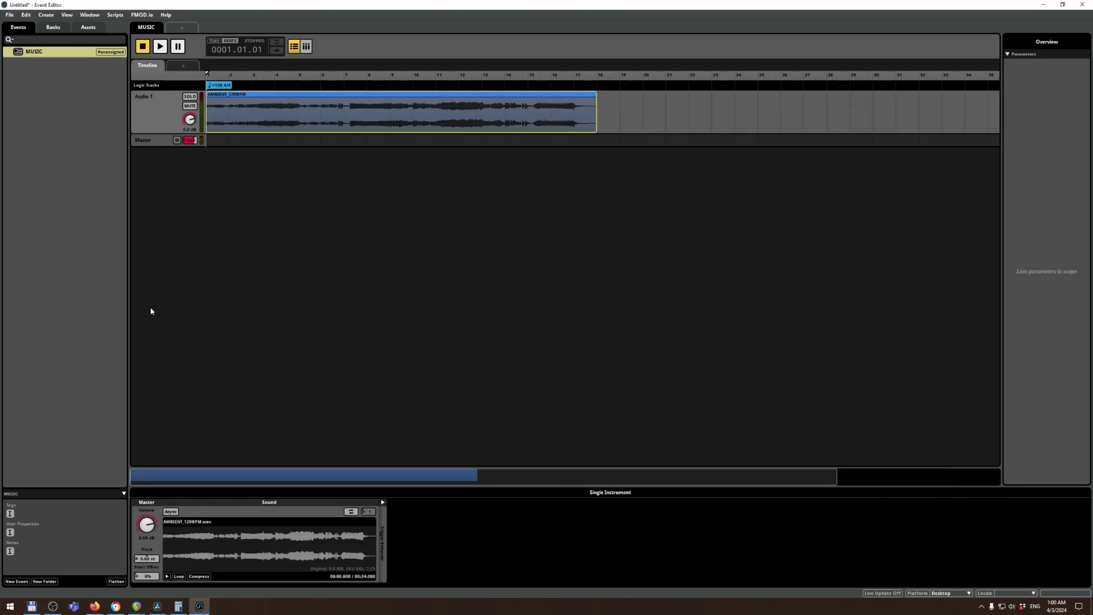
pyautogui.click(165, 50)
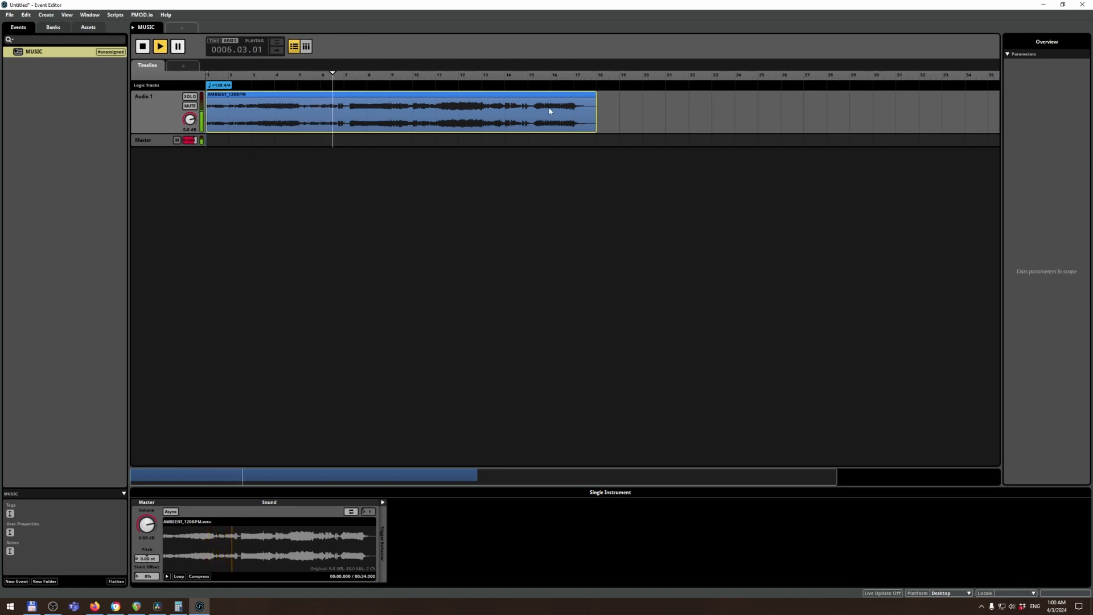
# - Add a loop region to the logic tracks and stretch it from bar 1 to bar 17
pyautogui.rightClick(543, 87)
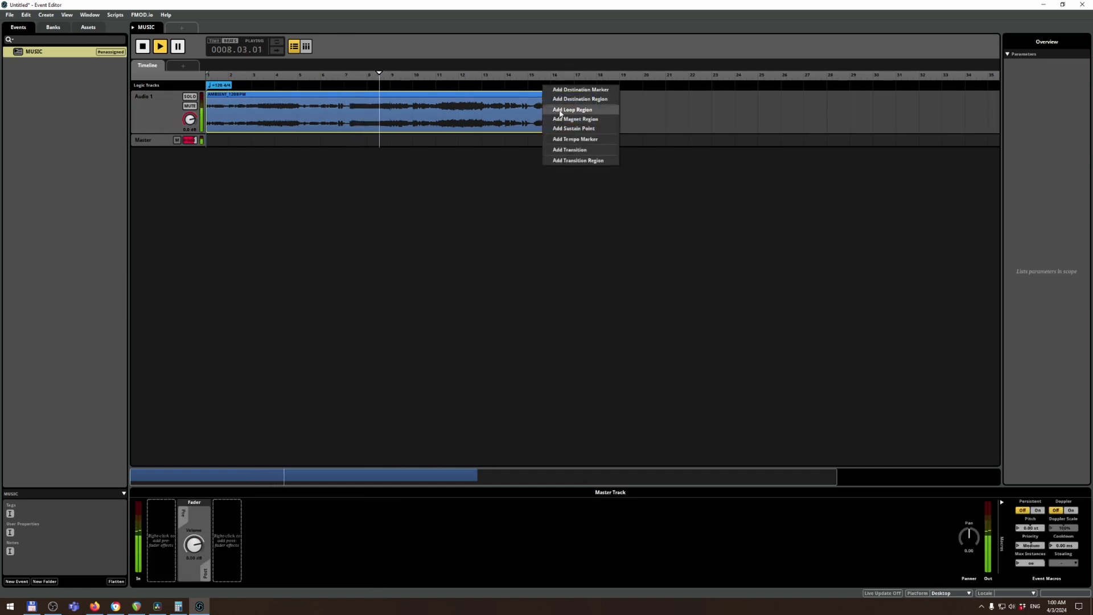
pyautogui.click(446, 85)
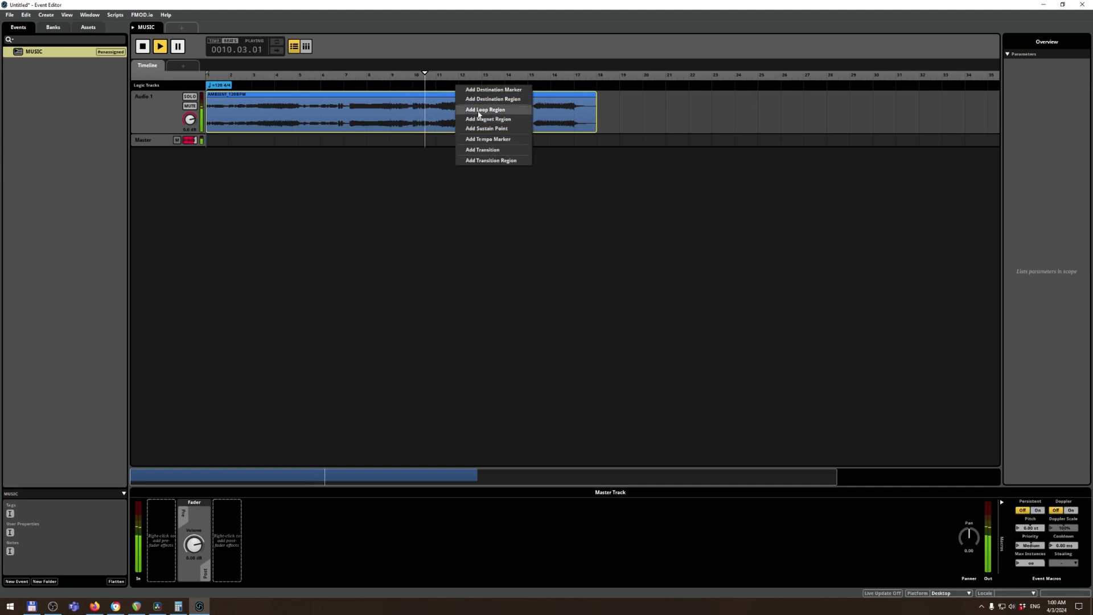
pyautogui.click(487, 108)
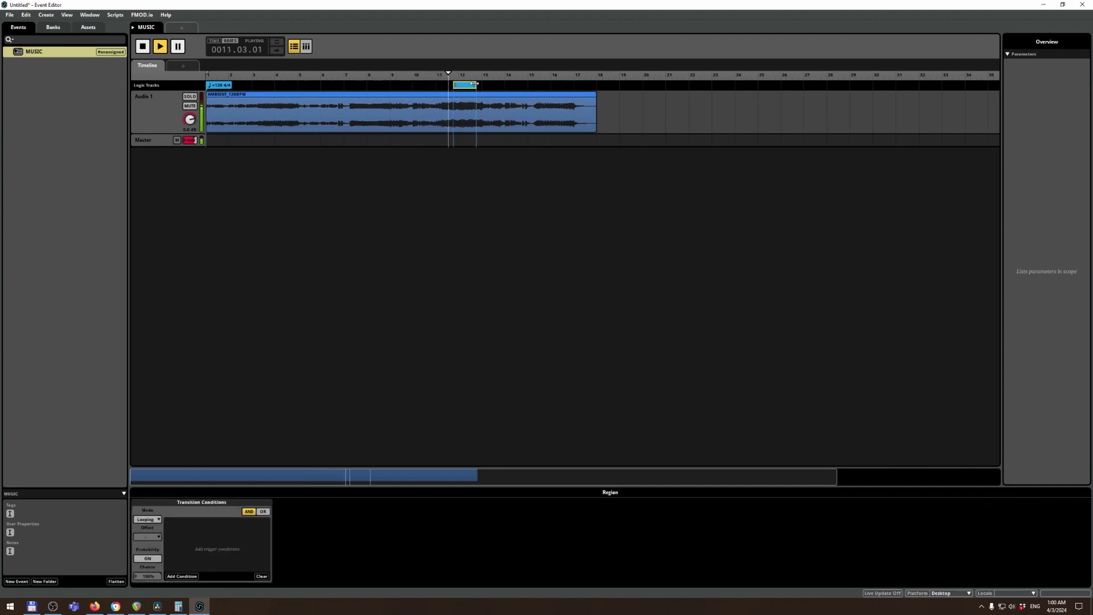
pyautogui.moveTo(476, 85); pyautogui.dragTo(574, 97)
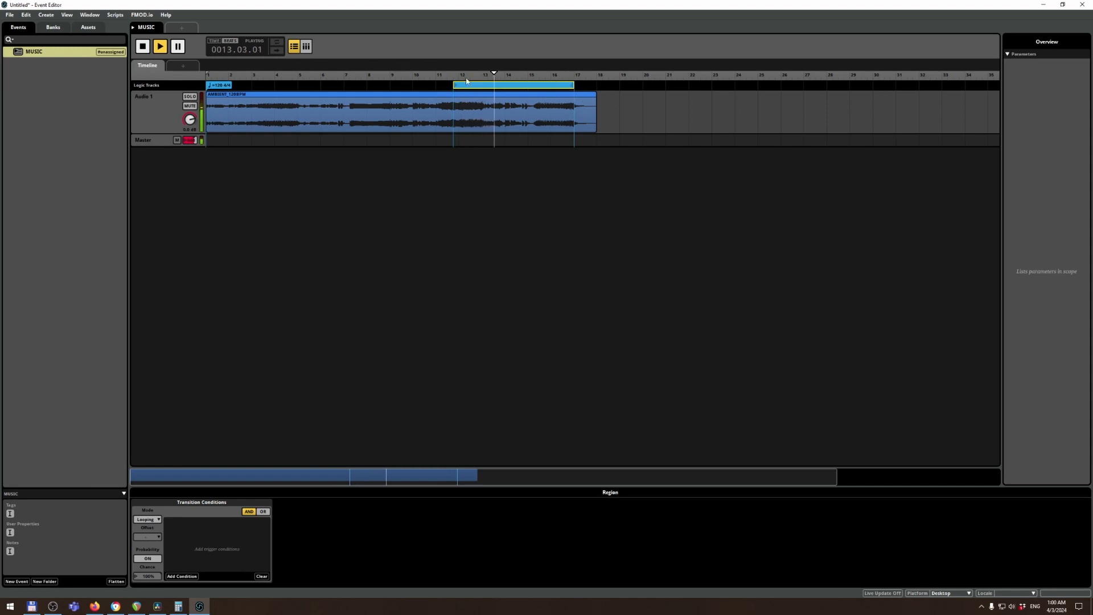
pyautogui.moveTo(456, 83)
pyautogui.mouseDown()
pyautogui.moveTo(210, 85)
pyautogui.moveTo(218, 98)
pyautogui.mouseUp()
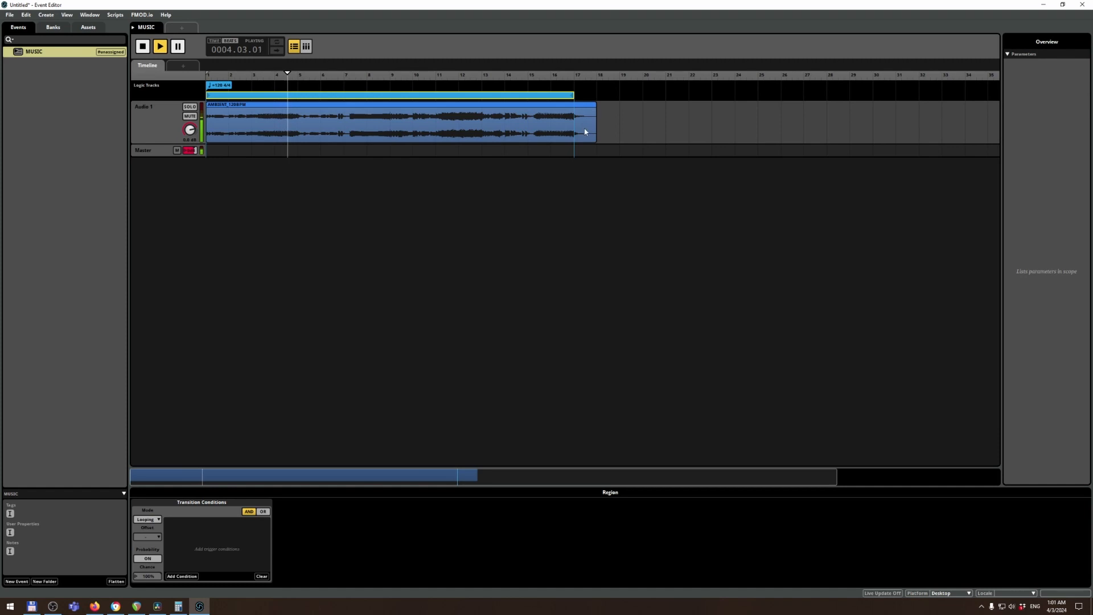
# - Audition the end of the loop region and the audio tail that follows bar 17
pyautogui.click(547, 77)
pyautogui.press('space')
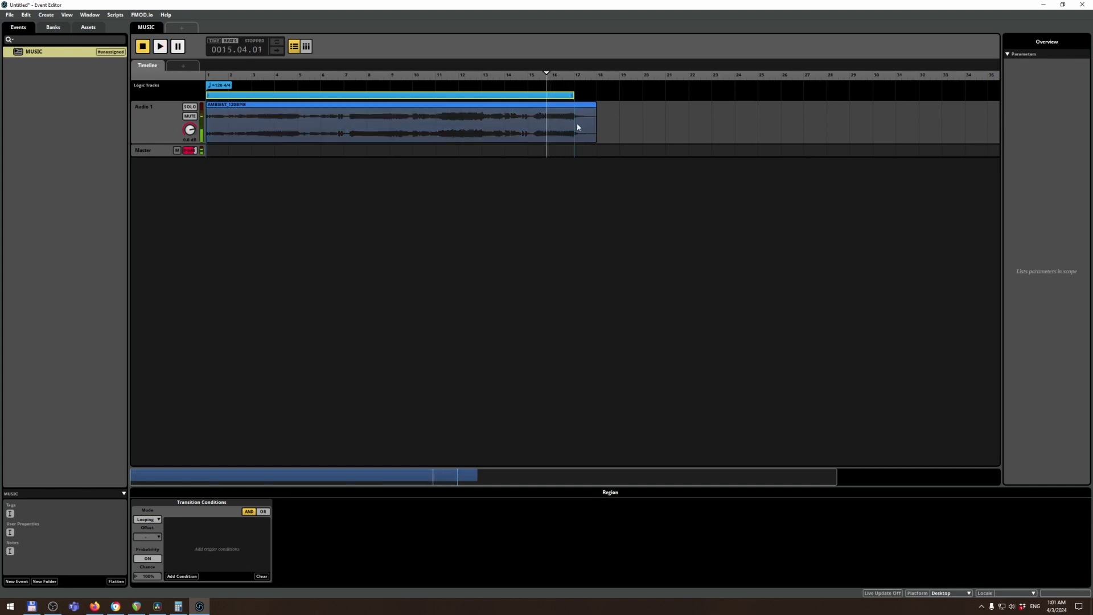
pyautogui.click(575, 77)
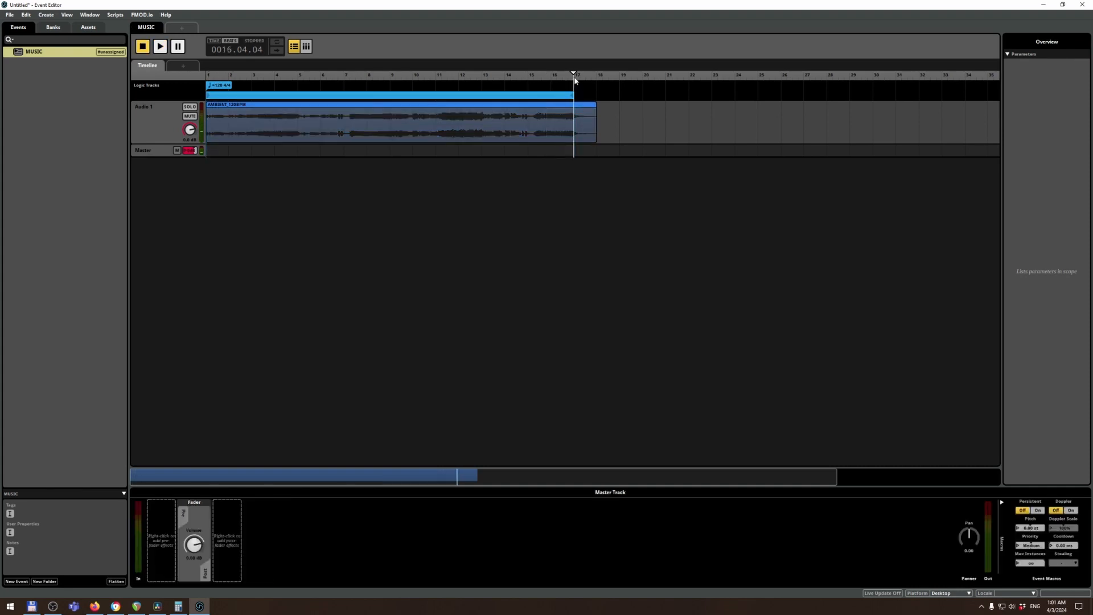
pyautogui.press('space')
pyautogui.press('space')
pyautogui.click(576, 78)
pyautogui.press('space')
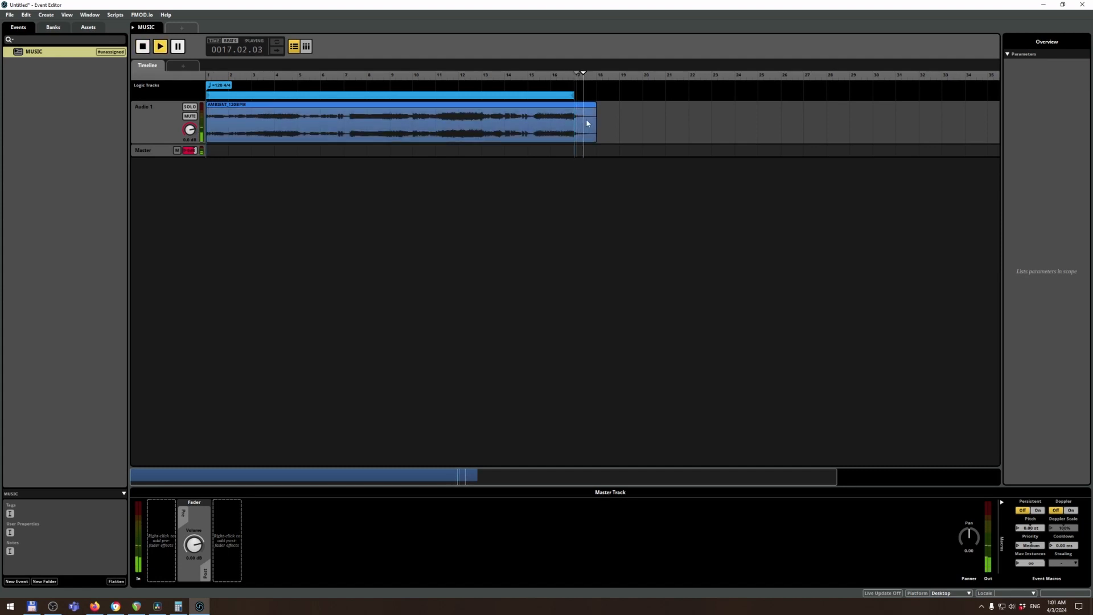
pyautogui.press('space')
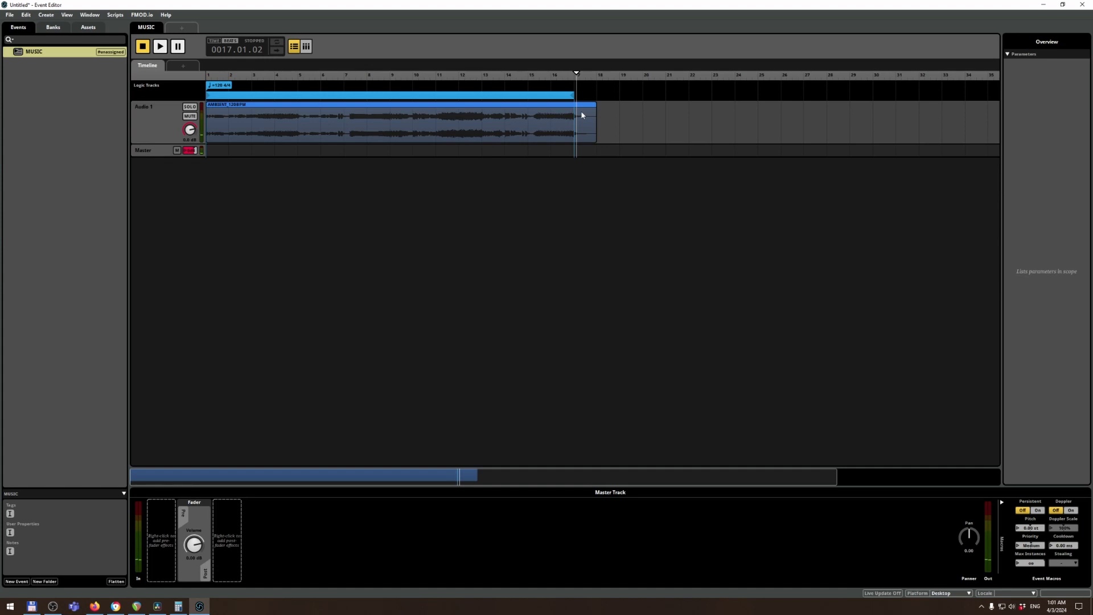
# - Add a transition timeline to the loop region and fill it with overlapping source and destination regions on Audio 1
pyautogui.rightClick(570, 95)
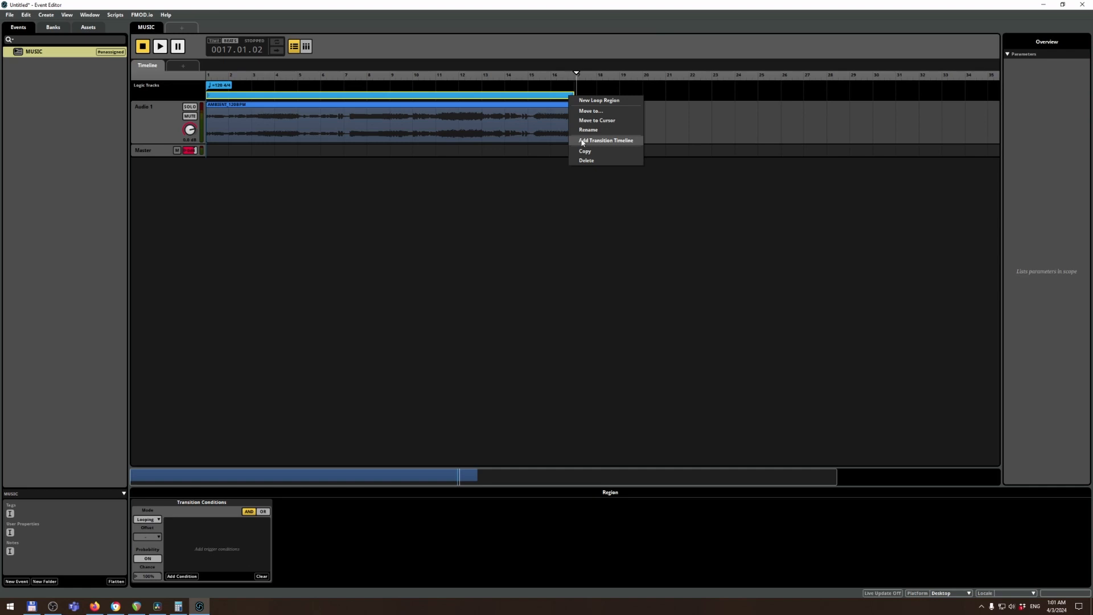
pyautogui.click(582, 141)
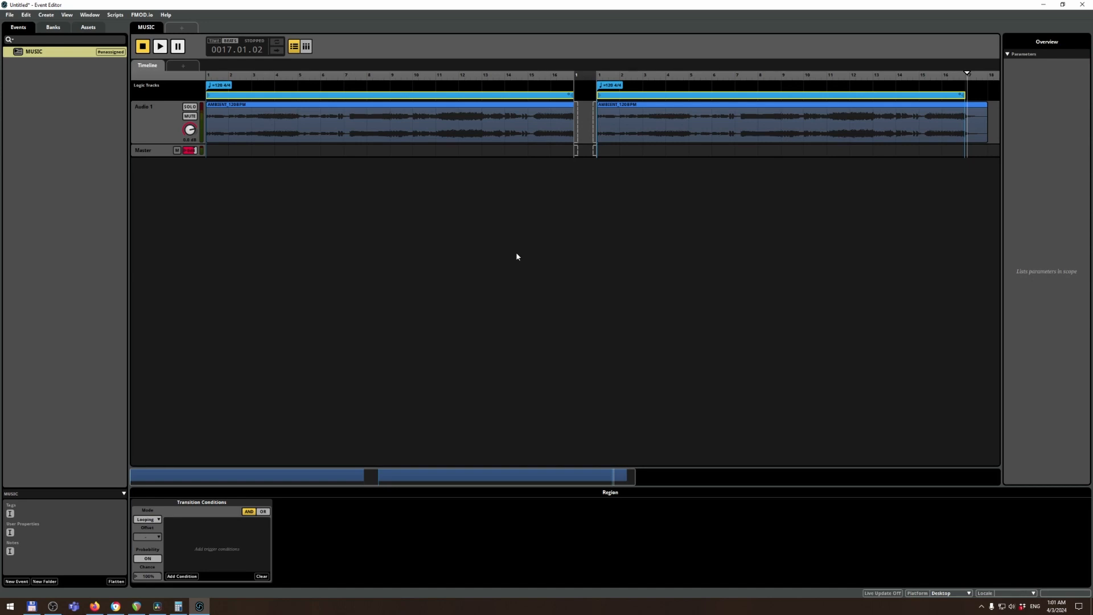
pyautogui.click(577, 131)
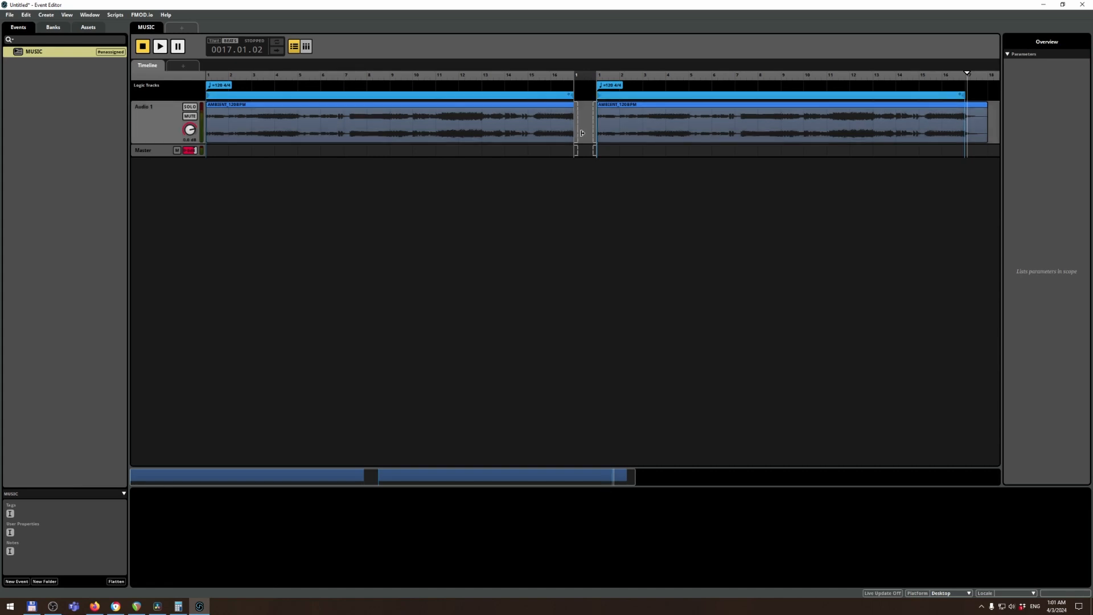
pyautogui.moveTo(581, 133); pyautogui.dragTo(597, 135)
pyautogui.moveTo(596, 121)
pyautogui.mouseDown()
pyautogui.moveTo(575, 119)
pyautogui.moveTo(596, 121)
pyautogui.mouseUp()
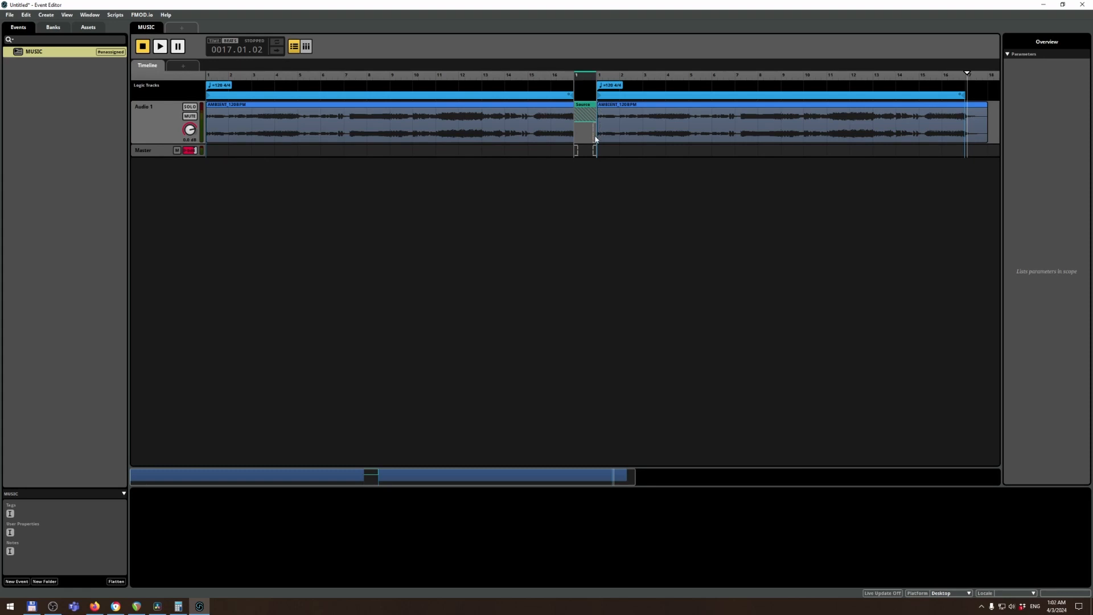
pyautogui.moveTo(592, 134); pyautogui.dragTo(568, 132)
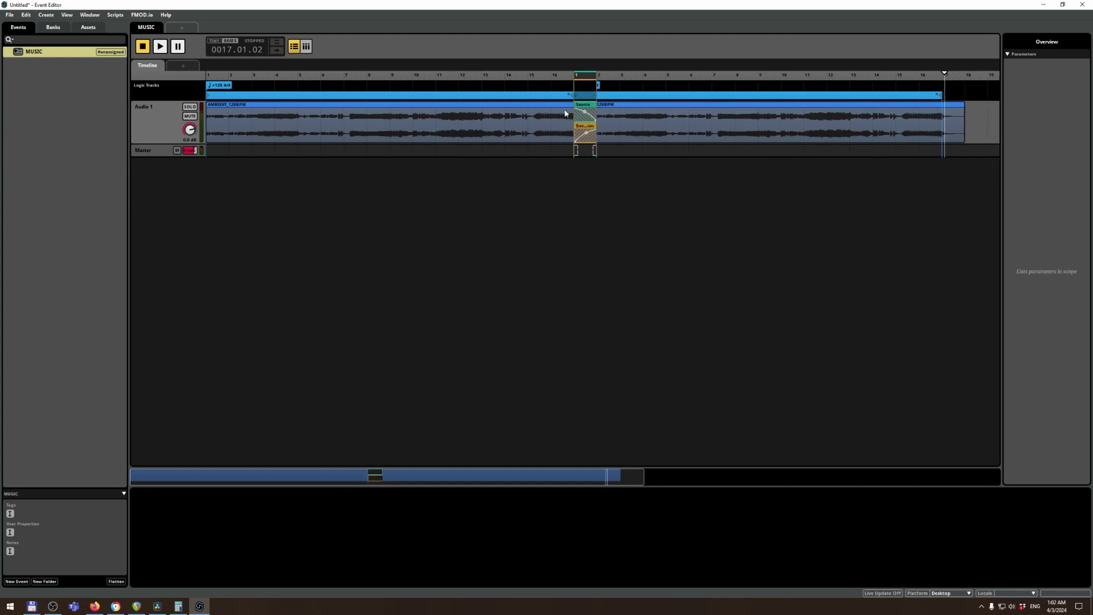
# - Play the event from shortly before the loop end to audition the crossfaded transition, and repeat the playback
pyautogui.click(549, 82)
pyautogui.press('space')
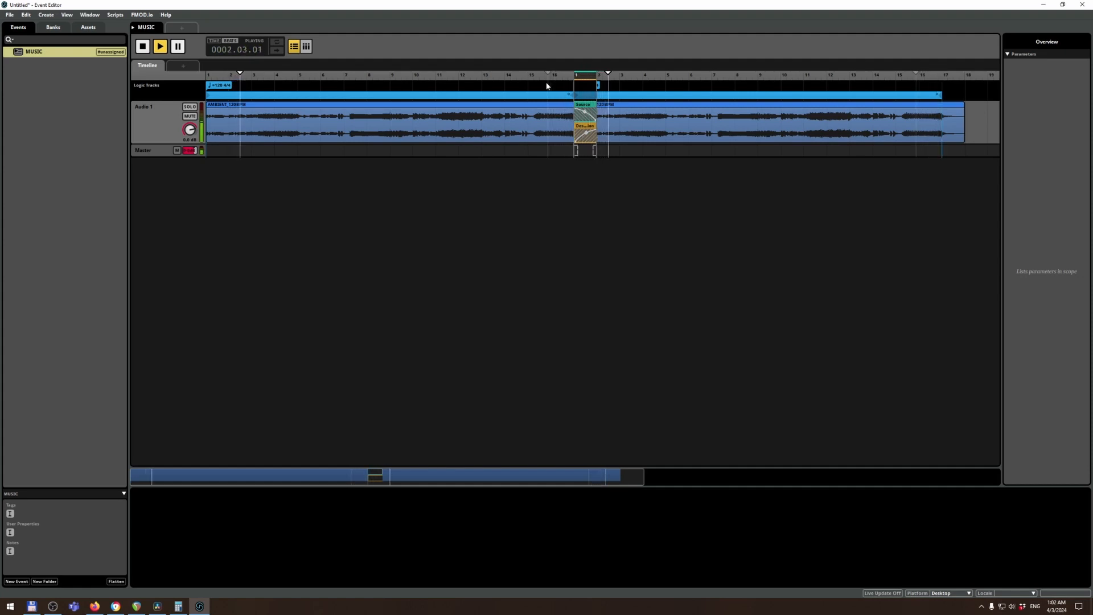
pyautogui.press('space')
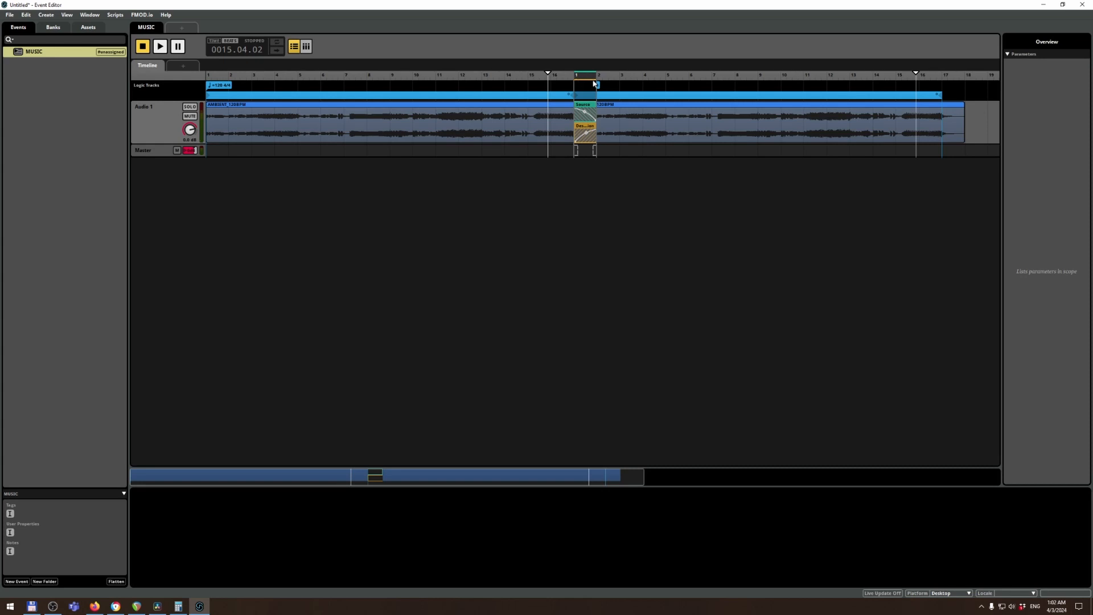
pyautogui.press('space')
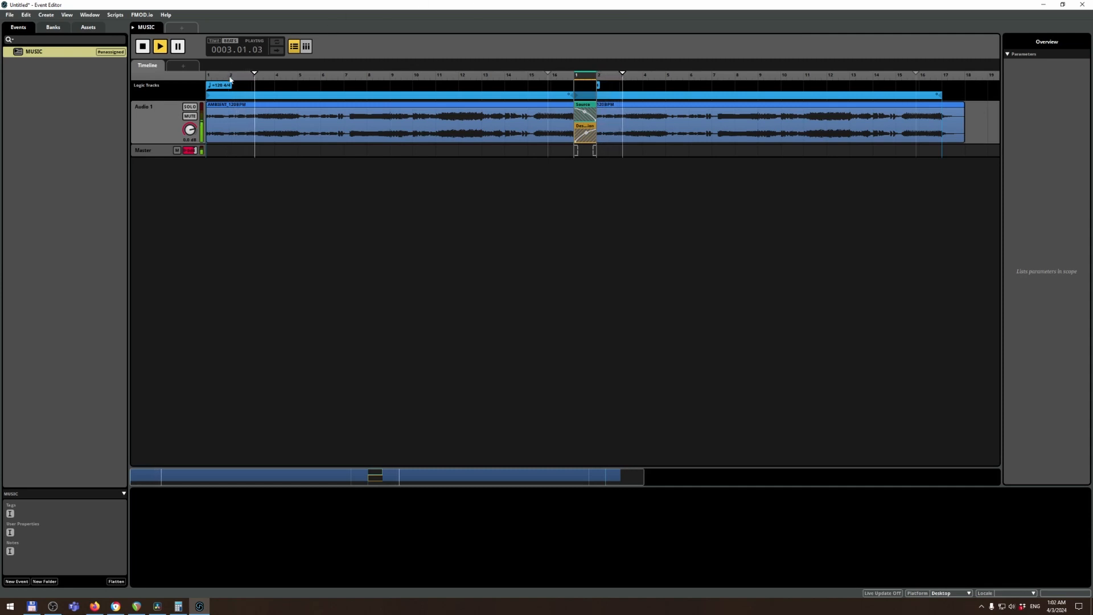
pyautogui.press('space')
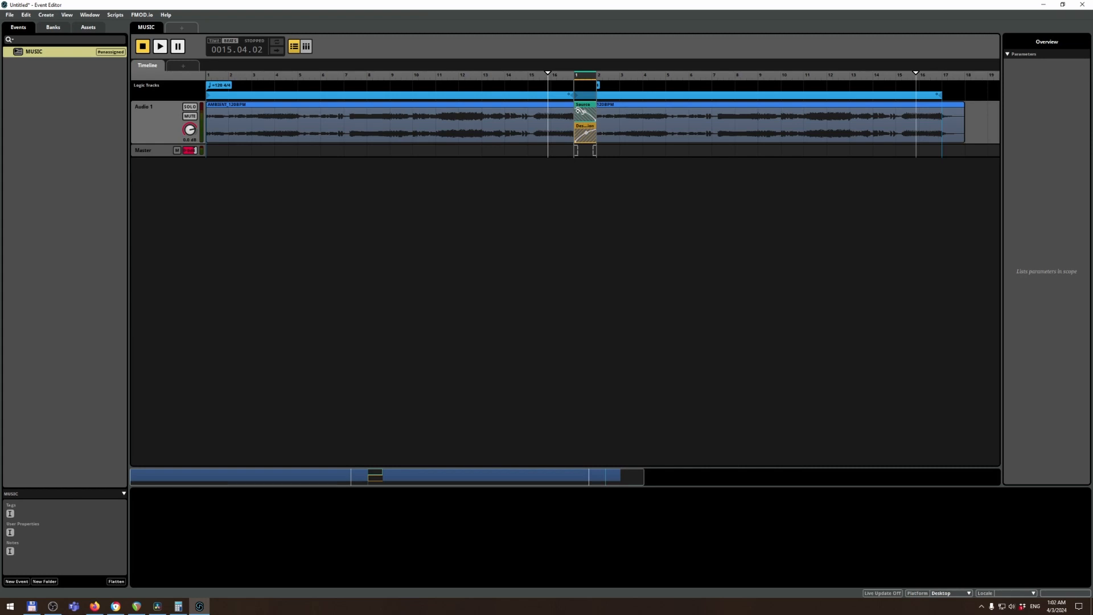
# - Remove the fade curves from the transition's source and destination regions and play the loop transition again
pyautogui.click(580, 110)
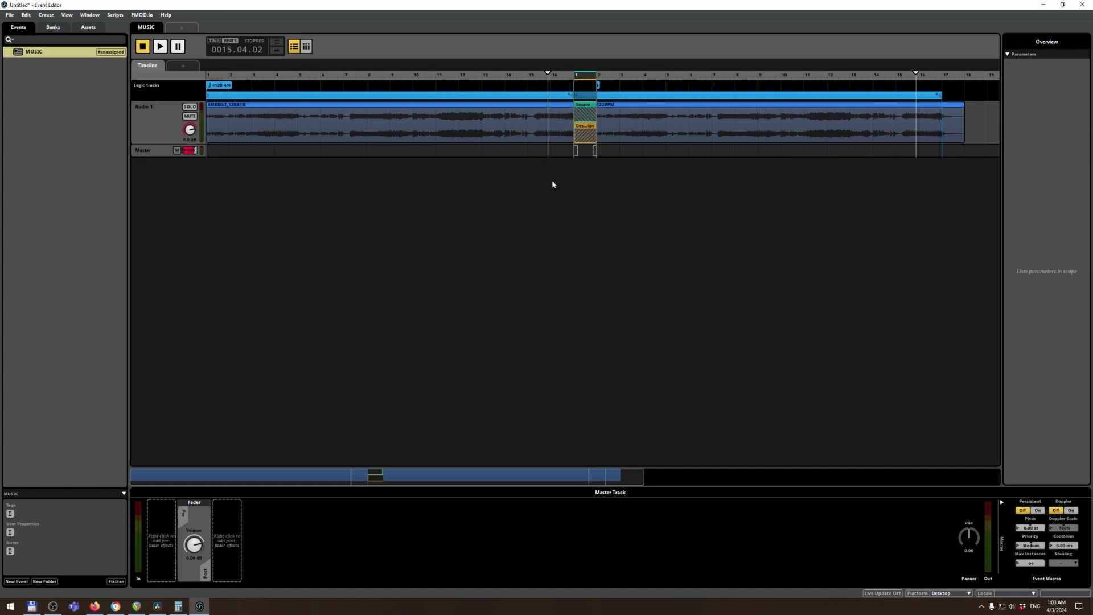
pyautogui.click(533, 80)
pyautogui.press('space')
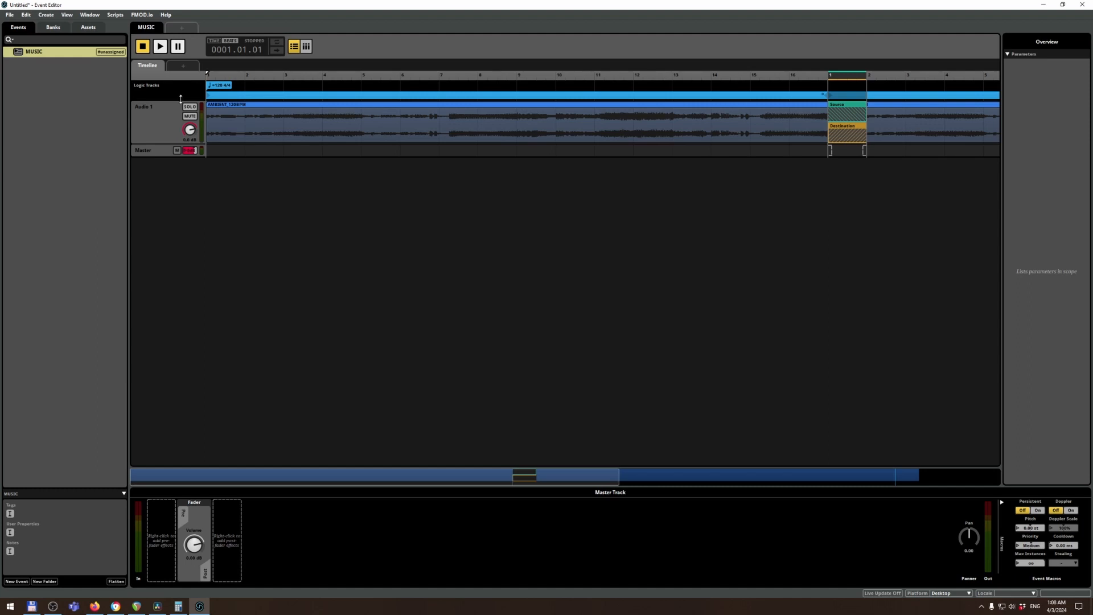
# - Save the project as chiptune-demo in a new Desktop folder named chiptune-demo
pyautogui.click(10, 15)
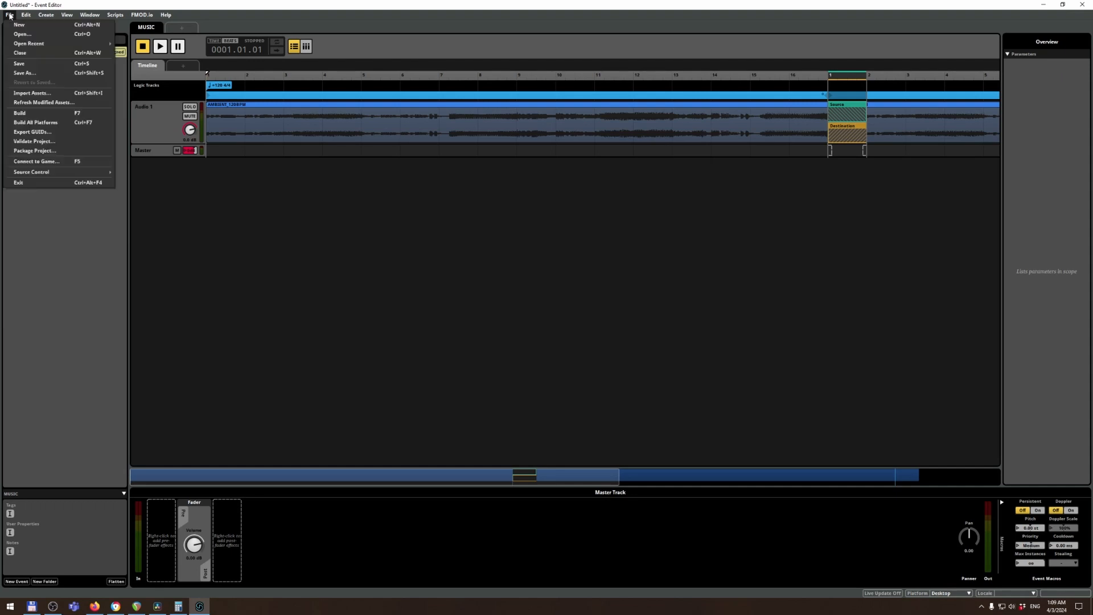
pyautogui.click(16, 71)
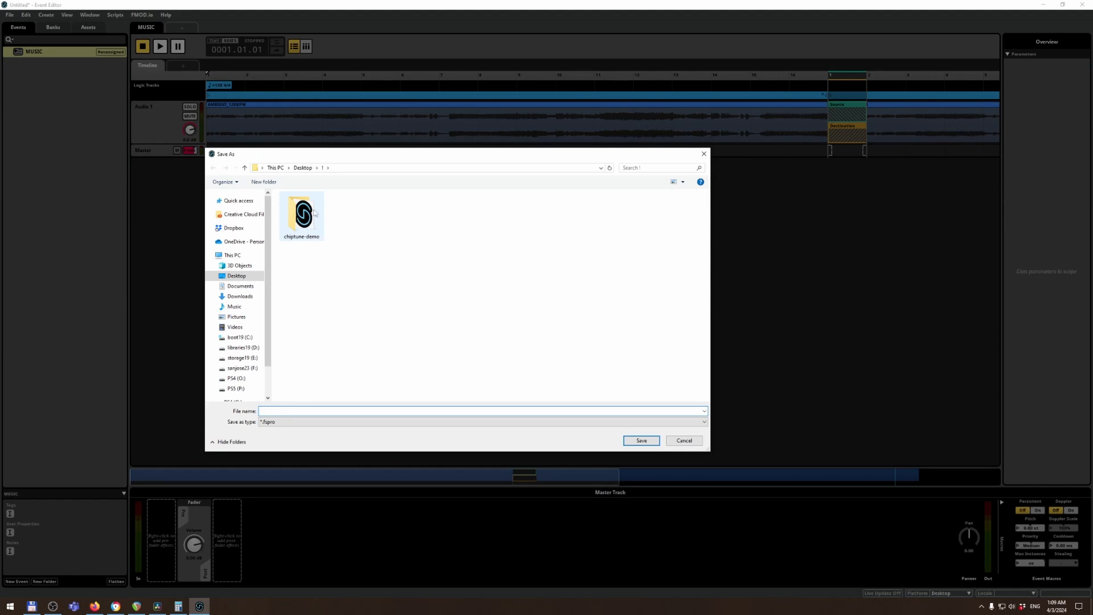
pyautogui.click(304, 168)
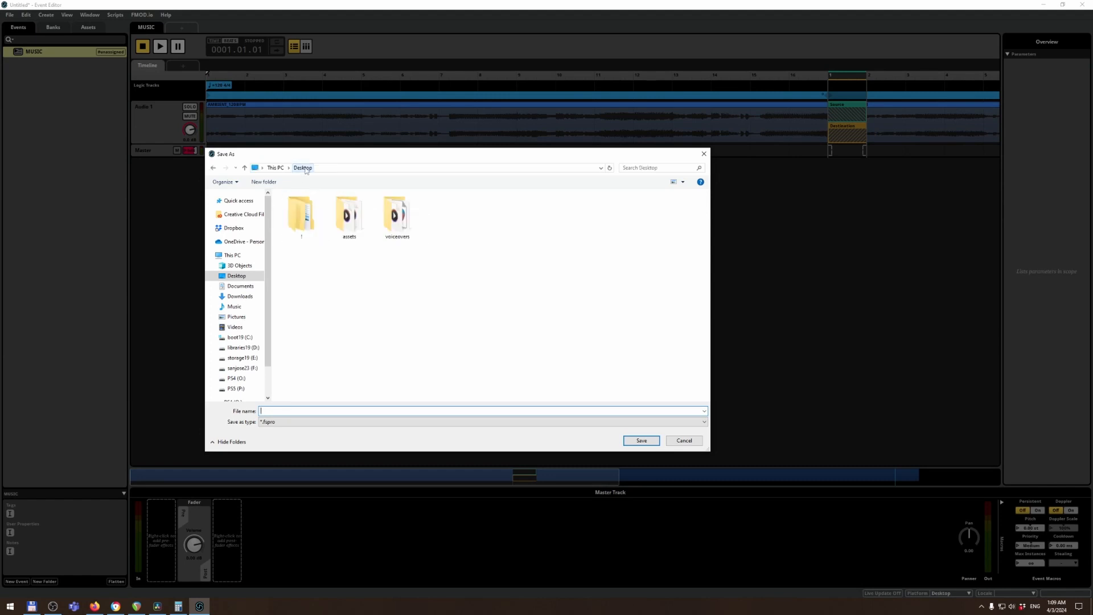
pyautogui.click(256, 181)
pyautogui.write('chiptune-demo')
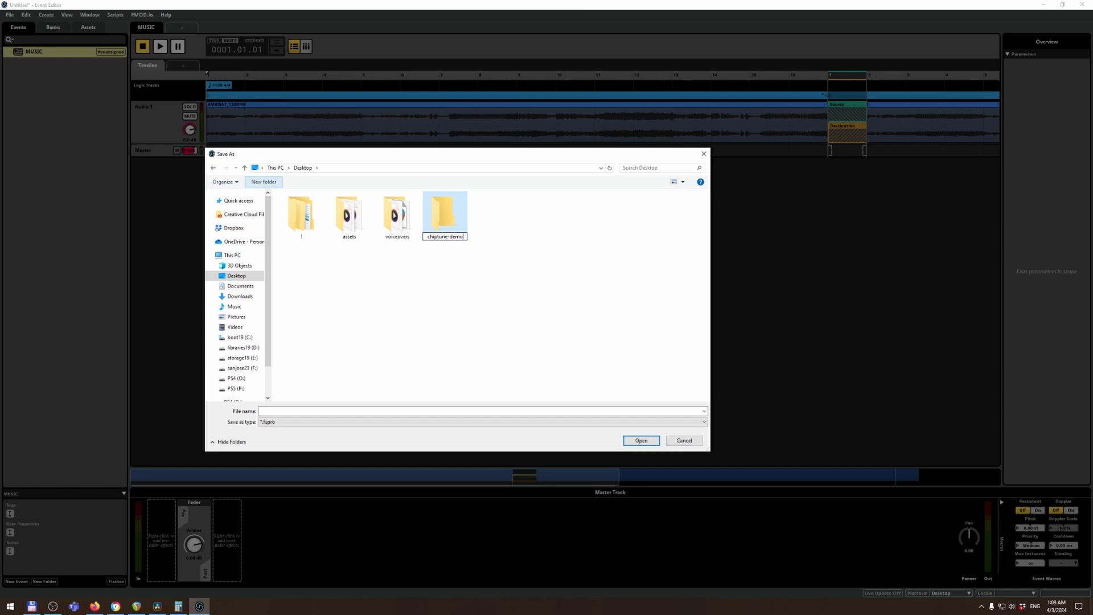
pyautogui.press('Return')
pyautogui.press('Return')
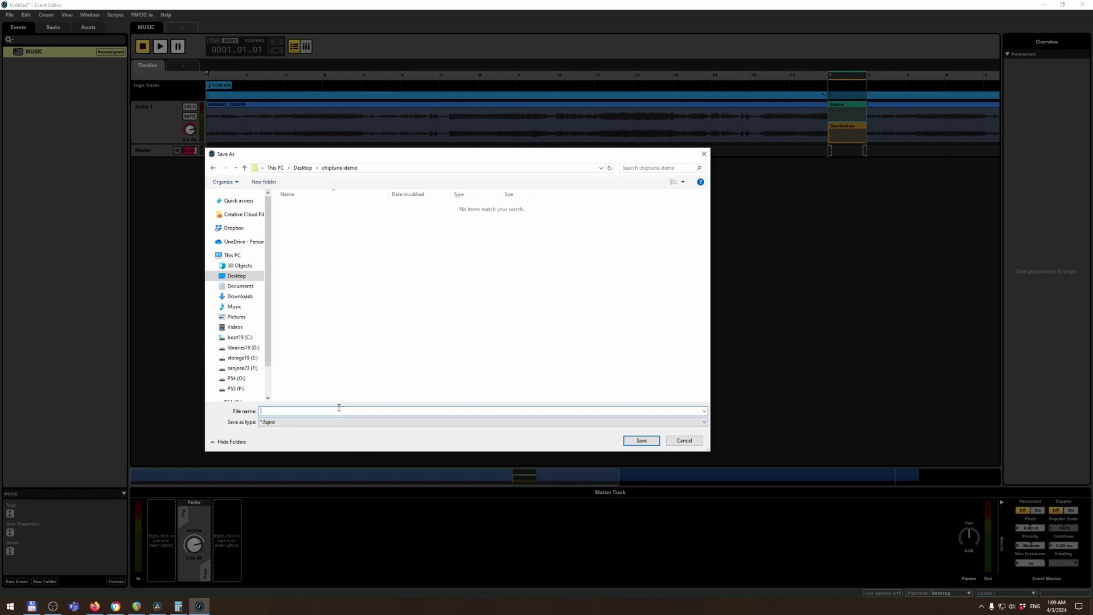
pyautogui.write('chiptune-demo')
pyautogui.click(636, 442)
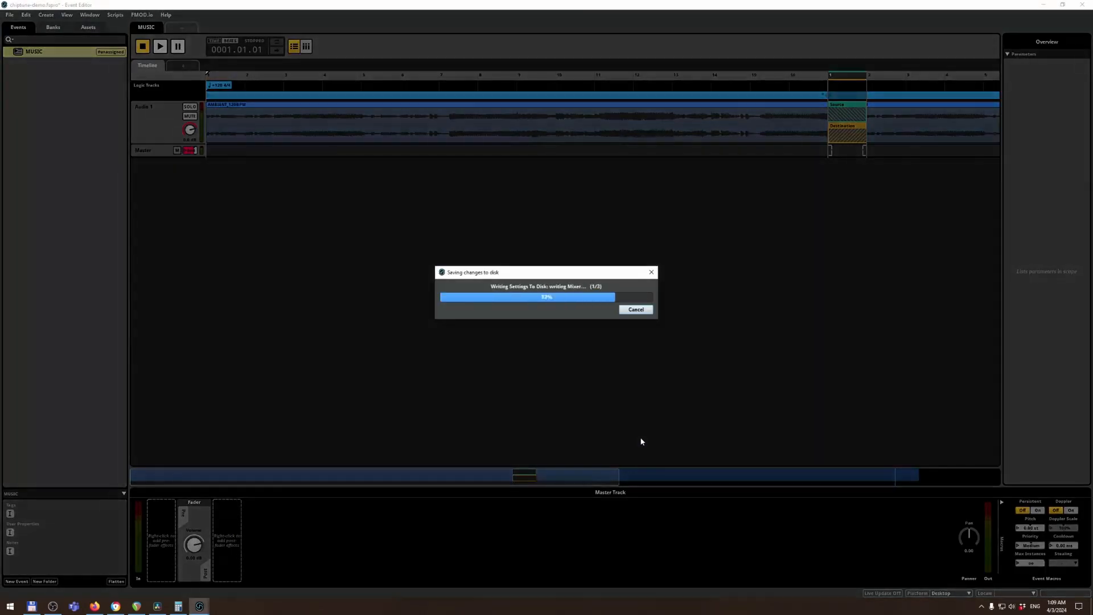
# - In Total Commander, open the chiptune-demo folder and view the contents of the chiptune-demo.fspro file
pyautogui.hotkey('alt', 'Tab')
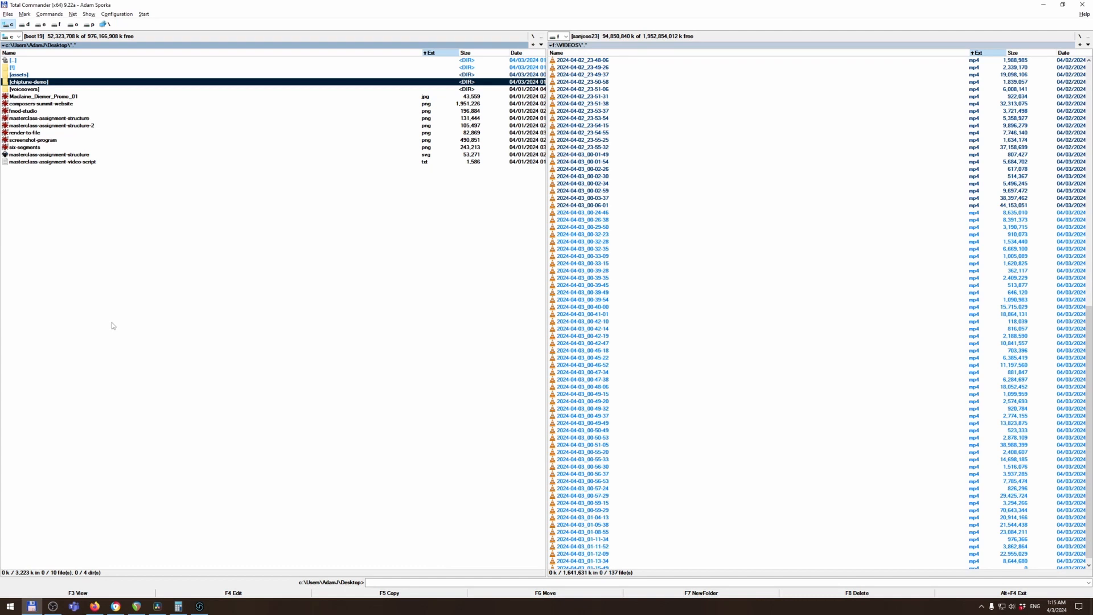
pyautogui.press('Return')
pyautogui.press('End')
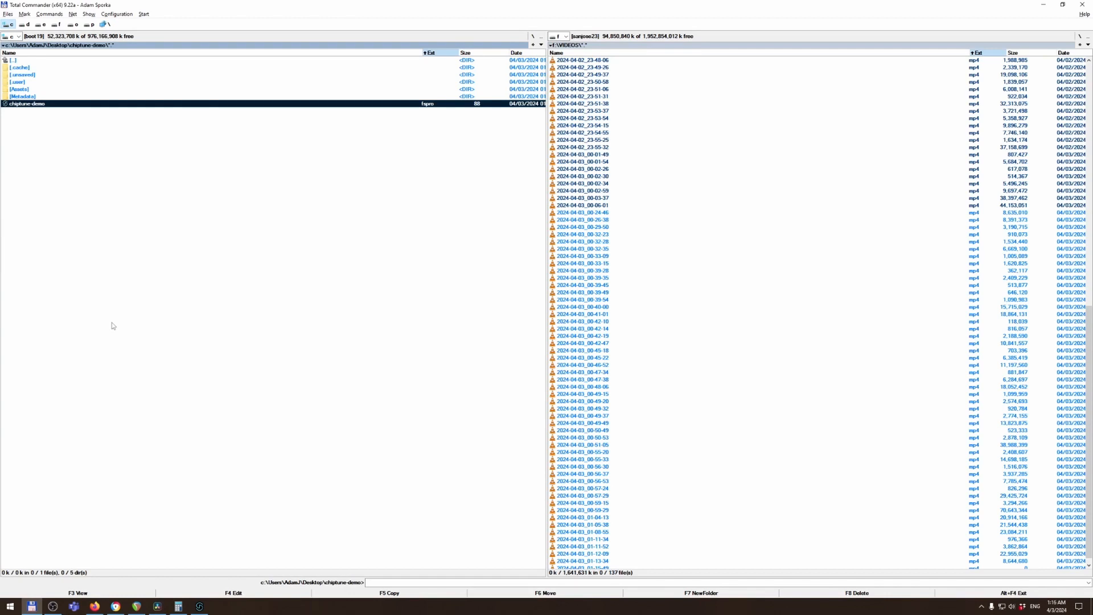
pyautogui.press('F3')
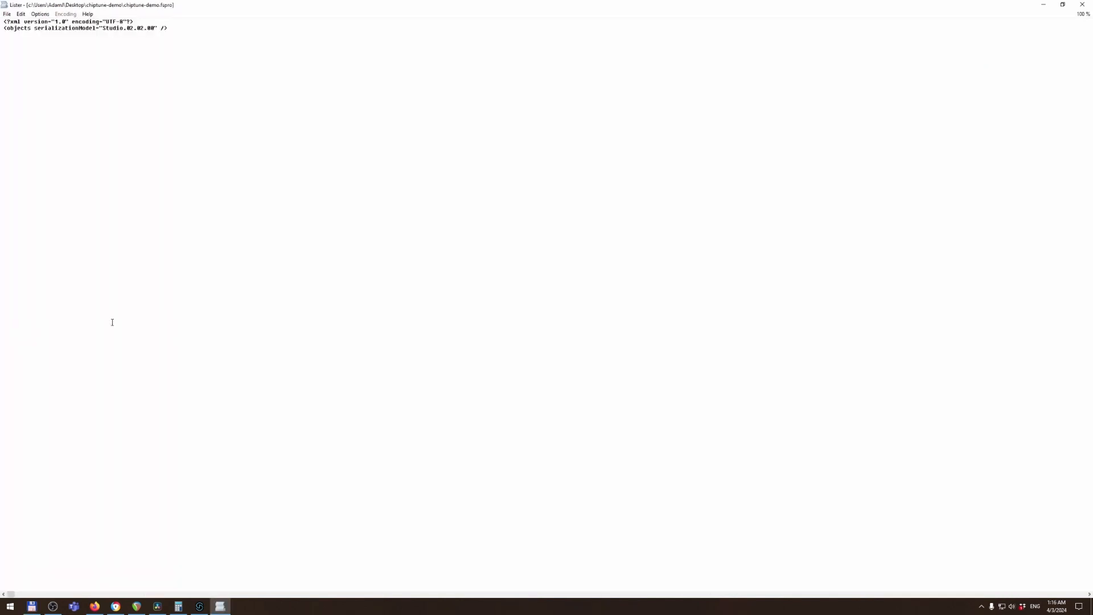
pyautogui.hotkey('ctrl', 'a')
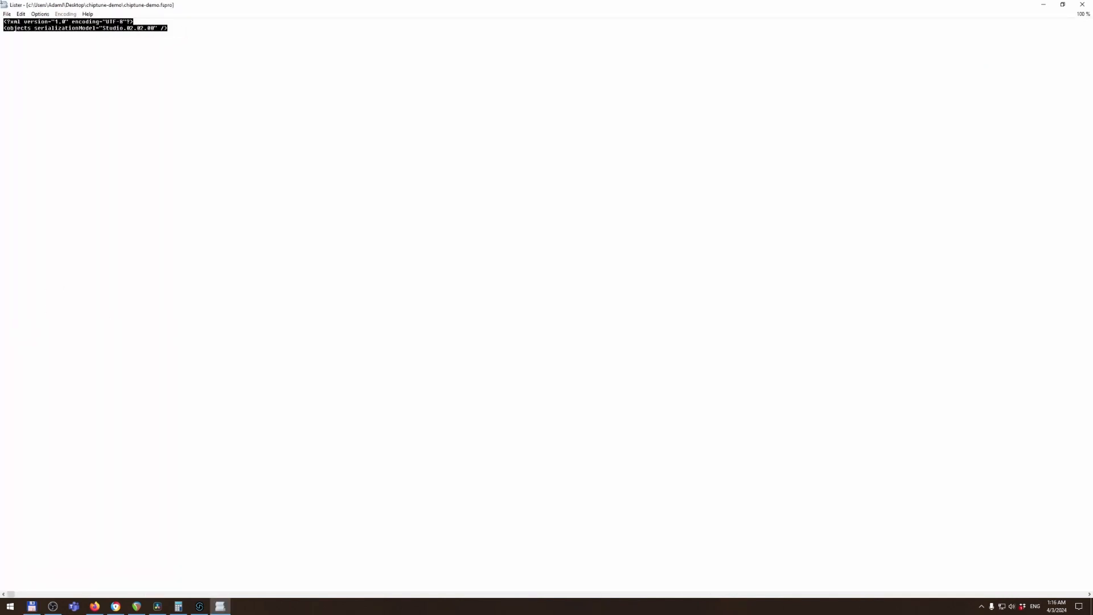
pyautogui.click(113, 30)
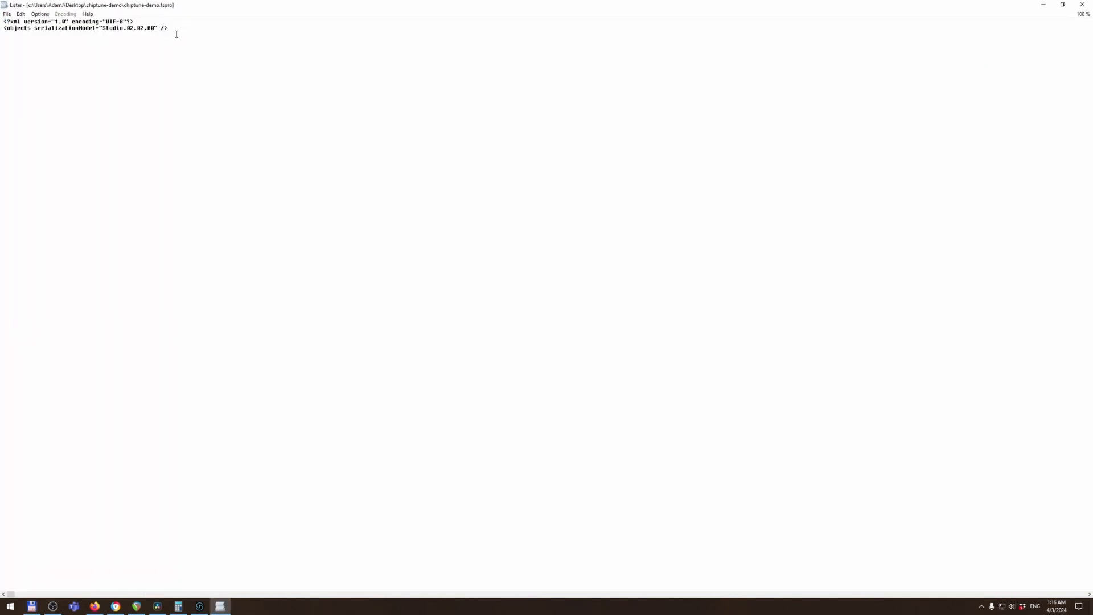
# - Close the file view and look inside the project's Assets folder
pyautogui.press('Escape')
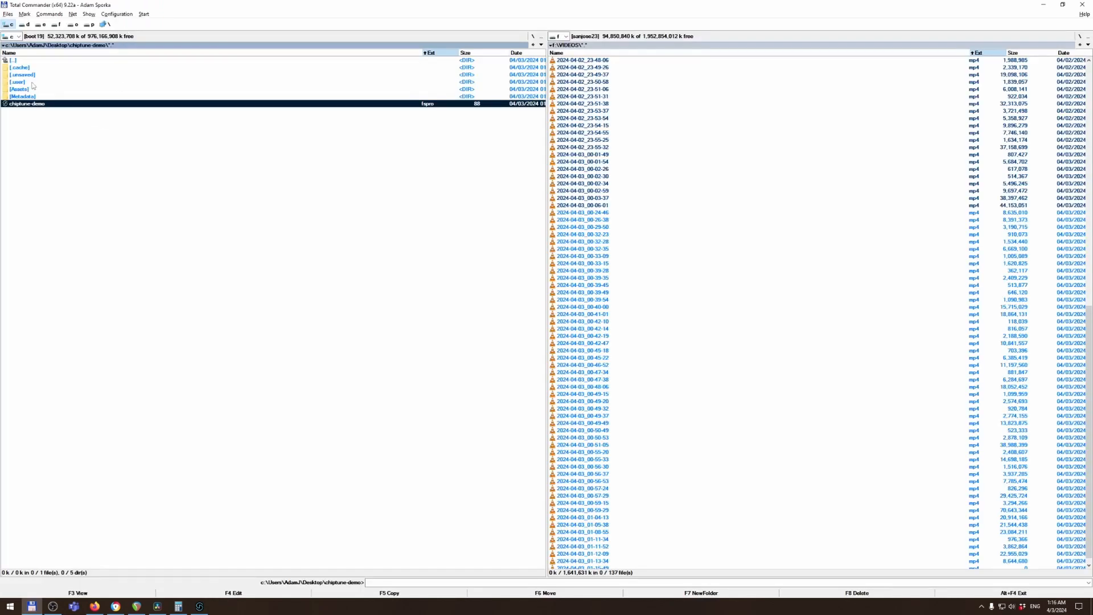
pyautogui.press('Up')
pyautogui.press('Up')
pyautogui.press('Return')
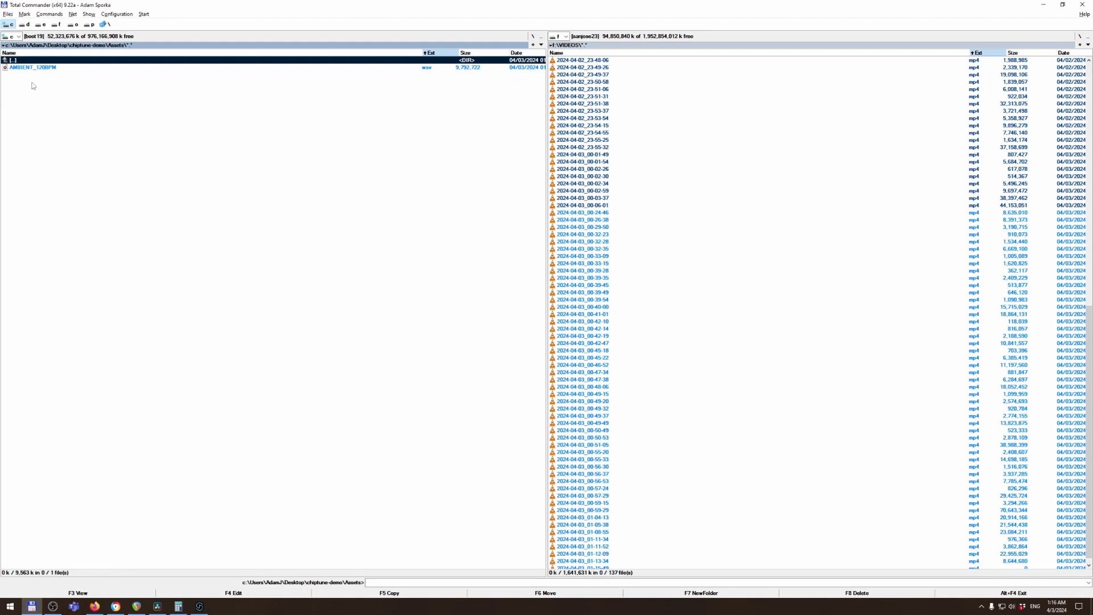
pyautogui.press('Return')
# - Open the project's Metadata folder and examine its subfolders, checking the sizes of the first few
pyautogui.press('Down')
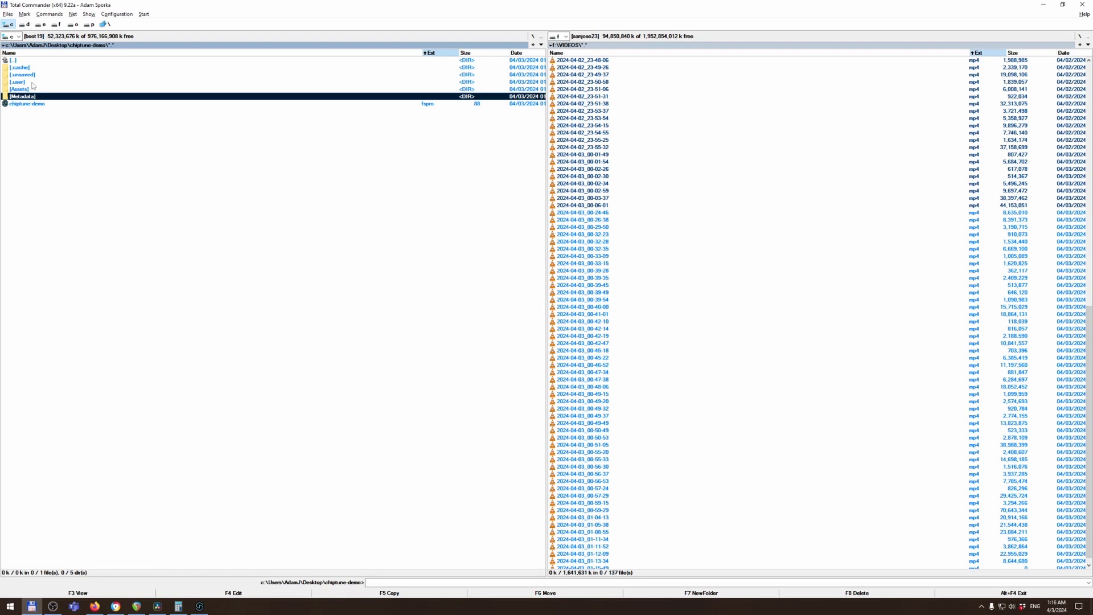
pyautogui.press('Return')
pyautogui.press('Down')
pyautogui.press('space')
pyautogui.press('Down')
pyautogui.press('space')
pyautogui.press('Down')
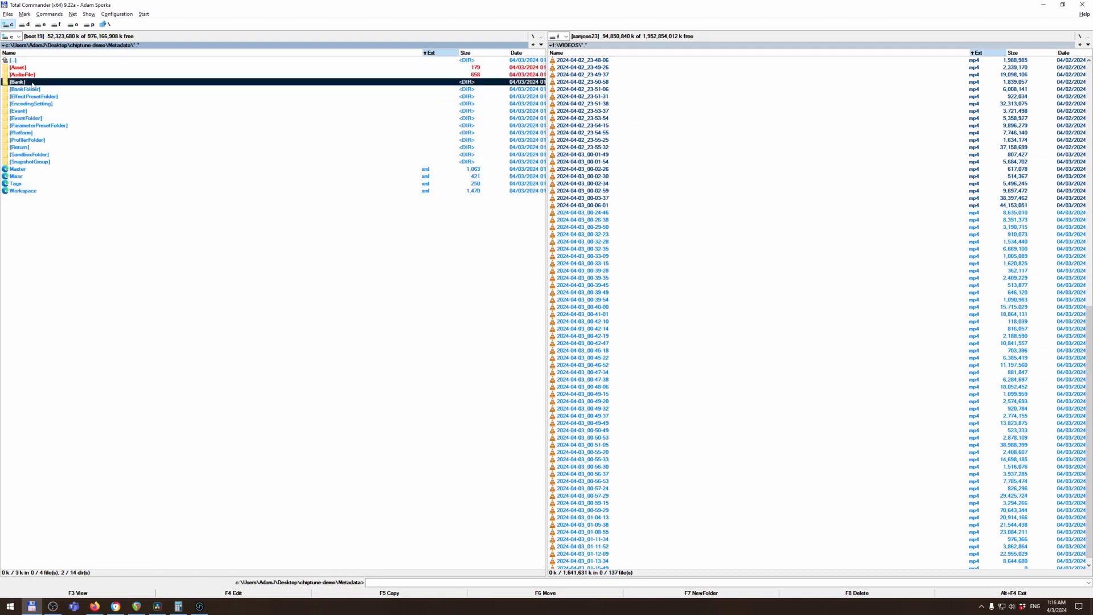
pyautogui.press('space')
pyautogui.press('Home')
pyautogui.press('End')
pyautogui.press('Home')
pyautogui.press('Return')
pyautogui.press('Return')
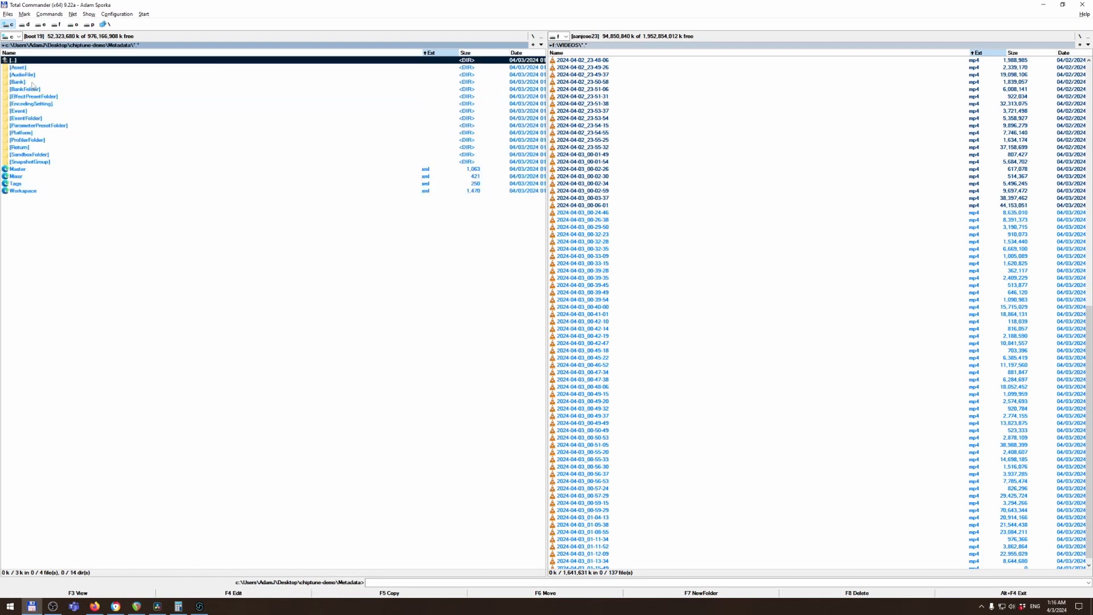
# - View the contents of the Workspace and Tags XML files in the Metadata folder
pyautogui.press('End')
pyautogui.press('F3')
pyautogui.press('Escape')
pyautogui.press('Up')
pyautogui.press('F3')
pyautogui.press('Escape')
pyautogui.press('Up')
pyautogui.press('Up')
pyautogui.press('Up')
pyautogui.press('Up')
pyautogui.press('Up')
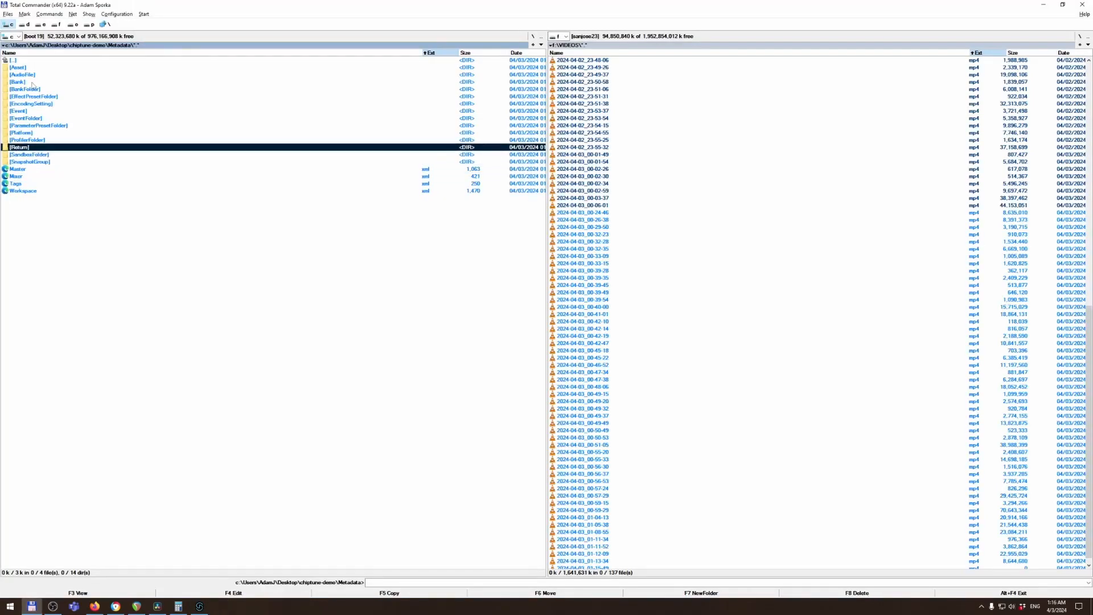
# - View the XML files stored inside the Return and EffectPresetFolder metadata subfolders
pyautogui.press('Return')
pyautogui.press('Down')
pyautogui.press('F3')
pyautogui.press('Escape')
pyautogui.press('Up')
pyautogui.press('Return')
pyautogui.press('Up')
pyautogui.press('Return')
pyautogui.press('Down')
pyautogui.press('F3')
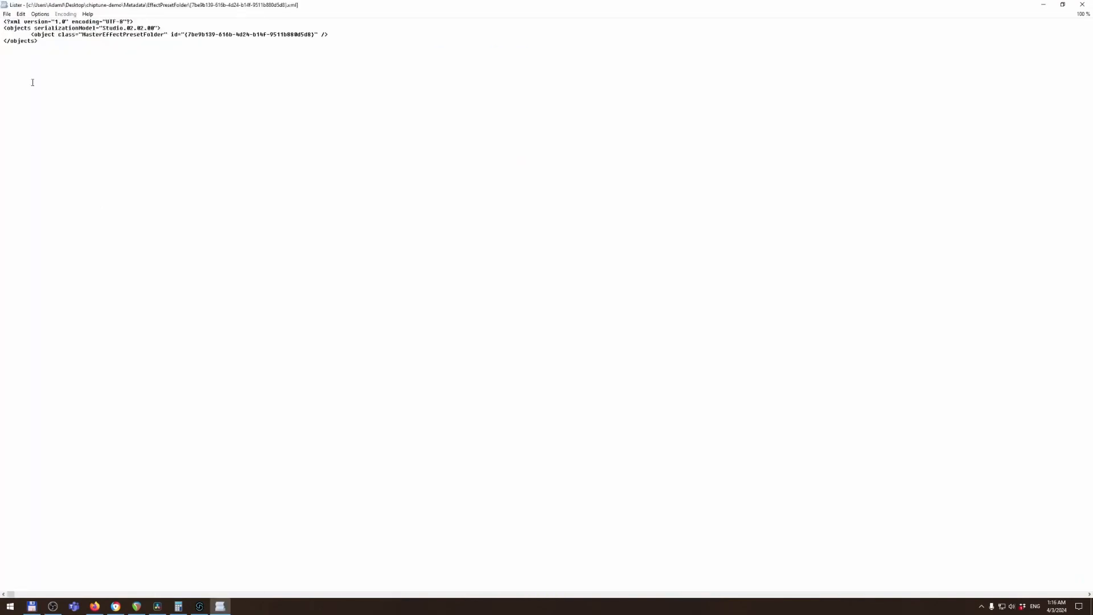
pyautogui.press('Escape')
pyautogui.press('Up')
pyautogui.press('Return')
# - Look at the MUSIC event in FMOD Studio's Event Editor, and switch back to Total Commander
pyautogui.hotkey('alt', 'Tab')
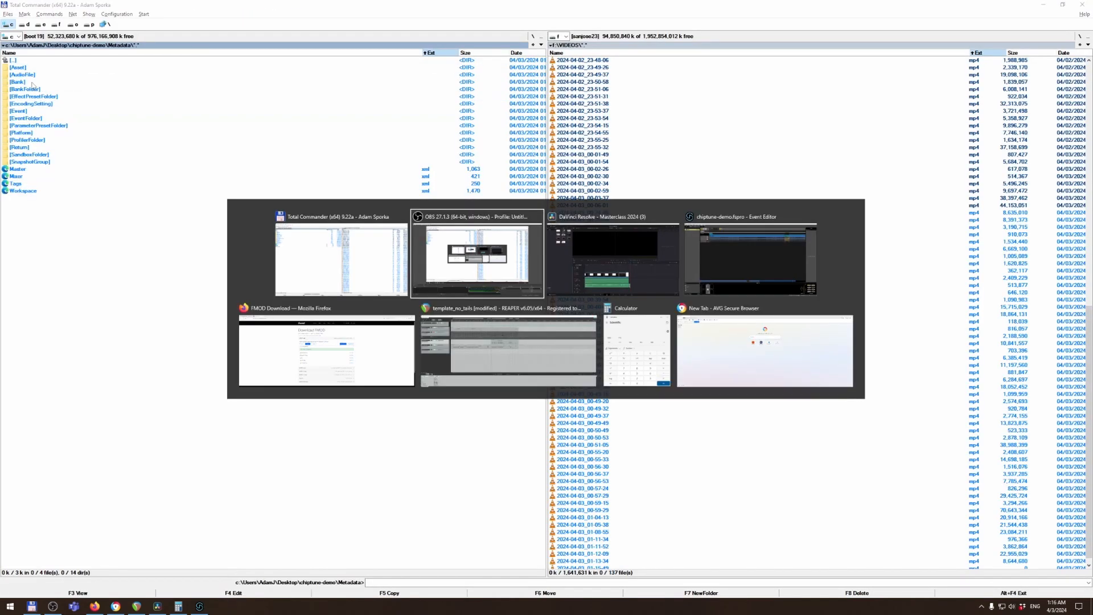
pyautogui.hotkey('alt', 'Tab')
pyautogui.press('Tab')
pyautogui.press('Tab')
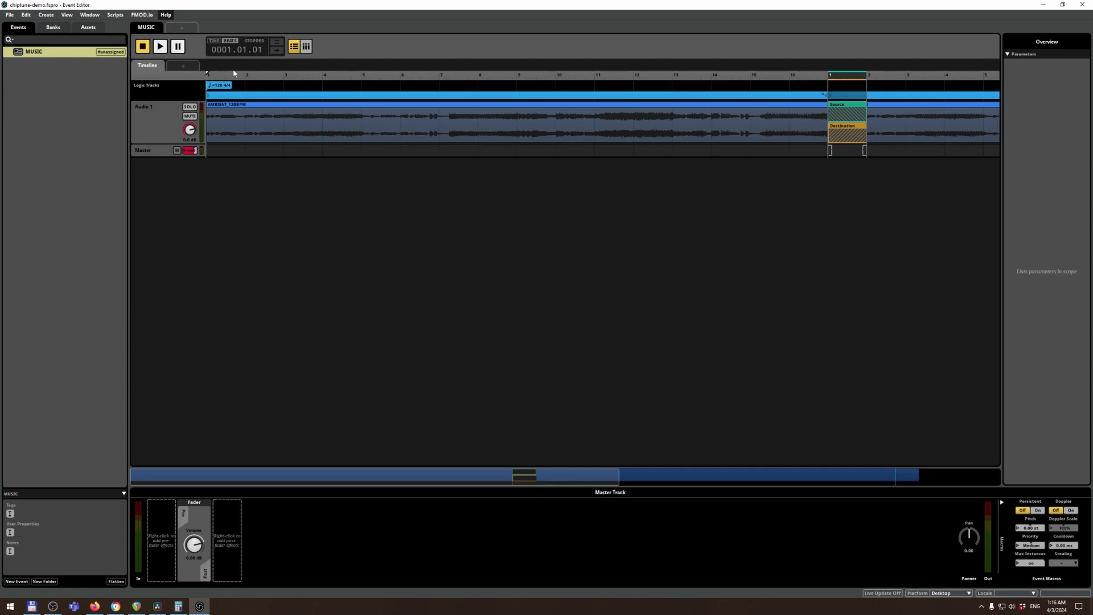
pyautogui.hotkey('alt', 'Tab')
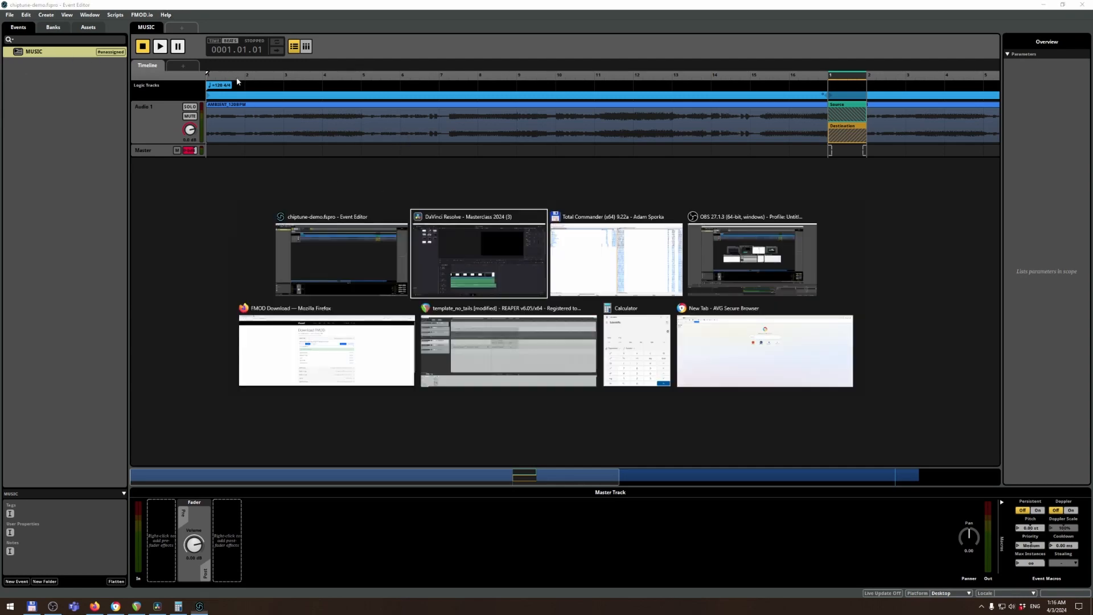
# - Go up to the Desktop folder, reopen the chiptune-demo folder and view its chiptune-demo.fspro file again
pyautogui.press('BackSpace')
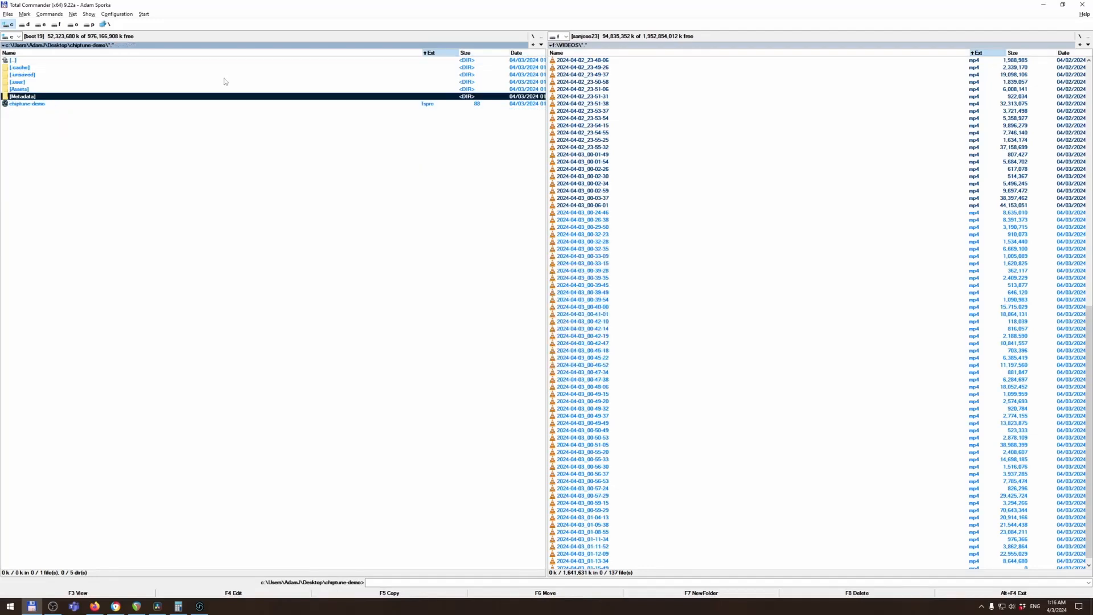
pyautogui.press('BackSpace')
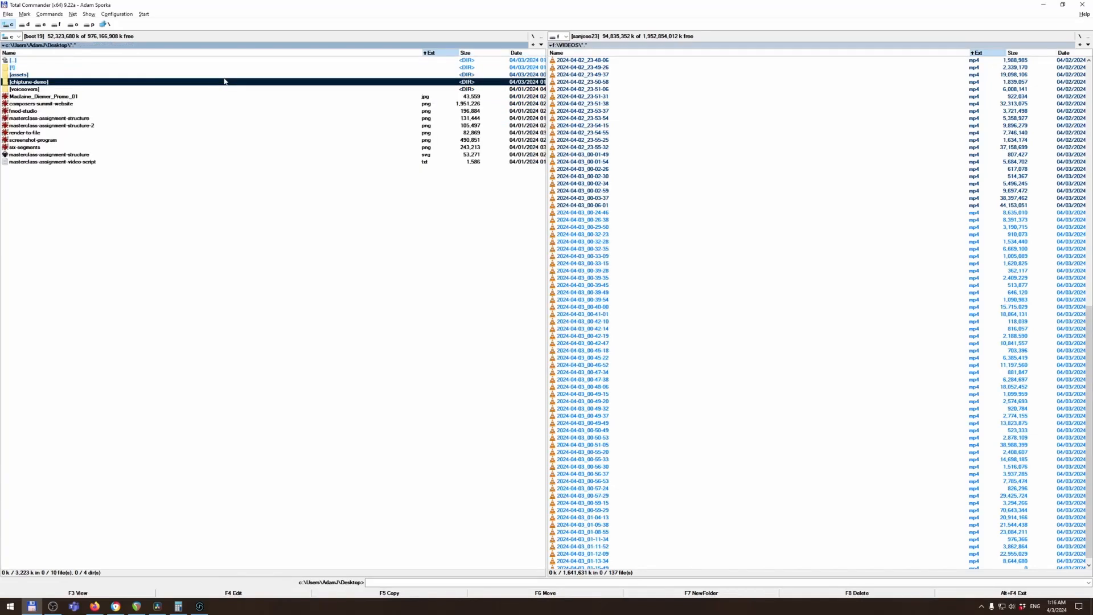
pyautogui.press('Return')
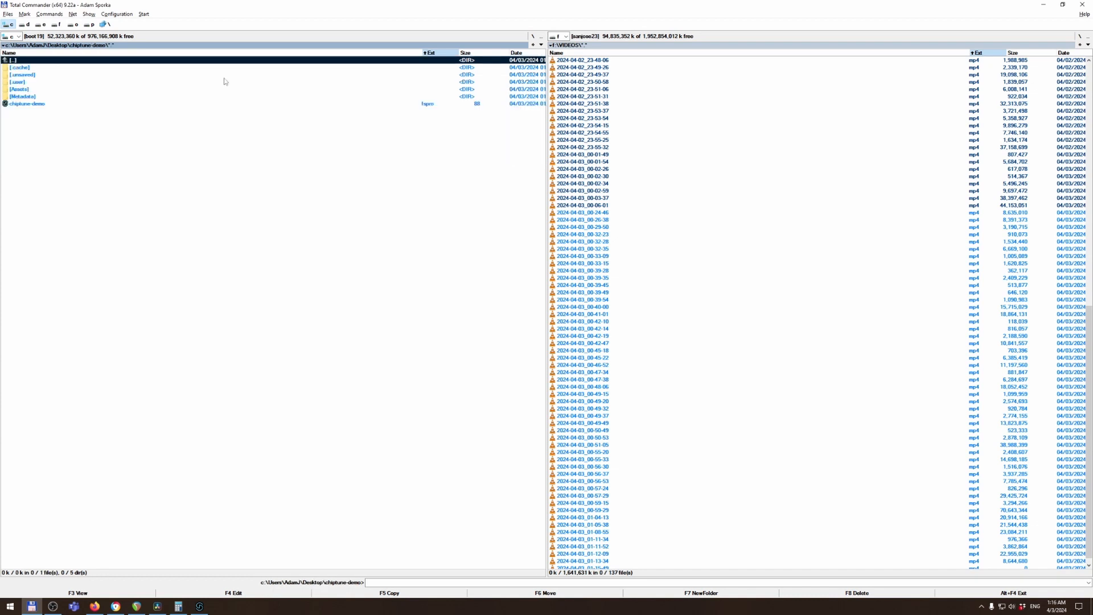
pyautogui.hotkey('shift', 'End')
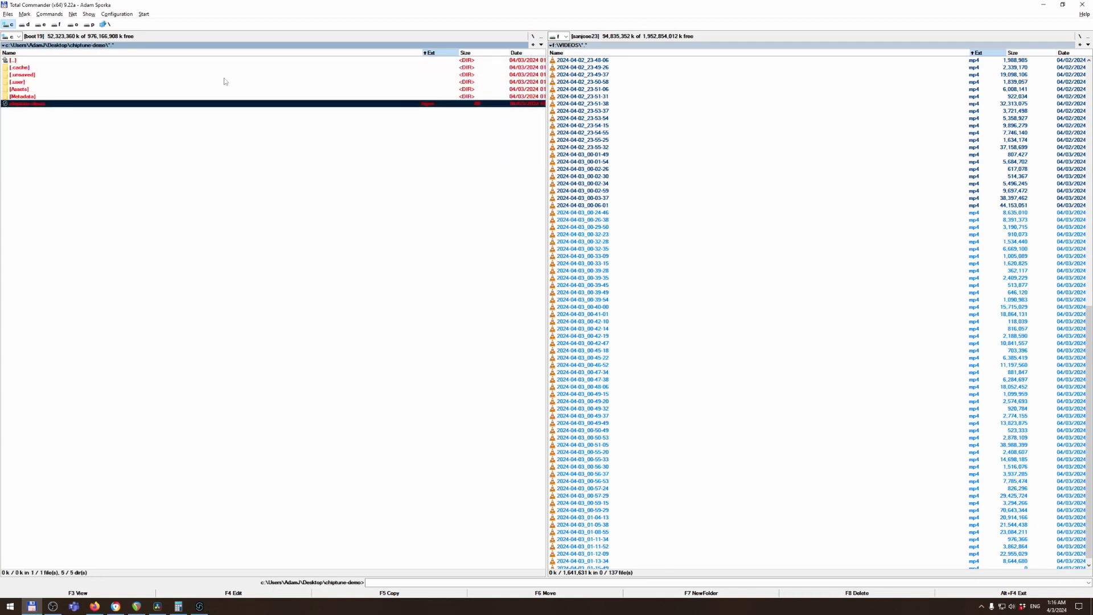
pyautogui.hotkey('shift', 'Home')
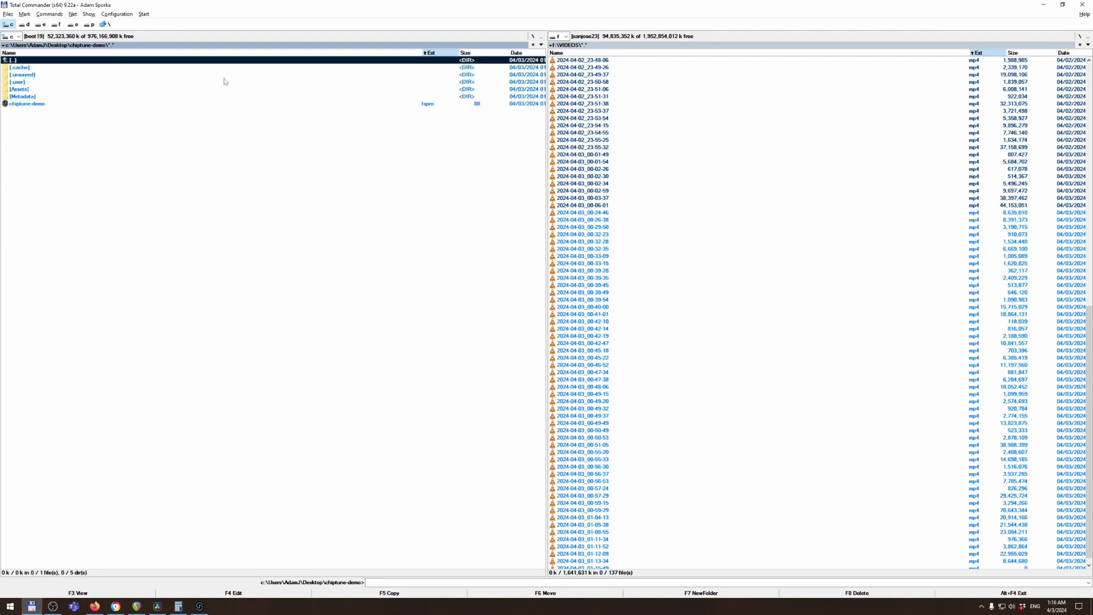
pyautogui.press('End')
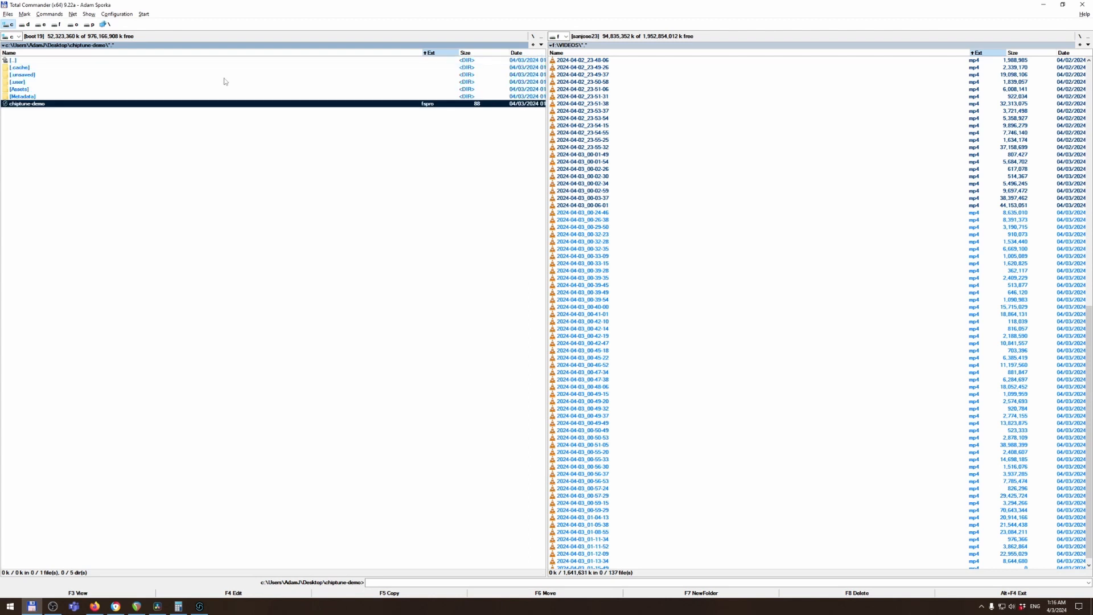
pyautogui.press('F3')
pyautogui.press('Escape')
# - Calculate the sizes of all five subfolders of chiptune-demo and mark the chiptune-demo.fspro file as well
pyautogui.press('Up')
pyautogui.press('space')
pyautogui.press('Up')
pyautogui.press('space')
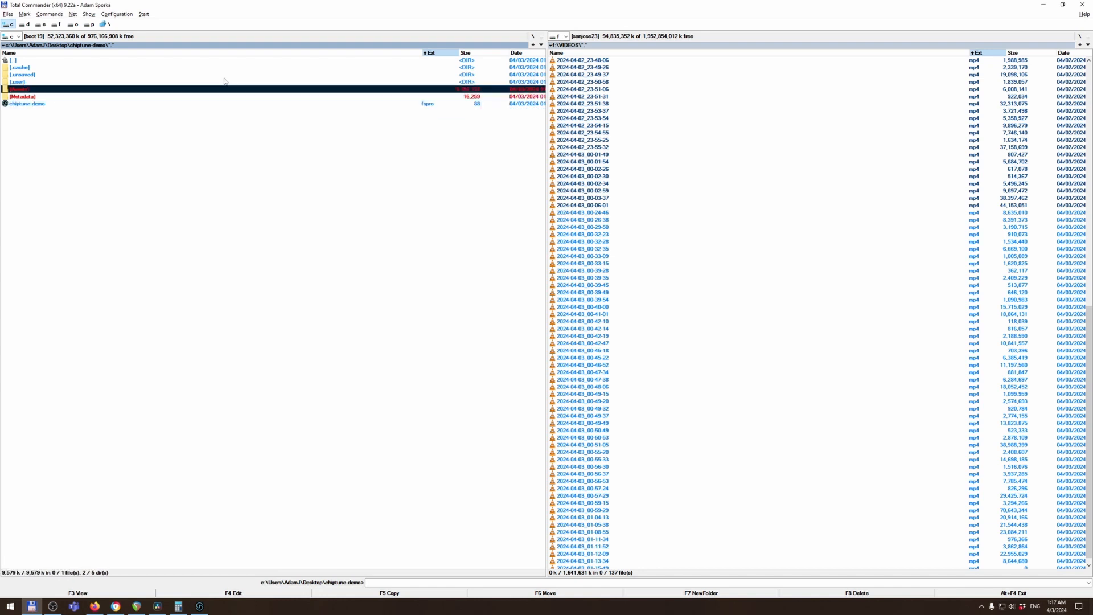
pyautogui.press('Up')
pyautogui.press('space')
pyautogui.press('Up')
pyautogui.press('space')
pyautogui.press('Up')
pyautogui.press('space')
pyautogui.press('End')
pyautogui.press('space')
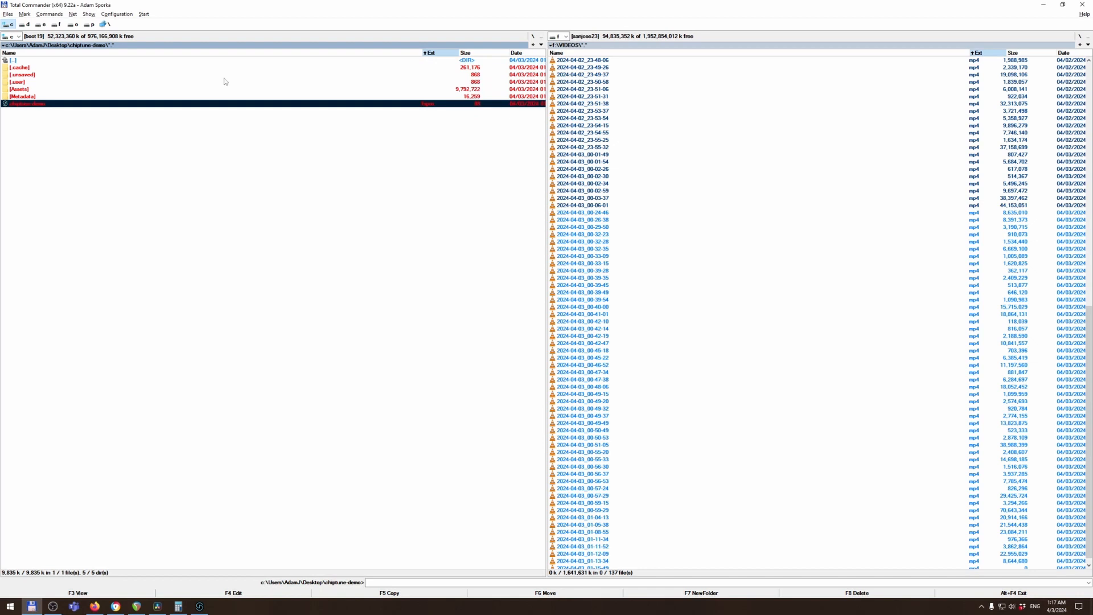
# - Return to the Desktop folder and compress the whole chiptune-demo folder into a 7z archive with 7-Zip
pyautogui.hotkey('shift', 'Home')
pyautogui.press('Return')
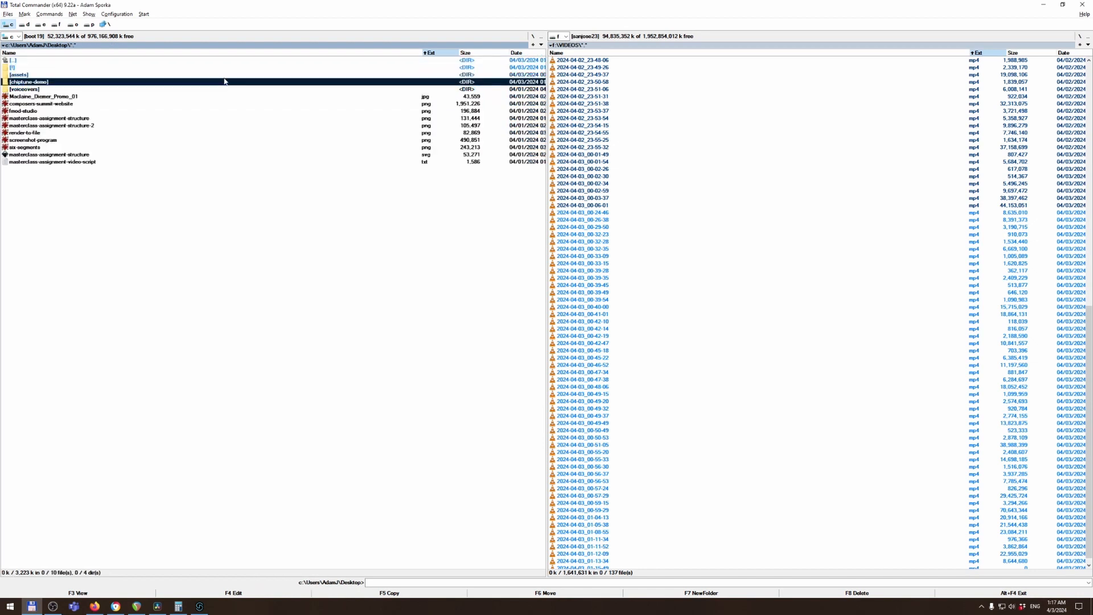
pyautogui.press('space')
pyautogui.rightClick(66, 84)
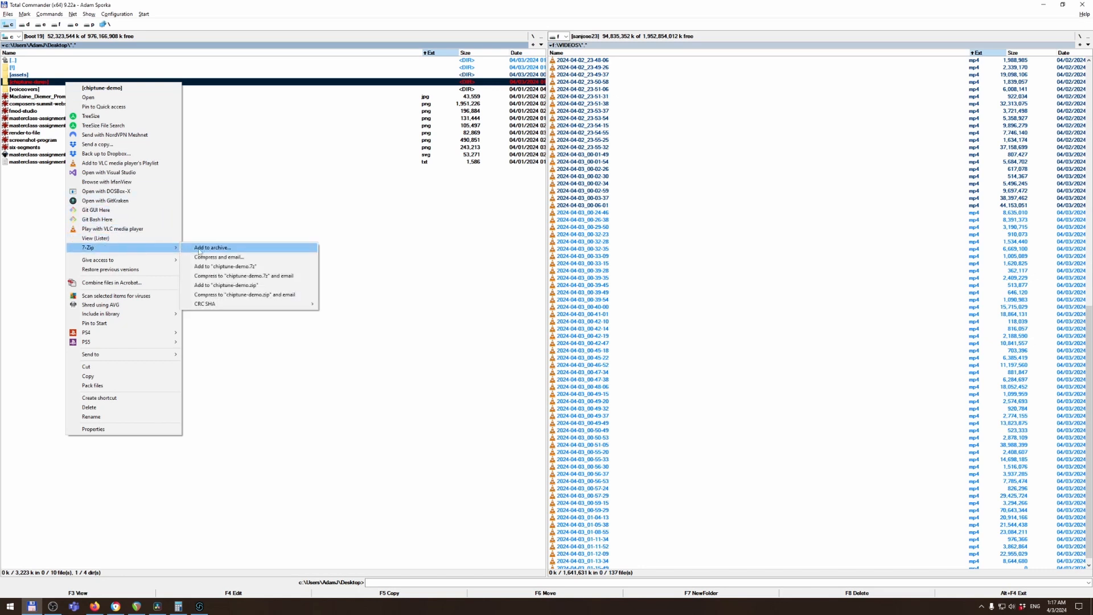
pyautogui.click(199, 248)
pyautogui.click(562, 410)
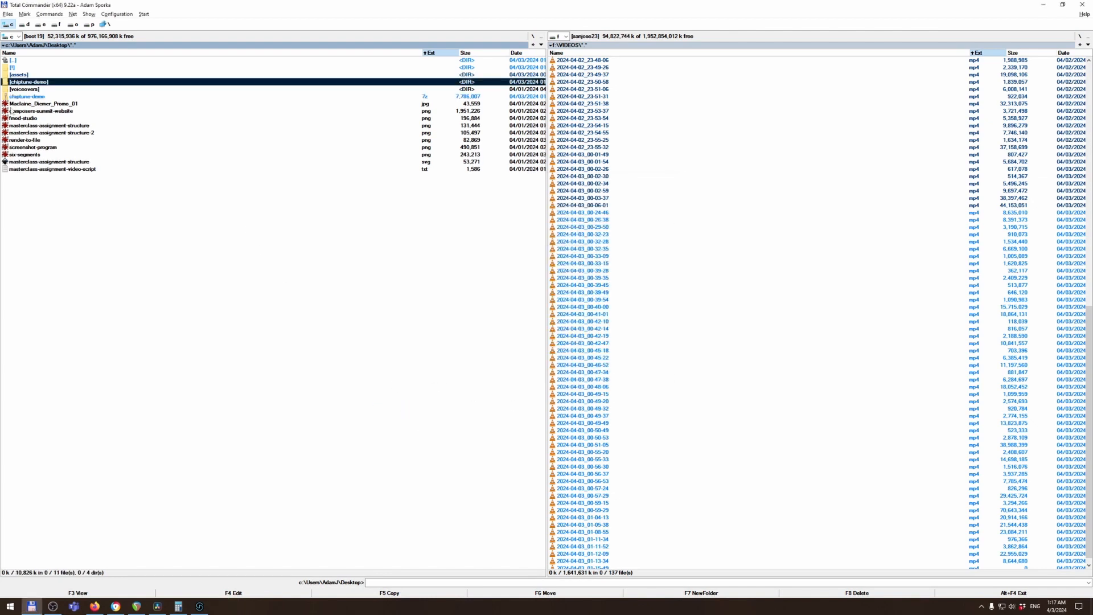
# - Delete the chiptune-demo.7z archive from the Desktop folder
pyautogui.press('Down')
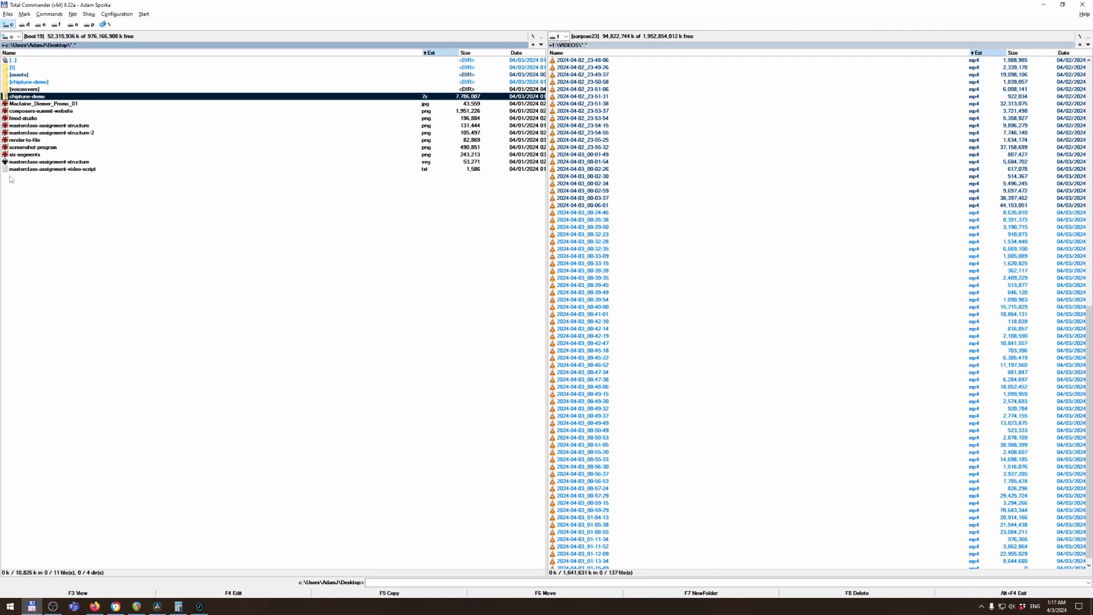
pyautogui.press('Delete')
pyautogui.press('Return')
# - Show the Desktop's assets folder in the opposite file listing and highlight AMBIENT_120BPM_LOW.wav
pyautogui.hotkey('alt', 'Tab')
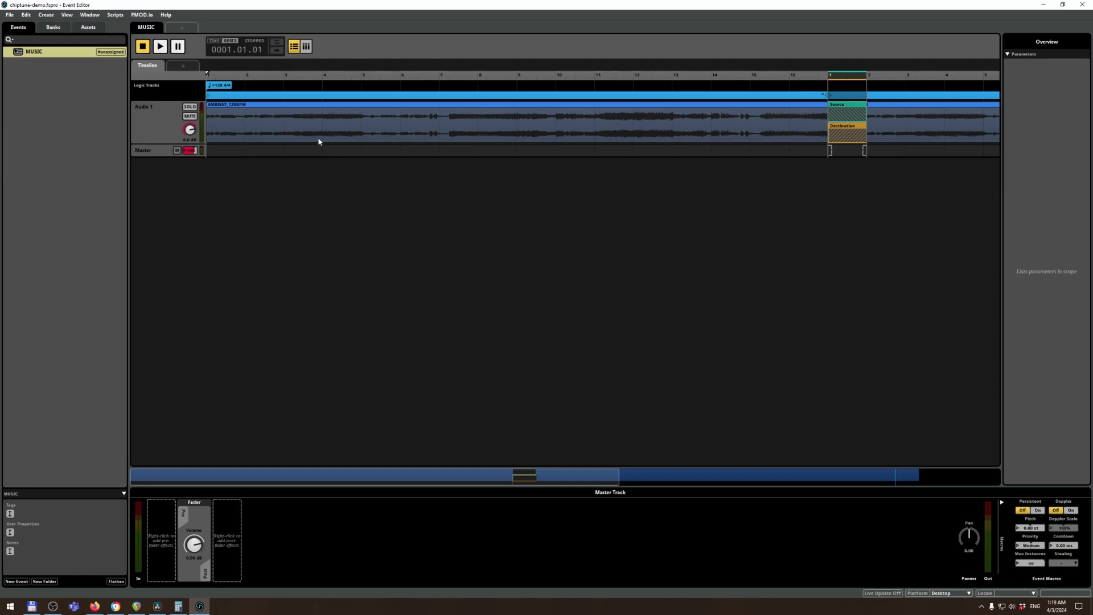
pyautogui.hotkey('alt', 'Tab')
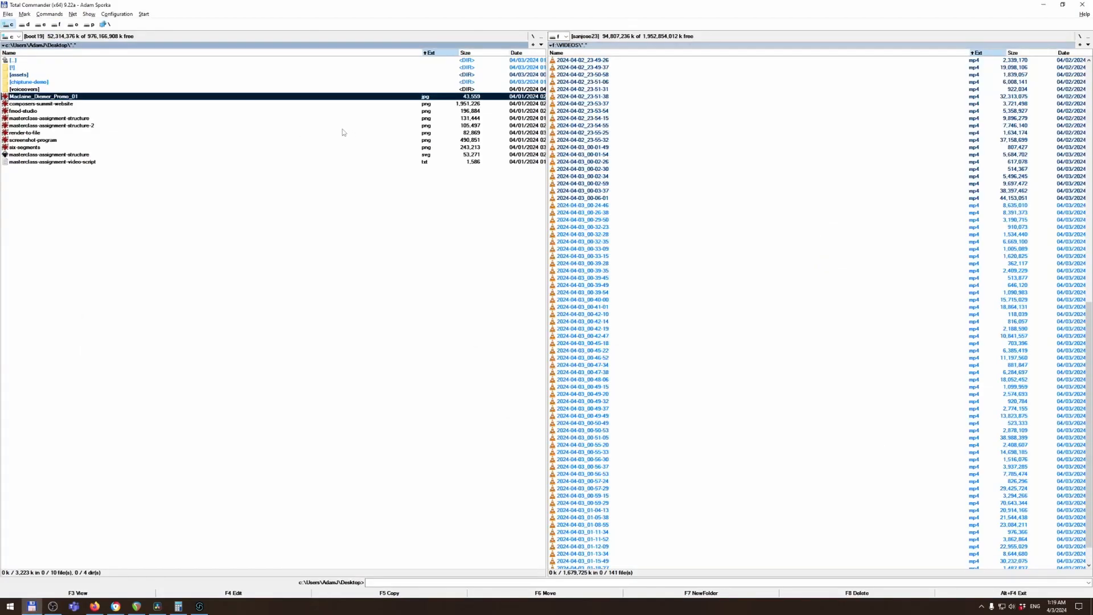
pyautogui.press('Up')
pyautogui.press('Up')
pyautogui.press('Up')
pyautogui.hotkey('ctrl', 'Right')
pyautogui.press('Tab')
pyautogui.press('Down')
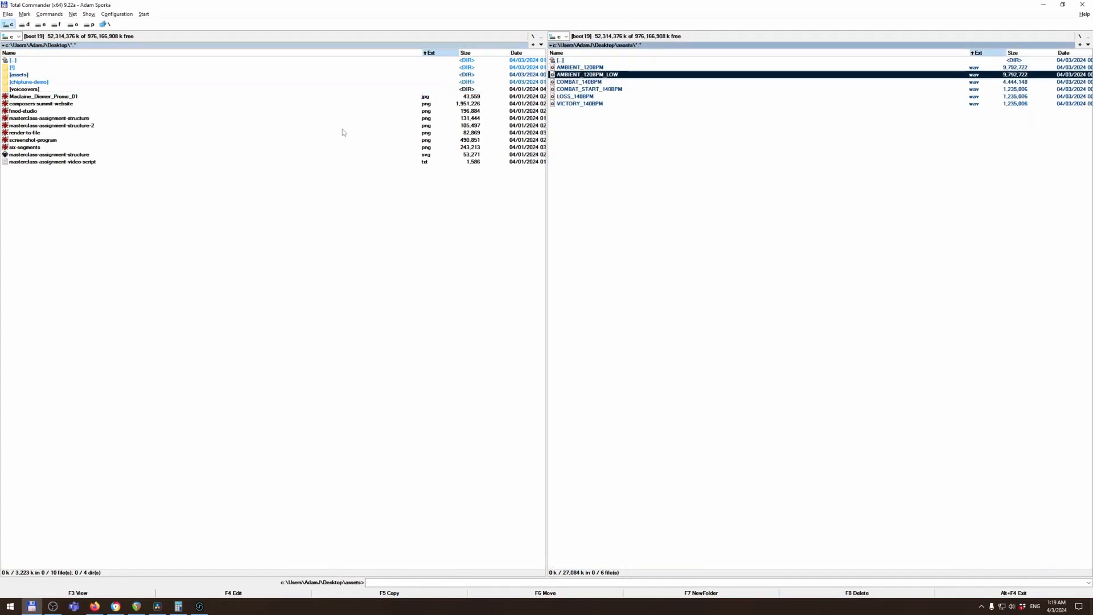
# - In FMOD Studio, add a second audio track to the MUSIC event and place AMBIENT_120BPM_LOW.wav at its start
pyautogui.hotkey('alt', 'Tab')
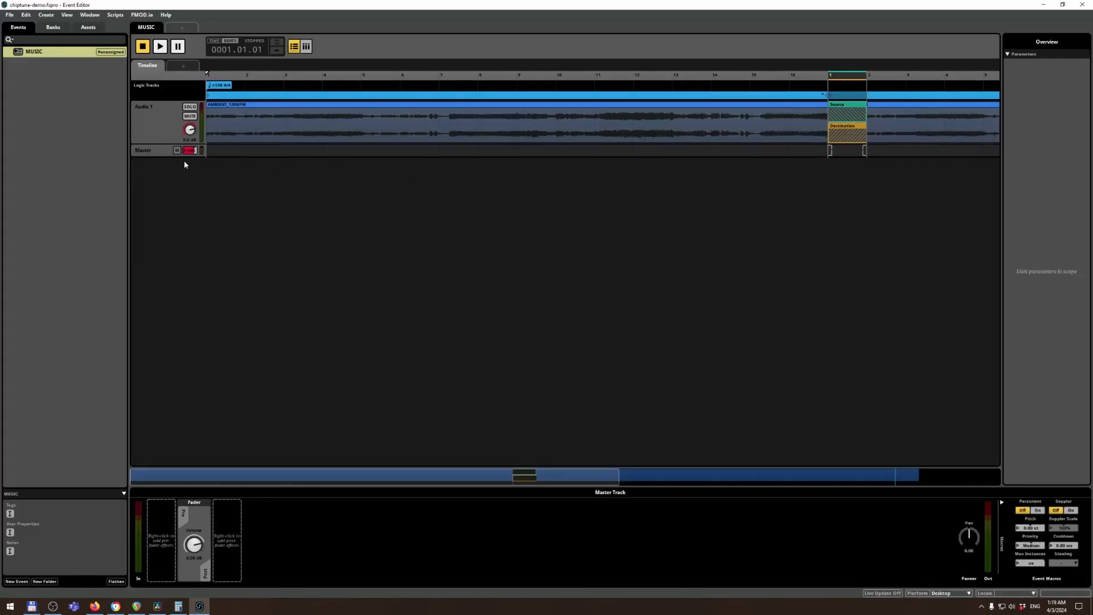
pyautogui.rightClick(156, 129)
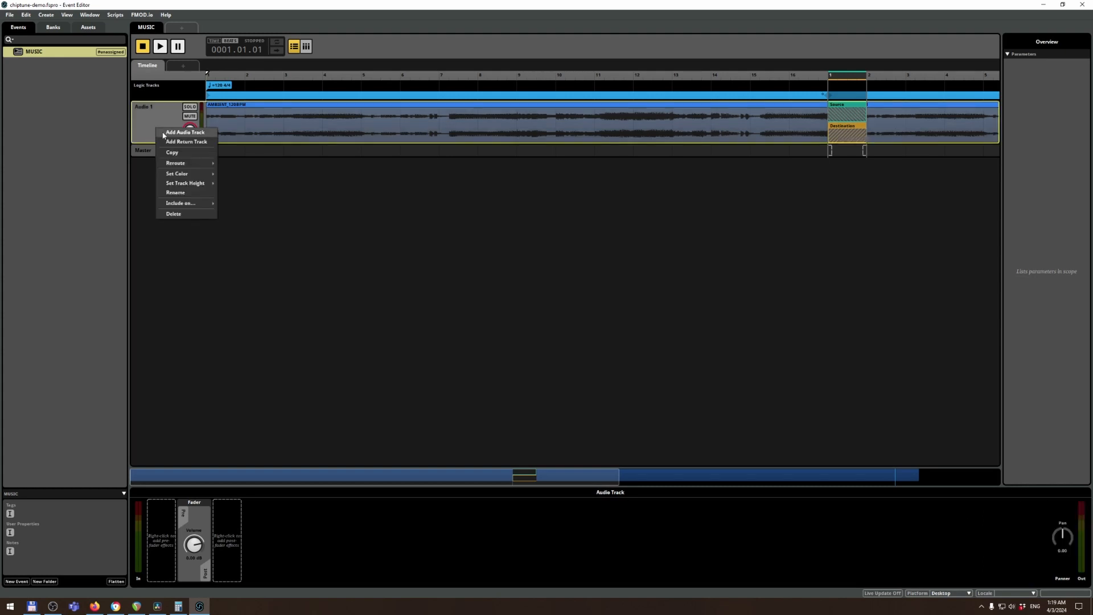
pyautogui.click(184, 132)
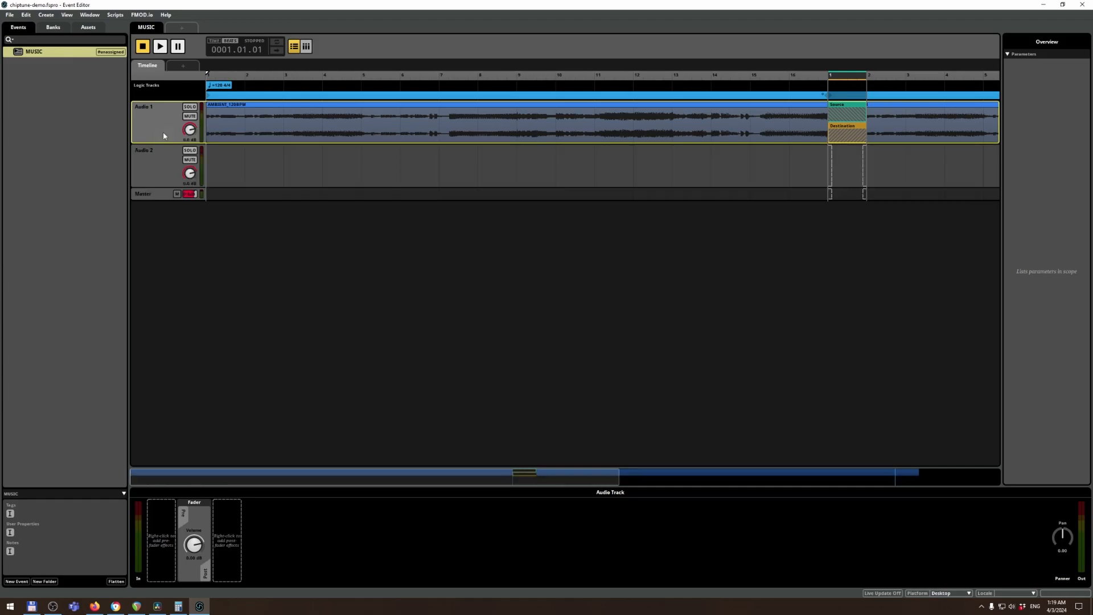
pyautogui.hotkey('alt', 'Tab')
pyautogui.hotkey('alt', 'Tab')
pyautogui.moveTo(570, 76); pyautogui.dragTo(257, 167)
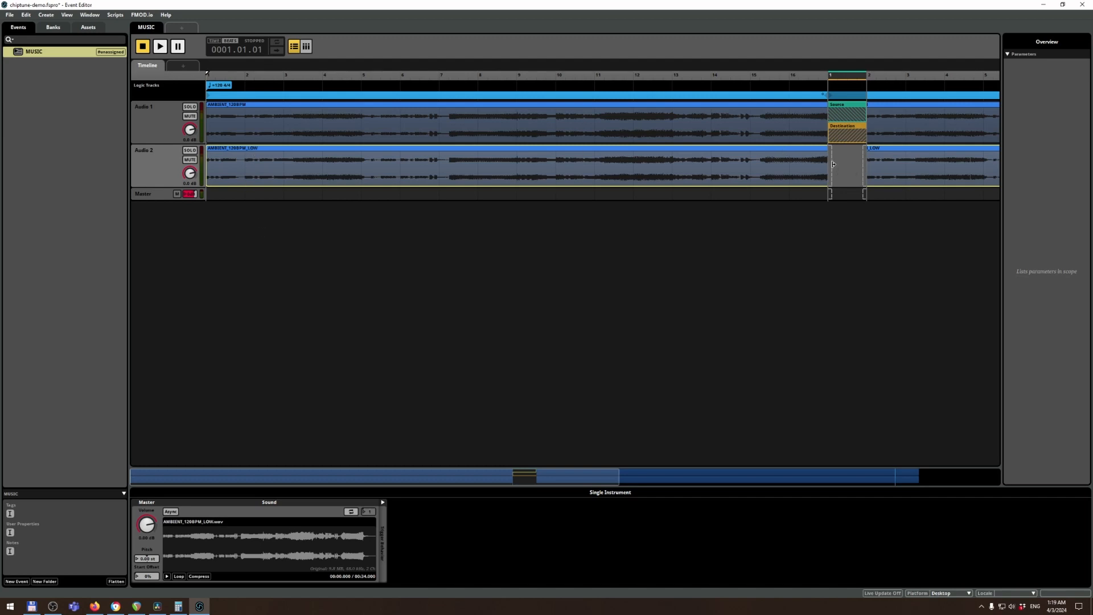
# - Create source and destination transition regions on the Audio 2 track and remove their fade curves
pyautogui.moveTo(831, 166); pyautogui.dragTo(868, 166)
pyautogui.click(861, 174)
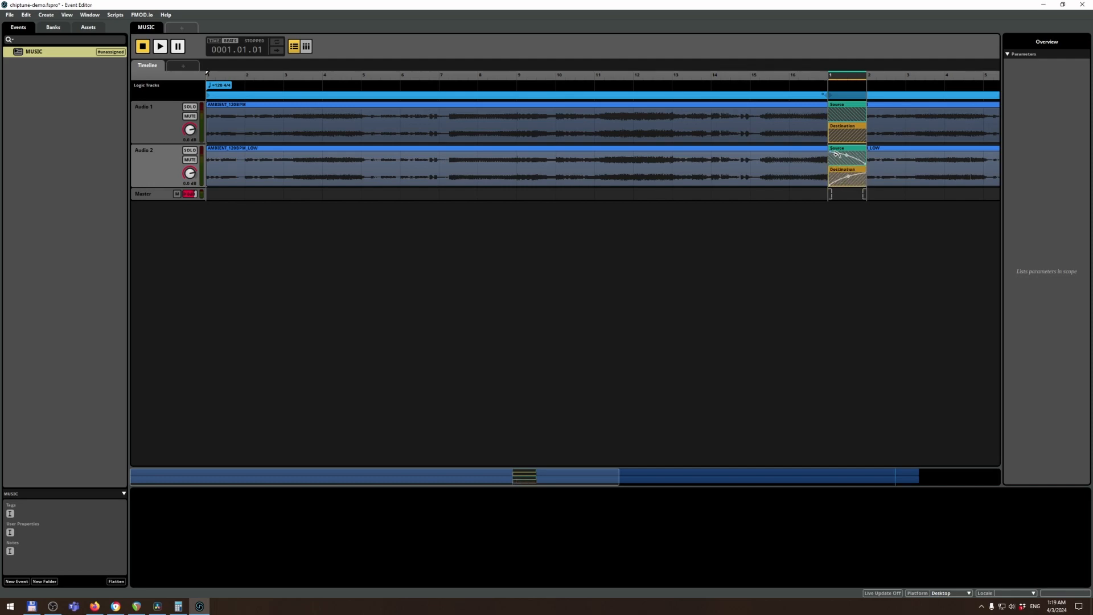
pyautogui.moveTo(831, 153); pyautogui.dragTo(824, 177)
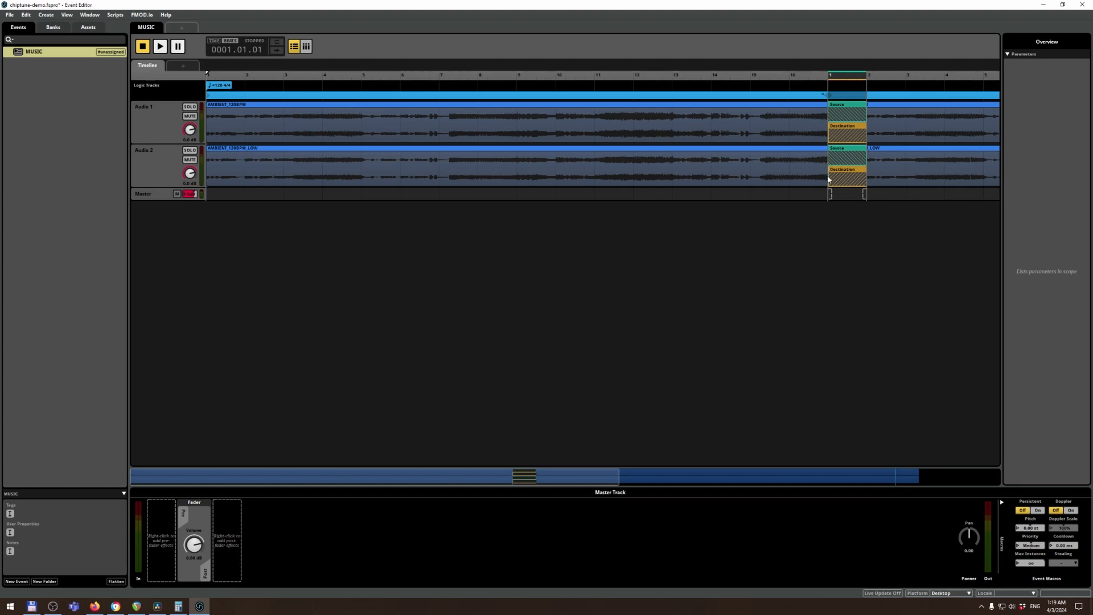
# - Play the event from about bar 15 through the loop transition, and return the playhead to the start
pyautogui.click(768, 80)
pyautogui.press('space')
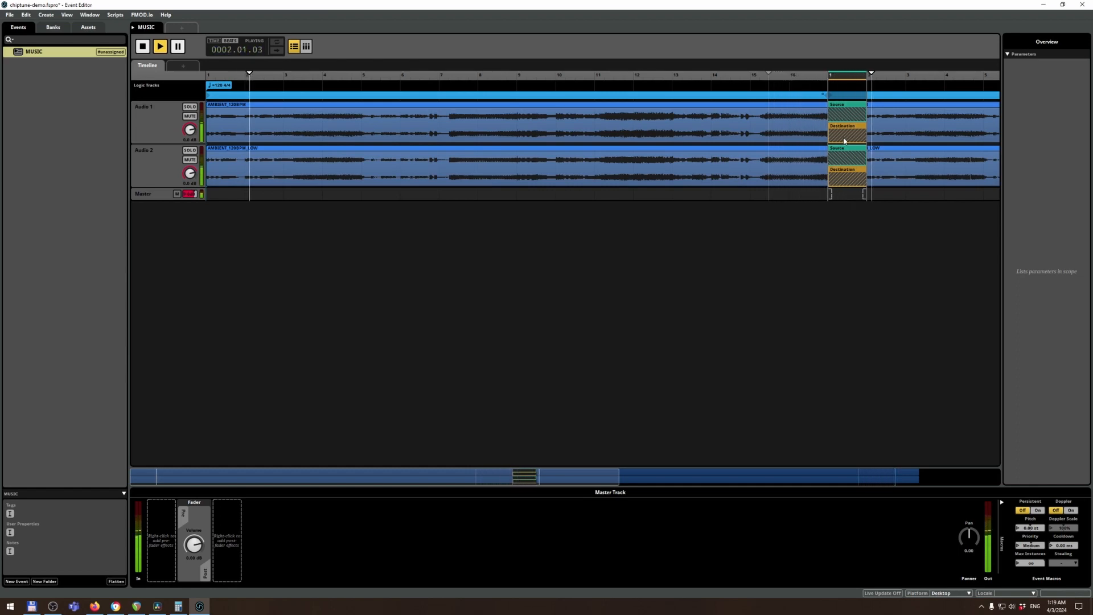
pyautogui.press('space')
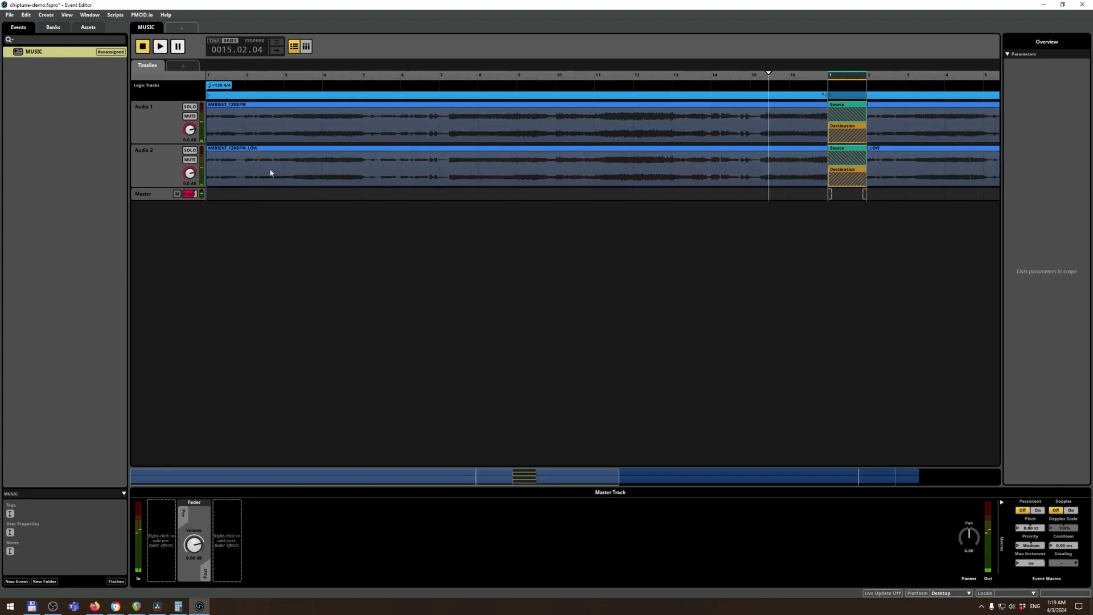
pyautogui.click(208, 75)
# - Rename the Audio 1 track as AMBIENT HIGH
pyautogui.doubleClick(141, 106)
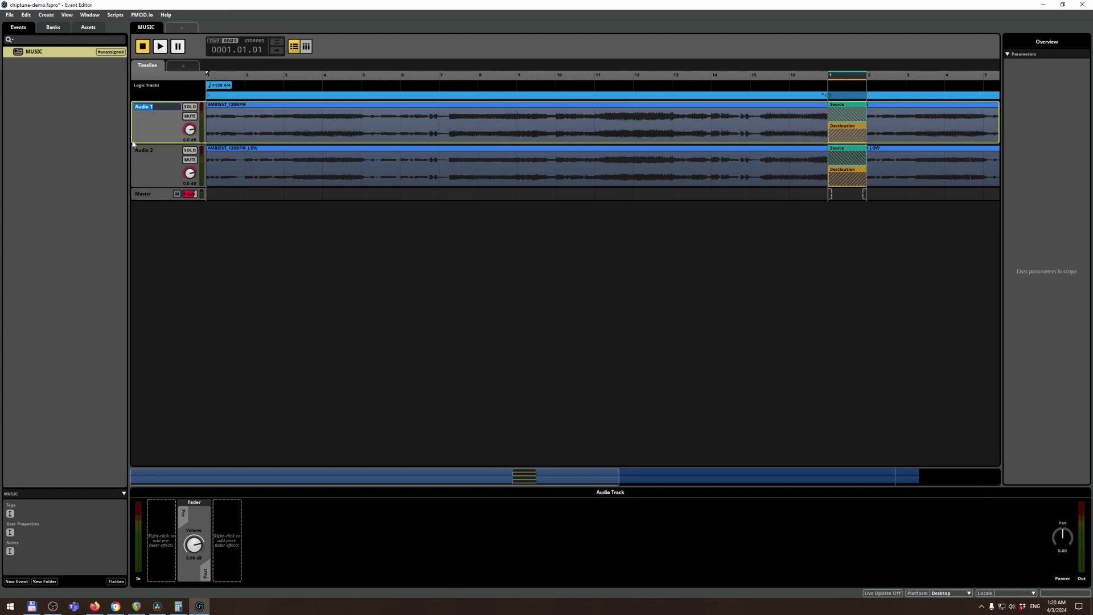
pyautogui.click(147, 133)
pyautogui.rightClick(144, 112)
pyautogui.click(153, 117)
pyautogui.write('AMBE')
pyautogui.write('IENT')
pyautogui.write(' HIGH')
pyautogui.press('Return')
# - Rename the Audio 2 track as AMBIENT LOW
pyautogui.doubleClick(141, 152)
pyautogui.write('AMBI')
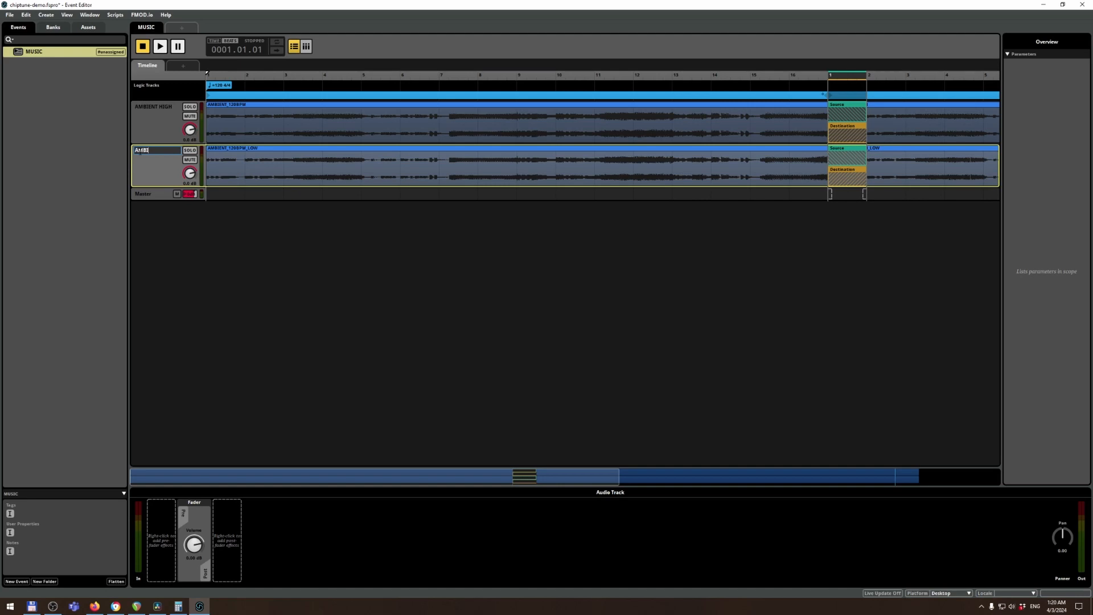
pyautogui.write('ENT LOW')
pyautogui.press('Return')
# - Play the event while lowering AMBIENT HIGH and AMBIENT LOW to -∞ dB in turn, restoring both to 0 dB before stopping
pyautogui.press('space')
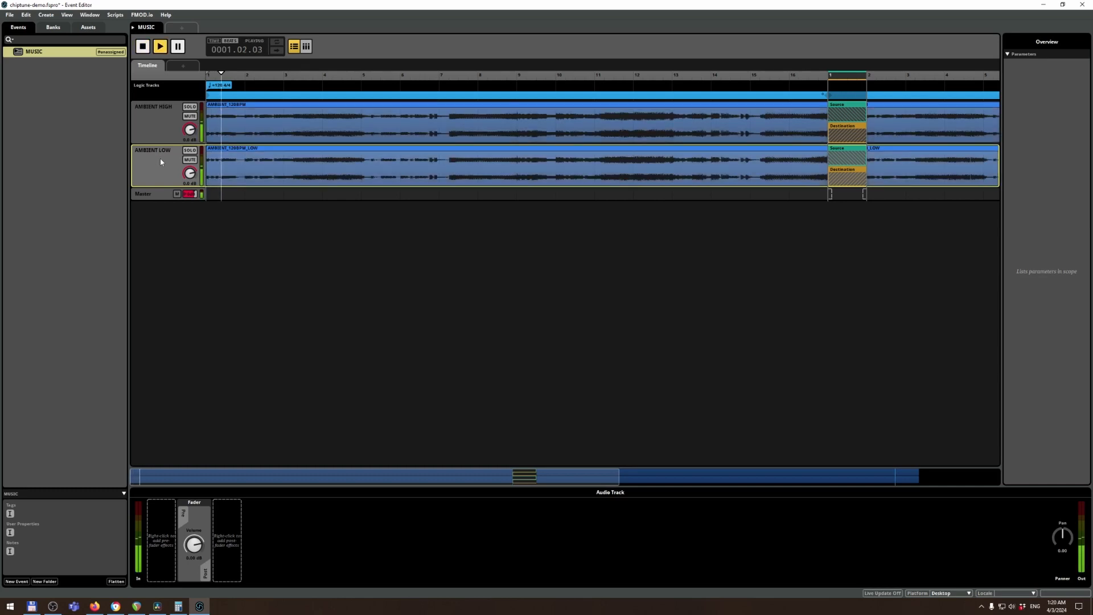
pyautogui.moveTo(189, 131); pyautogui.dragTo(190, 188)
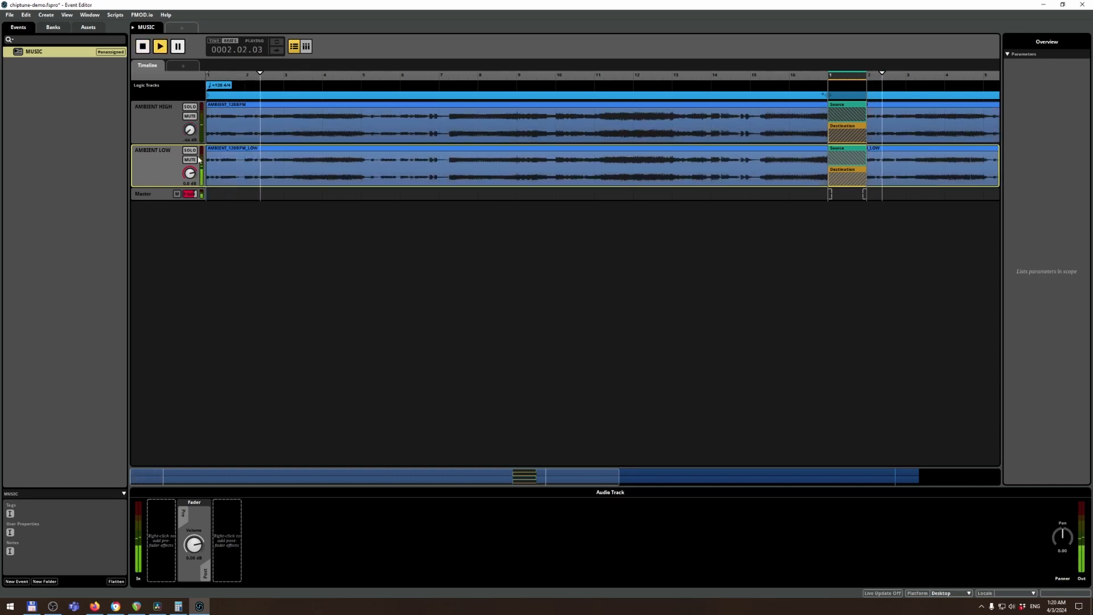
pyautogui.moveTo(190, 130); pyautogui.dragTo(190, 74)
pyautogui.moveTo(190, 174); pyautogui.dragTo(190, 231)
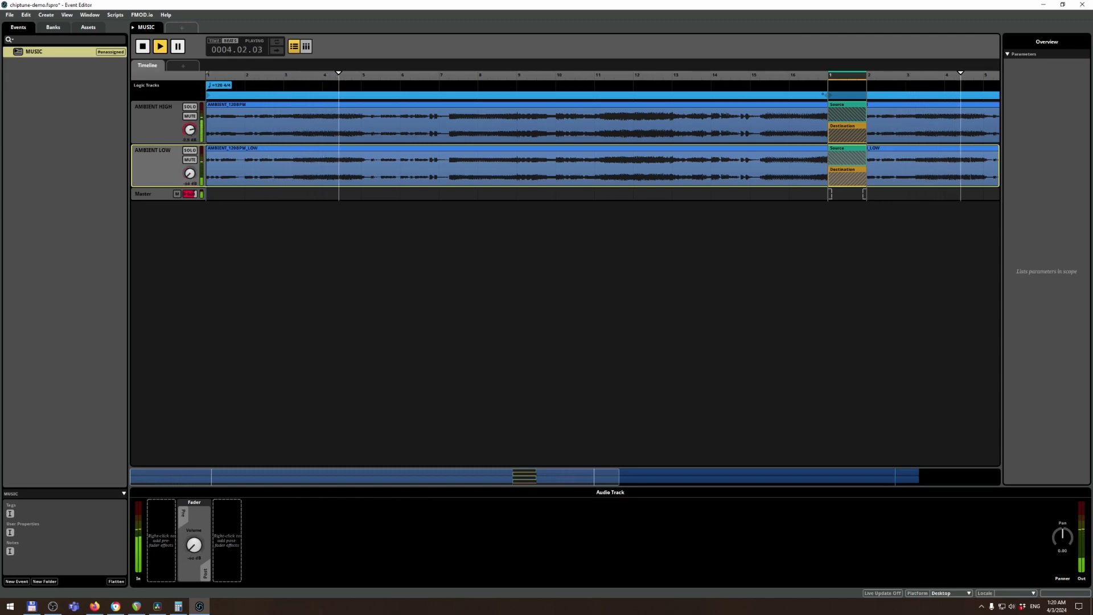
pyautogui.moveTo(190, 174)
pyautogui.mouseDown()
pyautogui.moveTo(190, 117)
pyautogui.moveTo(190, 187)
pyautogui.mouseUp()
pyautogui.moveTo(190, 130); pyautogui.dragTo(189, 74)
pyautogui.press('space')
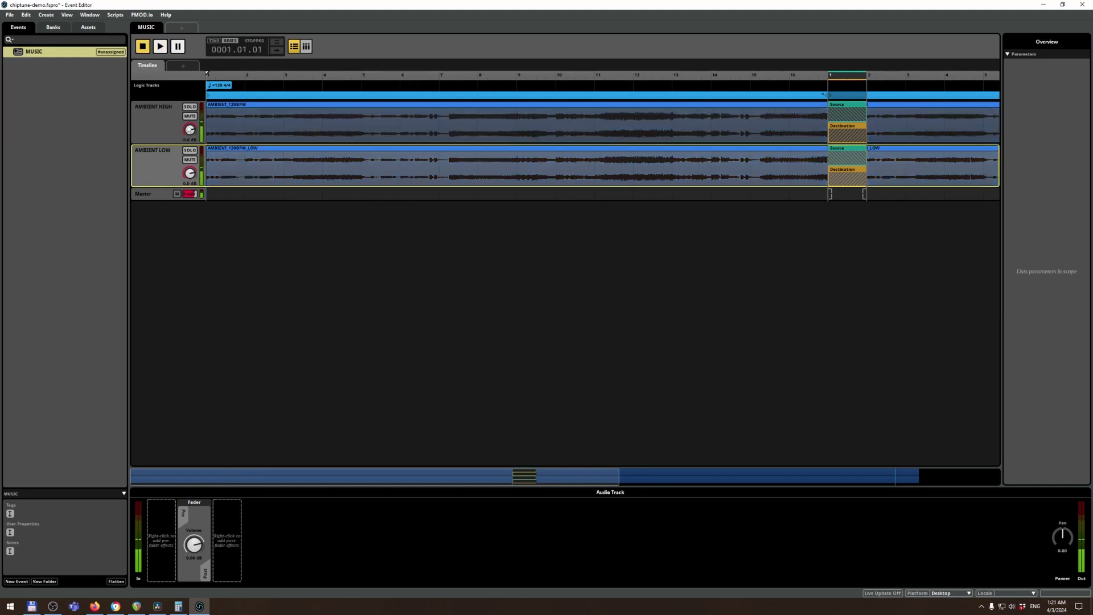
# - Add volume automation lanes to the AMBIENT HIGH and AMBIENT LOW tracks on the timeline
pyautogui.rightClick(190, 132)
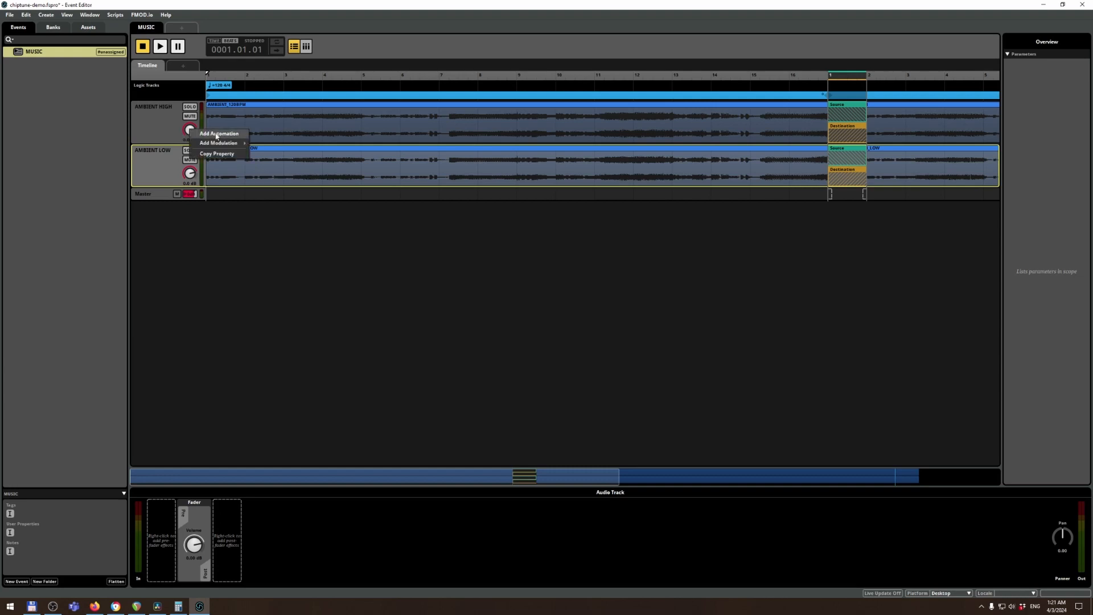
pyautogui.click(190, 132)
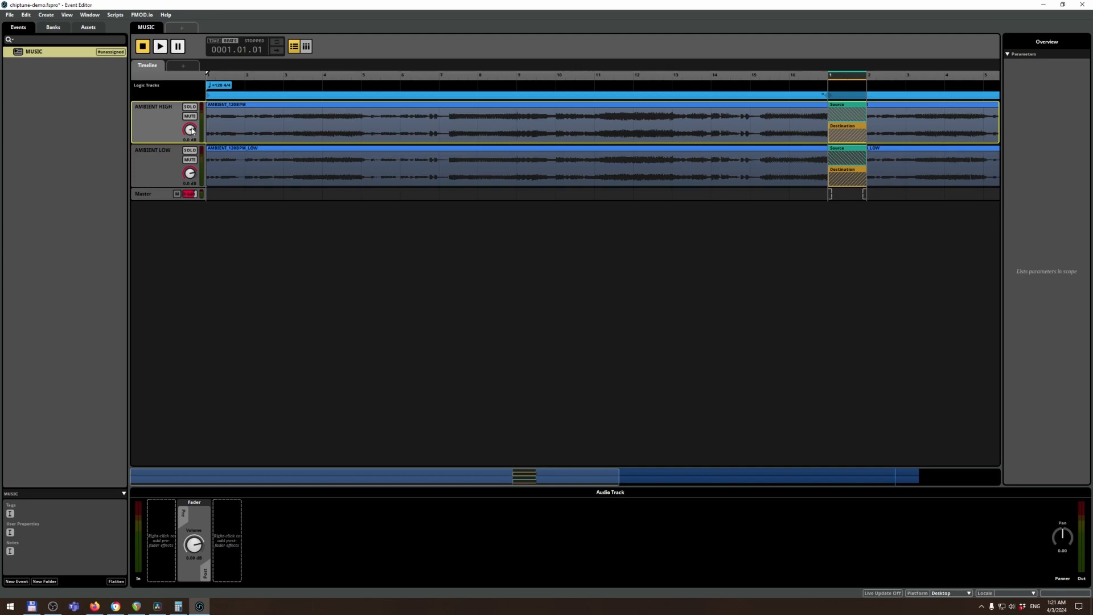
pyautogui.rightClick(191, 133)
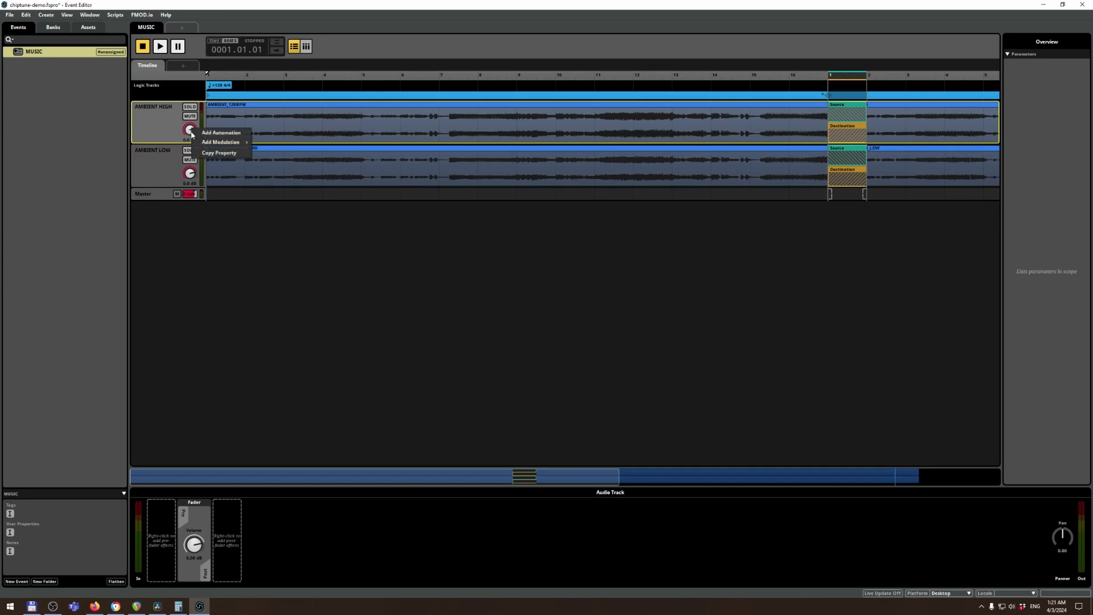
pyautogui.click(220, 133)
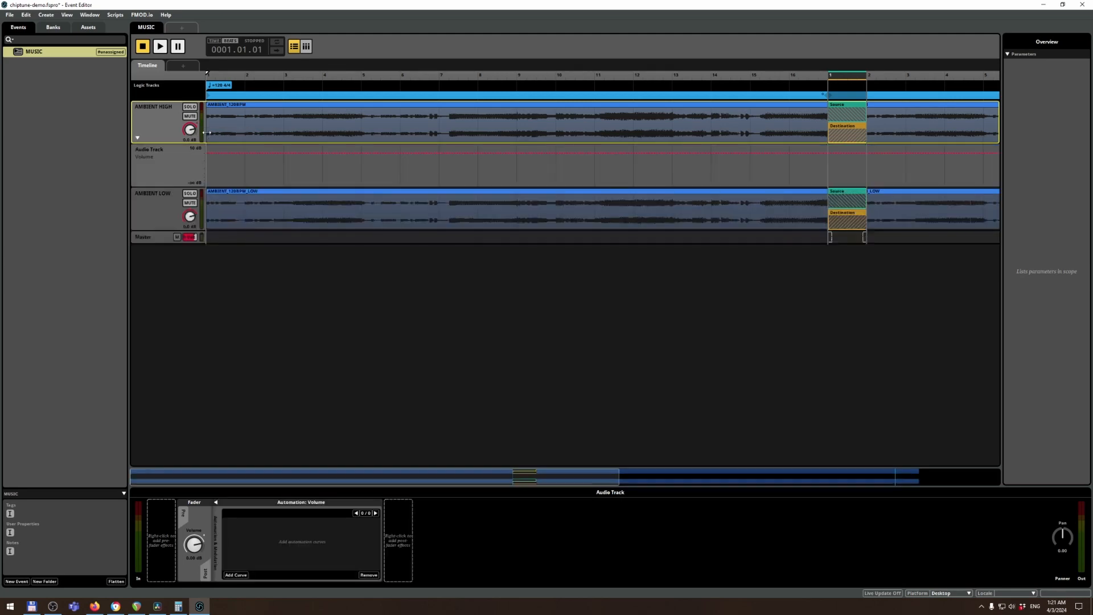
pyautogui.rightClick(192, 216)
pyautogui.click(220, 220)
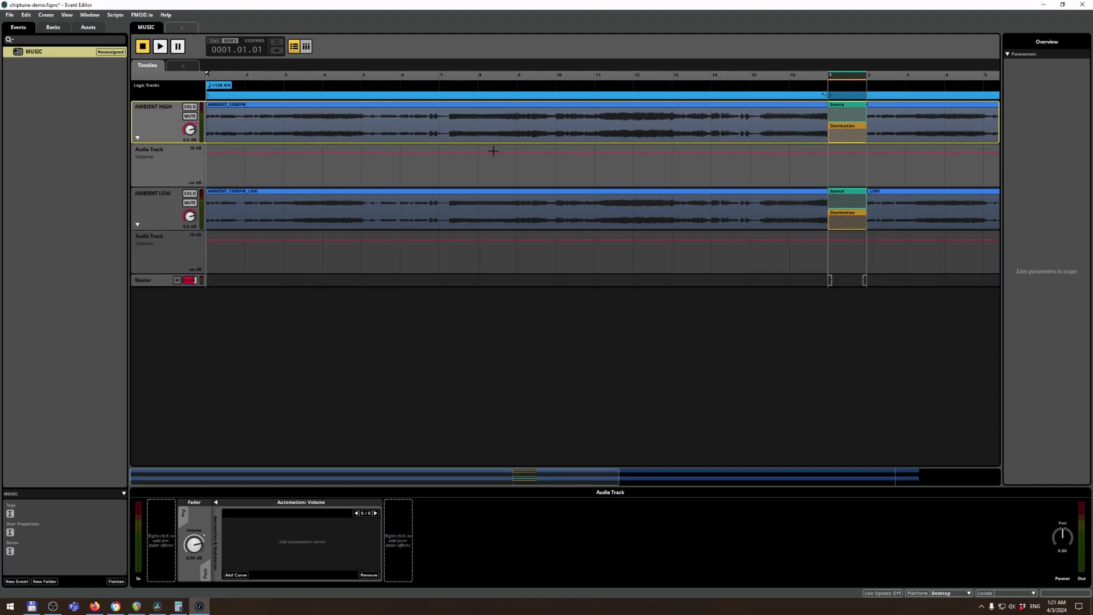
# - Automate an AMBIENT HIGH volume fade-out from 0 dB to -∞ dB between about bars 2 and 4
pyautogui.click(250, 152)
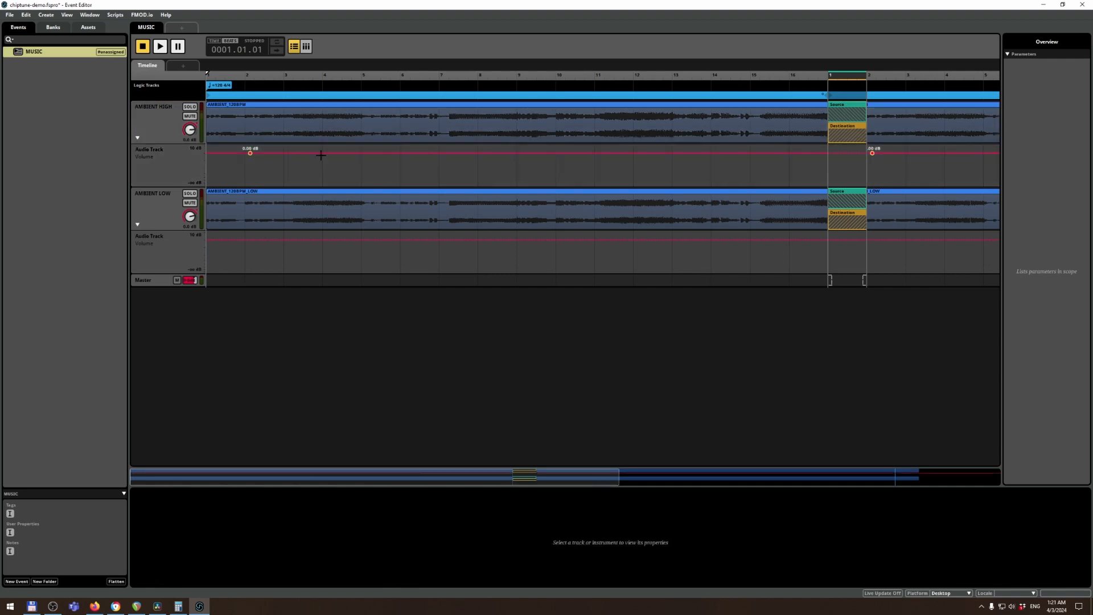
pyautogui.click(321, 152)
pyautogui.moveTo(321, 153); pyautogui.dragTo(321, 171)
pyautogui.moveTo(320, 170); pyautogui.dragTo(320, 186)
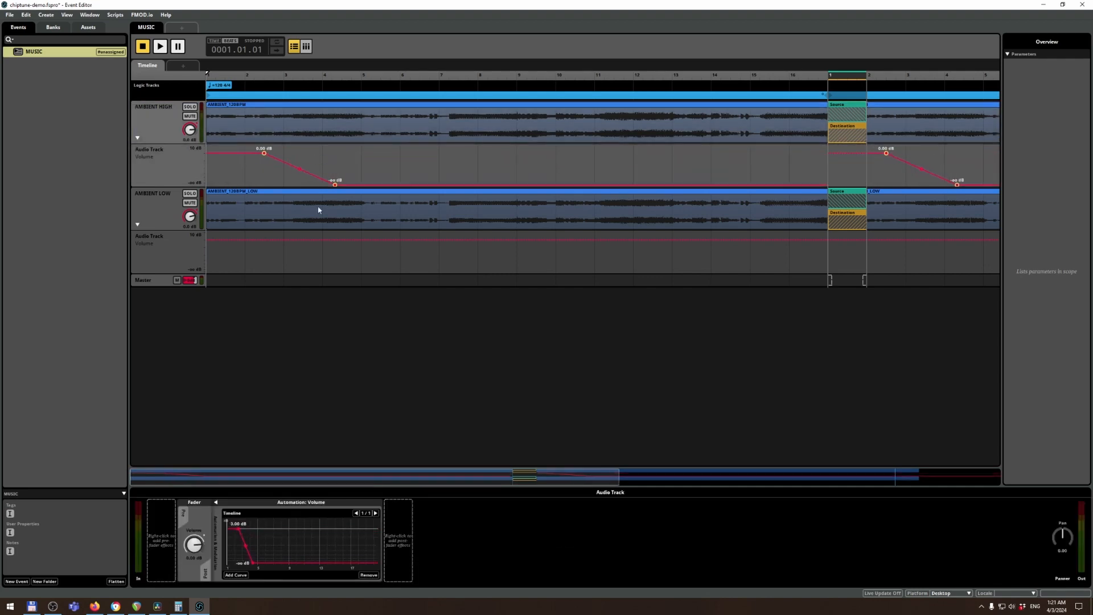
# - Automate an AMBIENT LOW volume fade-in from -∞ dB to 0 dB between about bars 2 and 4
pyautogui.click(264, 239)
pyautogui.click(333, 237)
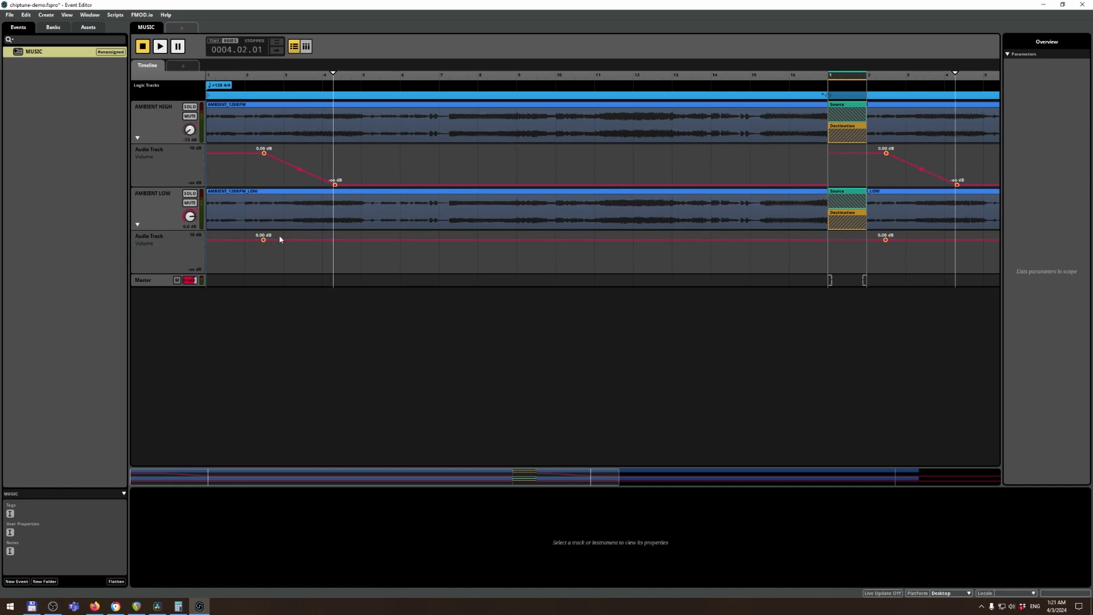
pyautogui.click(337, 240)
pyautogui.moveTo(264, 240); pyautogui.dragTo(263, 272)
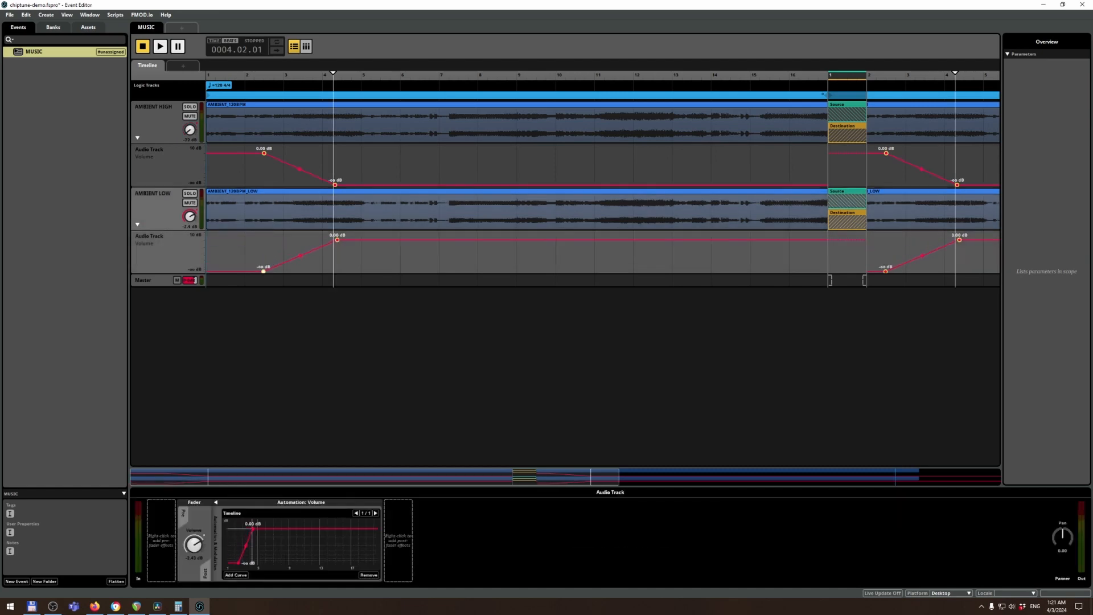
# - Play the timeline from just before bar 2 to hear the automated crossfade, and stop playback
pyautogui.click(240, 75)
pyautogui.press('space')
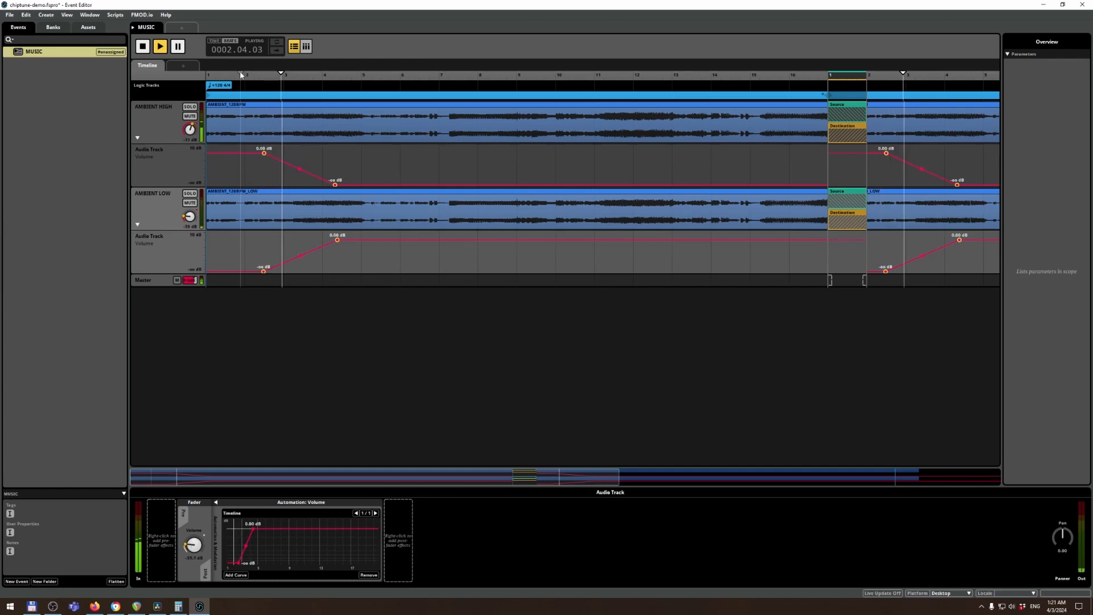
pyautogui.press('space')
# - Undo the volume curves and remove the automation lanes from both ambient tracks on the timeline
pyautogui.hotkey('ctrl', 'z')
pyautogui.hotkey('ctrl', 'z')
pyautogui.hotkey('ctrl', 'z')
pyautogui.hotkey('ctrl', 'z')
pyautogui.hotkey('ctrl', 'z')
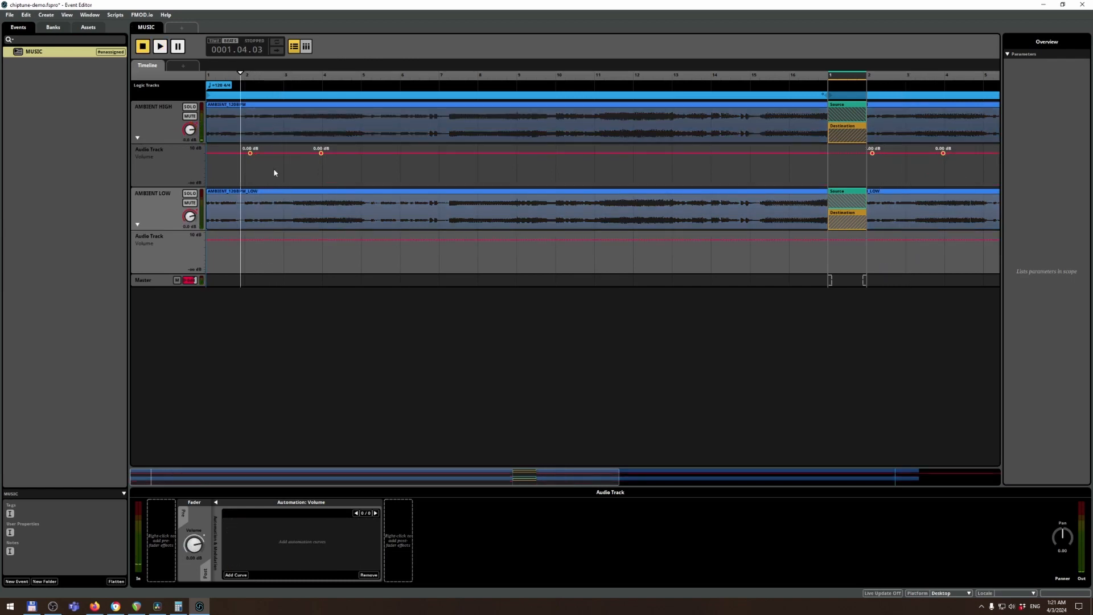
pyautogui.hotkey('ctrl', 'z')
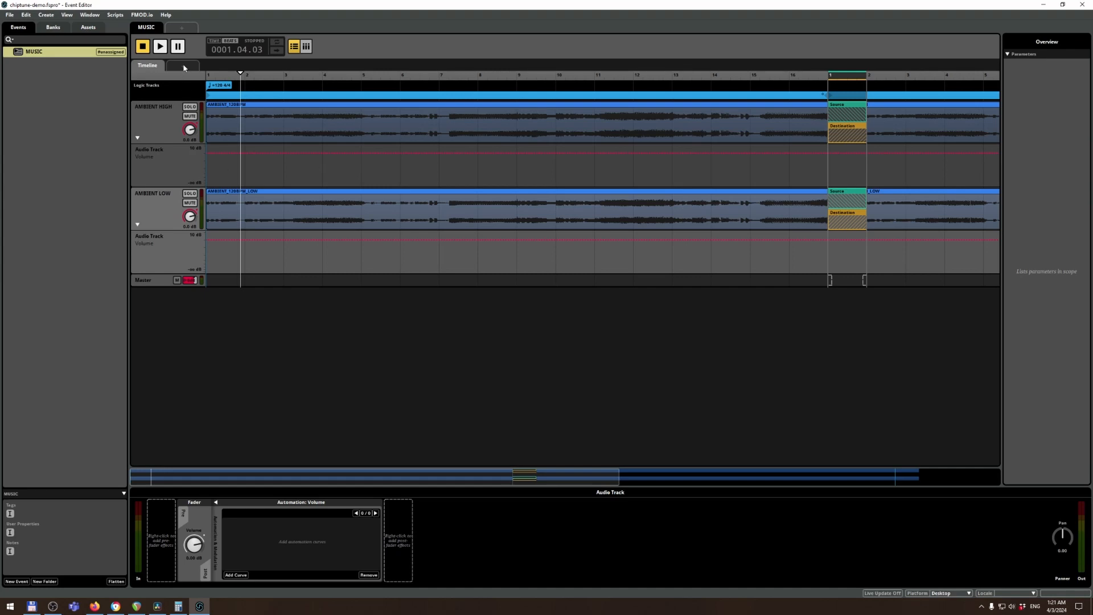
pyautogui.hotkey('ctrl', 'z')
pyautogui.hotkey('ctrl', 'z')
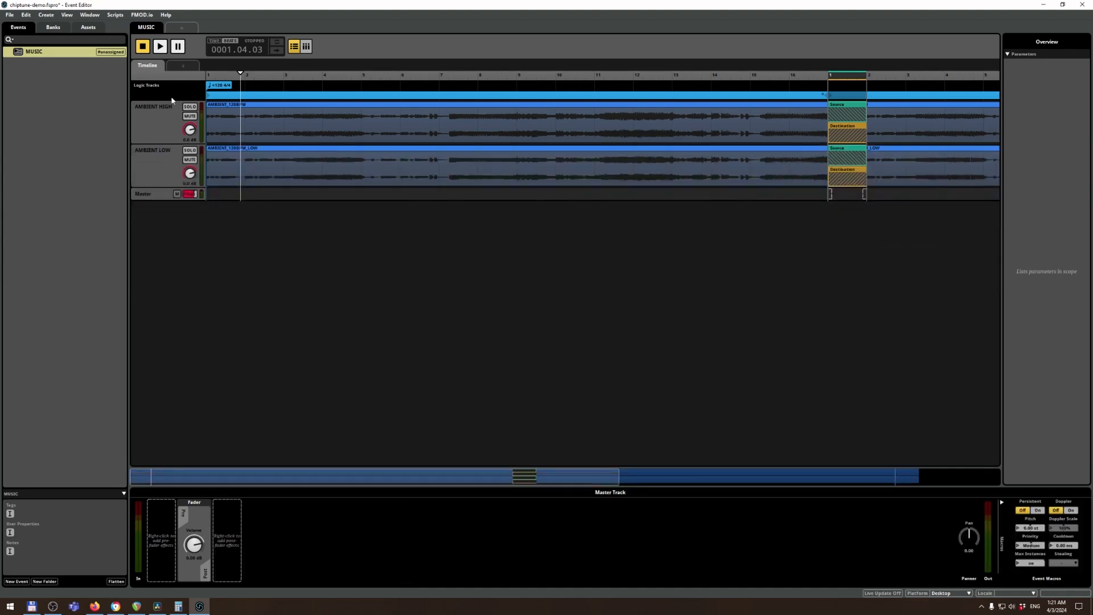
# - Add a parameter sheet with a new continuous parameter named INTENSITY, range 0 to 1, initial value 0, and global scope
pyautogui.click(183, 69)
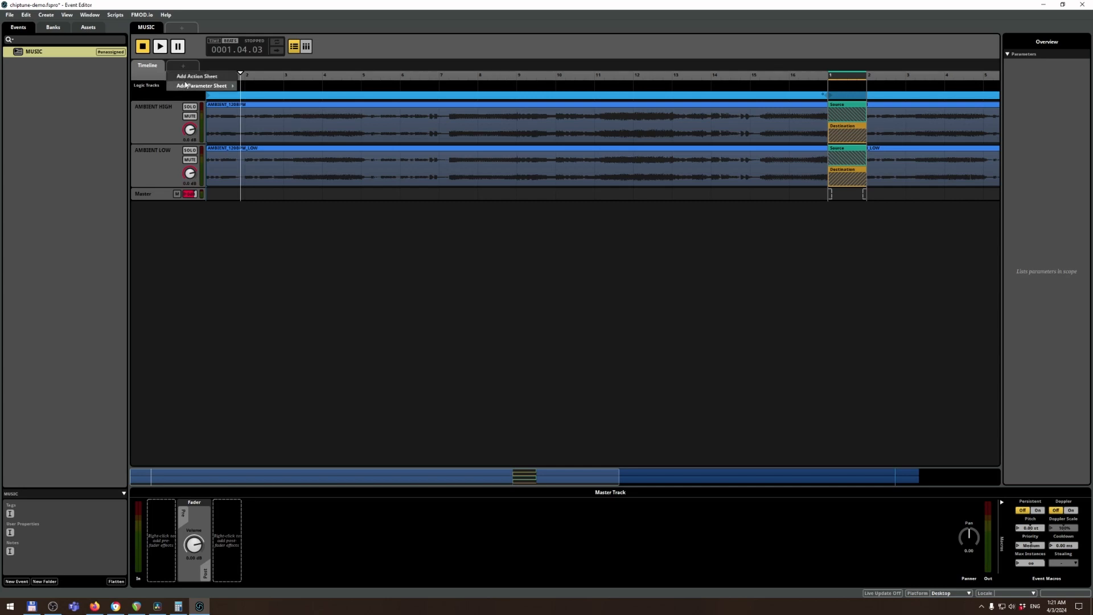
pyautogui.moveTo(192, 90)
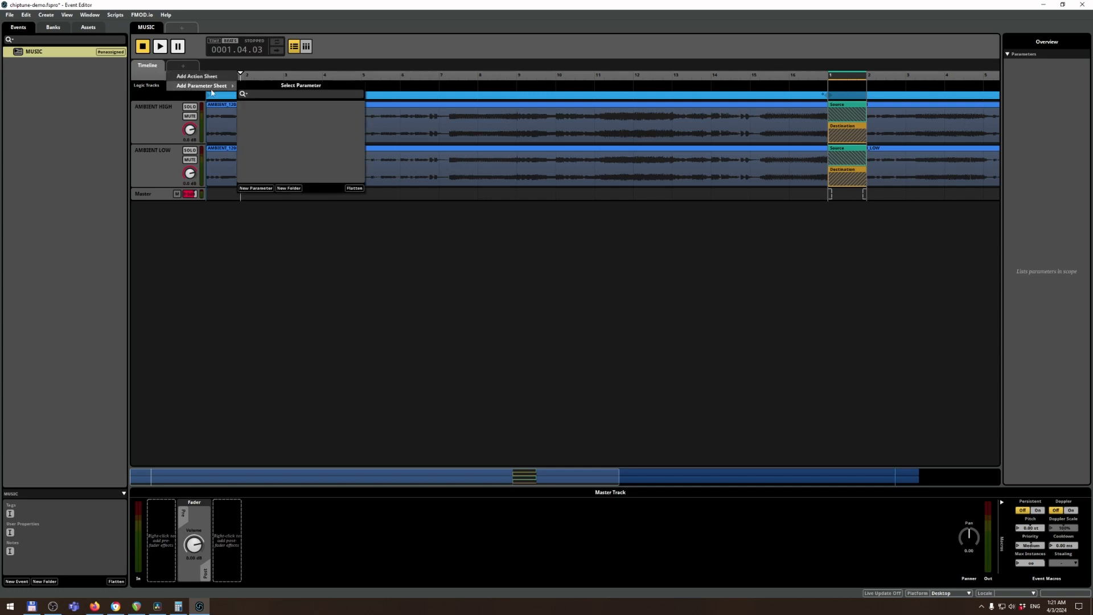
pyautogui.click(264, 189)
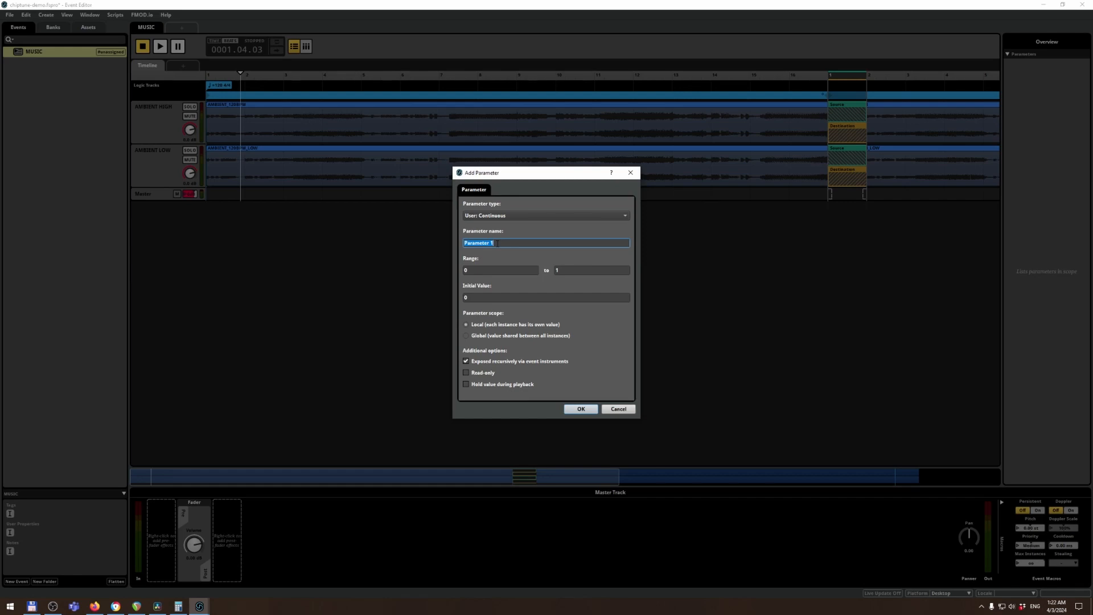
pyautogui.write('INTENSITYH')
pyautogui.click(480, 335)
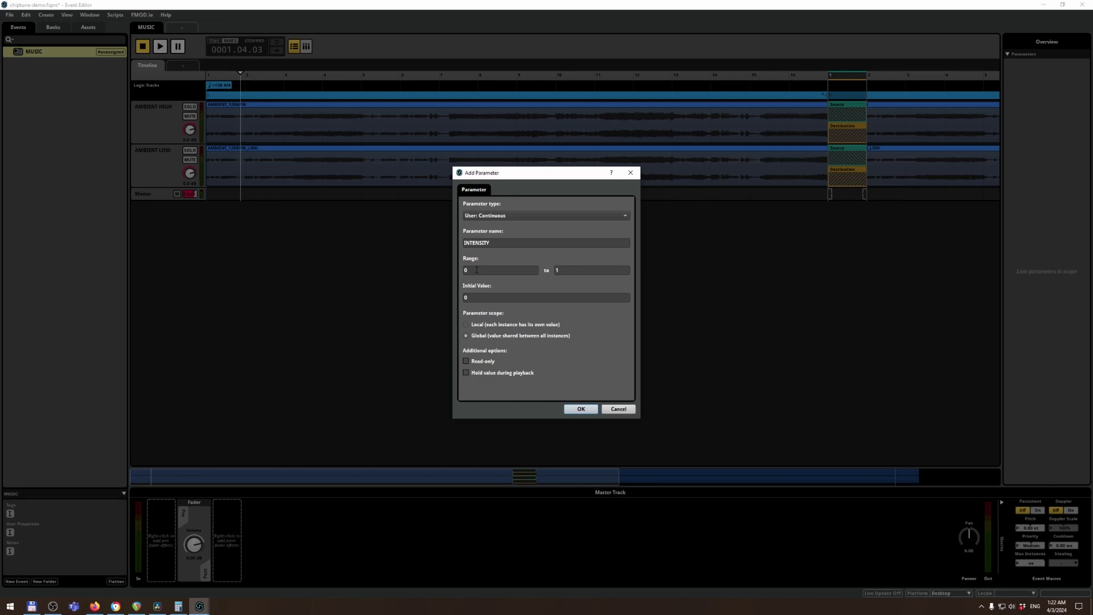
pyautogui.click(575, 409)
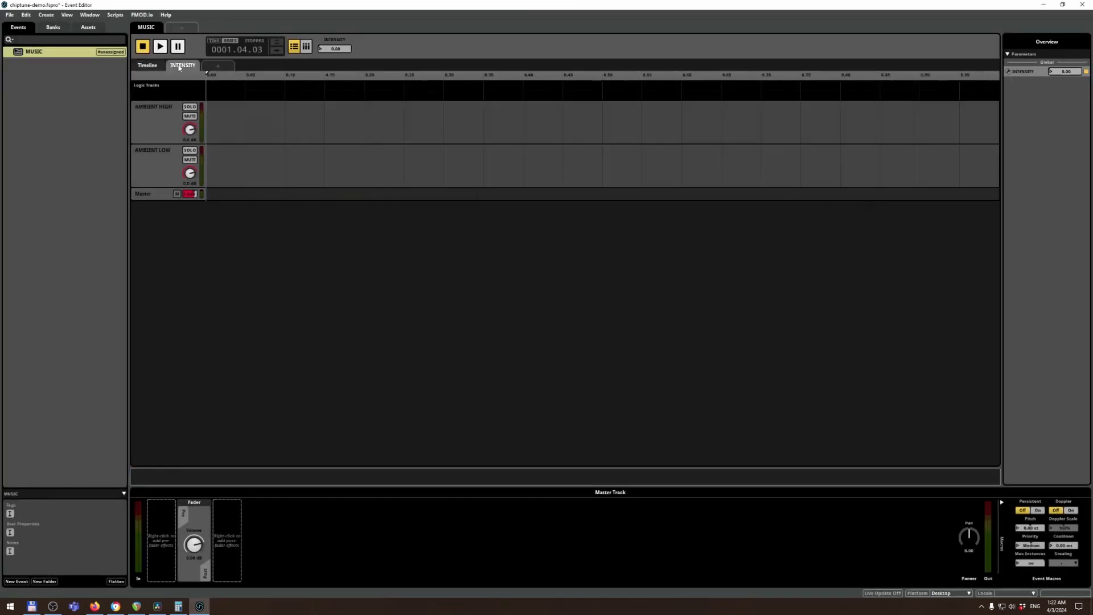
# - On the INTENSITY sheet, add volume automation to the AMBIENT HIGH and AMBIENT LOW tracks
pyautogui.click(147, 66)
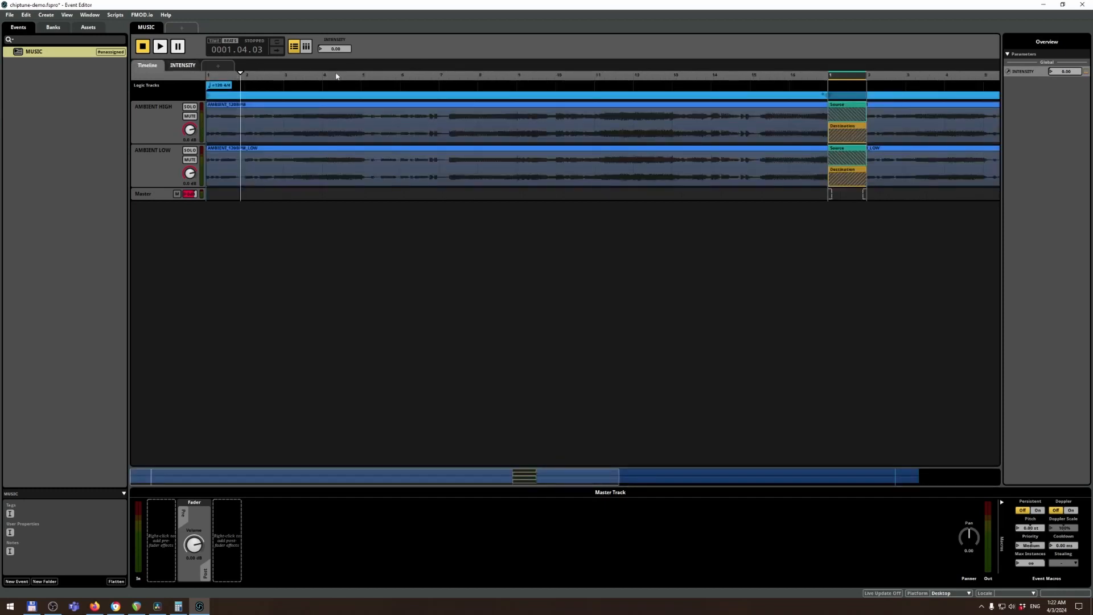
pyautogui.click(181, 65)
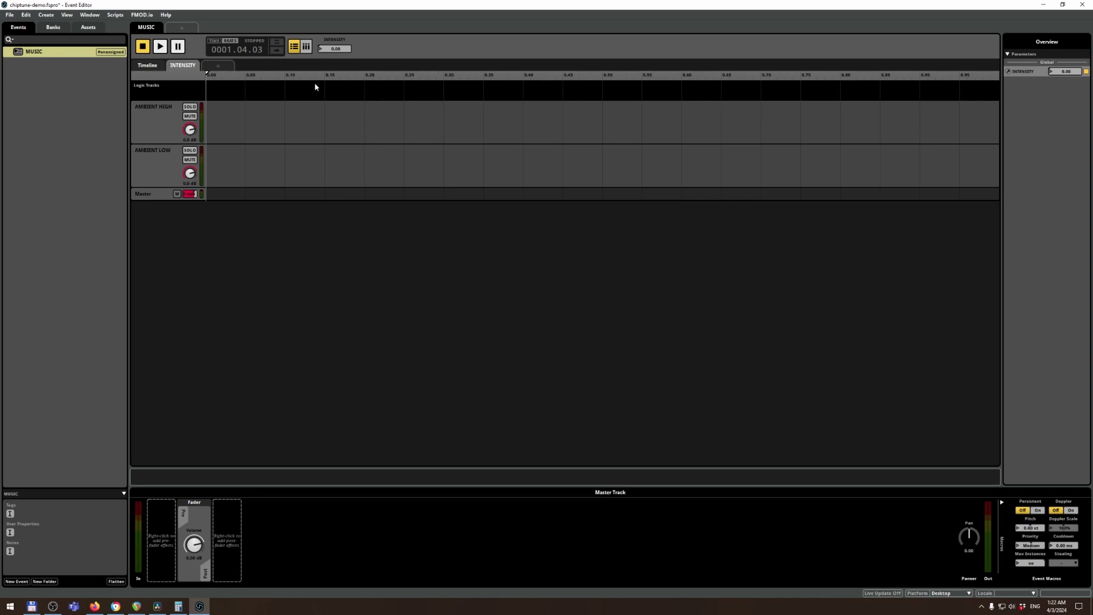
pyautogui.rightClick(191, 132)
pyautogui.click(204, 136)
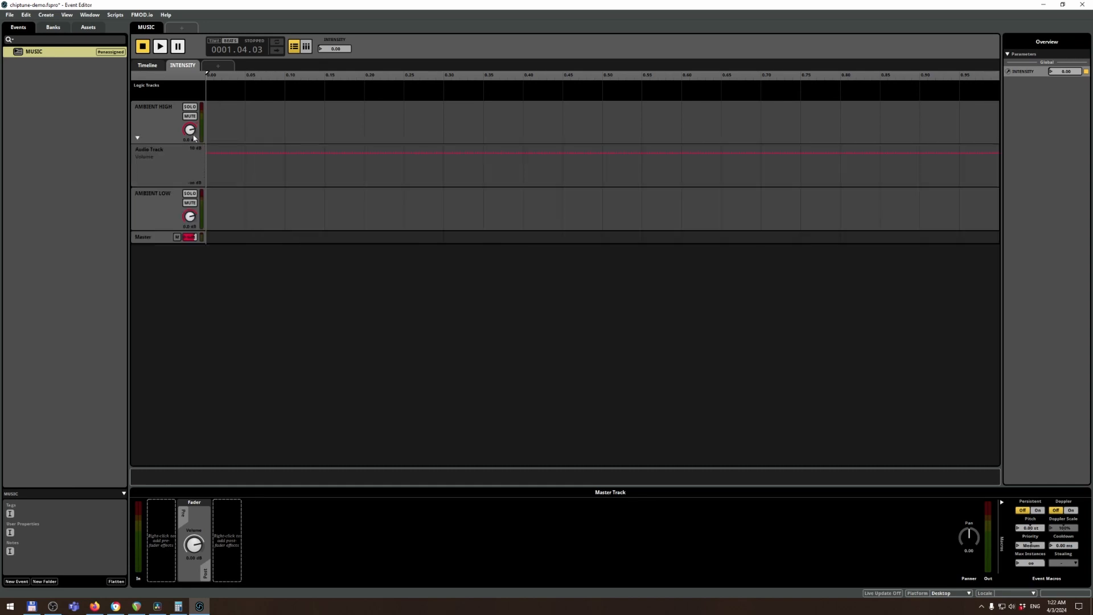
pyautogui.rightClick(192, 217)
pyautogui.click(204, 221)
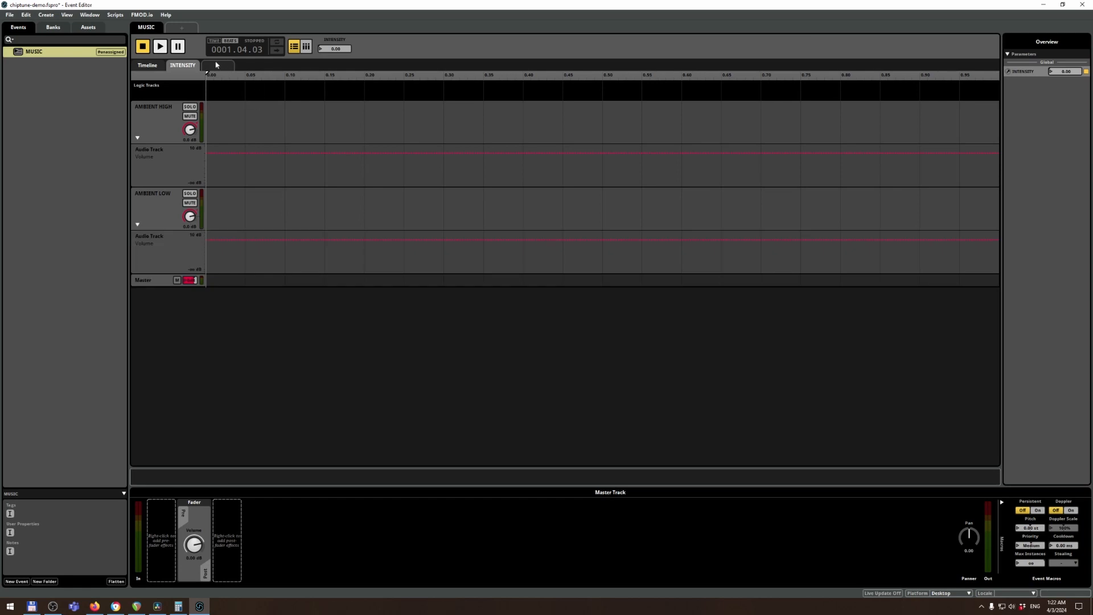
# - Place 0 dB automation points at both ends of the AMBIENT HIGH and AMBIENT LOW volume curves
pyautogui.click(208, 153)
pyautogui.click(997, 153)
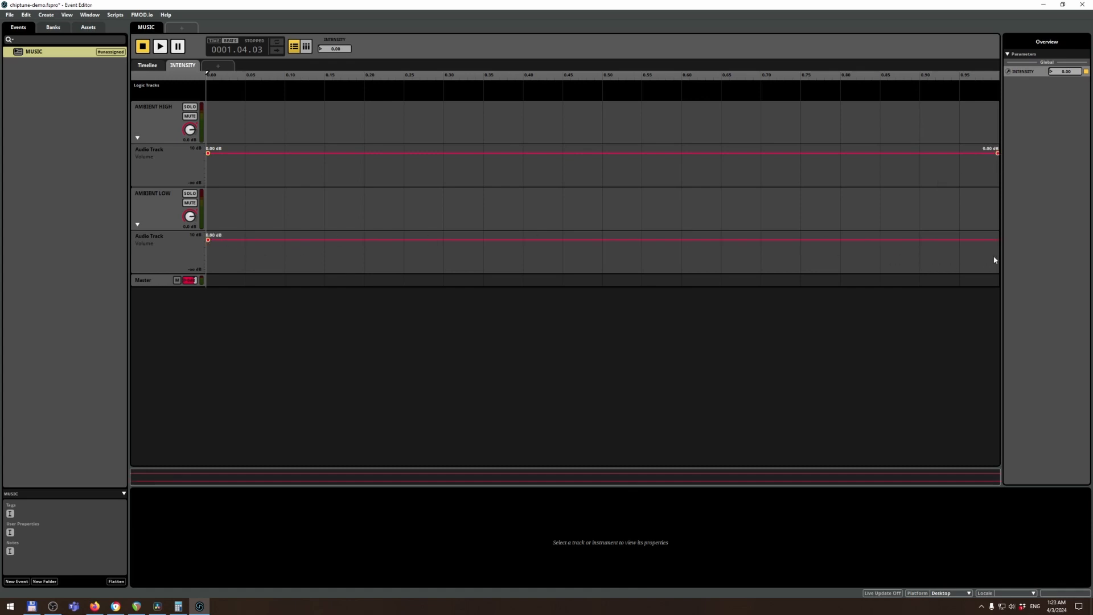
pyautogui.click(995, 240)
pyautogui.moveTo(206, 75)
pyautogui.mouseDown()
pyautogui.moveTo(835, 90)
pyautogui.moveTo(835, 101)
pyautogui.moveTo(343, 60)
pyautogui.moveTo(622, 74)
pyautogui.moveTo(206, 75)
pyautogui.moveTo(792, 74)
pyautogui.moveTo(206, 74)
pyautogui.mouseUp()
pyautogui.moveTo(327, 49); pyautogui.dragTo(207, 74)
# - Lower the AMBIENT HIGH volume curve's point at INTENSITY 0 to -∞ dB
pyautogui.click(204, 175)
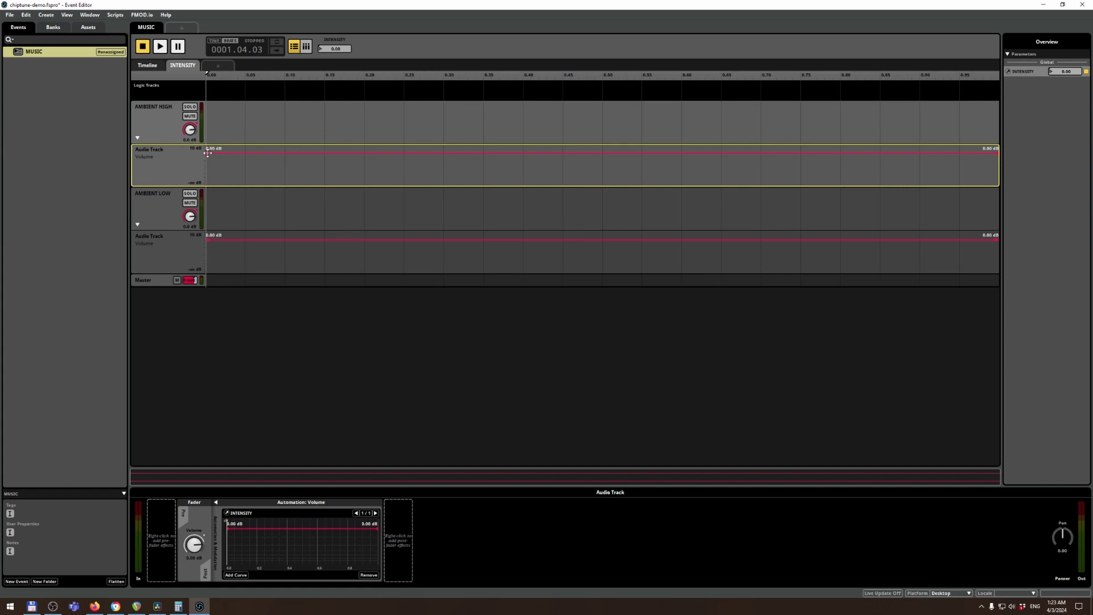
pyautogui.click(157, 110)
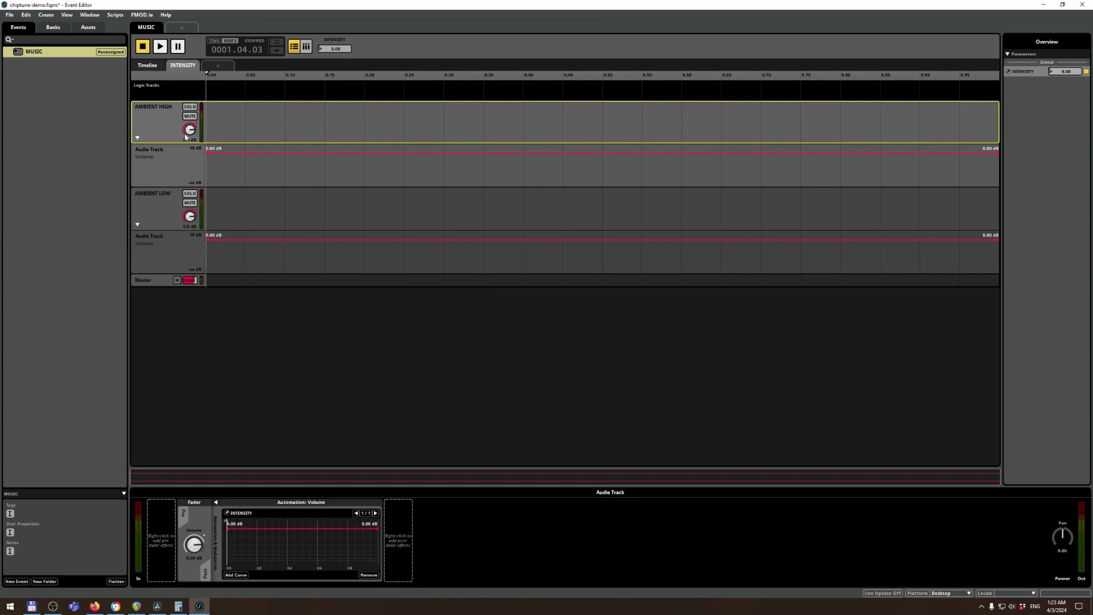
pyautogui.moveTo(208, 152); pyautogui.dragTo(207, 183)
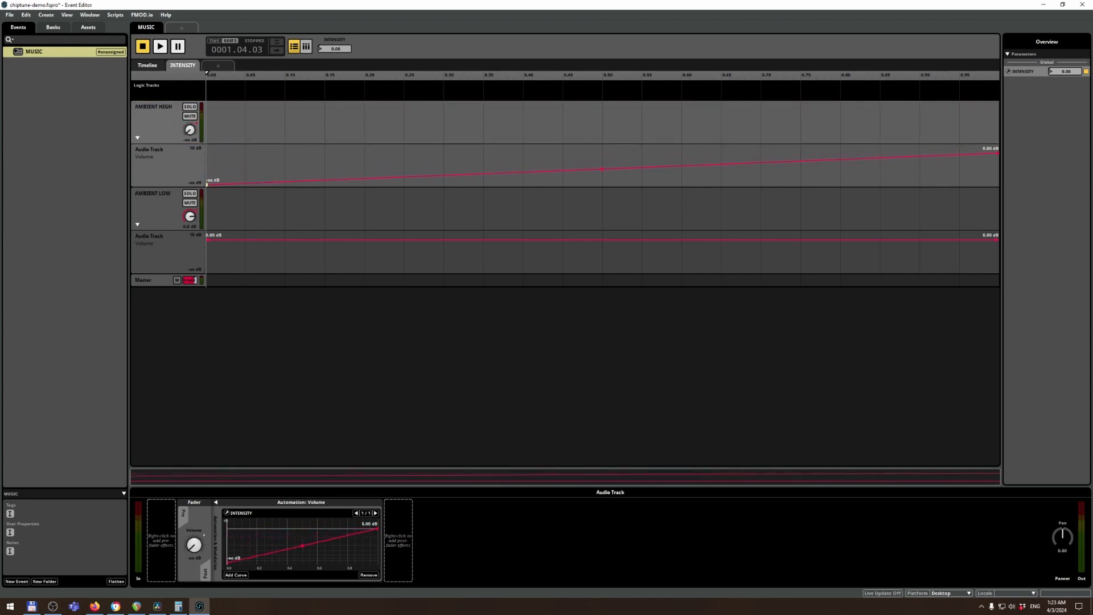
# - Move INTENSITY up to 1.00 and back to 0.00 to check how the AMBIENT HIGH volume responds
pyautogui.click(978, 86)
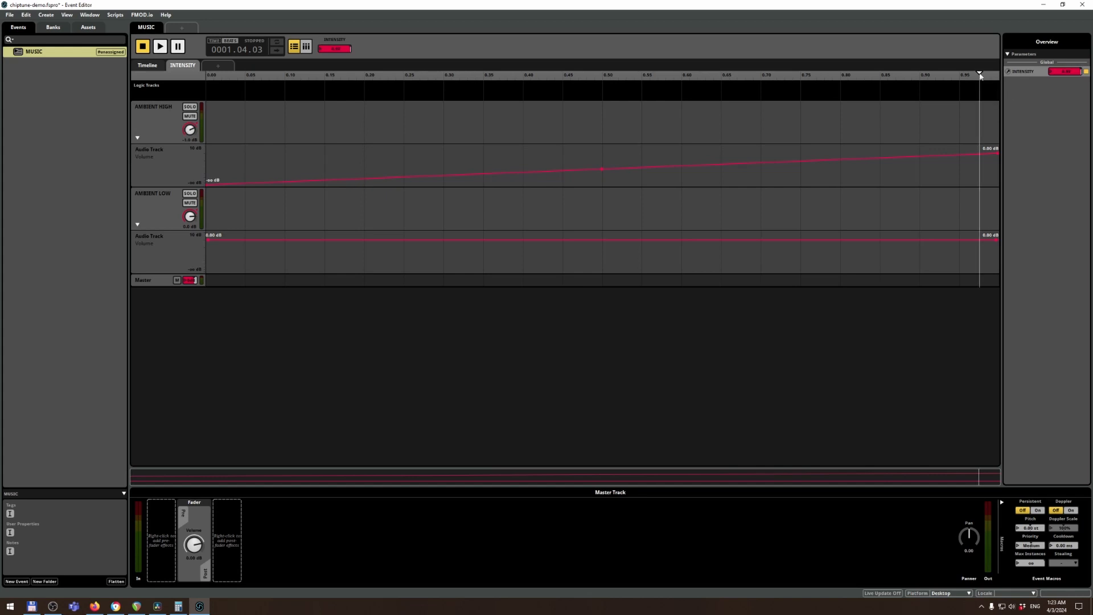
pyautogui.click(997, 93)
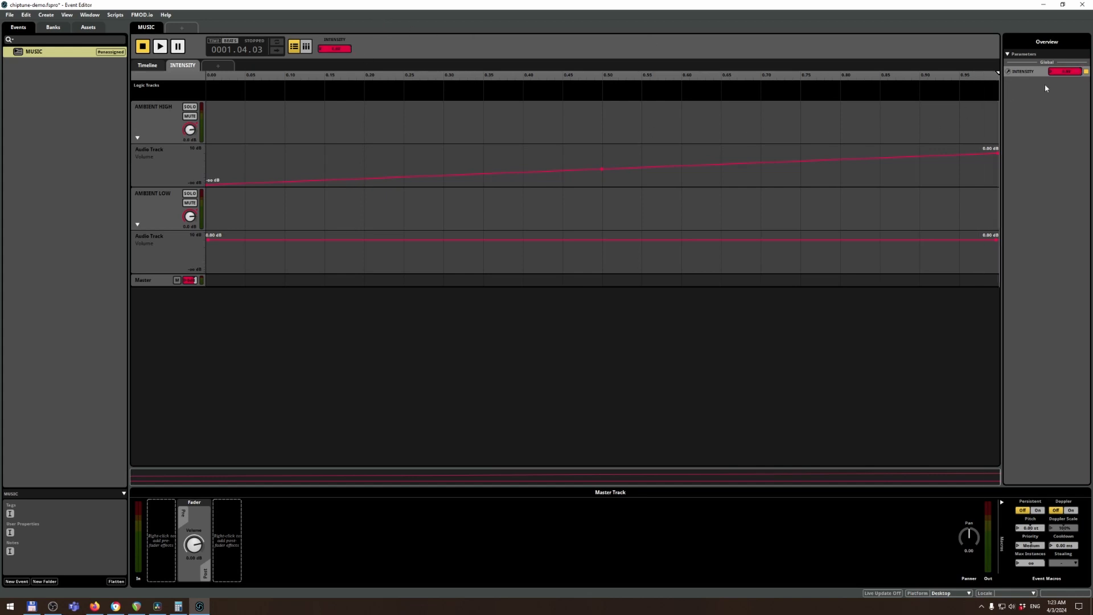
pyautogui.moveTo(997, 88)
pyautogui.mouseDown()
pyautogui.moveTo(423, 88)
pyautogui.moveTo(714, 88)
pyautogui.moveTo(565, 88)
pyautogui.moveTo(589, 85)
pyautogui.moveTo(598, 68)
pyautogui.moveTo(629, 78)
pyautogui.moveTo(483, 83)
pyautogui.moveTo(856, 85)
pyautogui.moveTo(262, 86)
pyautogui.moveTo(878, 89)
pyautogui.moveTo(211, 76)
pyautogui.moveTo(214, 87)
pyautogui.moveTo(1011, 103)
pyautogui.mouseUp()
pyautogui.moveTo(1077, 104); pyautogui.dragTo(104, 275)
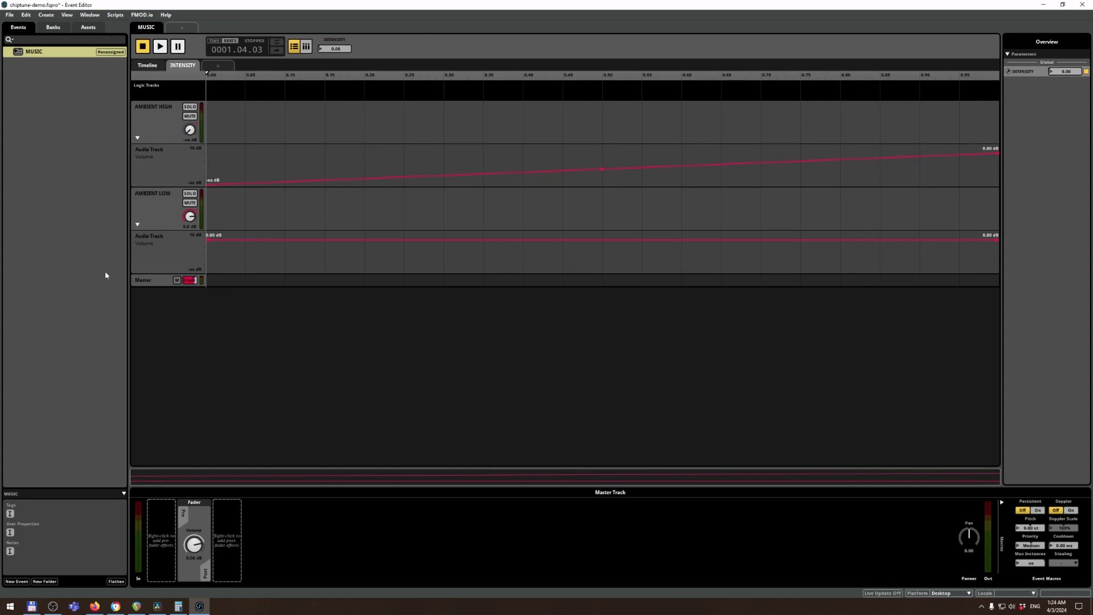
# - Lower the AMBIENT LOW volume curve's point at INTENSITY 1.00 to -∞ dB
pyautogui.click(207, 244)
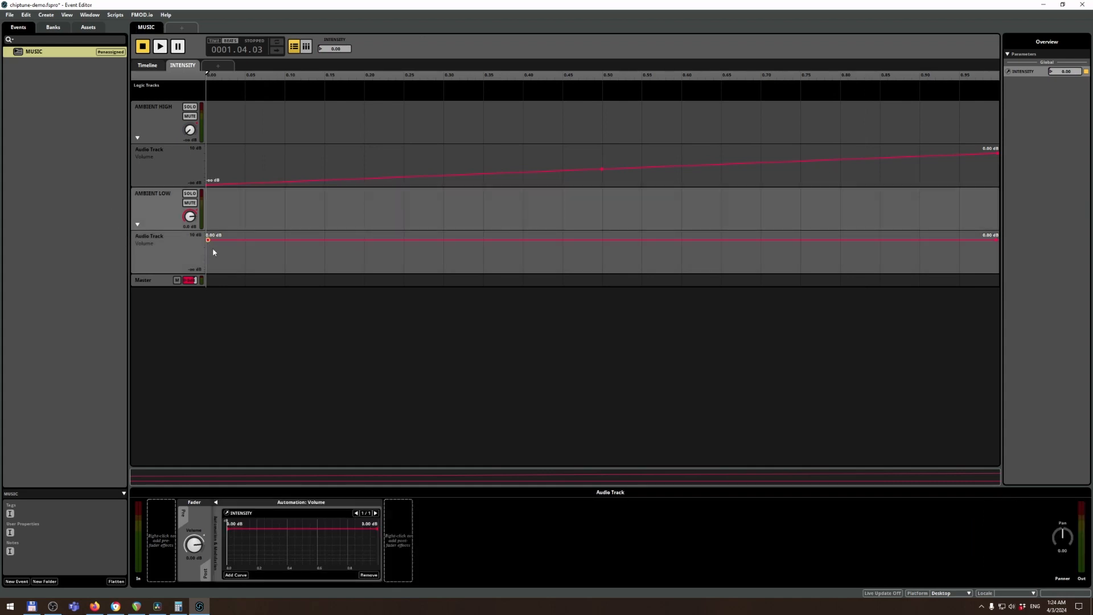
pyautogui.click(213, 252)
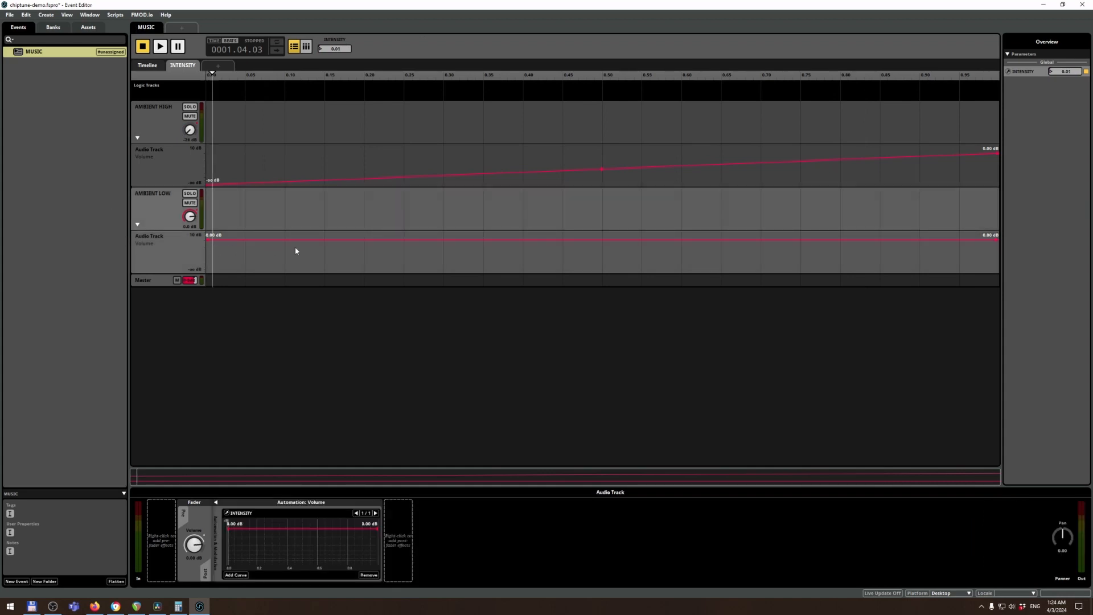
pyautogui.click(162, 212)
pyautogui.moveTo(211, 73); pyautogui.dragTo(206, 74)
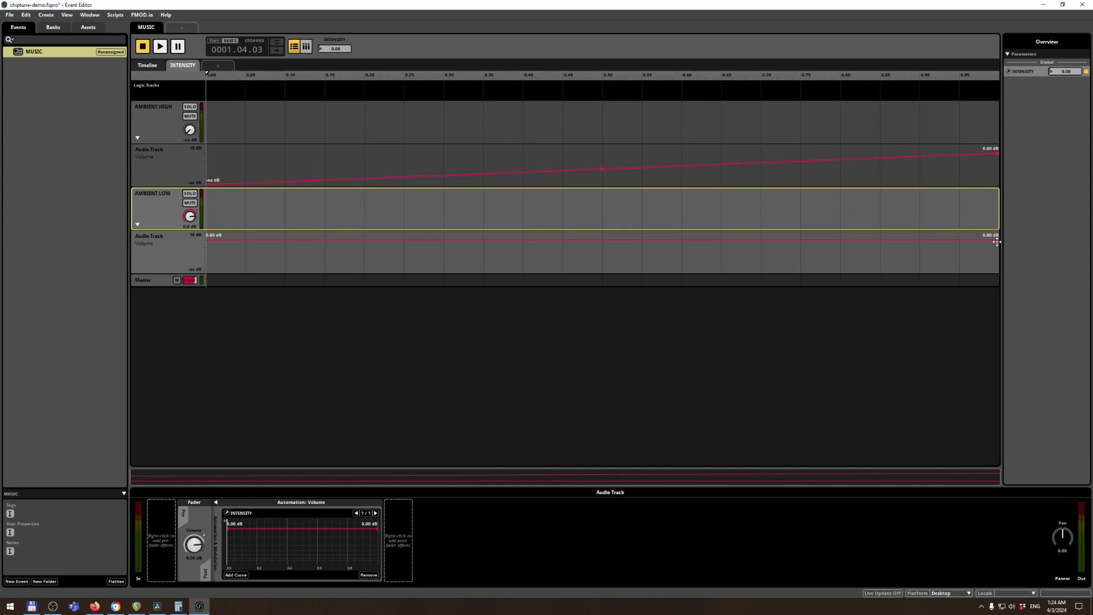
pyautogui.moveTo(996, 239); pyautogui.dragTo(997, 271)
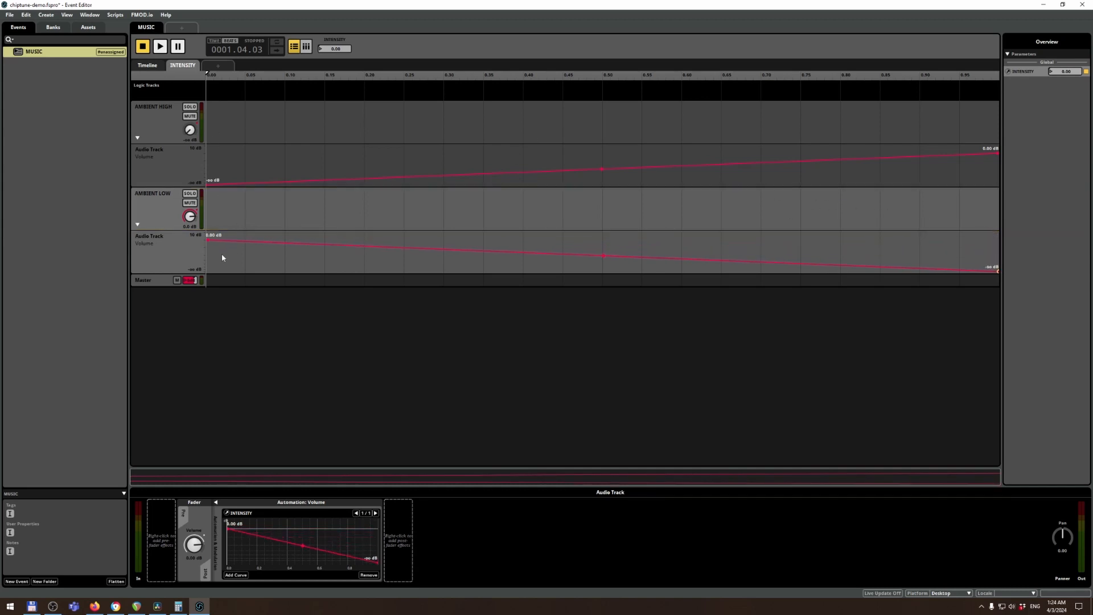
pyautogui.moveTo(334, 49)
pyautogui.mouseDown()
pyautogui.moveTo(335, 14)
pyautogui.moveTo(335, 49)
pyautogui.mouseUp()
# - Inspect the loop region on the Timeline sheet and return to the INTENSITY sheet
pyautogui.click(147, 65)
pyautogui.moveTo(330, 49)
pyautogui.mouseDown()
pyautogui.moveTo(330, 32)
pyautogui.moveTo(330, 49)
pyautogui.mouseUp()
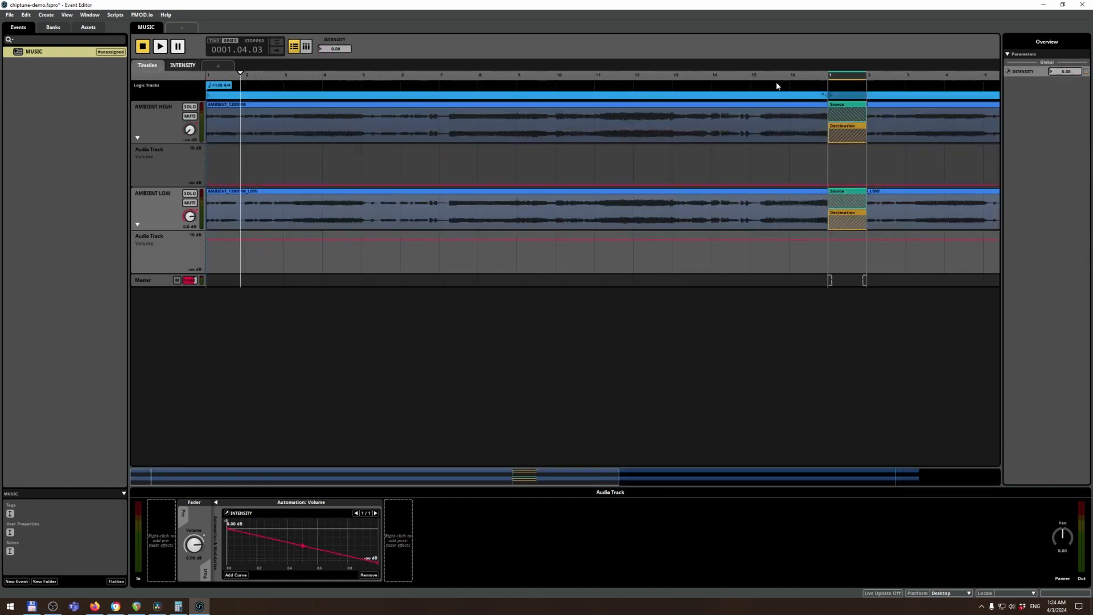
pyautogui.click(822, 96)
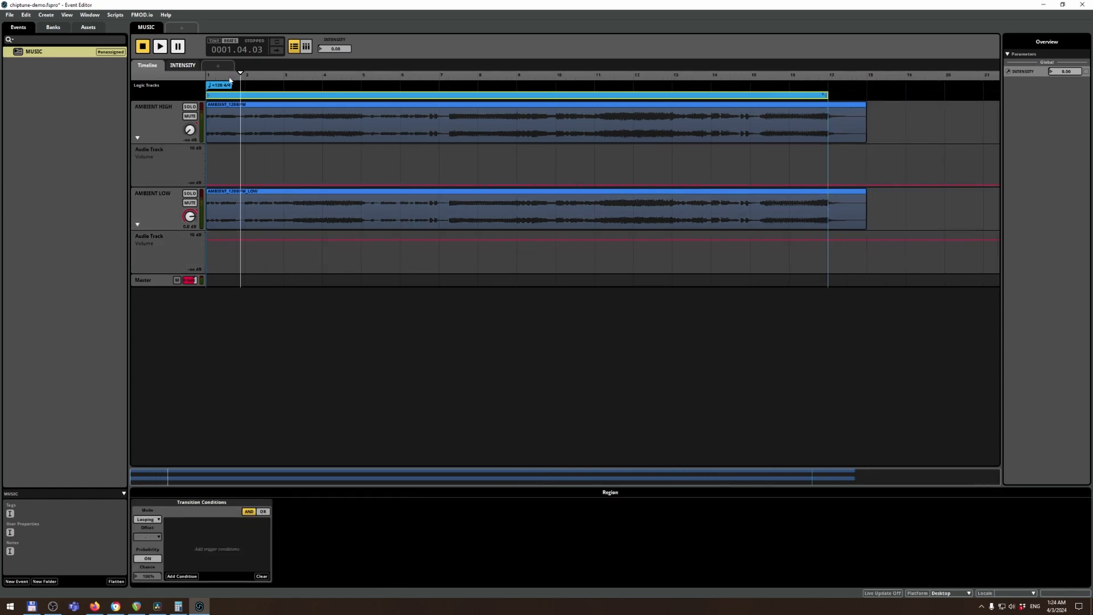
pyautogui.click(182, 66)
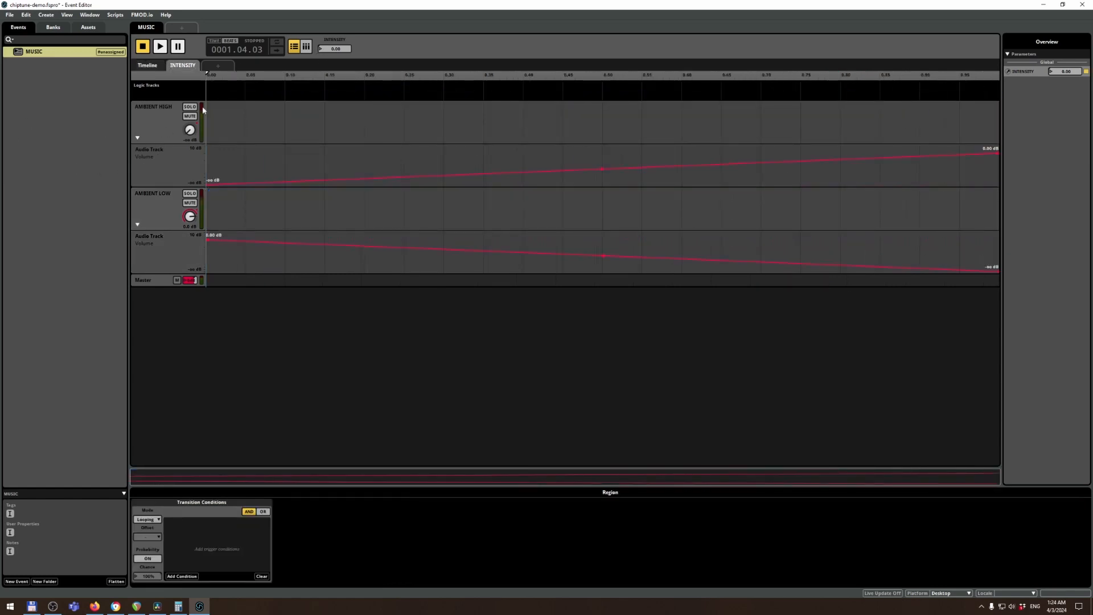
# - Play the MUSIC event and sweep INTENSITY up to its maximum and back to about 0.50 to hear the crossfade
pyautogui.click(160, 47)
pyautogui.moveTo(207, 73); pyautogui.dragTo(997, 72)
pyautogui.moveTo(997, 72); pyautogui.dragTo(602, 72)
pyautogui.moveTo(335, 49); pyautogui.dragTo(334, 48)
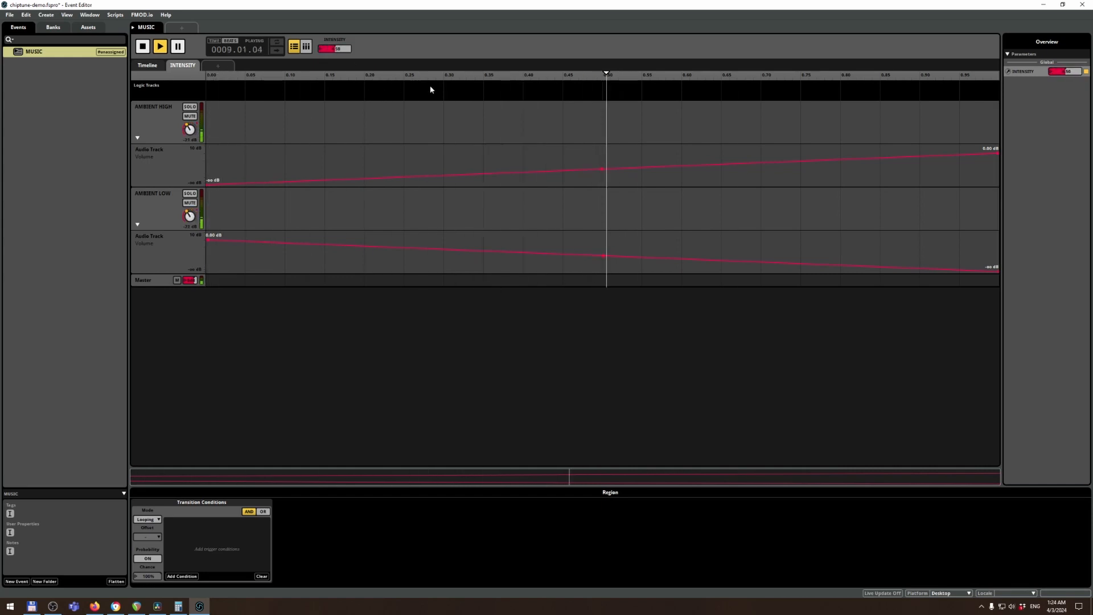
# - Bend both volume curves upward at their midpoints, giving about -4.9 dB for AMBIENT HIGH and -7.5 dB for AMBIENT LOW at INTENSITY 0.50
pyautogui.click(600, 170)
pyautogui.moveTo(601, 172); pyautogui.dragTo(602, 156)
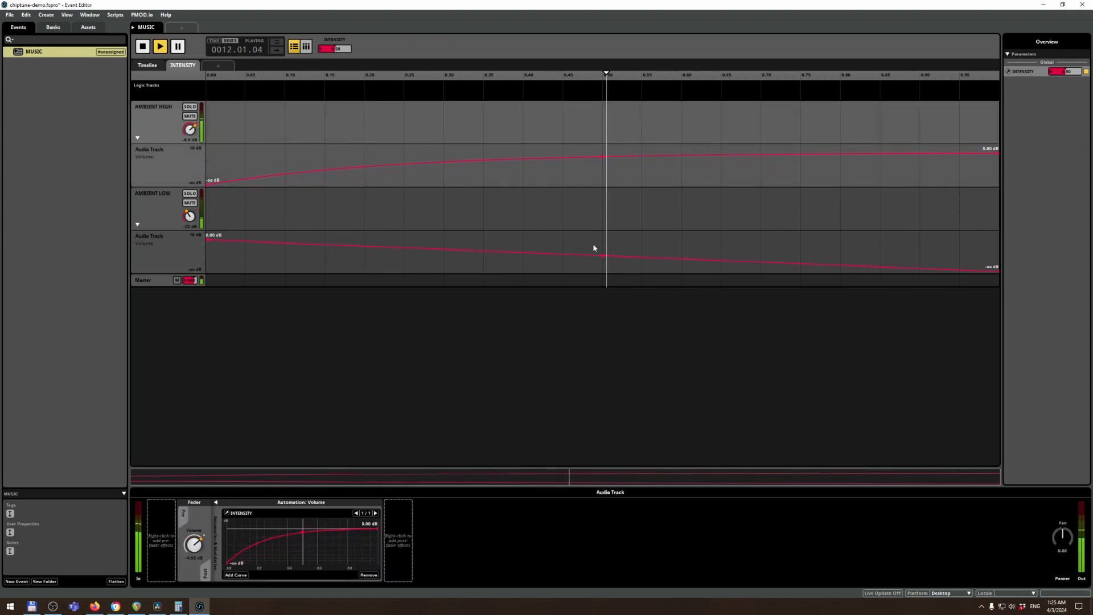
pyautogui.moveTo(603, 255); pyautogui.dragTo(602, 245)
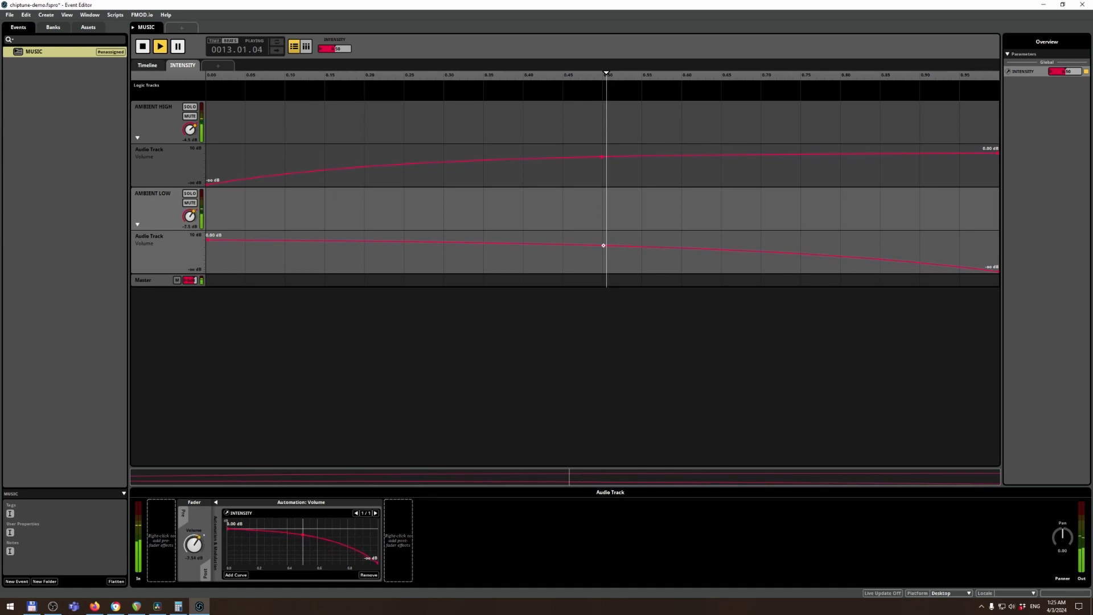
# - Audition the reshaped crossfade by jumping INTENSITY repeatedly between low, middle and high values during playback
pyautogui.moveTo(600, 75); pyautogui.dragTo(202, 113)
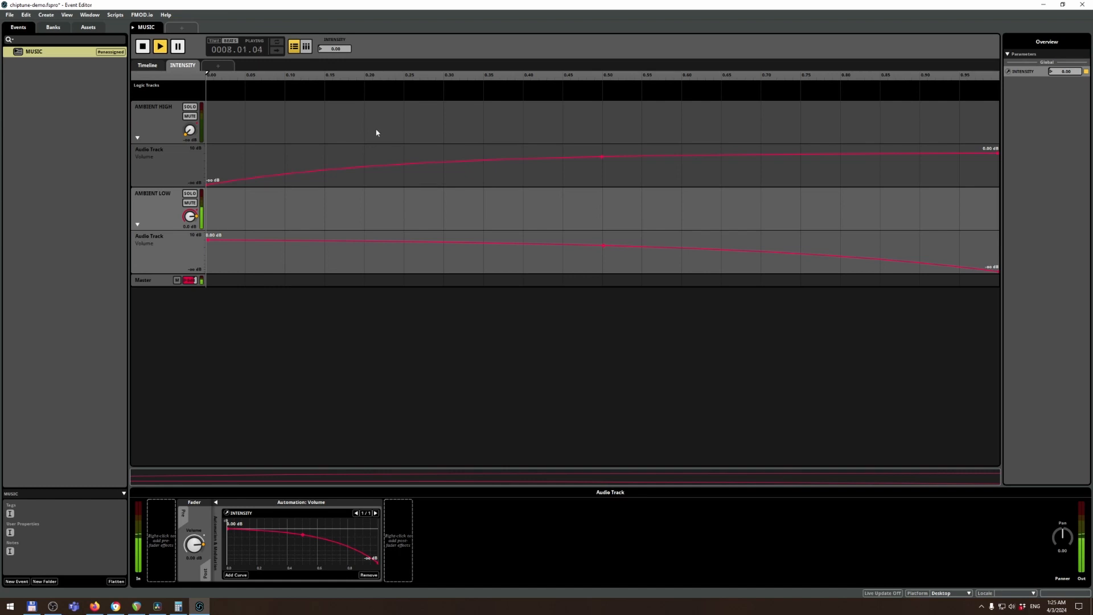
pyautogui.click(276, 76)
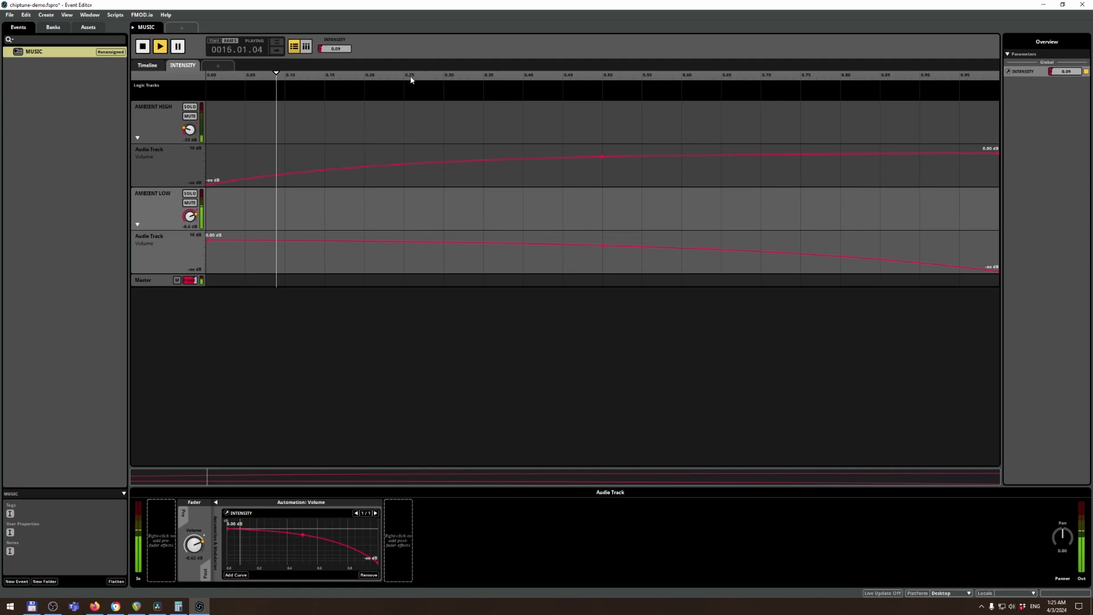
pyautogui.click(472, 78)
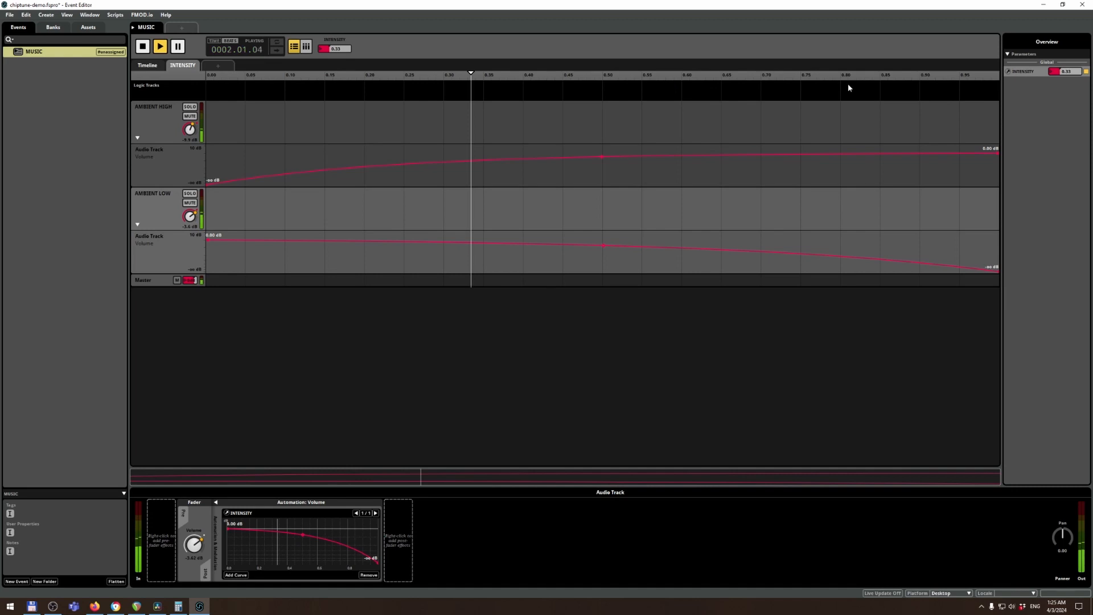
pyautogui.click(863, 76)
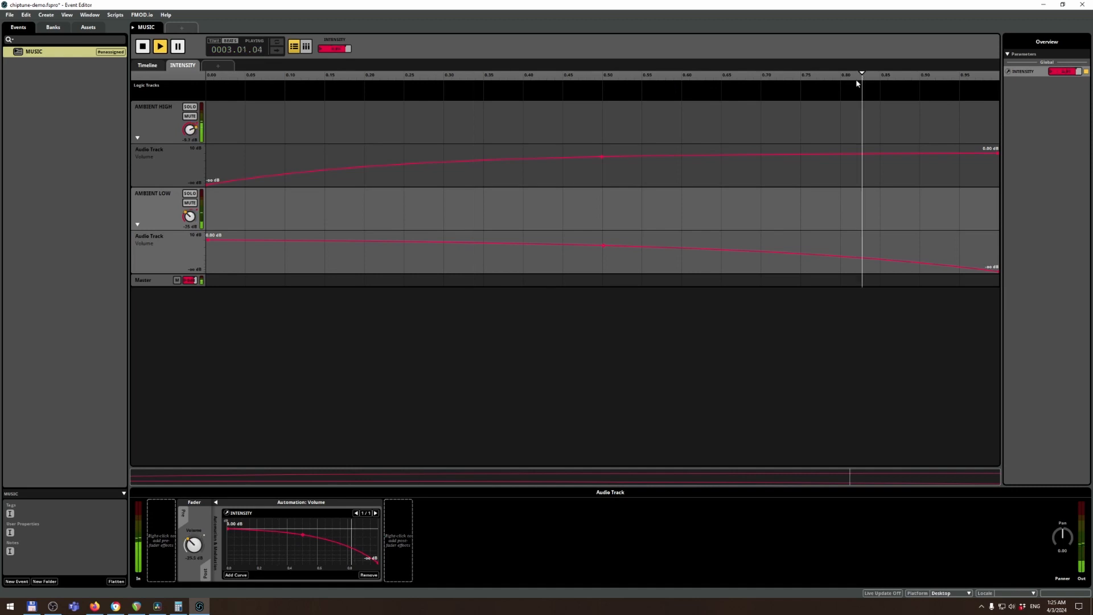
pyautogui.click(290, 76)
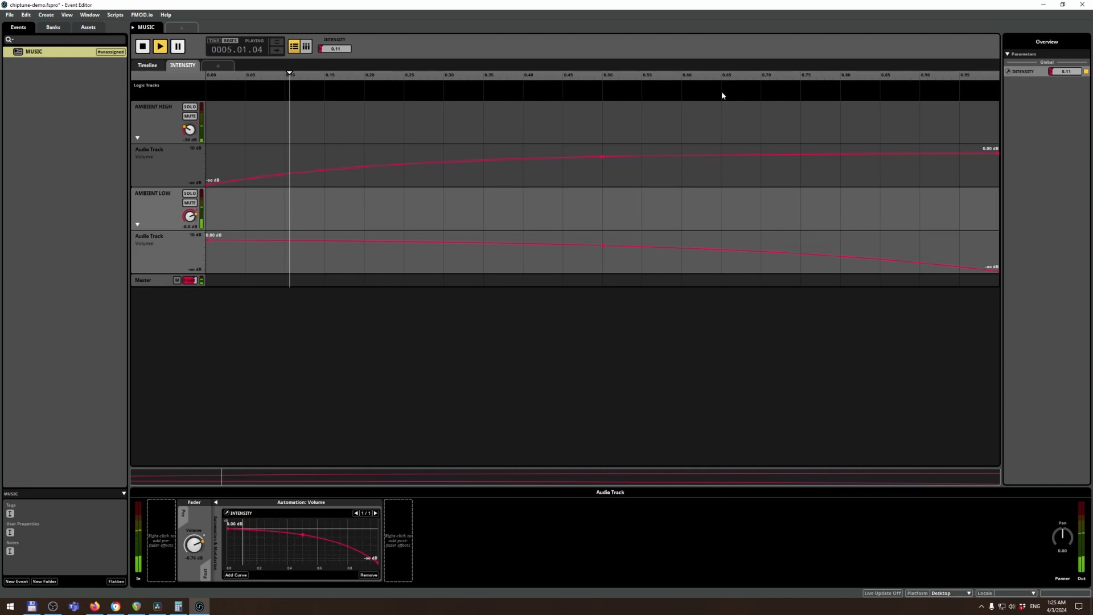
pyautogui.click(954, 77)
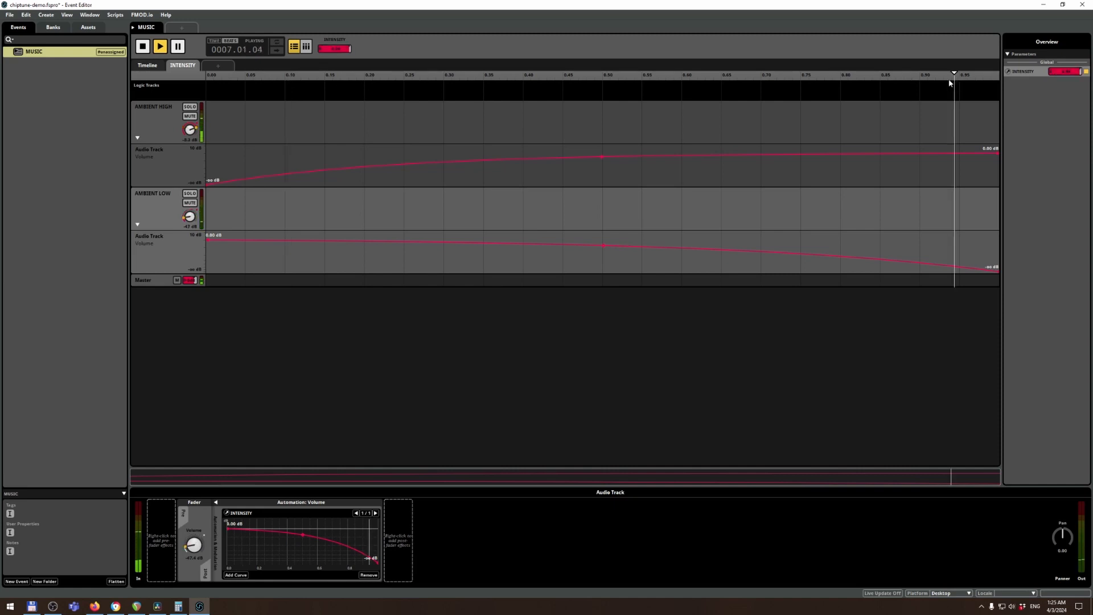
pyautogui.click(291, 76)
pyautogui.click(951, 78)
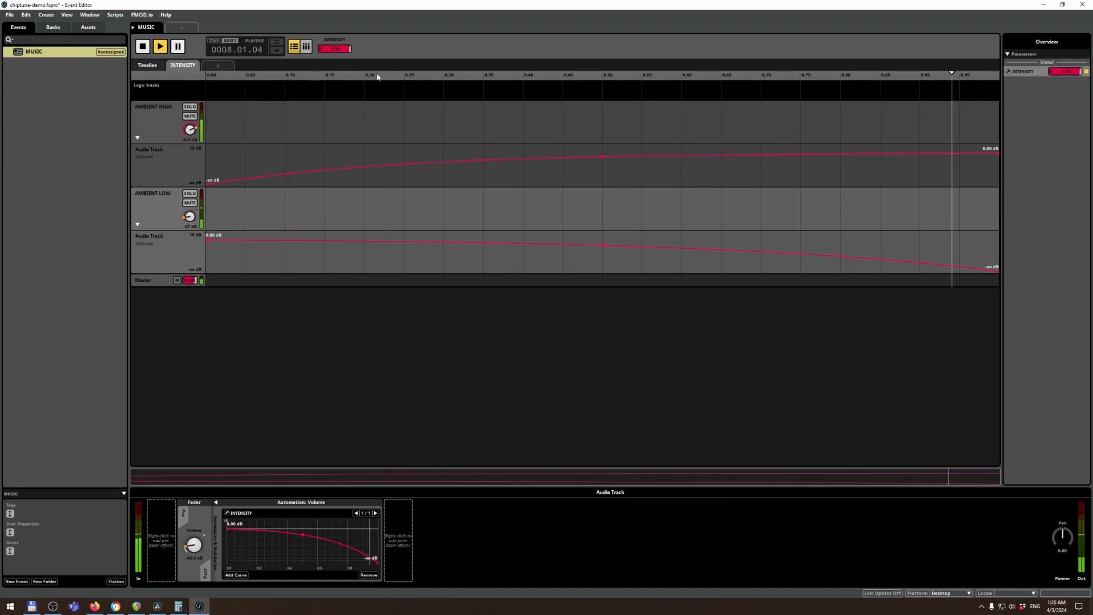
pyautogui.click(207, 74)
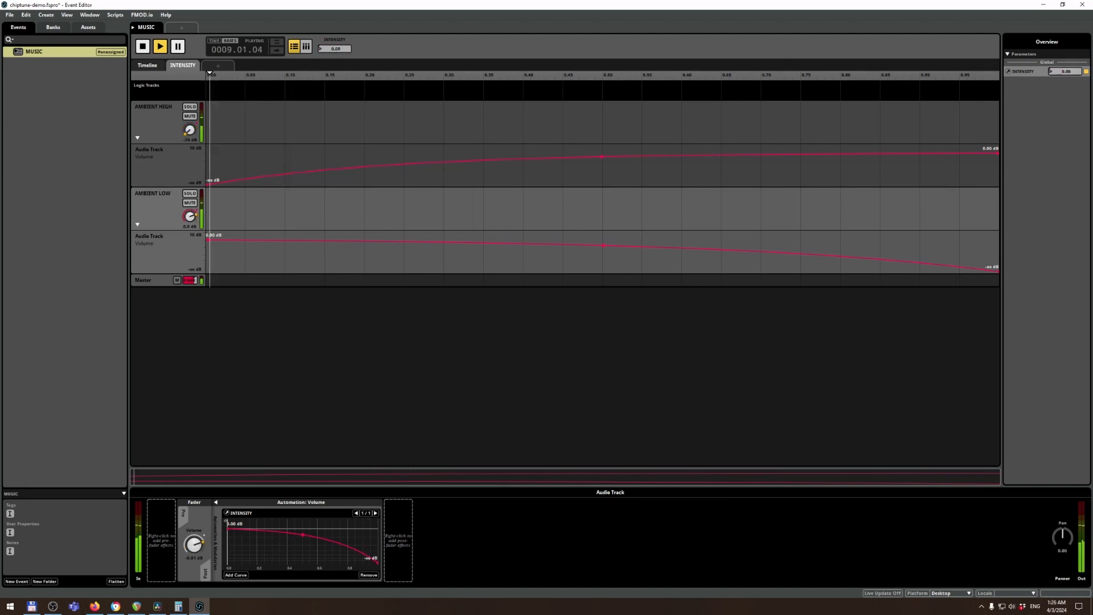
pyautogui.moveTo(333, 49)
pyautogui.mouseDown()
pyautogui.moveTo(351, 49)
pyautogui.moveTo(333, 49)
pyautogui.mouseUp()
pyautogui.click(943, 76)
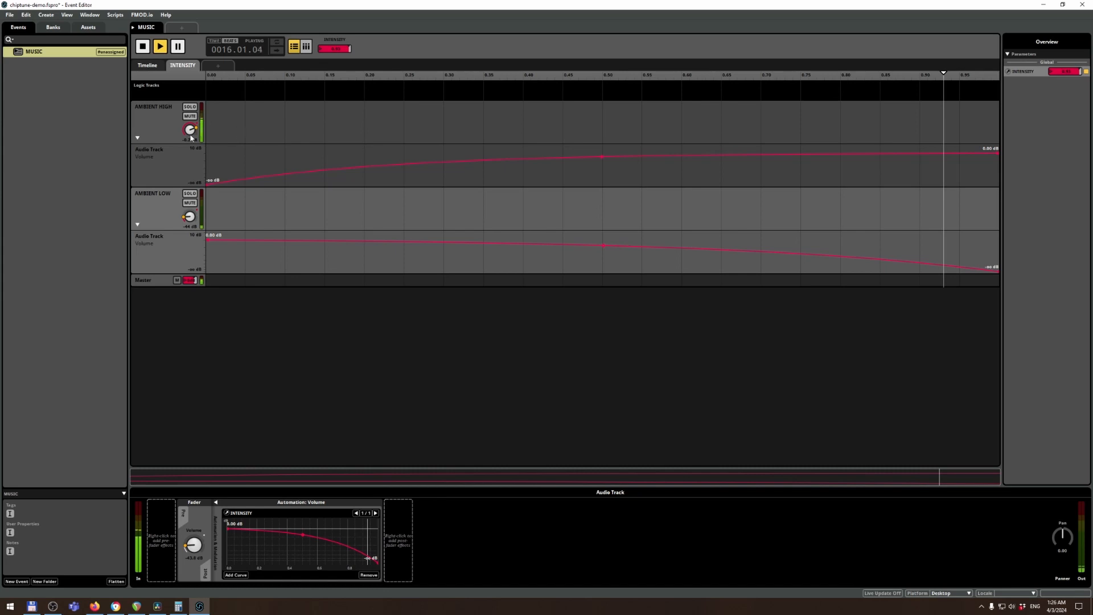
# - Give the INTENSITY parameter a seek speed of about 0.7/s and test its gradual movement between low and high values
pyautogui.click(332, 45)
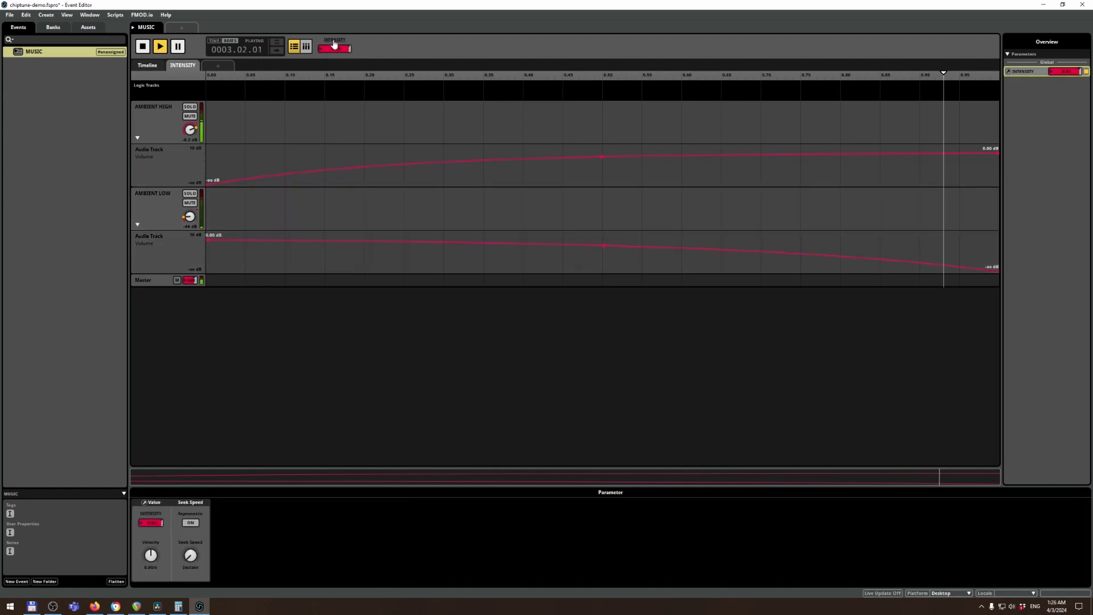
pyautogui.moveTo(191, 559); pyautogui.dragTo(192, 546)
pyautogui.click(302, 76)
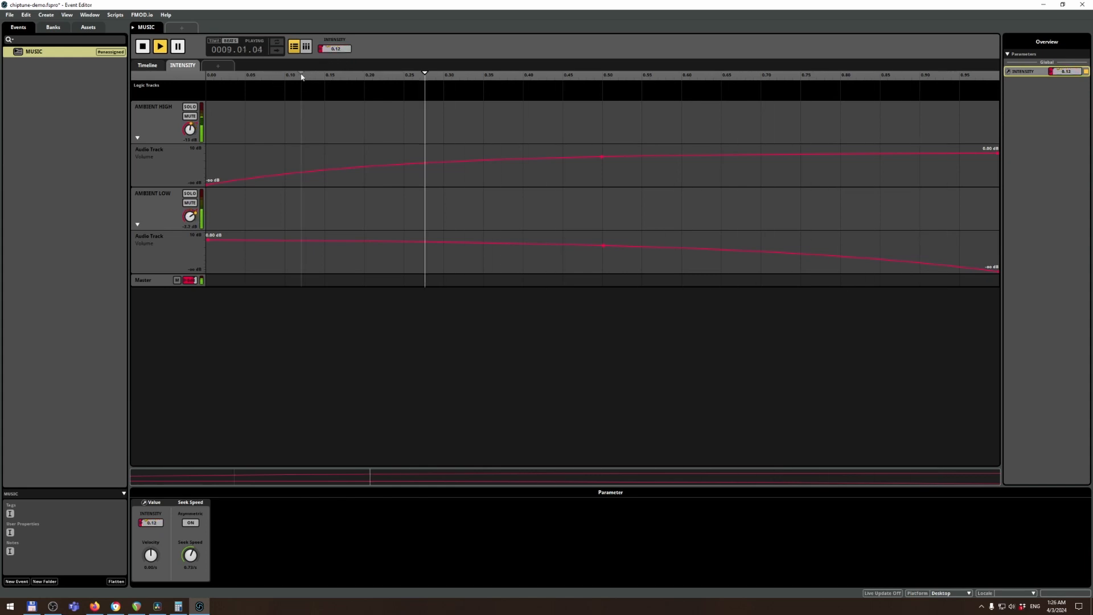
pyautogui.click(961, 76)
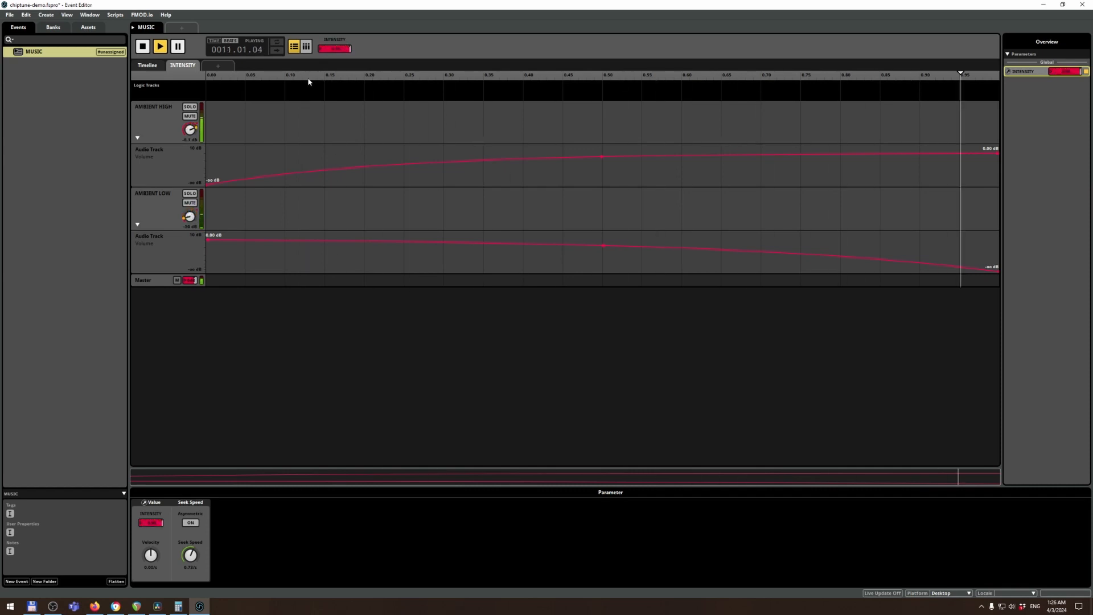
pyautogui.click(232, 77)
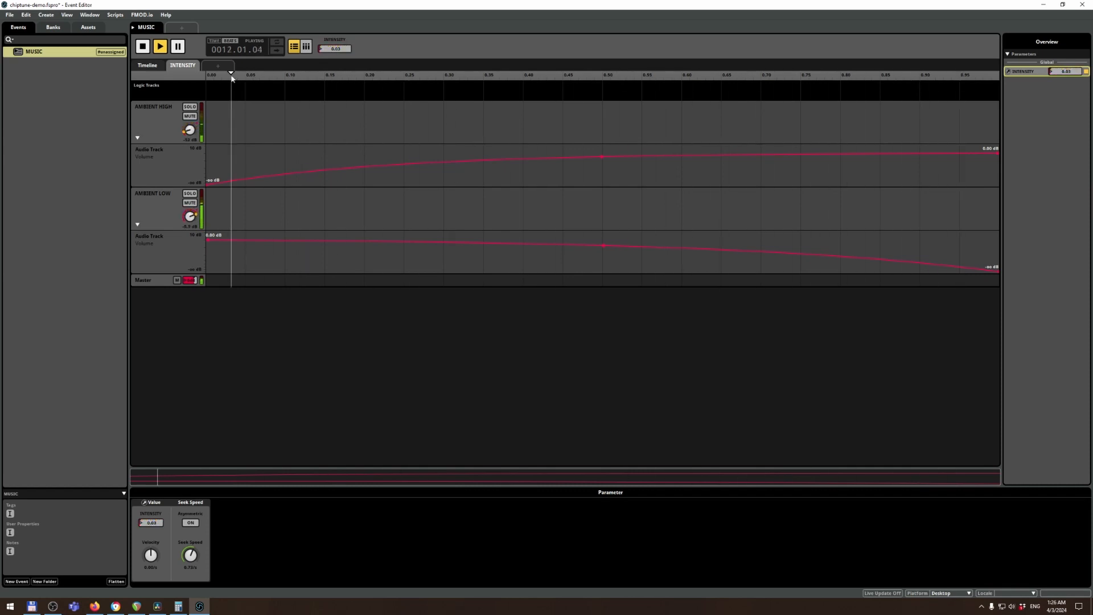
pyautogui.click(980, 80)
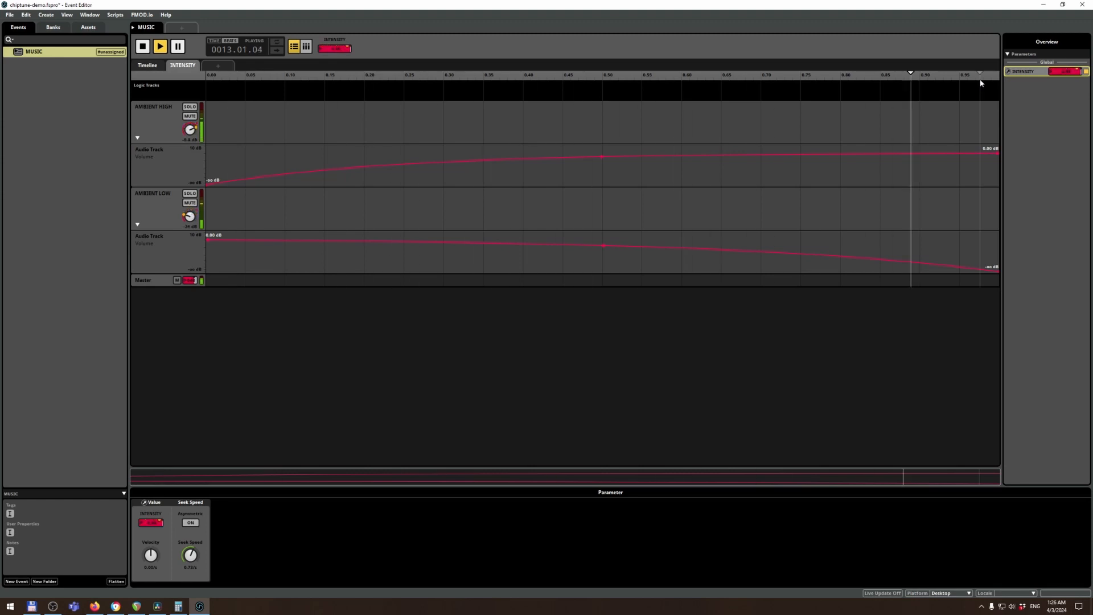
pyautogui.click(212, 77)
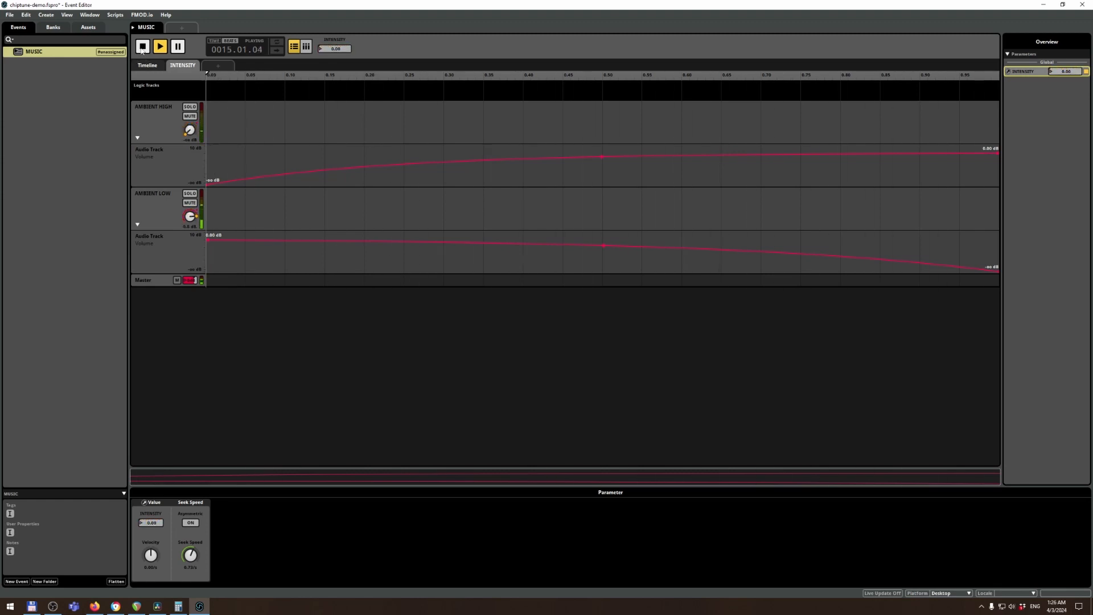
# - Check playback on the Timeline sheet, stop the event and save the project
pyautogui.click(152, 66)
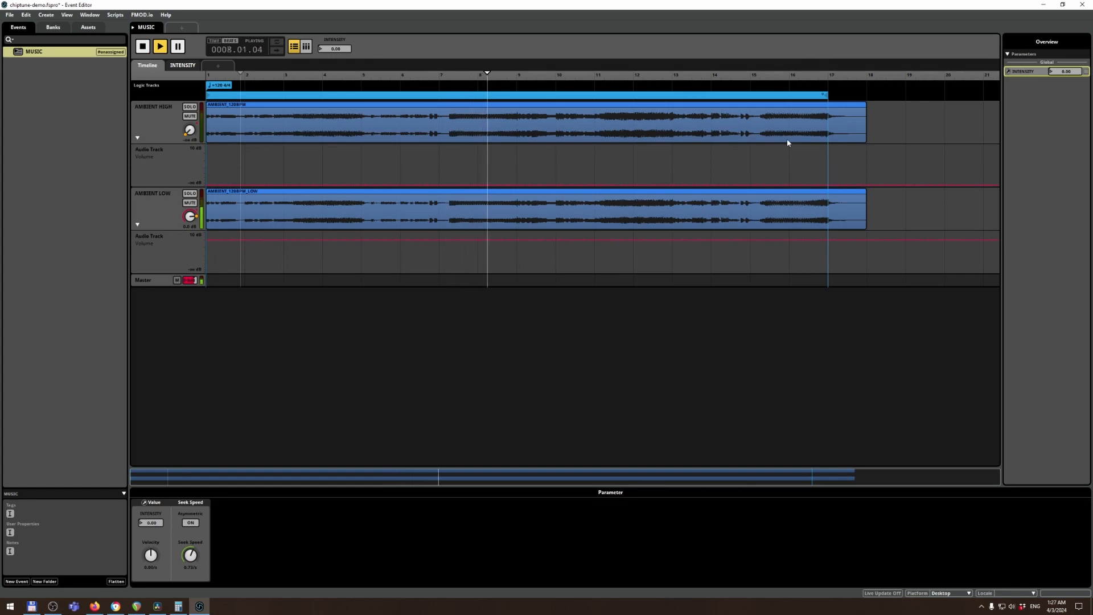
pyautogui.moveTo(344, 50)
pyautogui.mouseDown()
pyautogui.moveTo(343, 8)
pyautogui.moveTo(343, 51)
pyautogui.mouseUp()
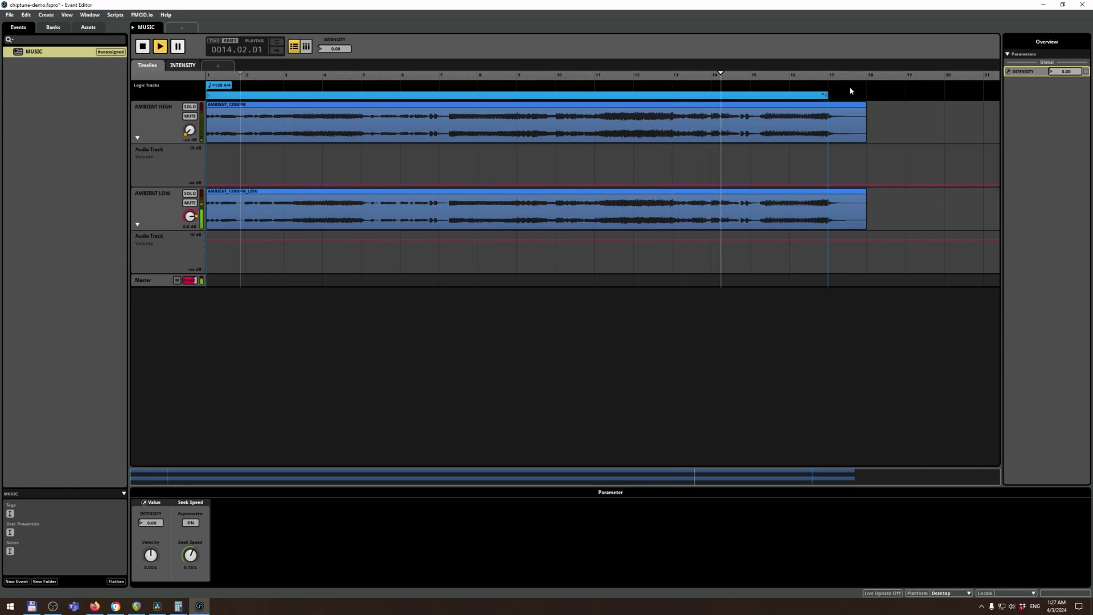
pyautogui.click(142, 46)
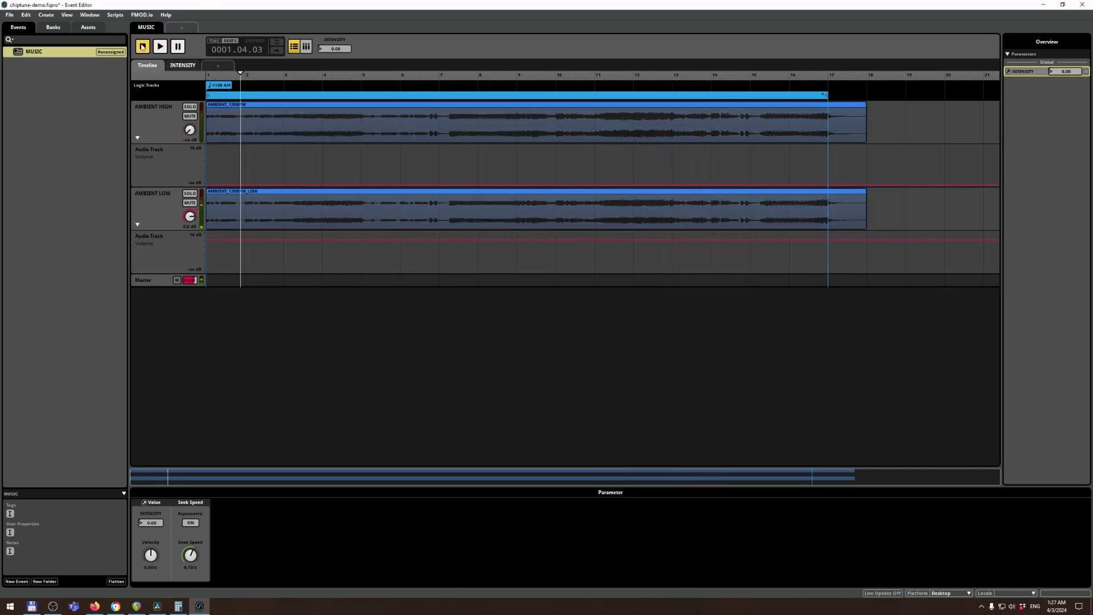
pyautogui.hotkey('ctrl', 's')
# - Add a new audio track to the MUSIC event and name it COMBAT
pyautogui.rightClick(163, 131)
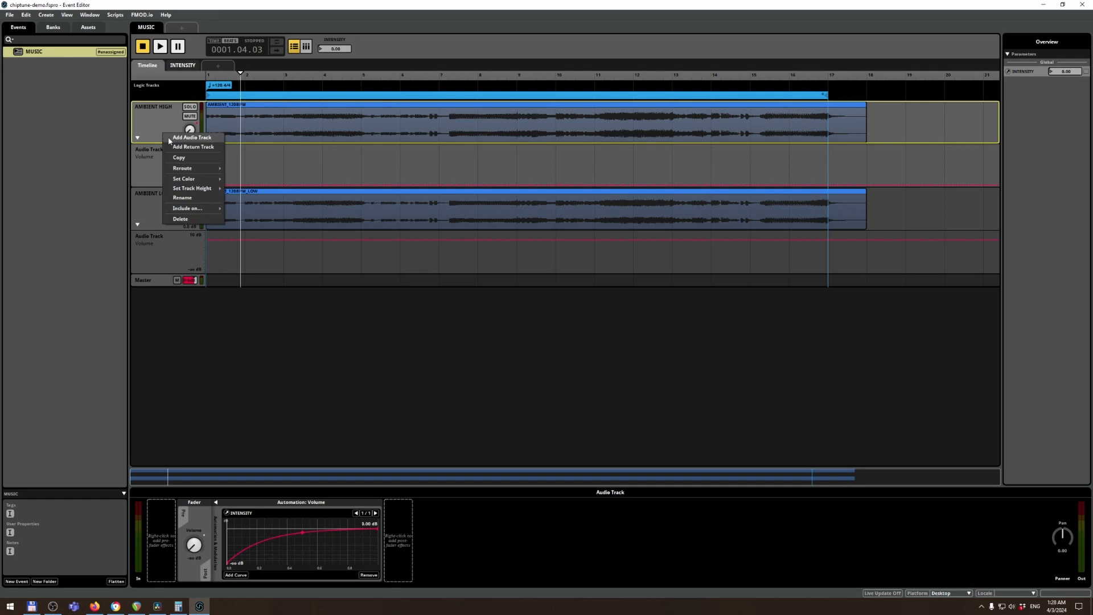
pyautogui.click(192, 138)
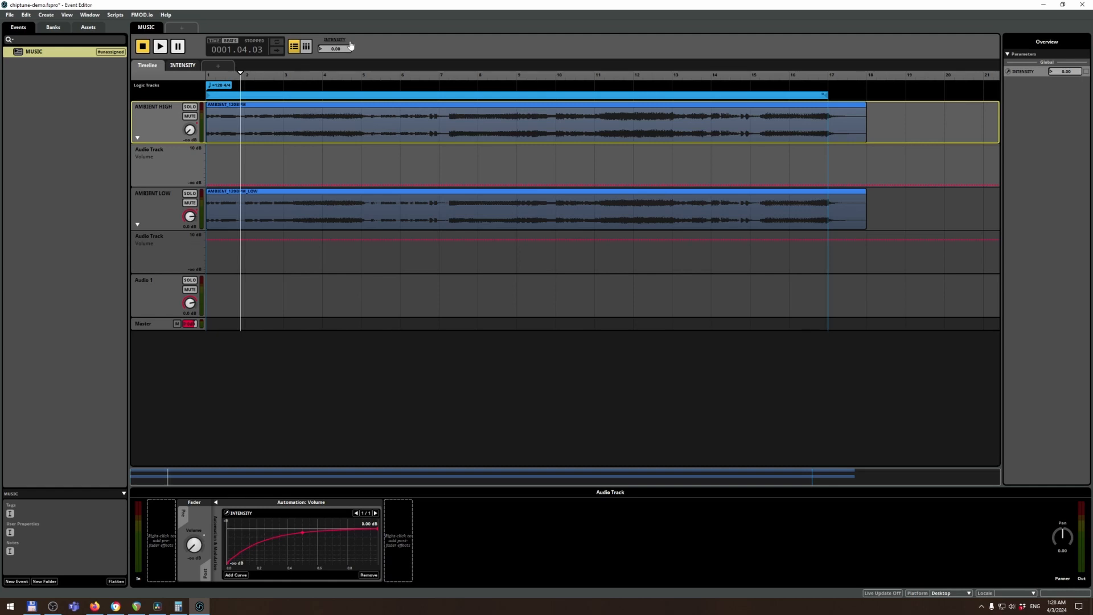
pyautogui.moveTo(329, 49); pyautogui.dragTo(329, 50)
pyautogui.click(149, 284)
pyautogui.doubleClick(143, 280)
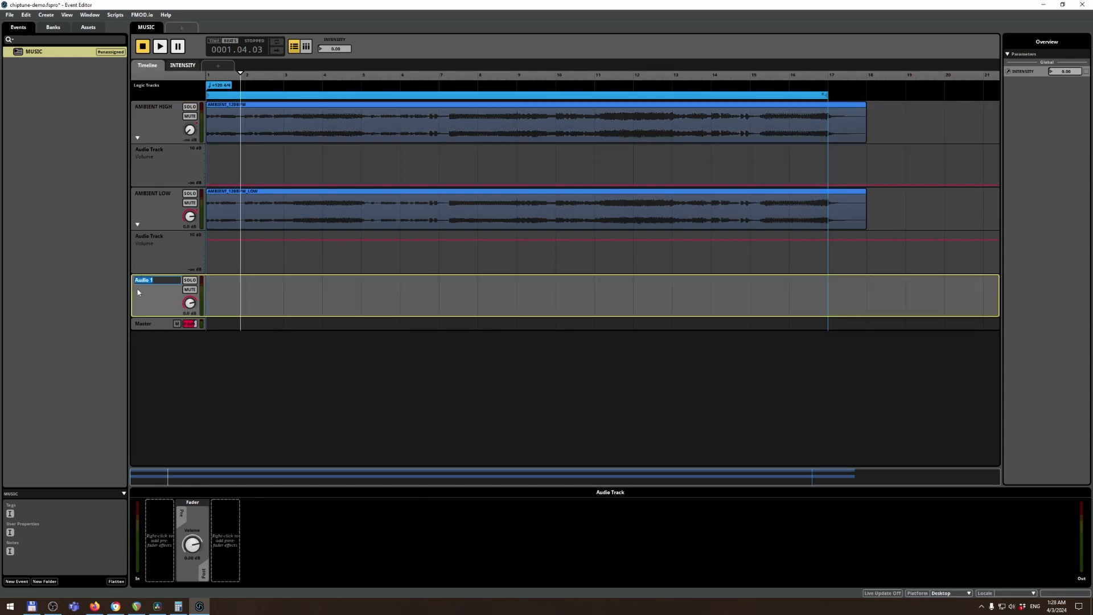
pyautogui.write('COMBAT')
pyautogui.press('Return')
# - Switch to Total Commander and open the Desktop's assets folder in the pane that lists the videos
pyautogui.hotkey('alt', 'Tab')
pyautogui.press('Tab')
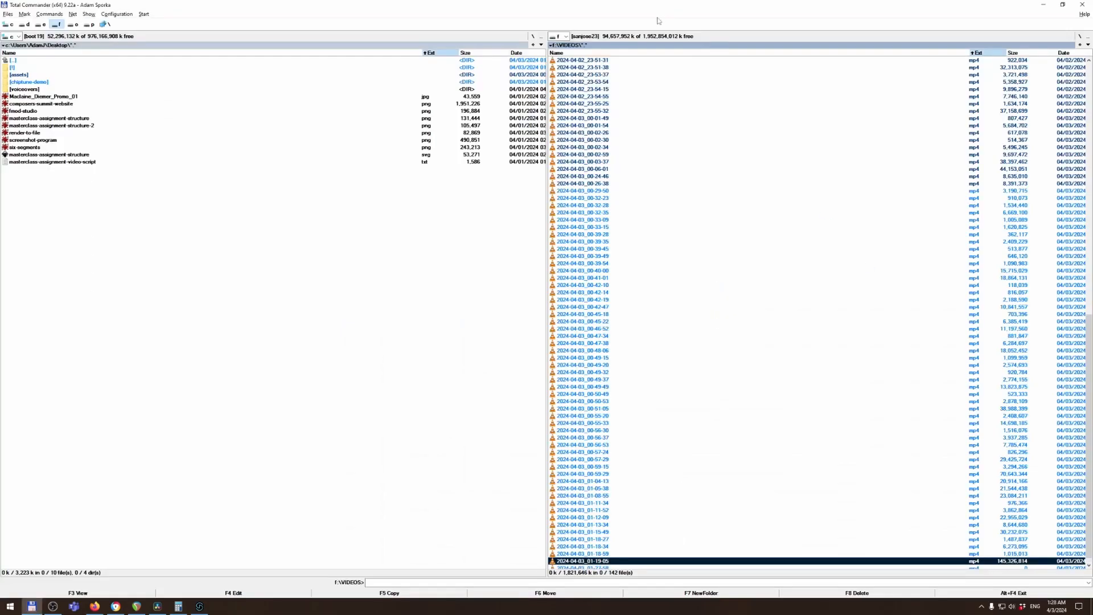
pyautogui.press('Tab')
pyautogui.press('Tab')
pyautogui.hotkey('ctrl', 'Right')
pyautogui.press('Tab')
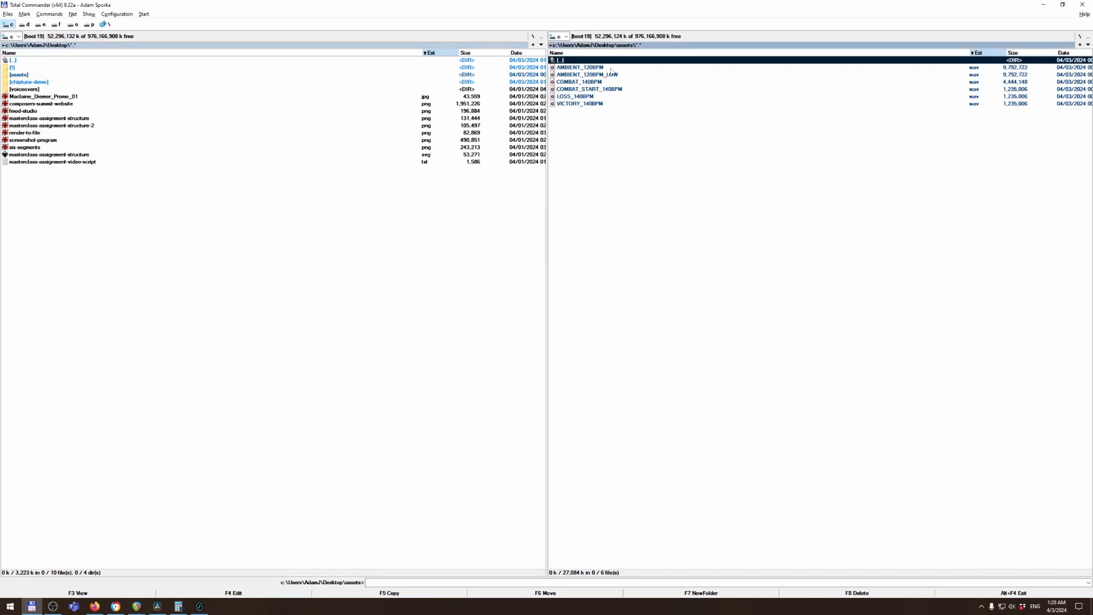
# - Highlight the COMBAT_140BPM WAV file in the assets folder
pyautogui.press('Down')
pyautogui.press('Down')
pyautogui.press('Down')
pyautogui.press('Down')
pyautogui.press('Down')
pyautogui.press('Up')
pyautogui.press('Up')
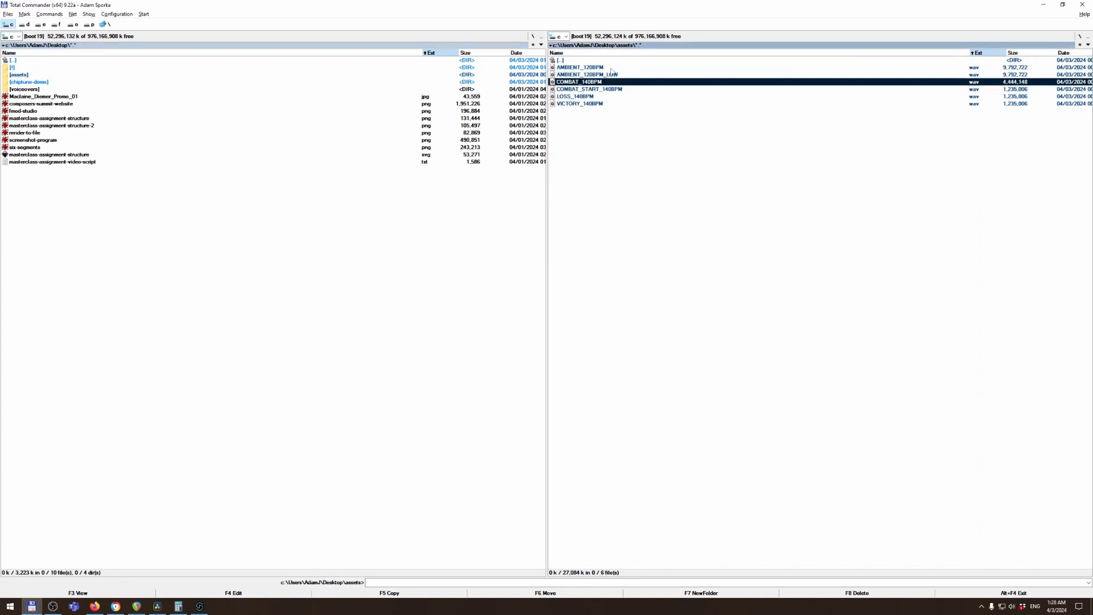
# - Bring COMBAT_START_140BPM.wav from the assets folder into FMOD Studio and place it on the COMBAT track at bar 20
pyautogui.press('Down')
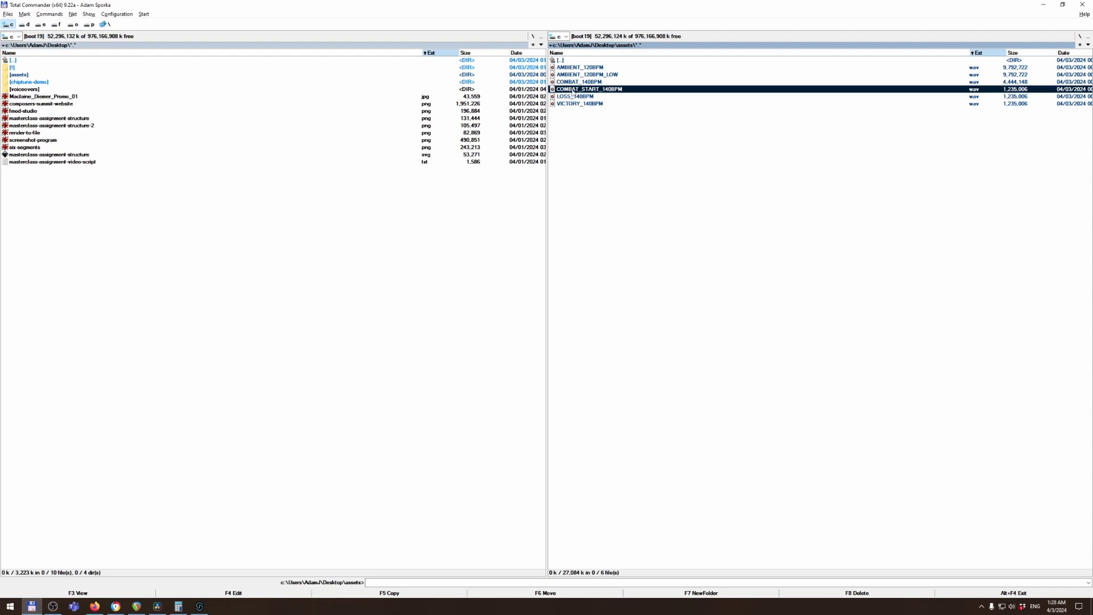
pyautogui.hotkey('alt', 'Tab')
pyautogui.moveTo(572, 91); pyautogui.dragTo(946, 294)
pyautogui.moveTo(621, 476); pyautogui.dragTo(759, 476)
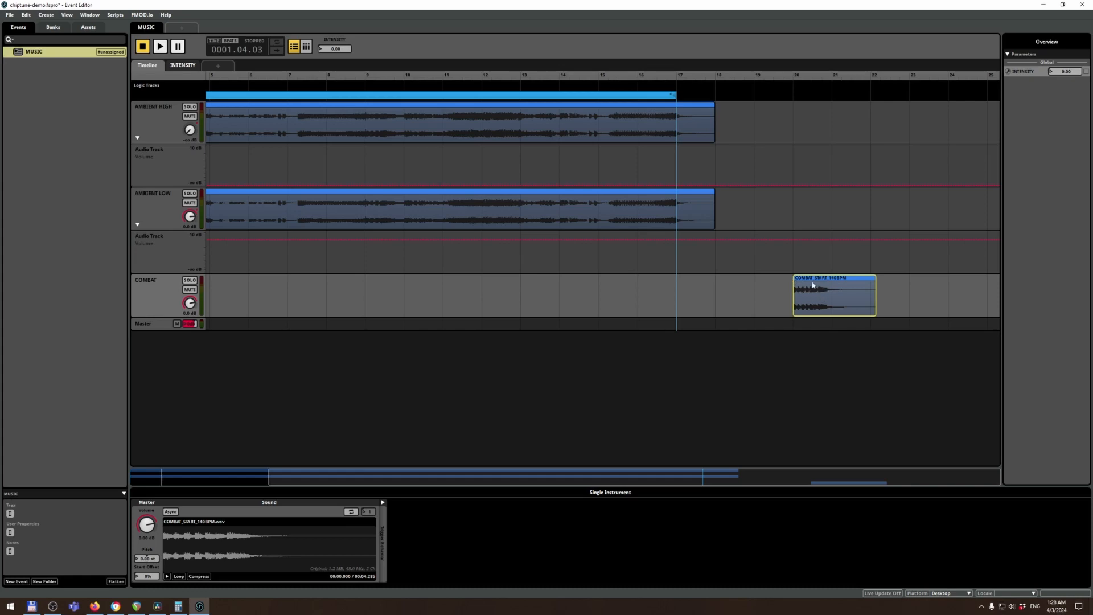
# - Add a 140 BPM tempo marker at bar 20 and move it up to the uppermost logic track row
pyautogui.rightClick(795, 97)
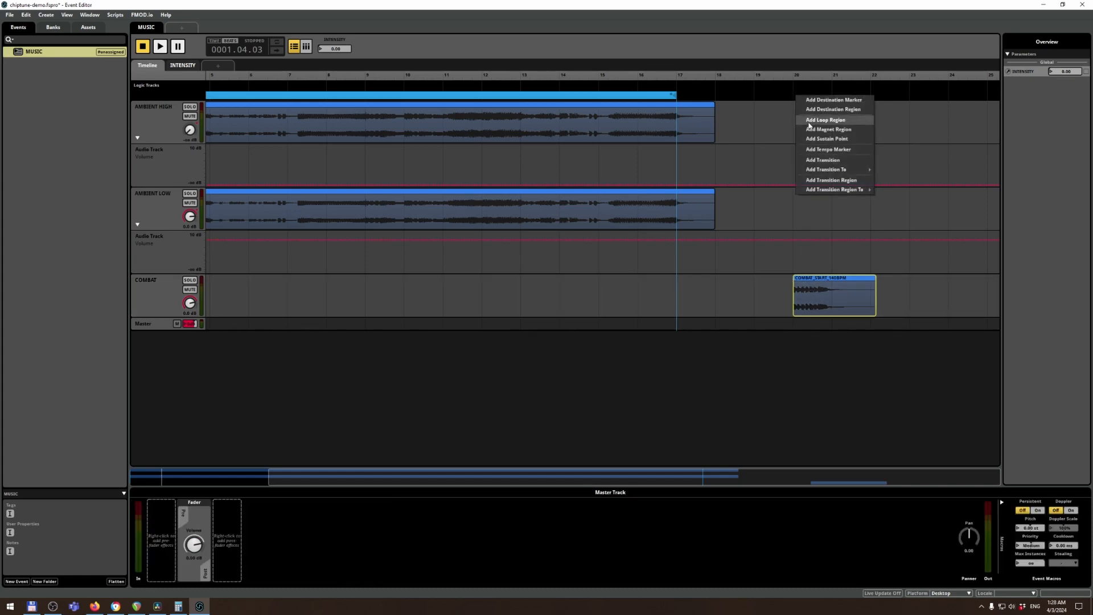
pyautogui.click(820, 155)
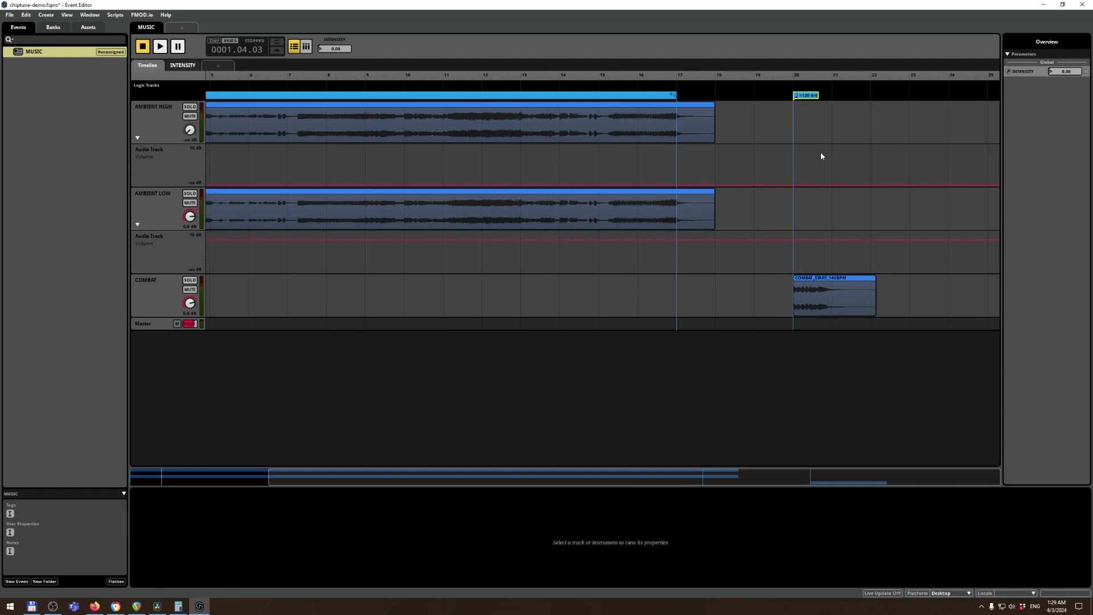
pyautogui.doubleClick(812, 96)
pyautogui.write('140')
pyautogui.press('Return')
pyautogui.moveTo(804, 93); pyautogui.dragTo(803, 90)
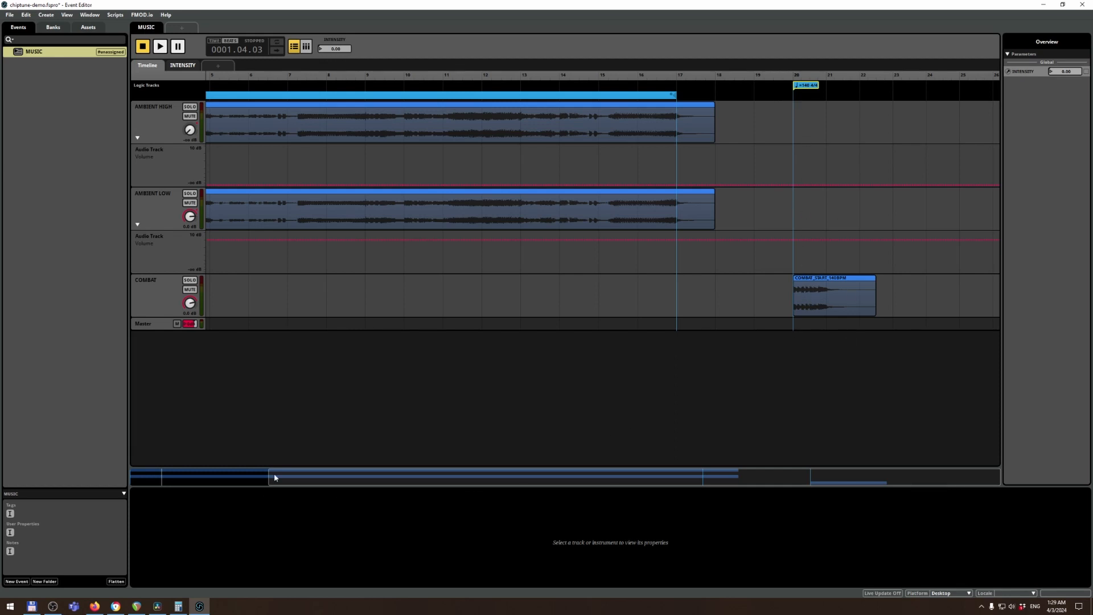
# - Add a destination marker at bar 1, below the loop region, and name it AMBIENT
pyautogui.moveTo(267, 476); pyautogui.dragTo(108, 487)
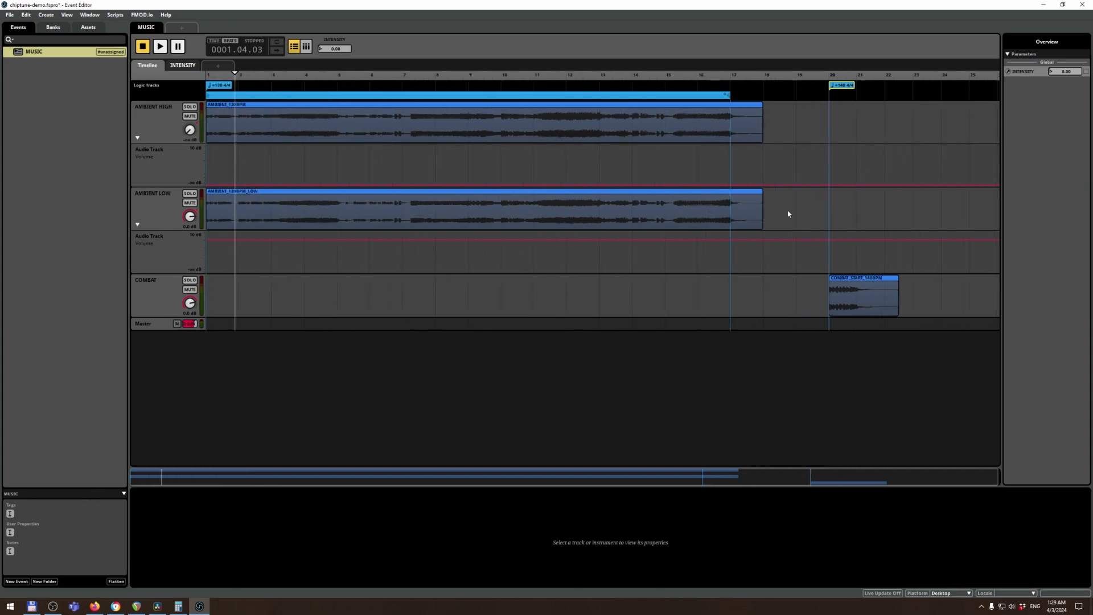
pyautogui.rightClick(276, 86)
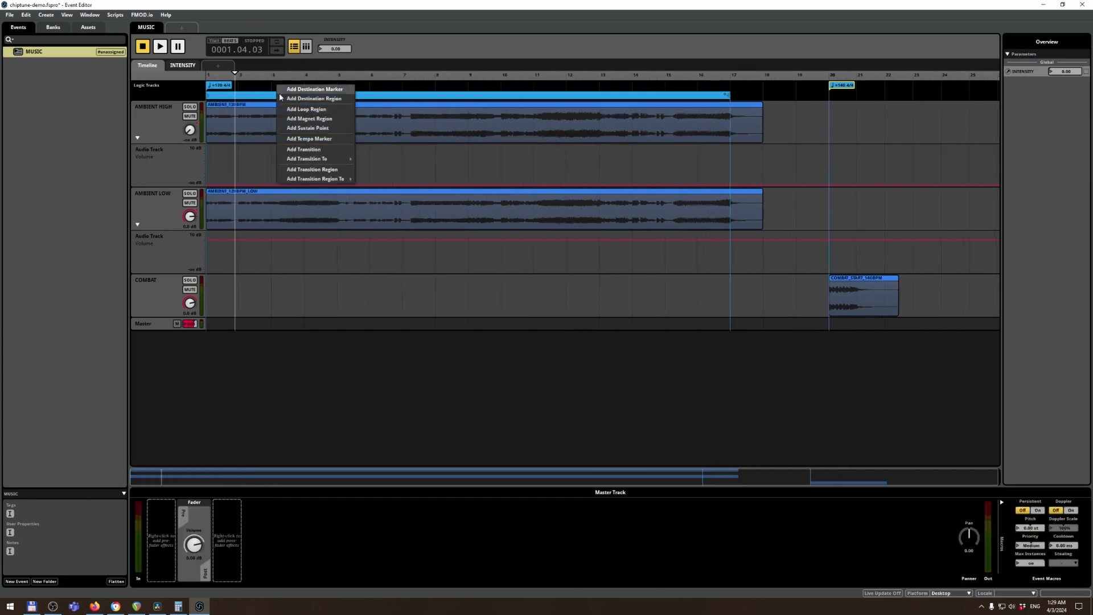
pyautogui.click(314, 90)
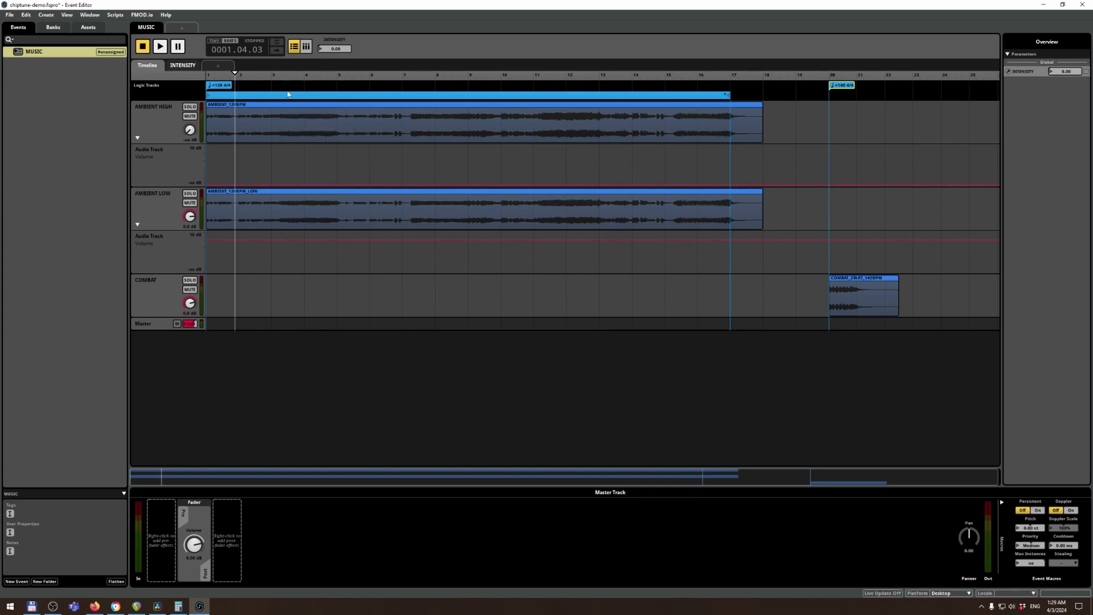
pyautogui.moveTo(274, 96); pyautogui.dragTo(217, 111)
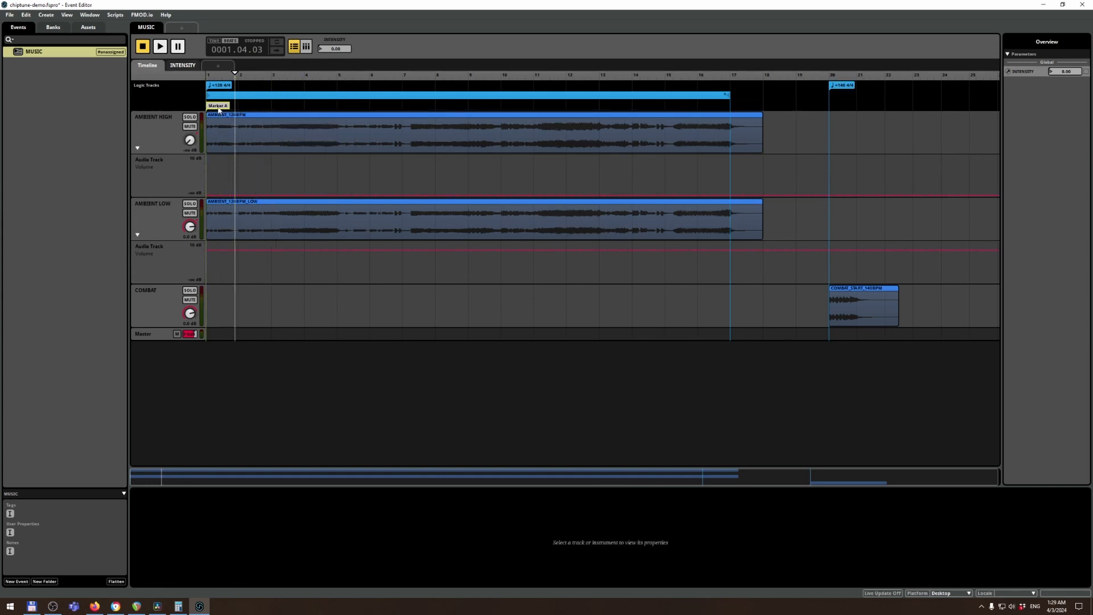
pyautogui.rightClick(253, 107)
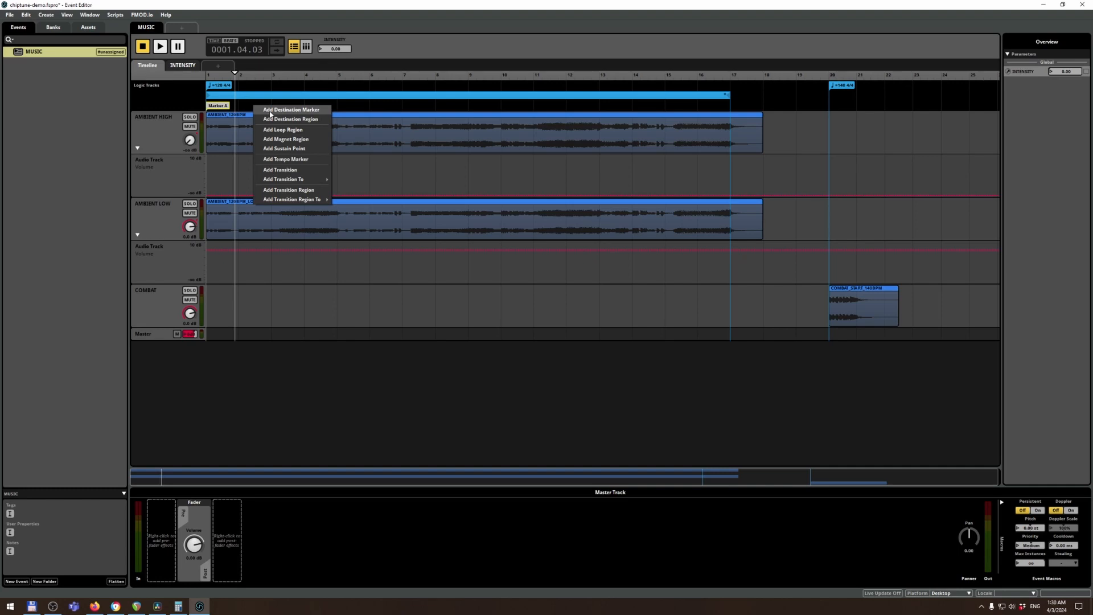
pyautogui.click(218, 105)
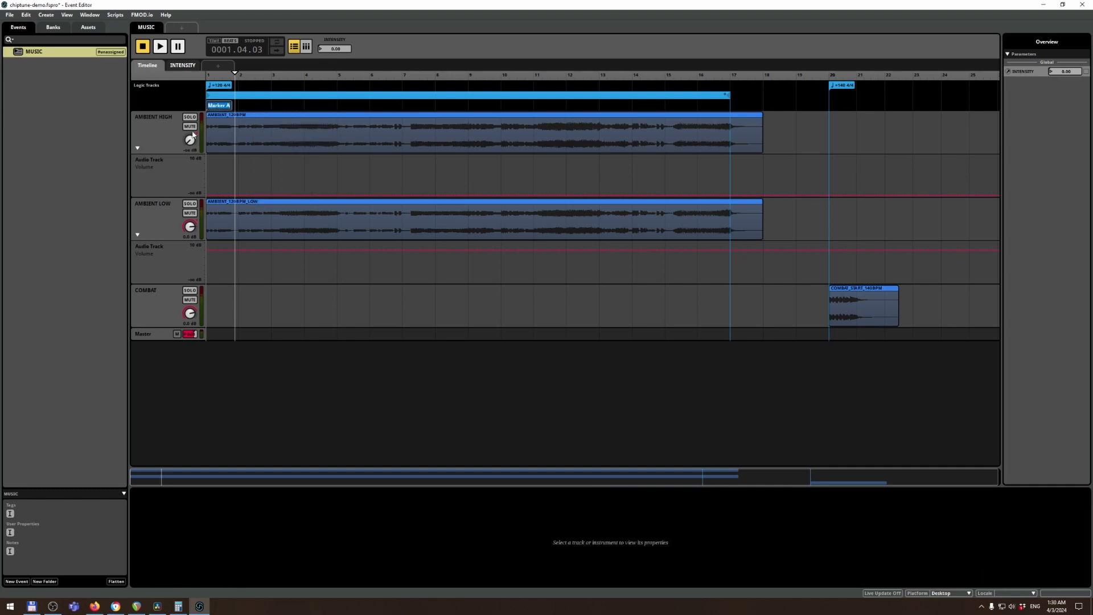
pyautogui.write('AMBIENT')
pyautogui.press('Return')
# - Add a destination marker named COMBAT_START at bar 20 and move both destination markers one logic track row down
pyautogui.rightClick(832, 106)
pyautogui.click(851, 109)
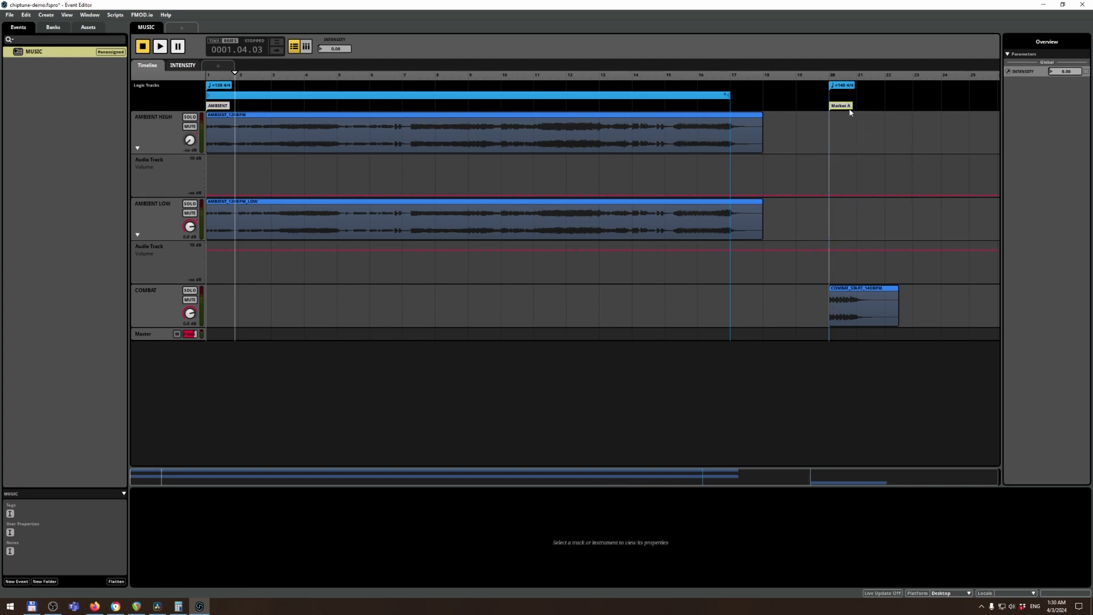
pyautogui.doubleClick(841, 107)
pyautogui.write('COMB')
pyautogui.write('AT_START')
pyautogui.press('Return')
pyautogui.moveTo(217, 119); pyautogui.dragTo(218, 120)
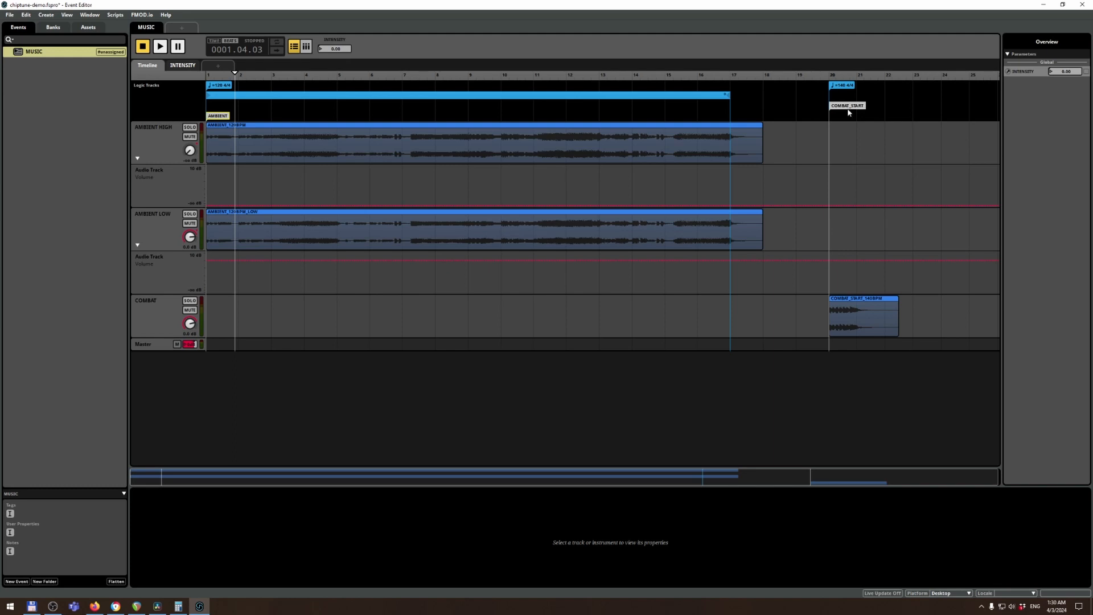
pyautogui.moveTo(848, 108); pyautogui.dragTo(848, 123)
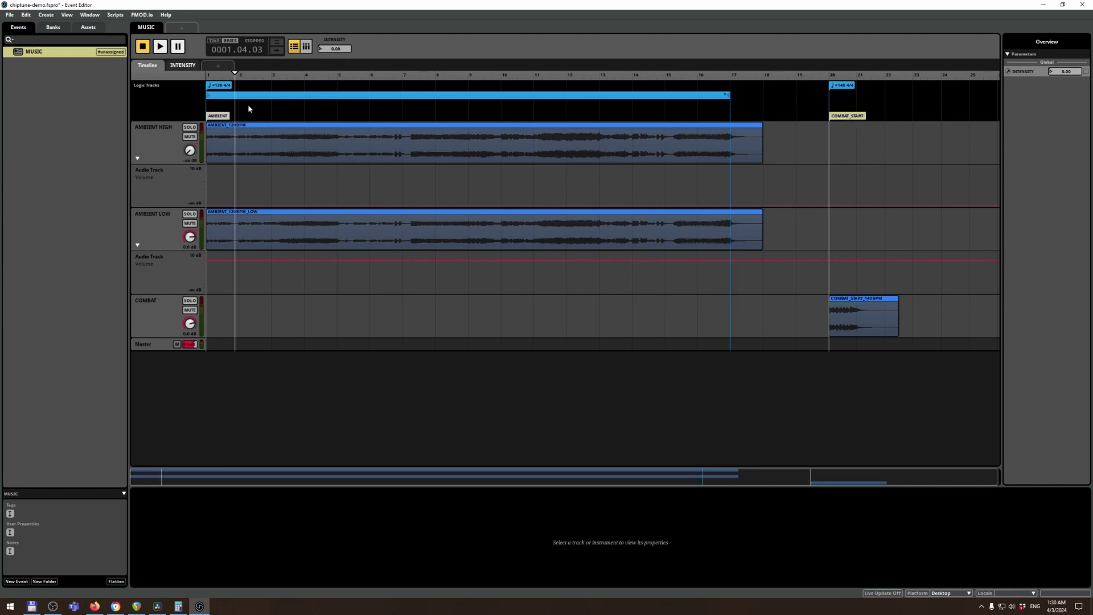
# - Add a transition marker at bar 3 with COMBAT_START as its destination and play the event to test the jump
pyautogui.rightClick(270, 106)
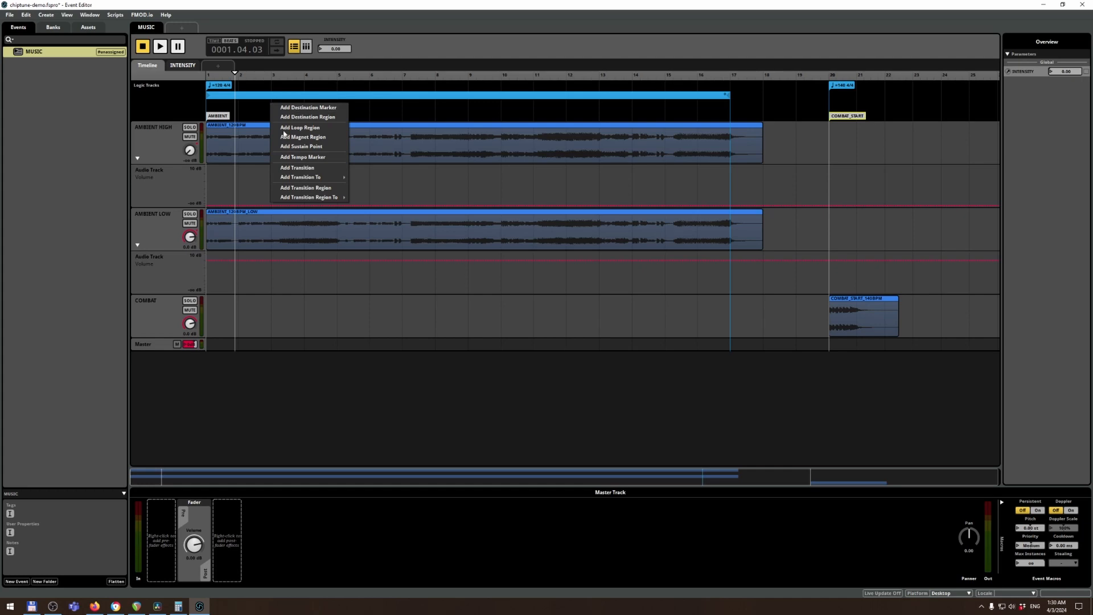
pyautogui.click(296, 167)
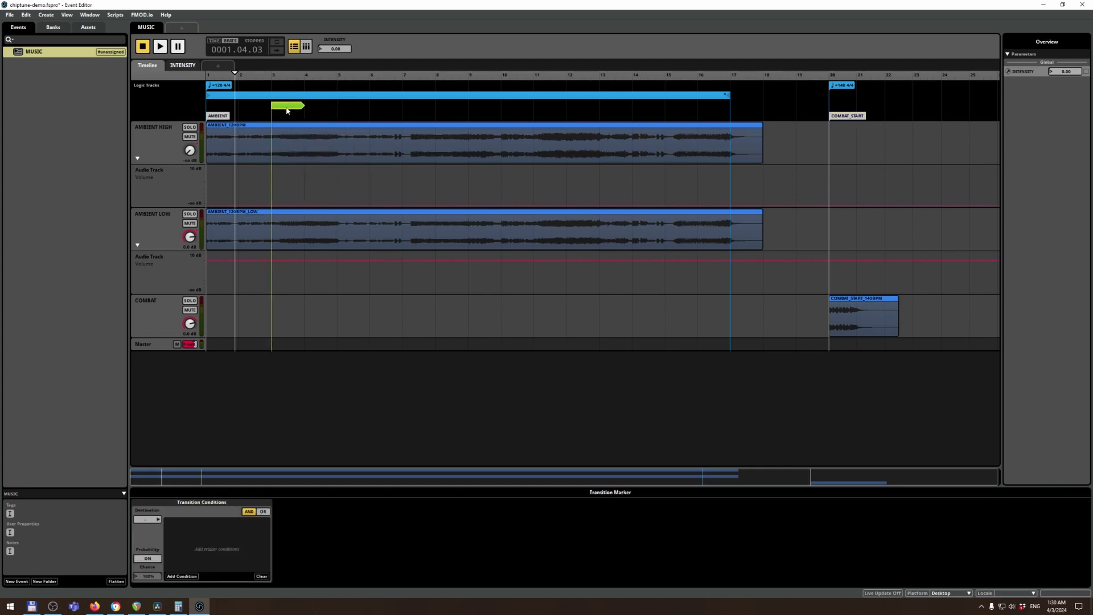
pyautogui.click(152, 519)
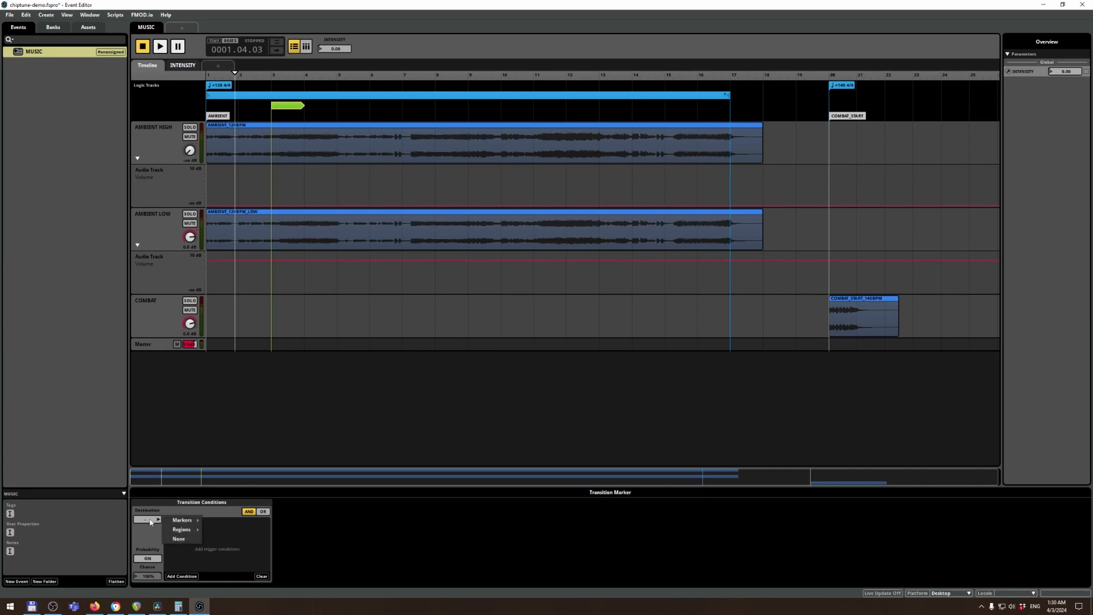
pyautogui.moveTo(184, 521)
pyautogui.click(231, 528)
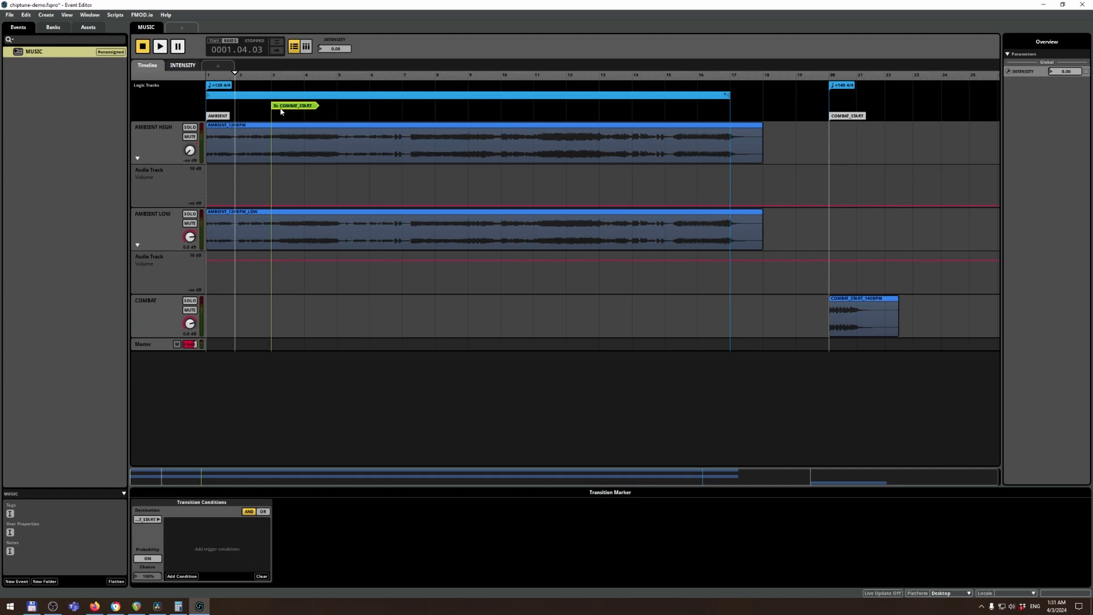
pyautogui.press('space')
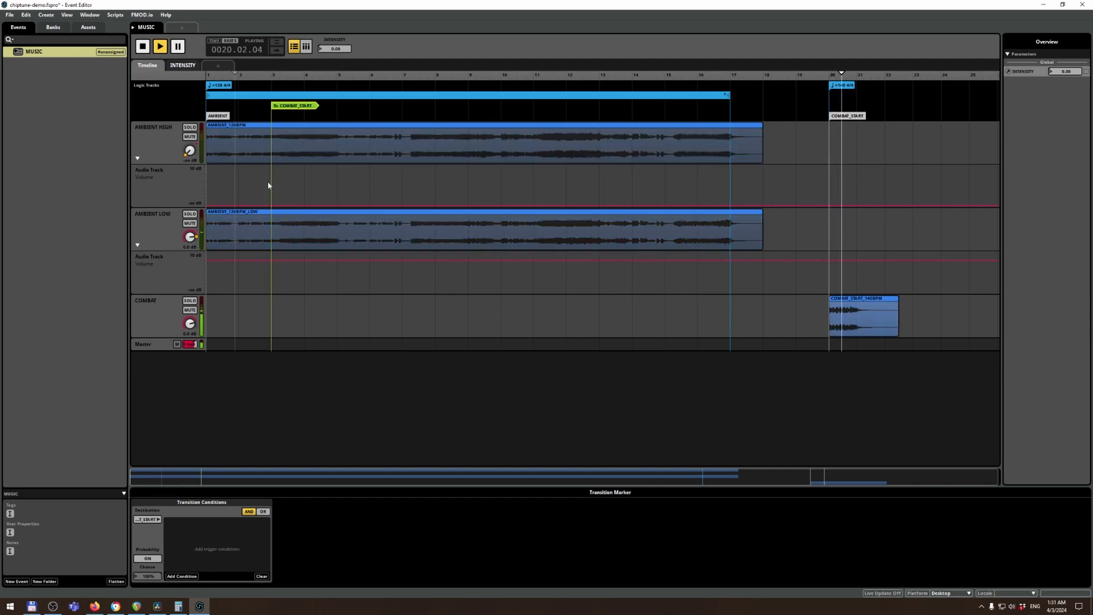
pyautogui.press('space')
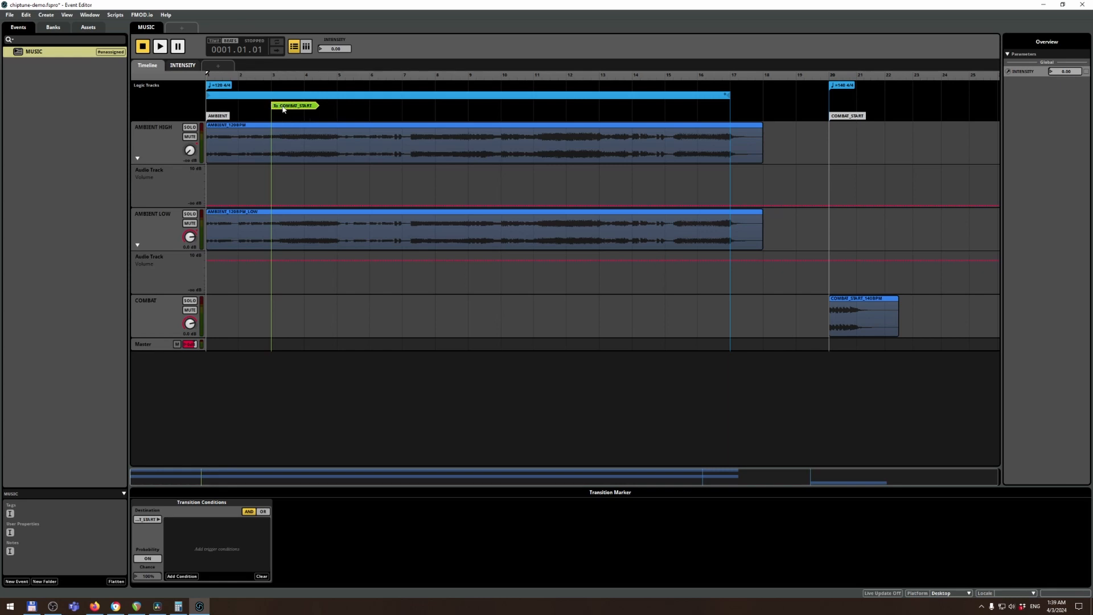
# - Add a parameter condition to the transition using a new user labeled parameter named CONTEXT
pyautogui.click(177, 577)
pyautogui.moveTo(194, 561)
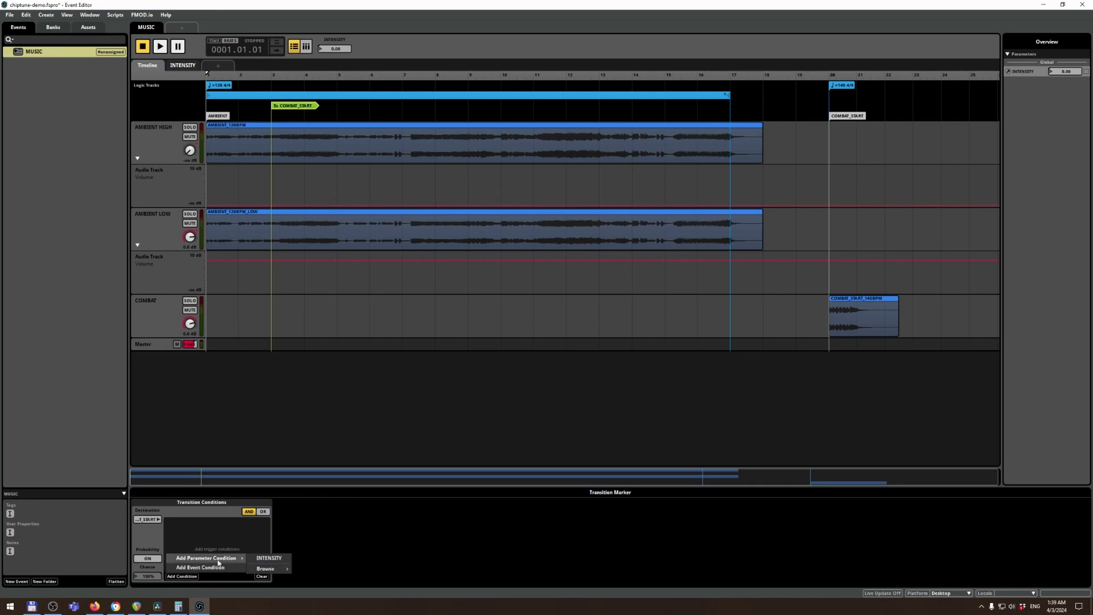
pyautogui.moveTo(256, 572)
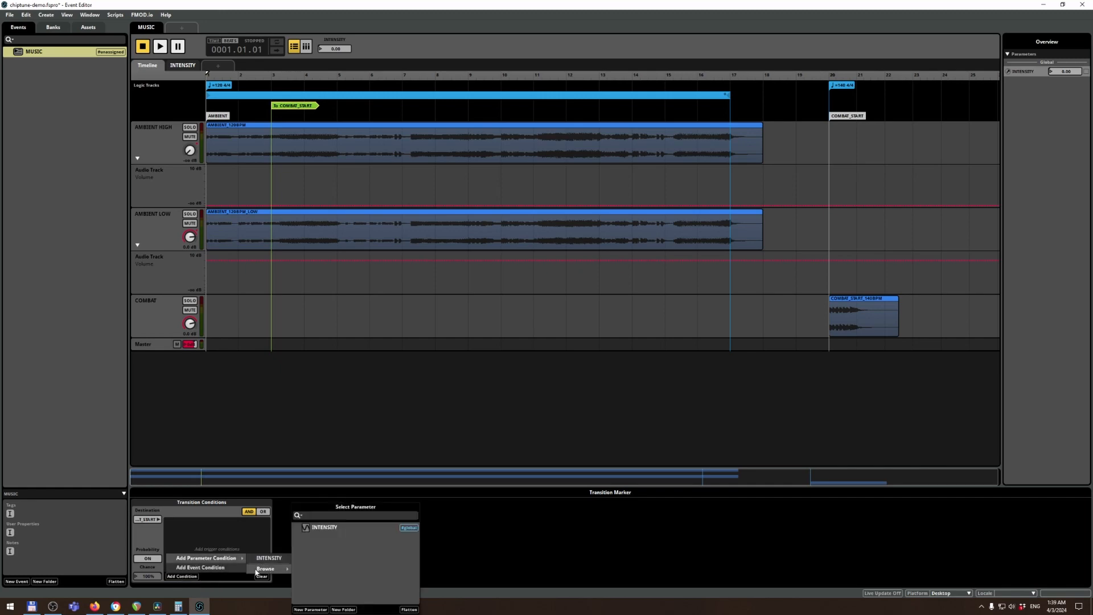
pyautogui.click(311, 610)
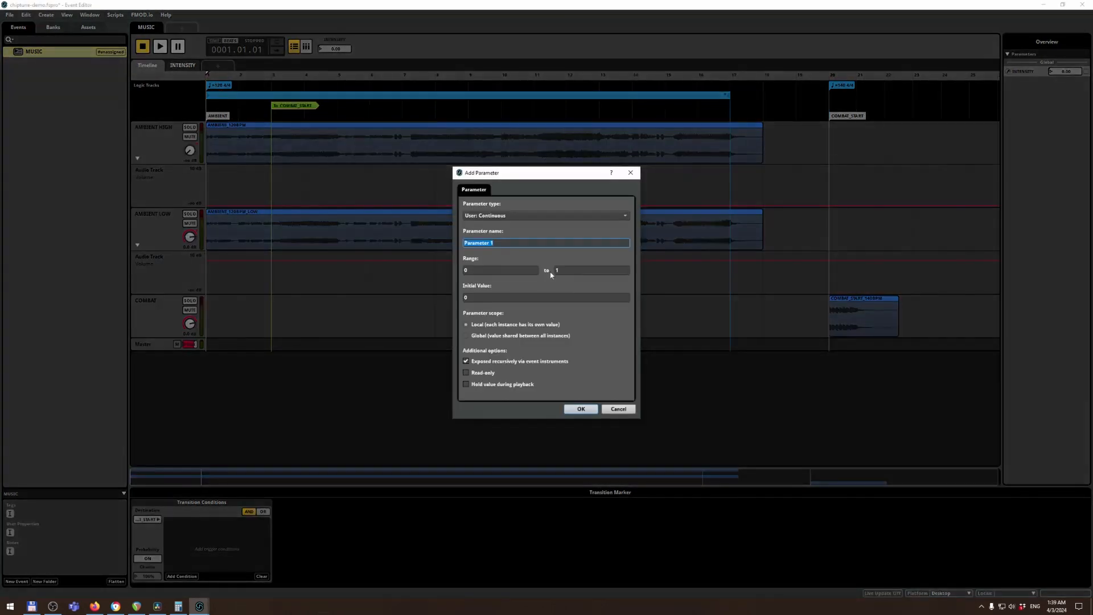
pyautogui.click(476, 218)
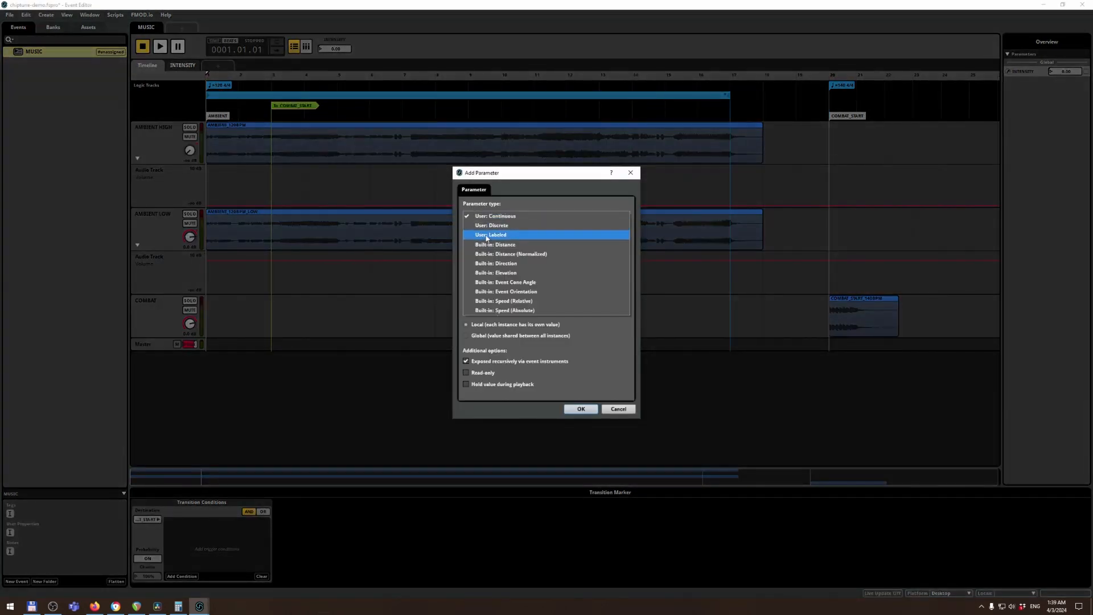
pyautogui.click(487, 235)
pyautogui.moveTo(501, 245); pyautogui.dragTo(406, 245)
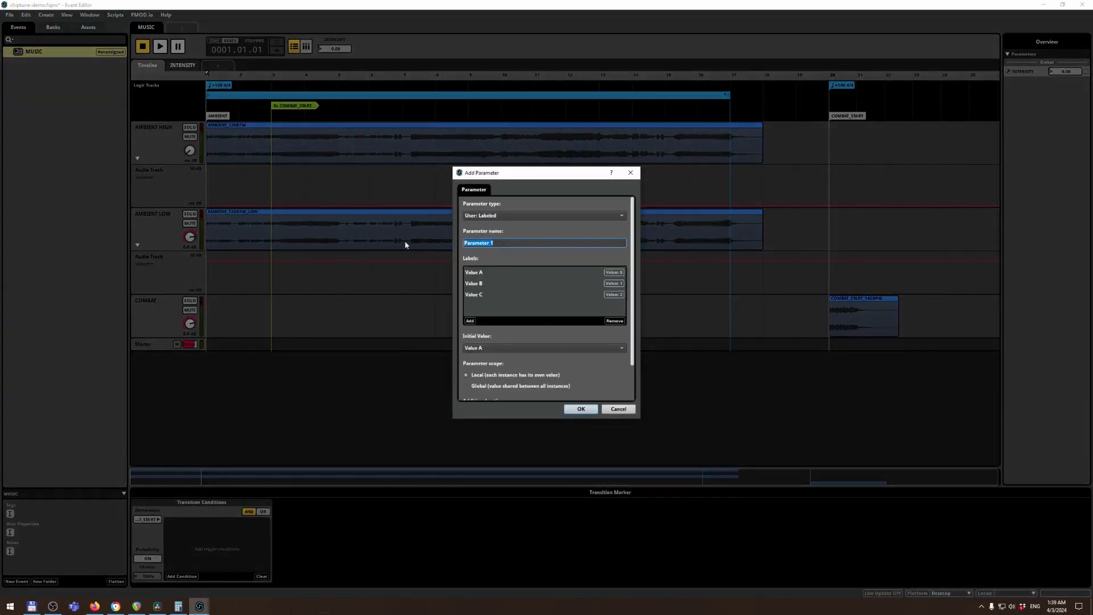
pyautogui.write('CONTEXT')
pyautogui.press('Return')
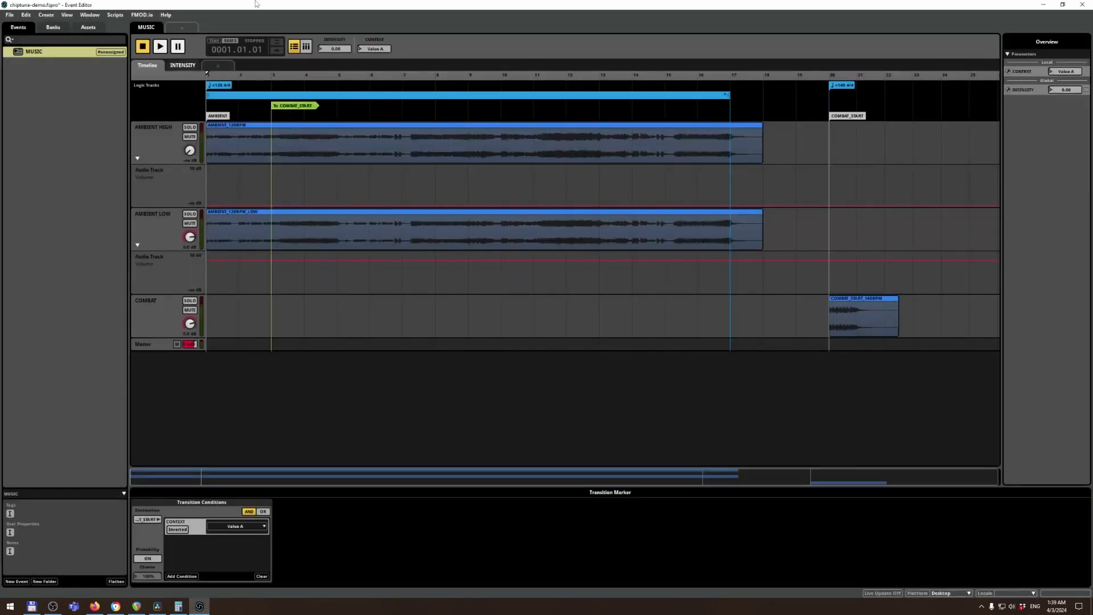
# - Edit the CONTEXT parameter and remove its Value C label
pyautogui.rightClick(370, 47)
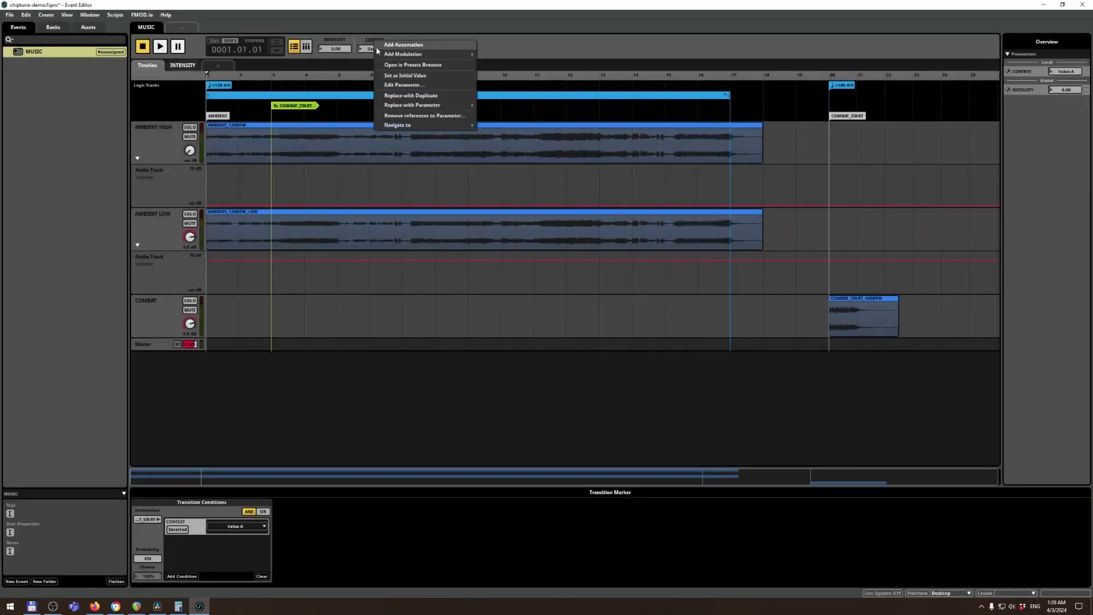
pyautogui.click(397, 86)
pyautogui.click(478, 294)
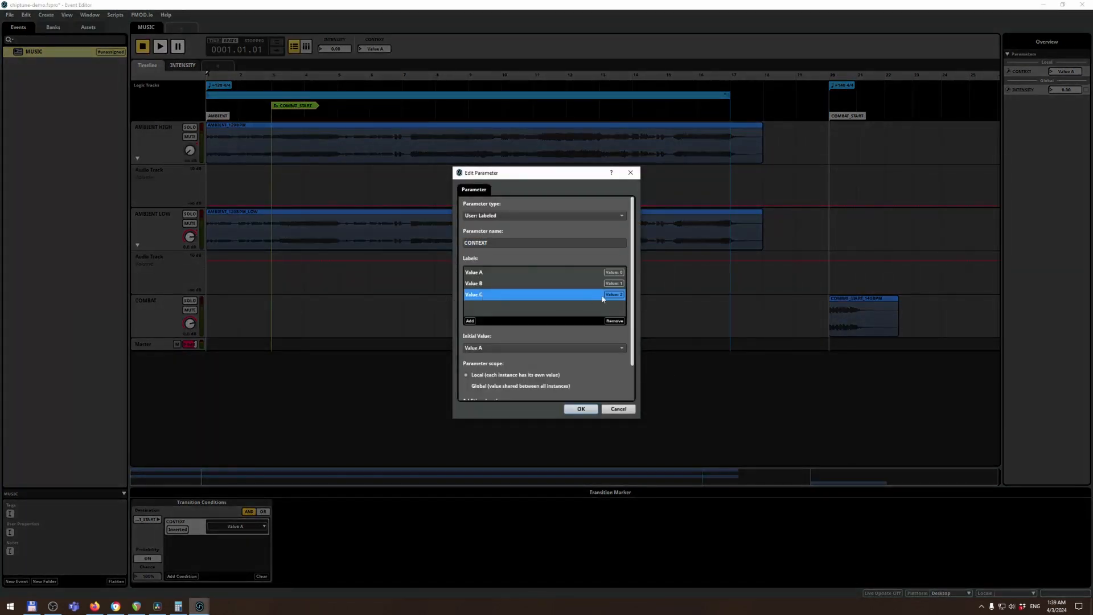
pyautogui.click(613, 321)
pyautogui.click(476, 284)
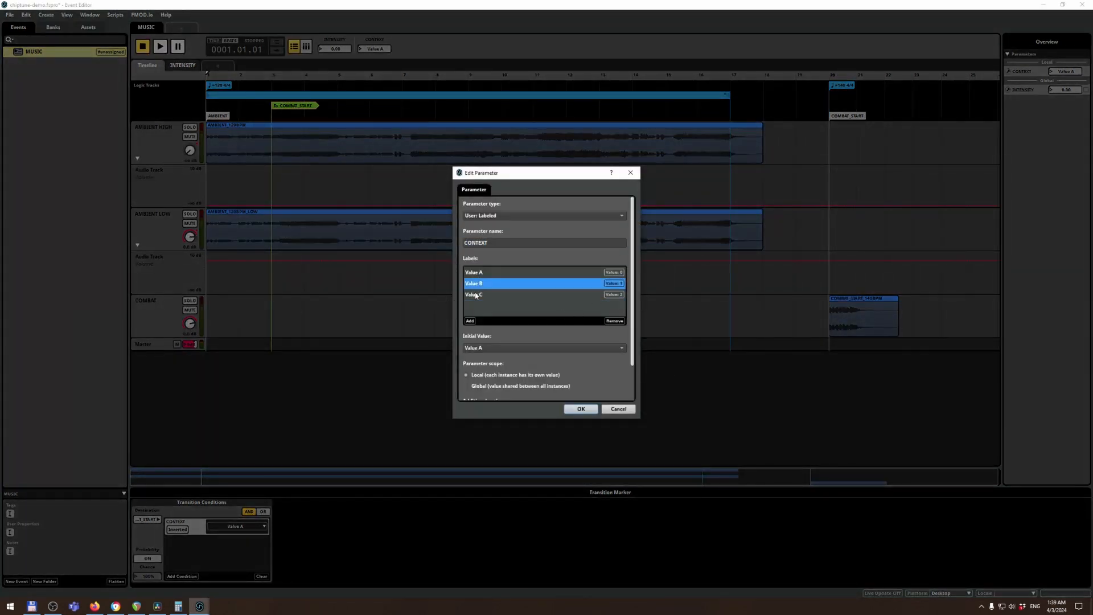
pyautogui.click(475, 294)
pyautogui.click(614, 320)
# - Rename the CONTEXT parameter's labels Value A and Value B to AMBIENT and COMBAT
pyautogui.doubleClick(471, 274)
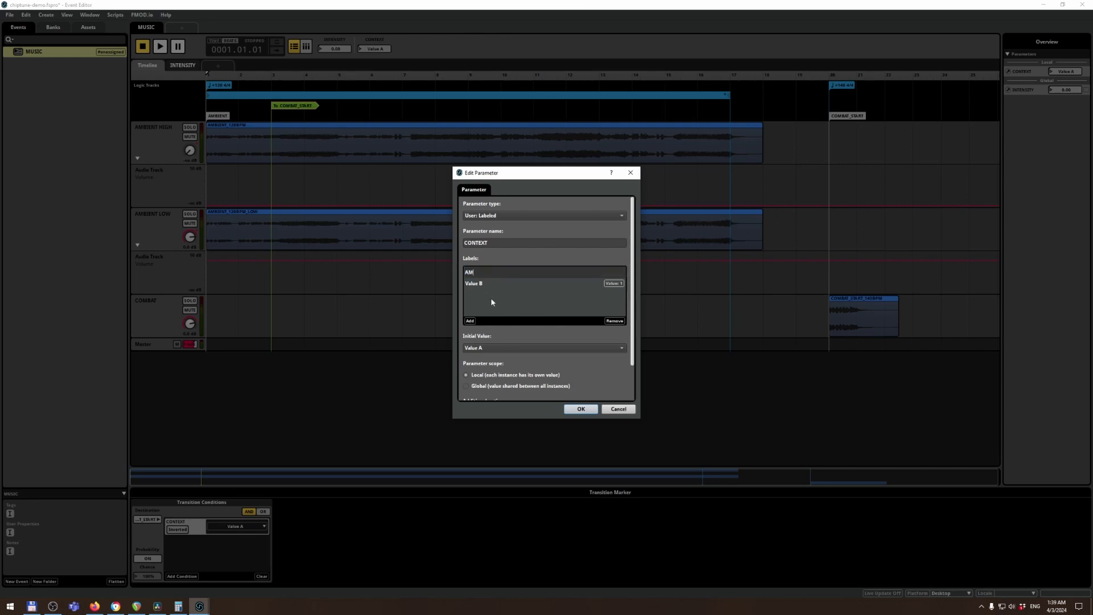
pyautogui.write('AMBIENT')
pyautogui.press('Return')
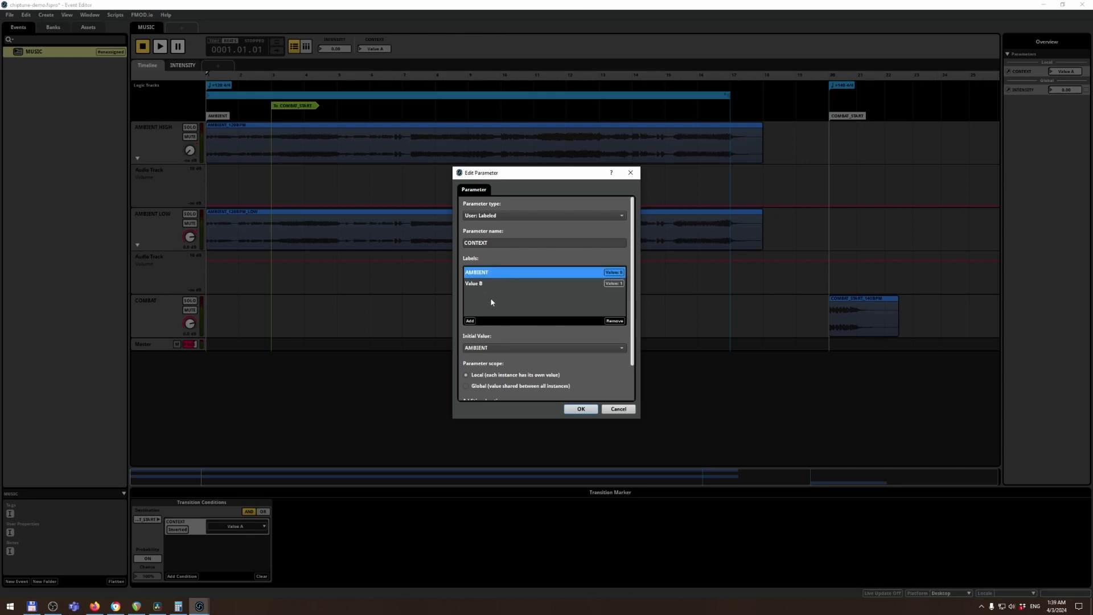
pyautogui.doubleClick(478, 283)
pyautogui.write('COMBAT')
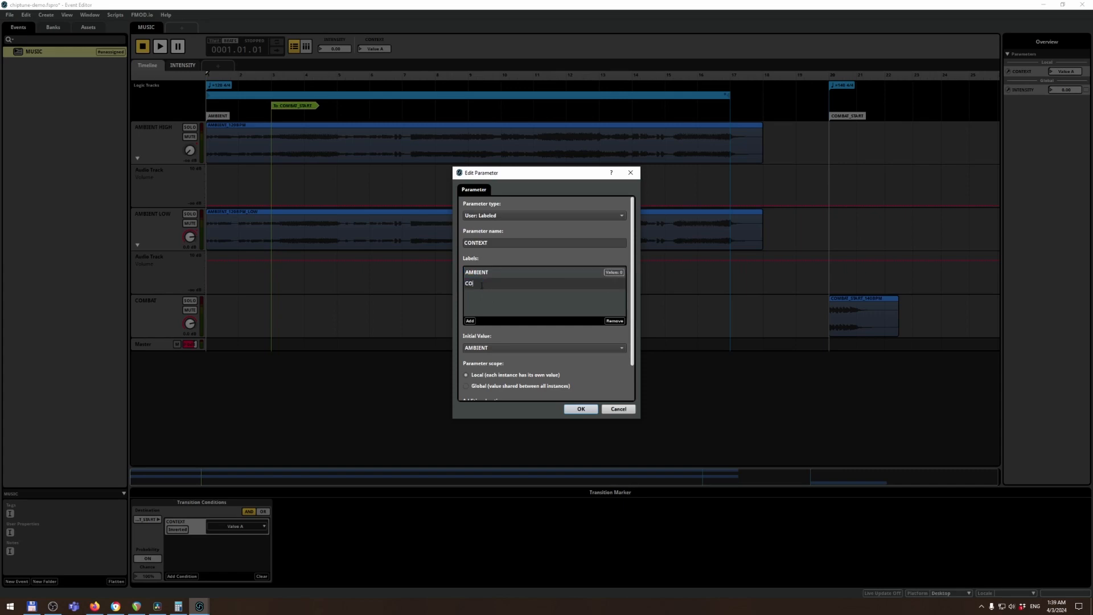
# - Make the CONTEXT parameter's scope global and set the transition condition's CONTEXT value to COMBAT
pyautogui.click(483, 385)
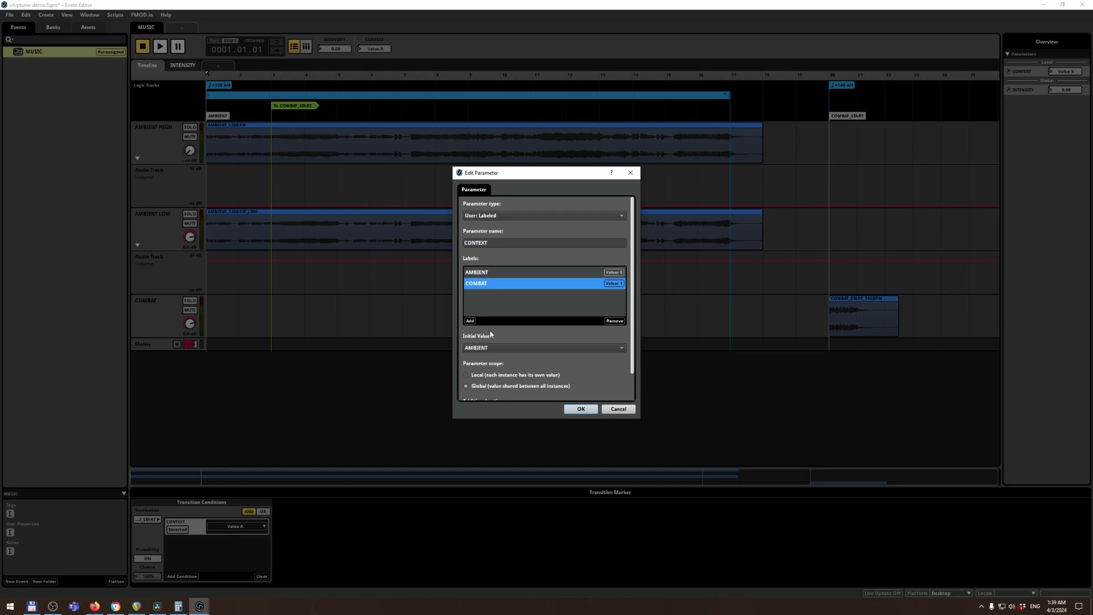
pyautogui.click(586, 408)
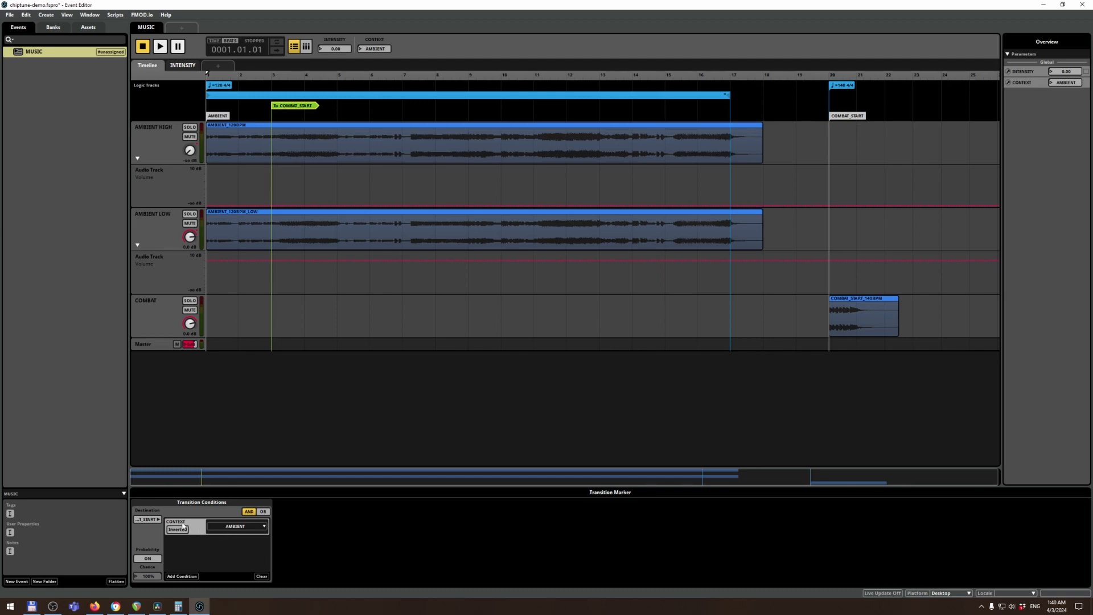
pyautogui.click(225, 525)
pyautogui.click(225, 545)
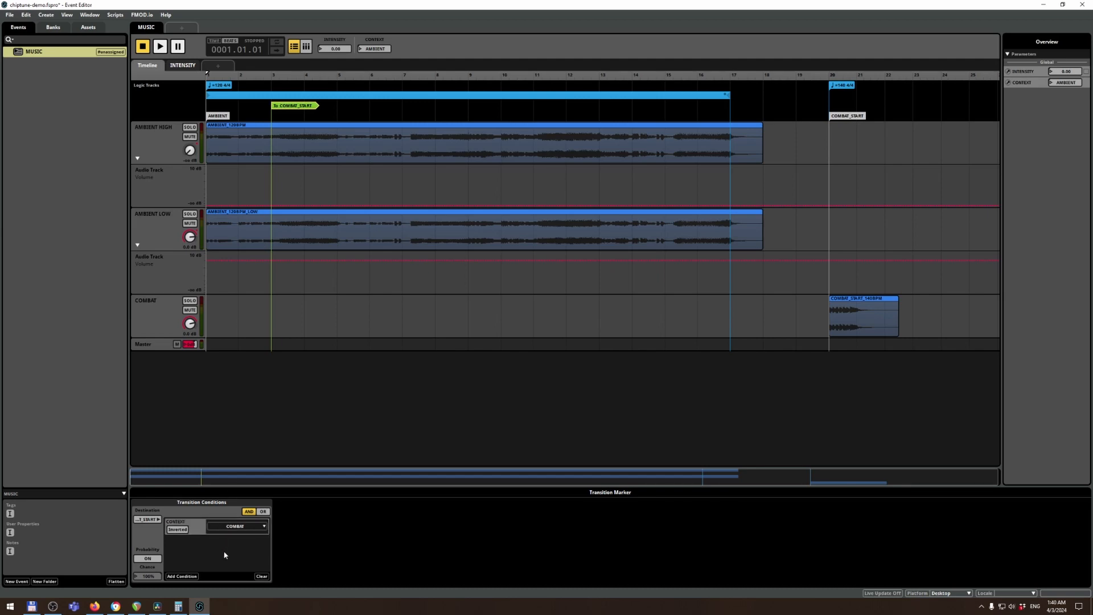
# - Audition the transition marker at bar 3 from bar 2, once with CONTEXT at AMBIENT and once at COMBAT
pyautogui.click(251, 75)
pyautogui.press('space')
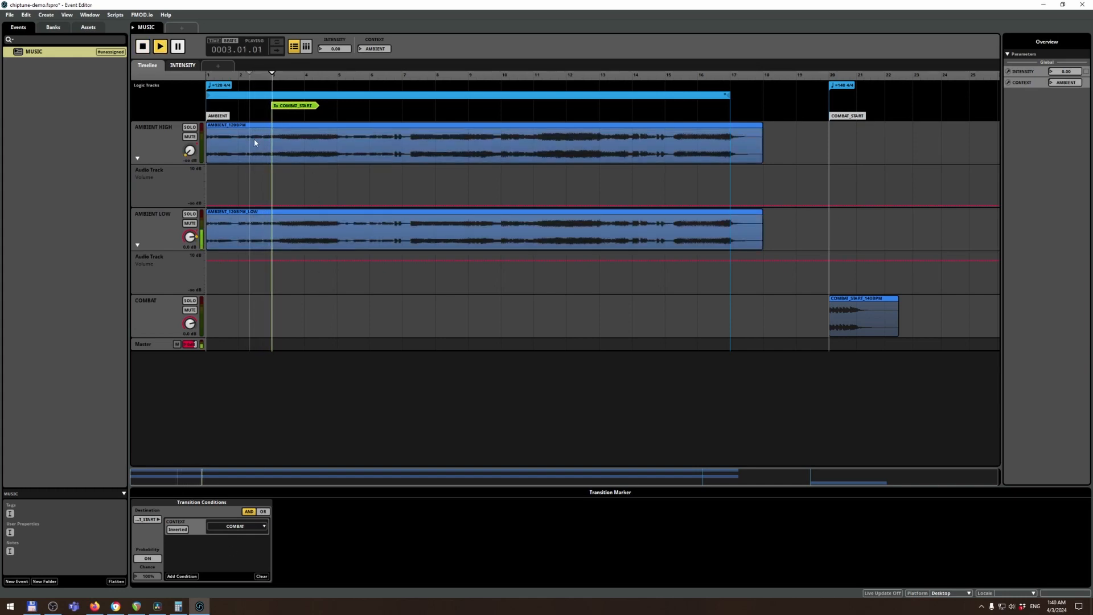
pyautogui.press('space')
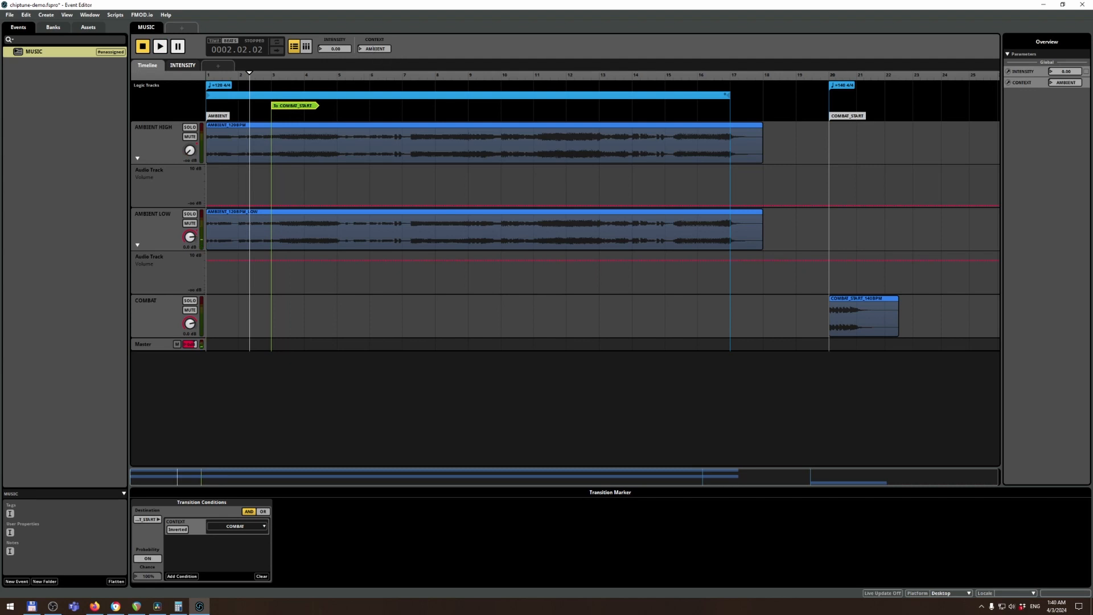
pyautogui.click(377, 48)
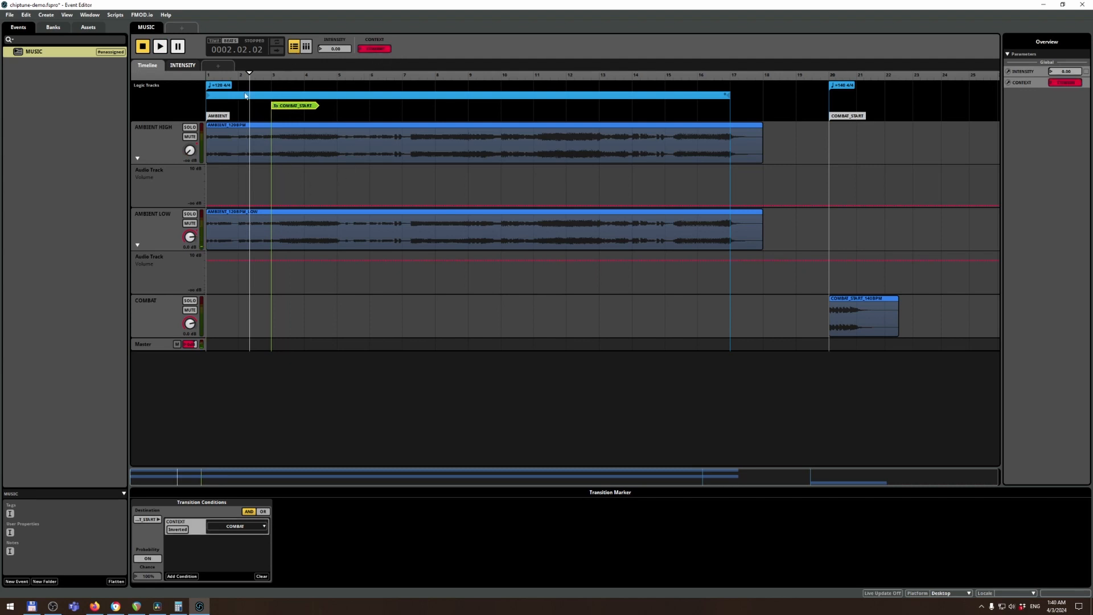
pyautogui.press('space')
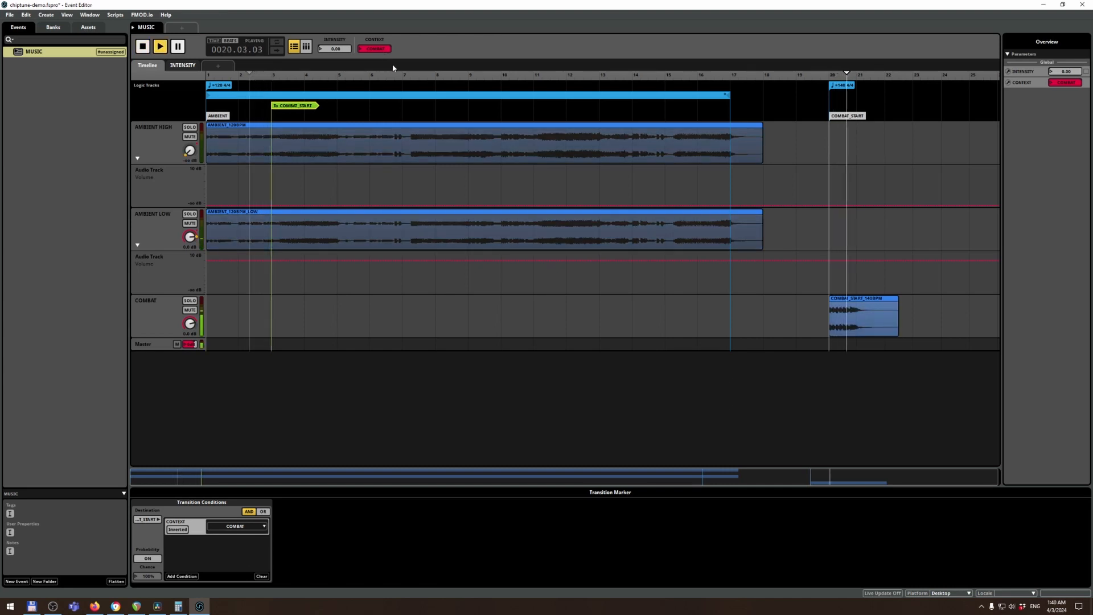
pyautogui.press('space')
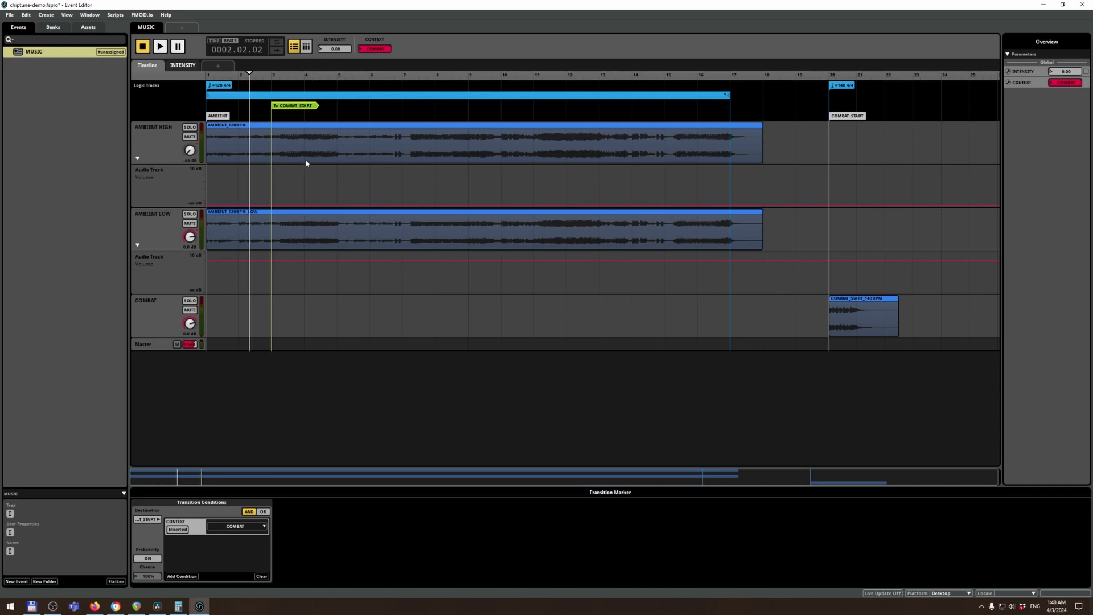
# - Add a transition region spanning the whole ambient loop from bar 1 to bar 17, with the COMBAT_START marker as its destination
pyautogui.rightClick(346, 108)
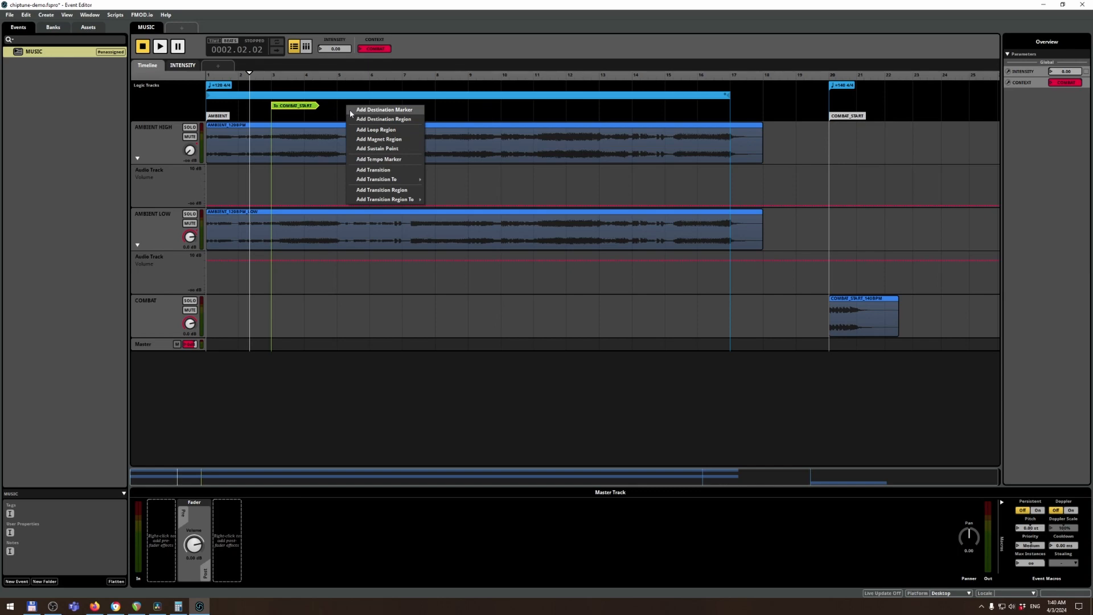
pyautogui.click(373, 193)
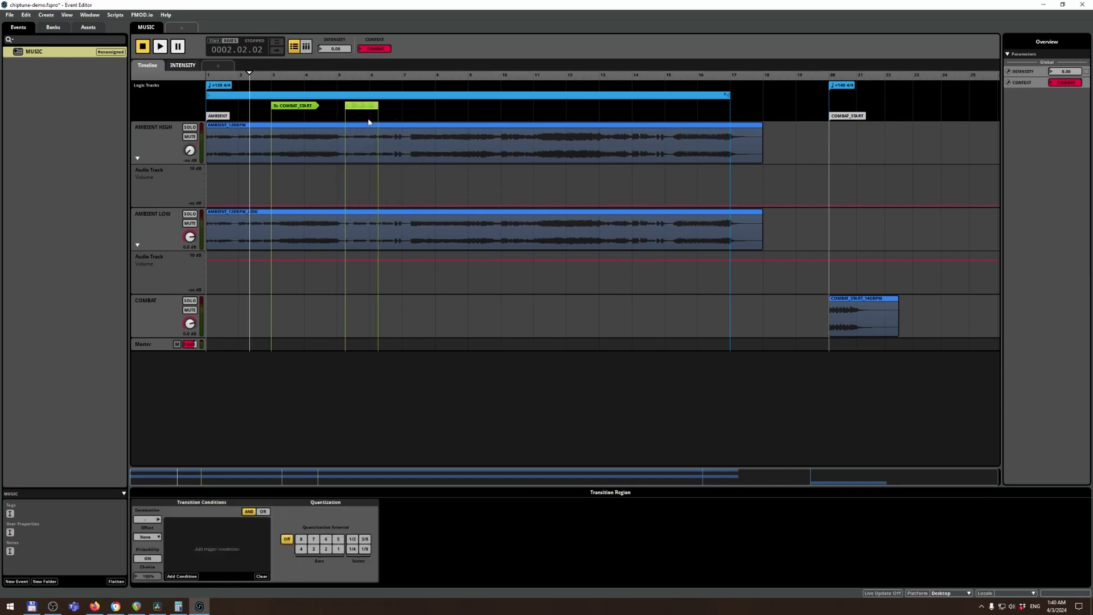
pyautogui.moveTo(367, 116); pyautogui.dragTo(727, 158)
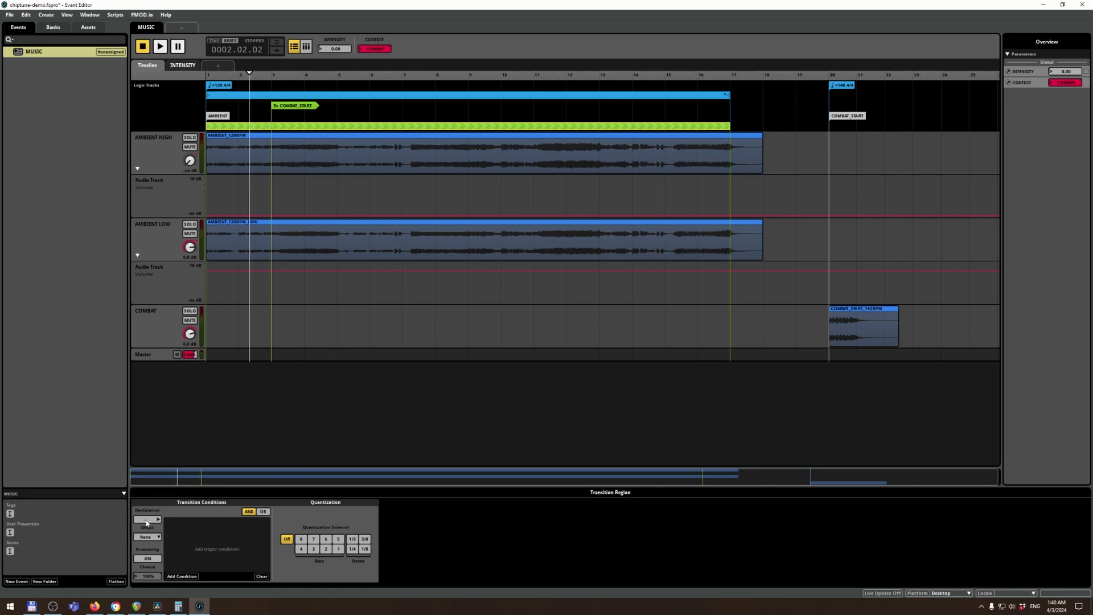
pyautogui.click(149, 519)
pyautogui.moveTo(185, 520)
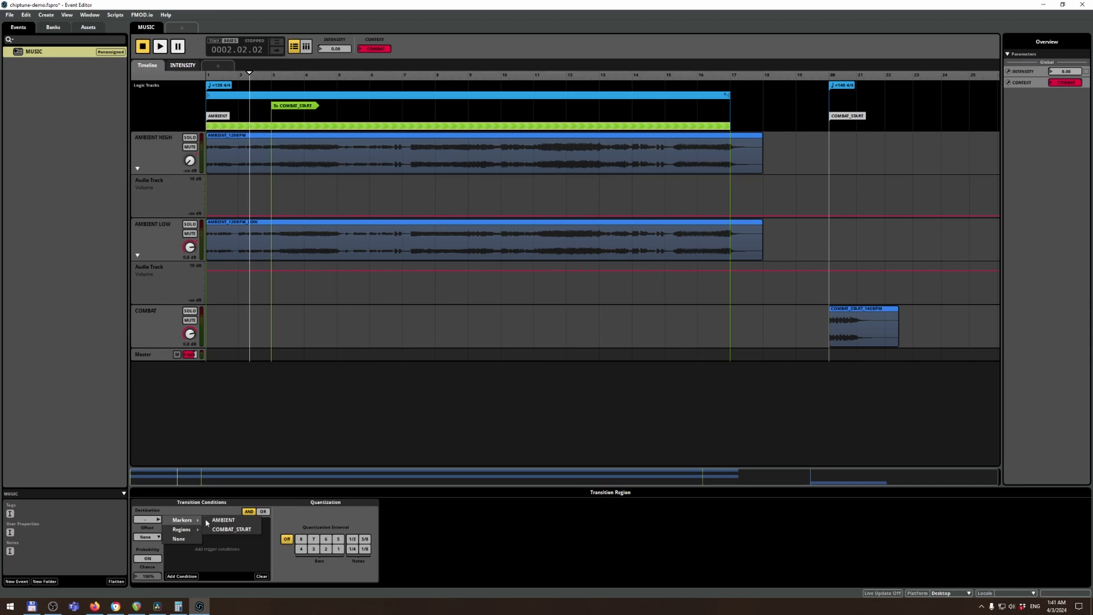
pyautogui.click(234, 529)
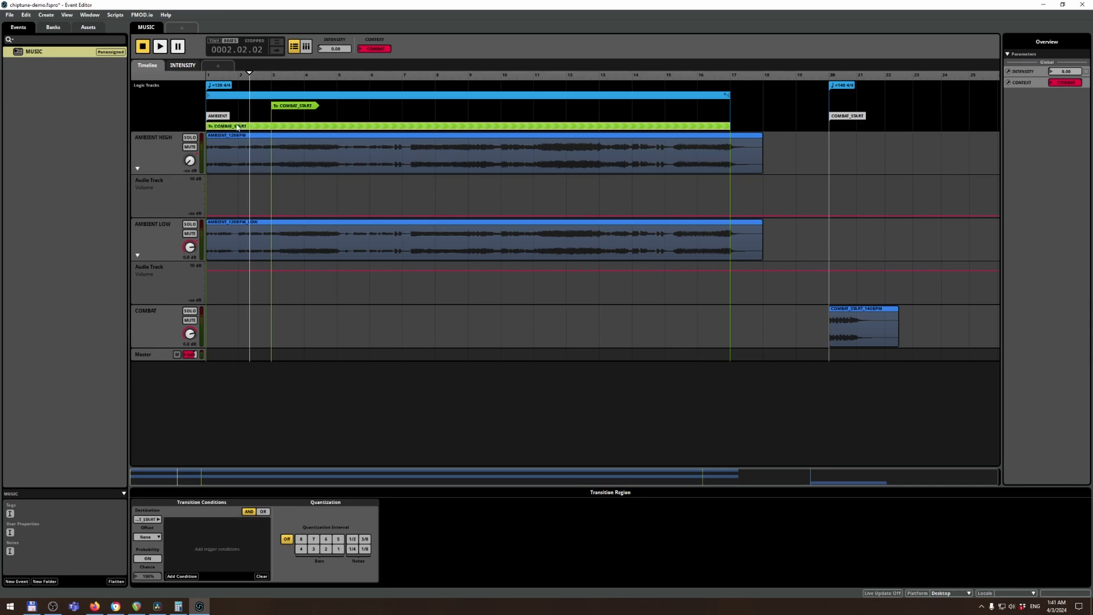
# - Set CONTEXT back to AMBIENT and delete the To COMBAT_START transition marker at bar 3
pyautogui.moveTo(373, 46); pyautogui.dragTo(368, 57)
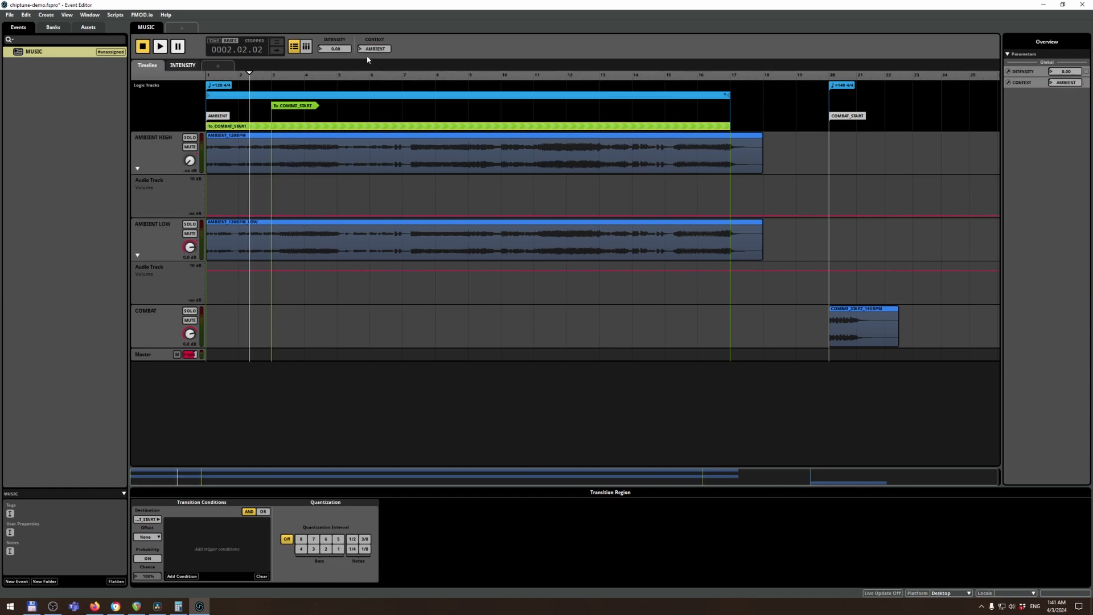
pyautogui.rightClick(287, 105)
pyautogui.click(299, 159)
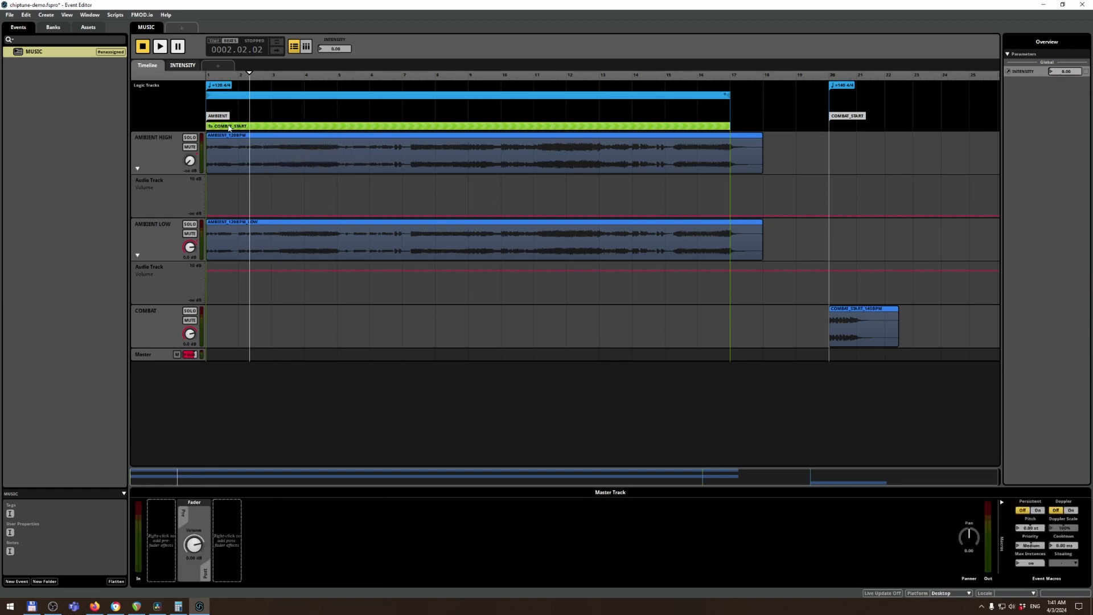
# - Add a CONTEXT parameter condition with the value COMBAT to the To COMBAT_START transition region
pyautogui.click(228, 128)
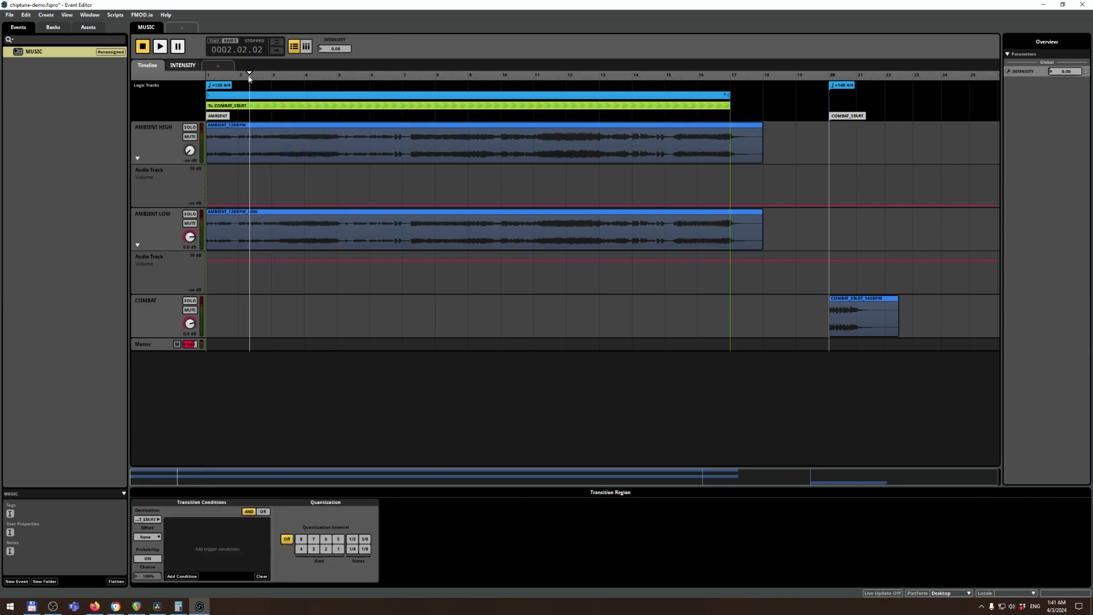
pyautogui.moveTo(248, 76); pyautogui.dragTo(227, 88)
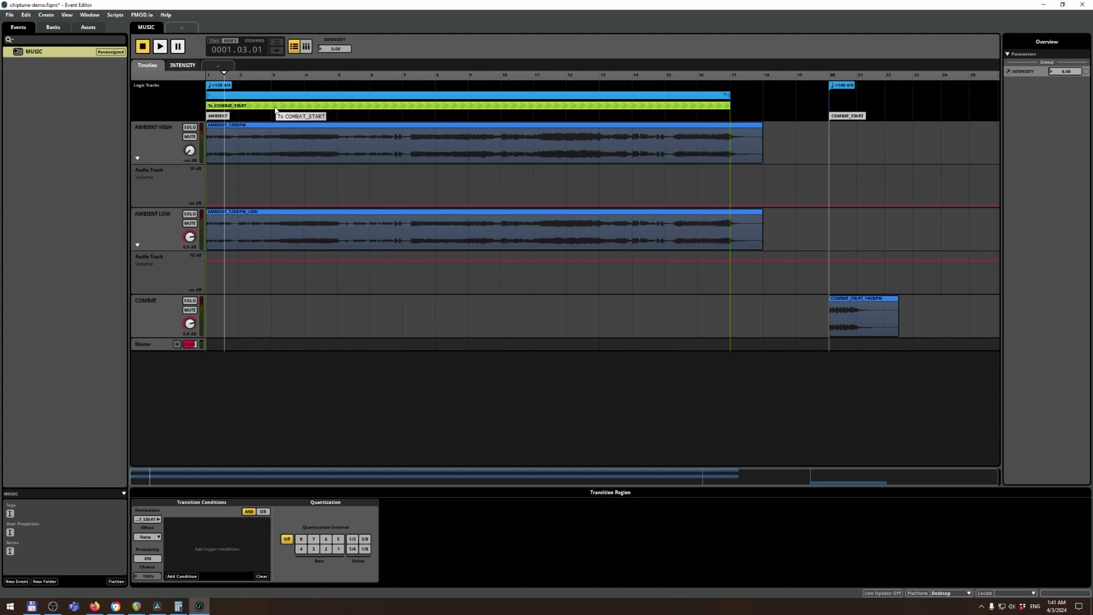
pyautogui.click(189, 576)
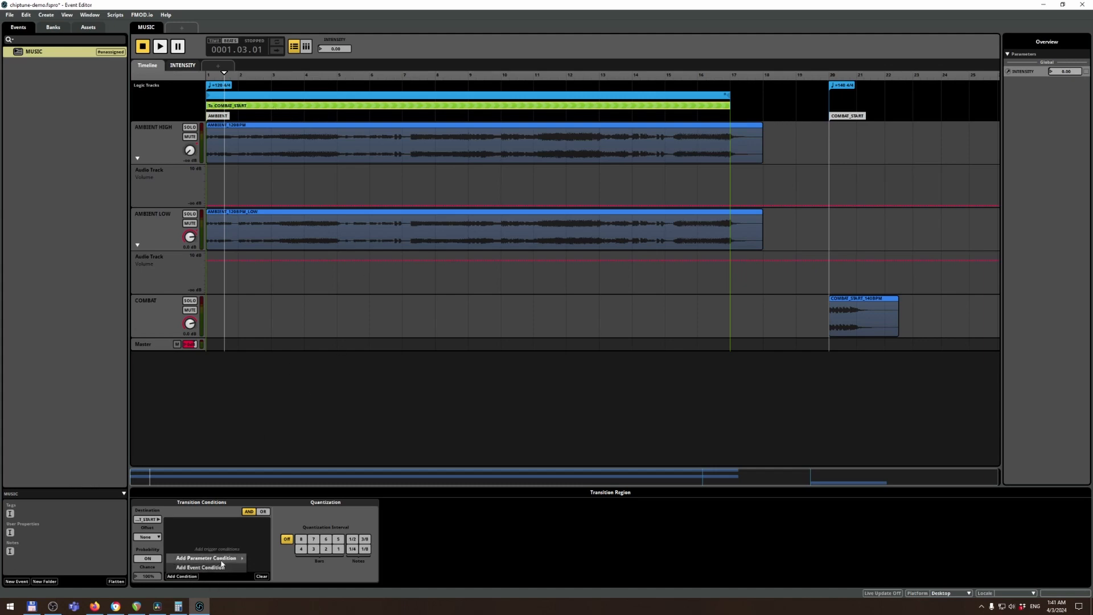
pyautogui.moveTo(235, 559)
pyautogui.moveTo(266, 569)
pyautogui.click(332, 540)
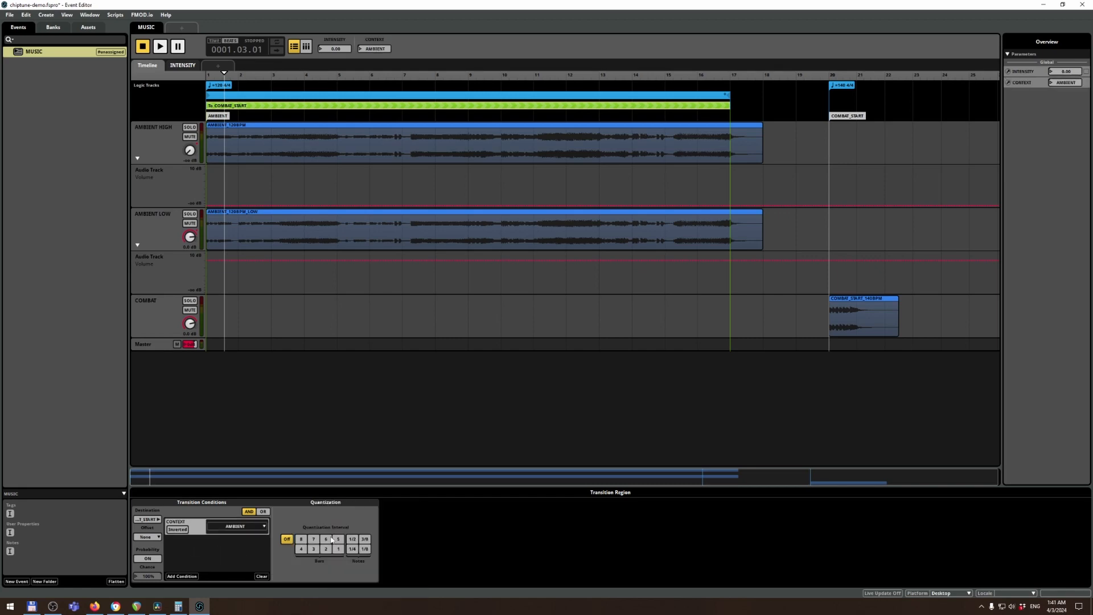
pyautogui.click(230, 526)
pyautogui.click(226, 545)
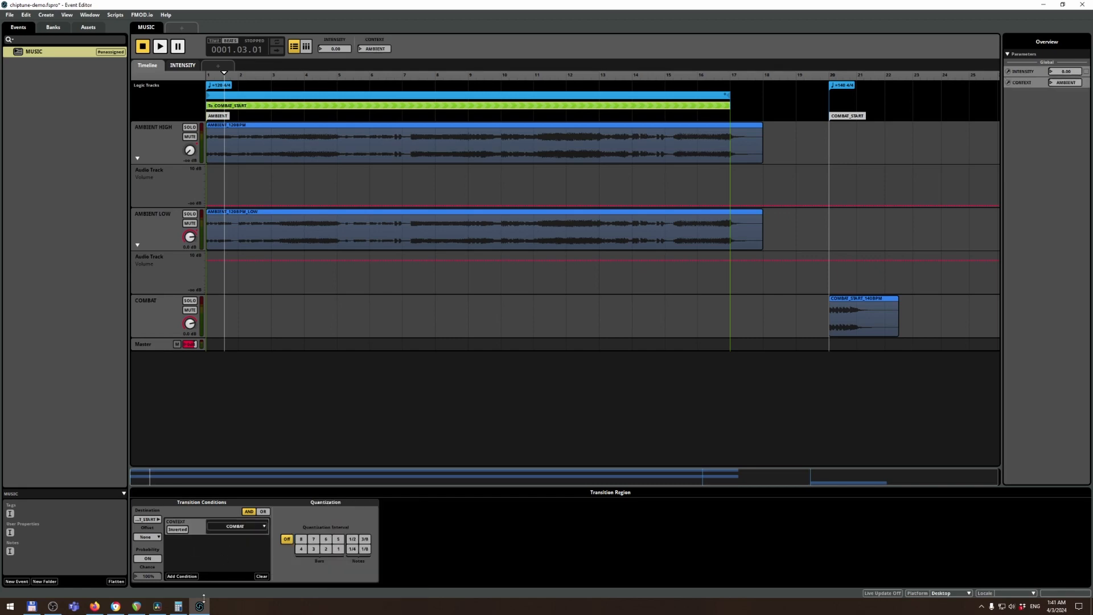
# - Audition the transition region twice from bar 1, switching CONTEXT from AMBIENT to COMBAT during playback
pyautogui.press('space')
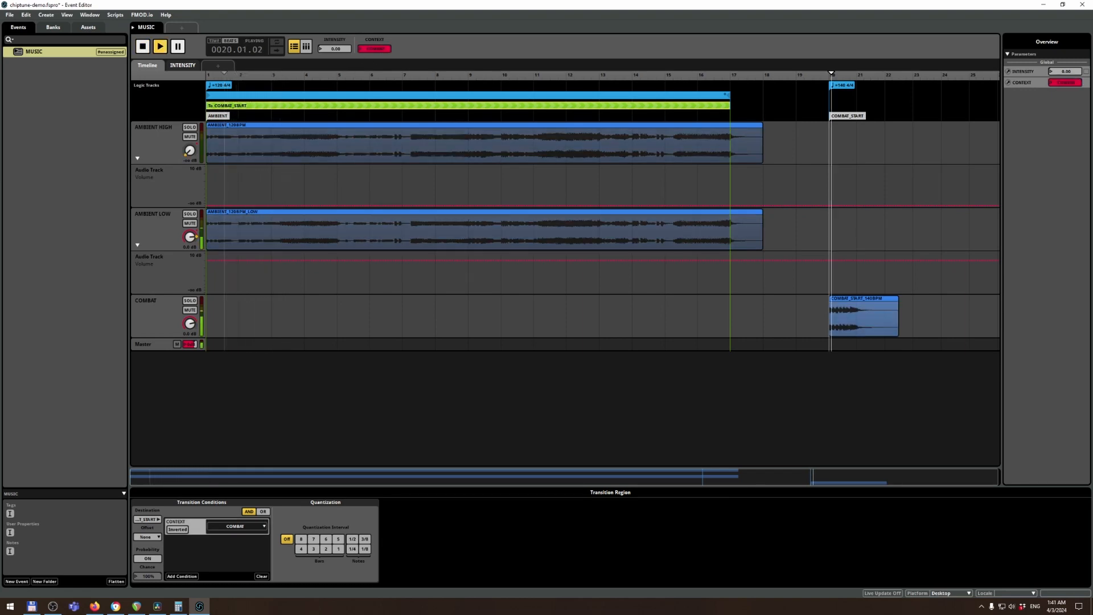
pyautogui.press('space')
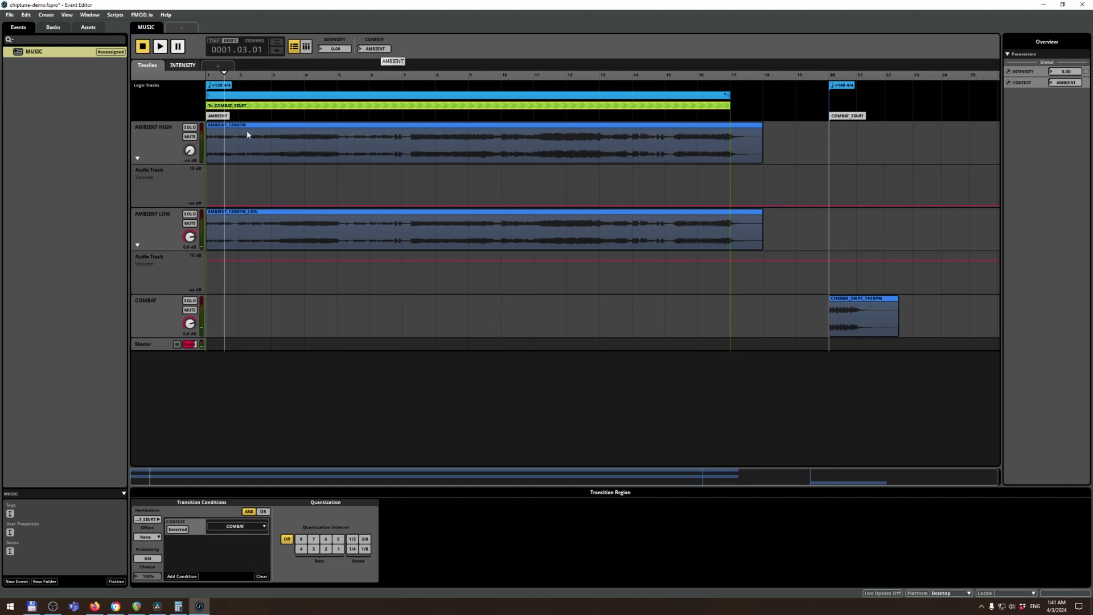
pyautogui.press('space')
pyautogui.click(378, 48)
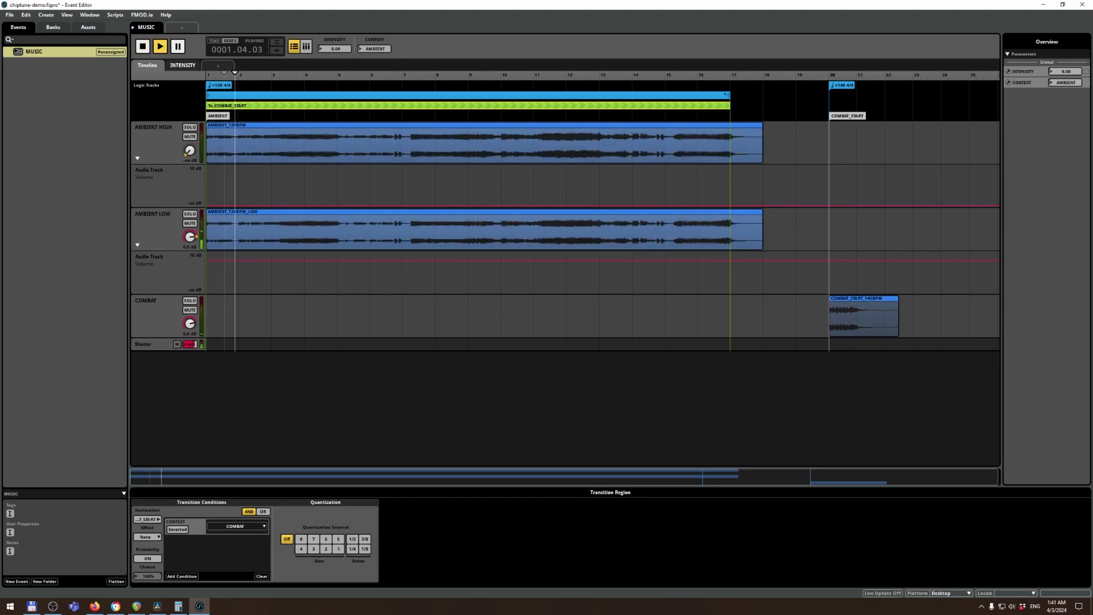
pyautogui.press('space')
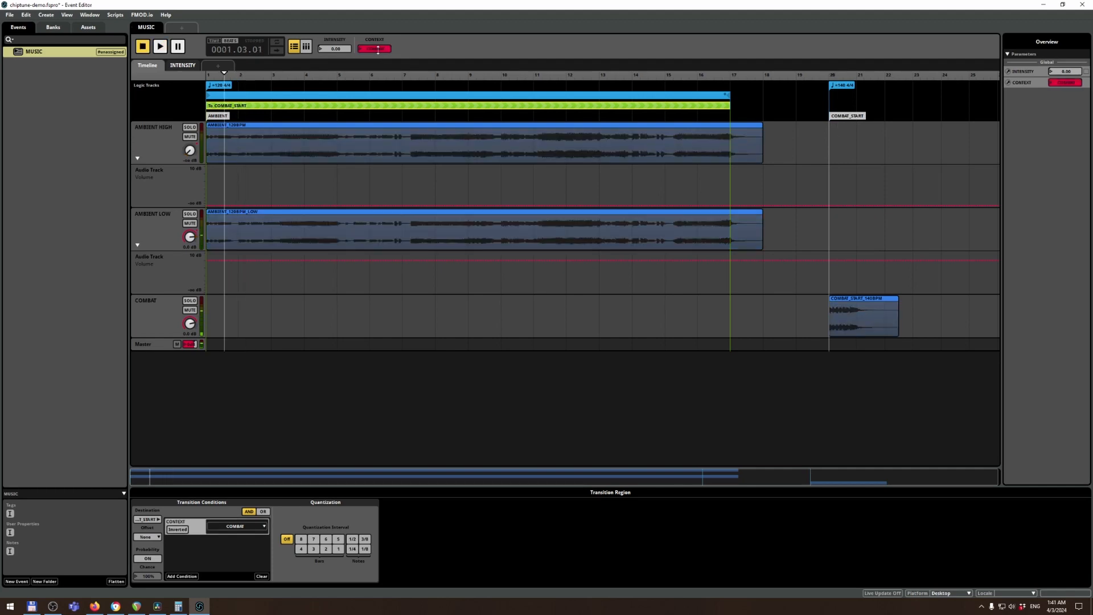
# - Audition the transition region from the end of bar 4, changing CONTEXT from AMBIENT to COMBAT during playback
pyautogui.click(336, 77)
pyautogui.click(376, 48)
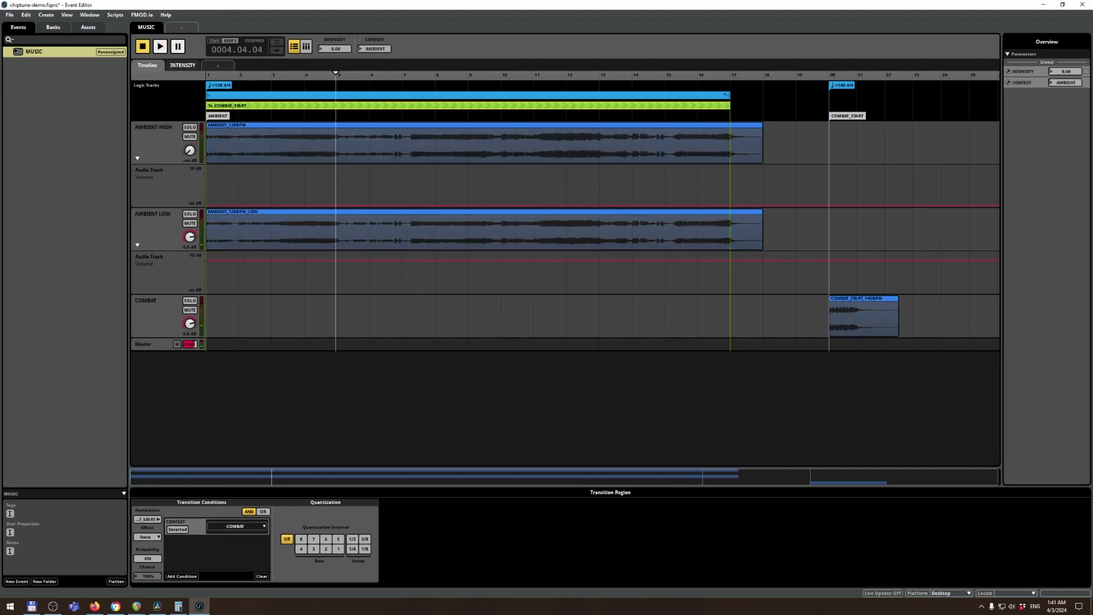
pyautogui.press('space')
pyautogui.moveTo(374, 49); pyautogui.dragTo(374, 34)
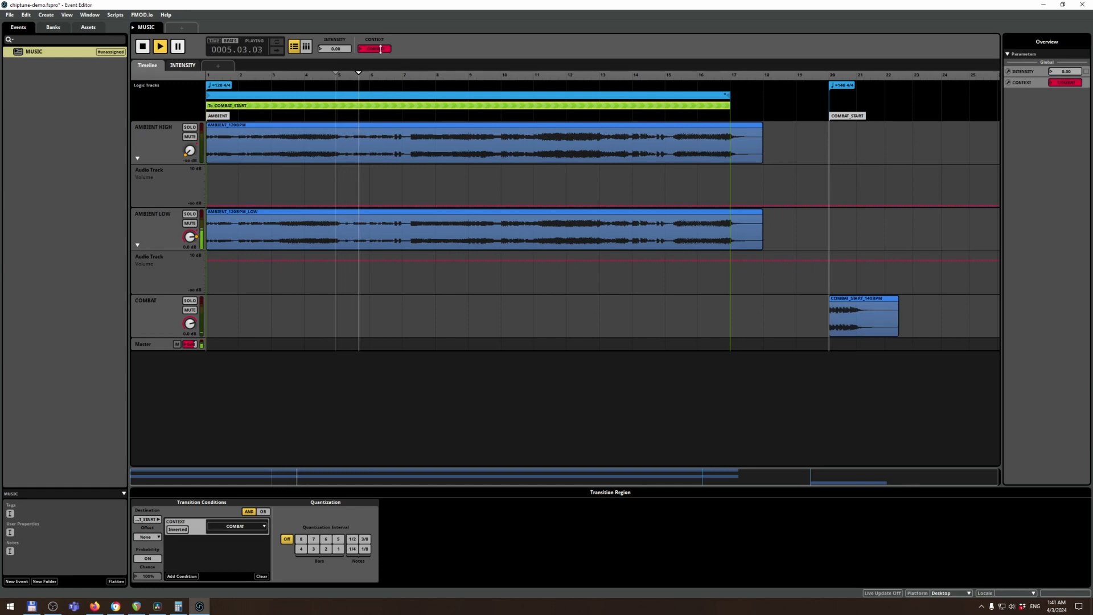
pyautogui.press('space')
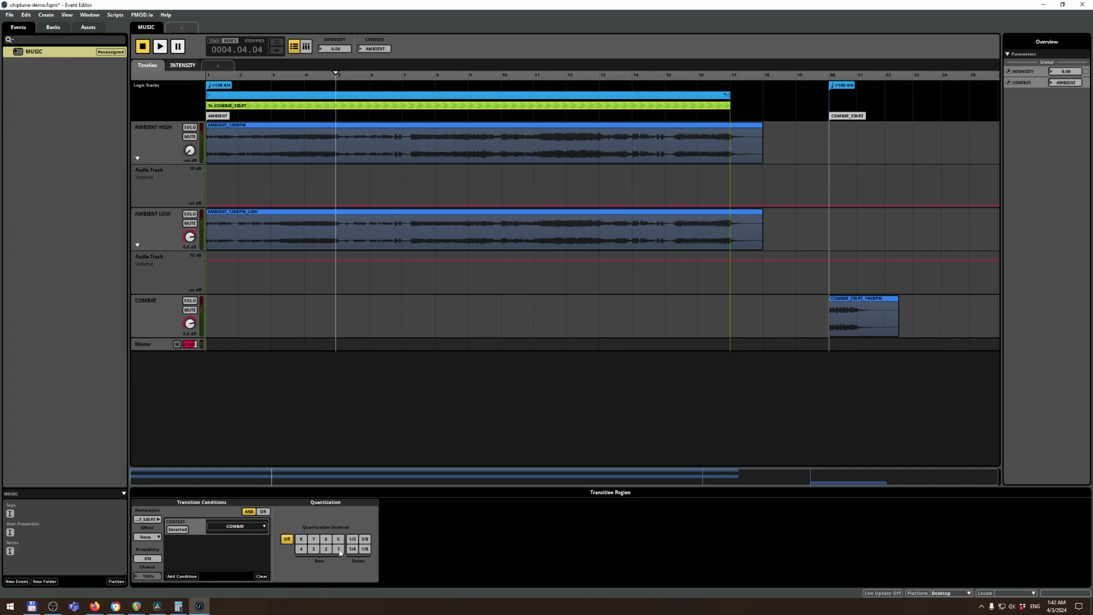
# - Try quantization intervals of 2 bars, 1/4 note and 1/2 note on the transition region, and settle on 1 bar
pyautogui.click(339, 550)
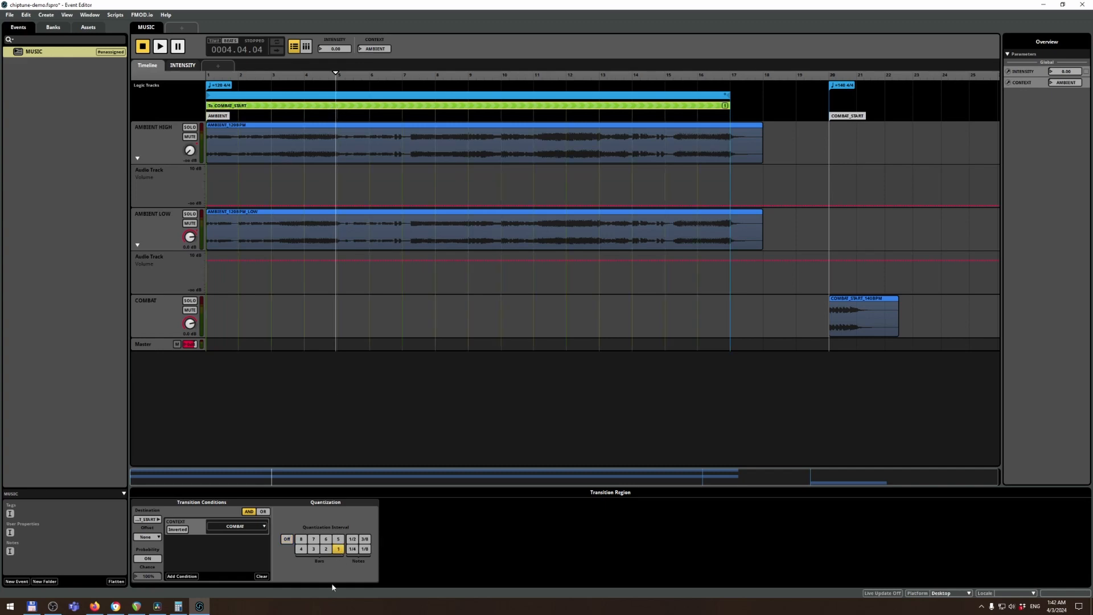
pyautogui.click(325, 550)
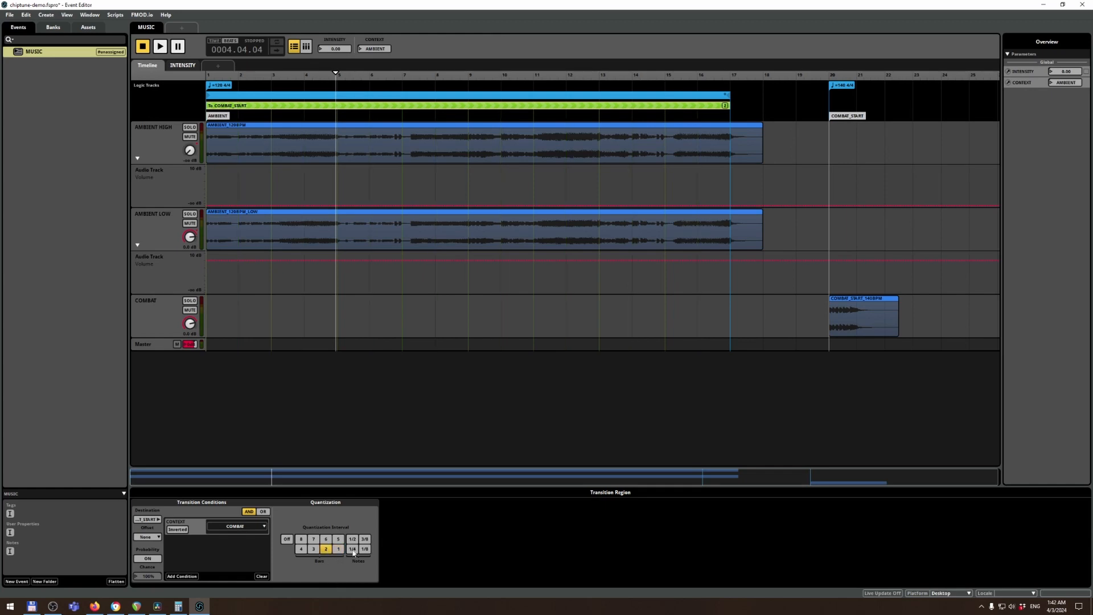
pyautogui.click(352, 550)
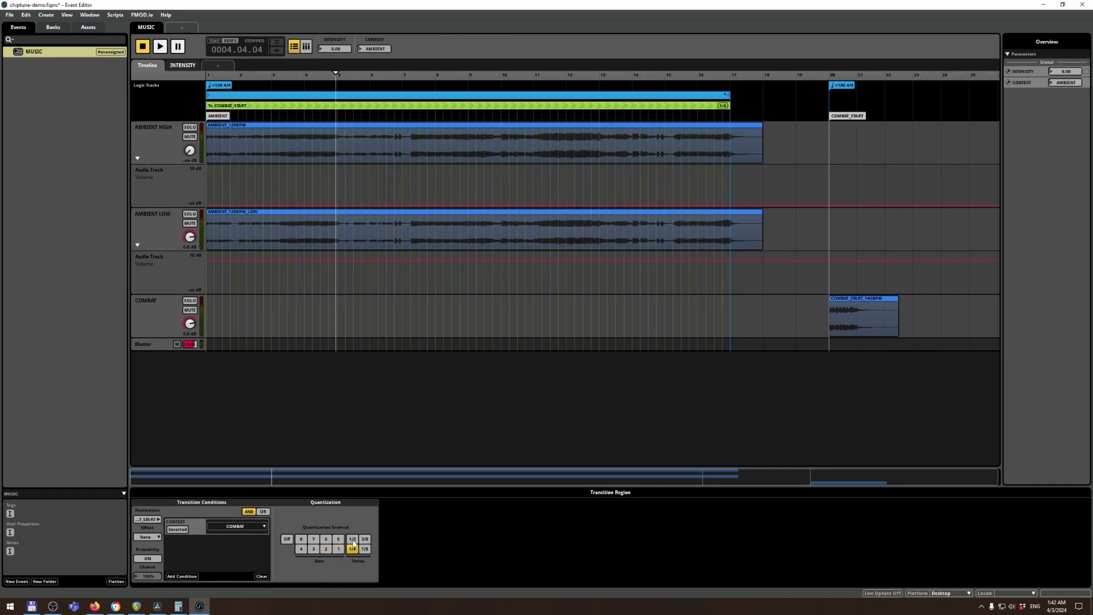
pyautogui.click(352, 539)
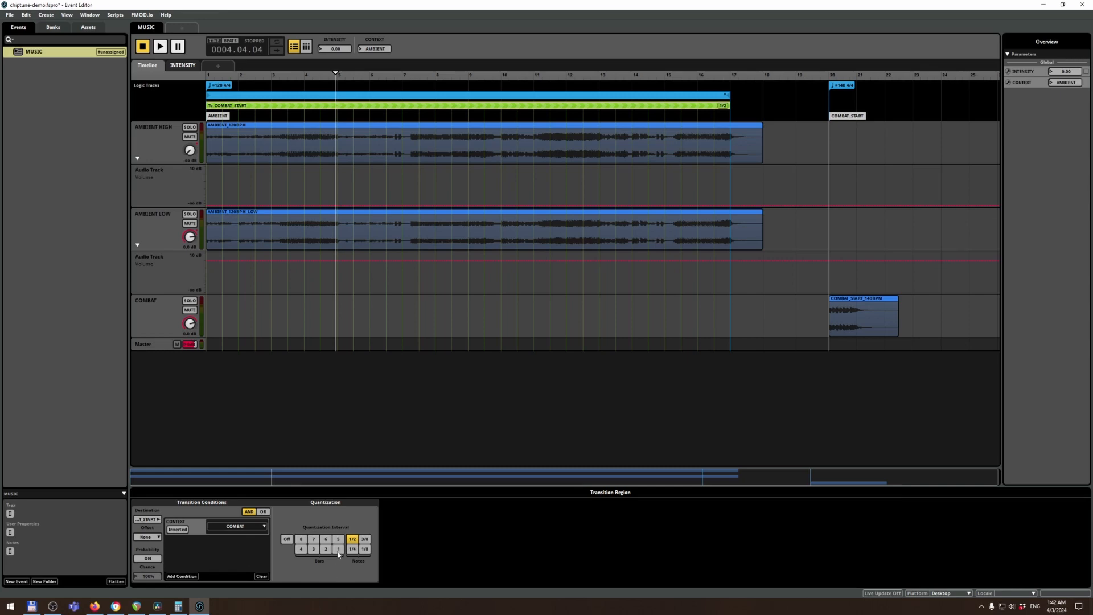
pyautogui.click(339, 549)
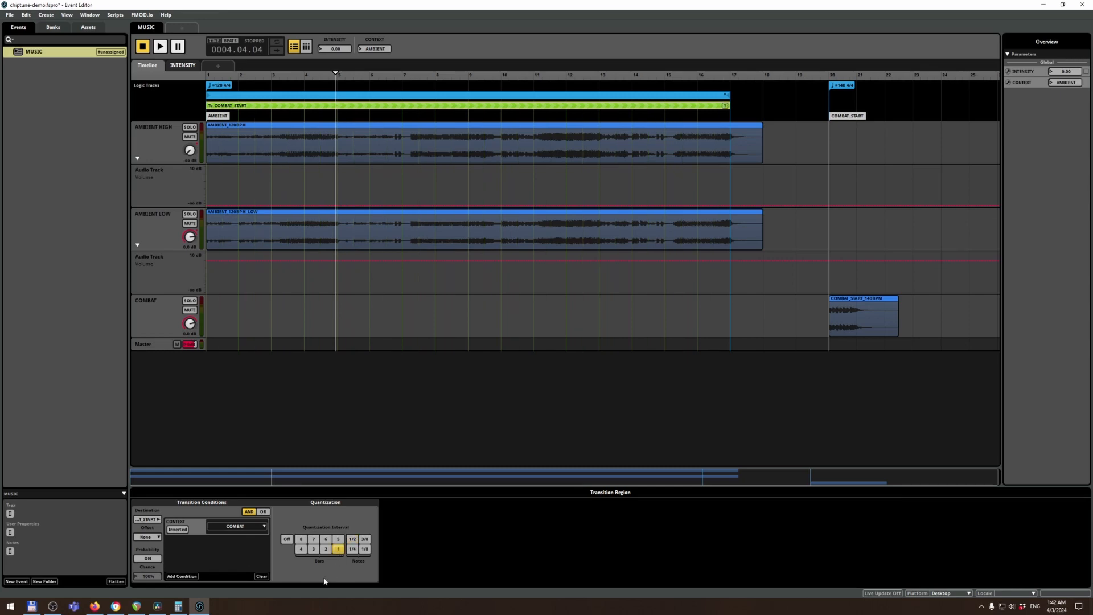
# - Audition the quantized transition from bar 4 by switching CONTEXT between AMBIENT and COMBAT during playback, and save the project
pyautogui.click(318, 77)
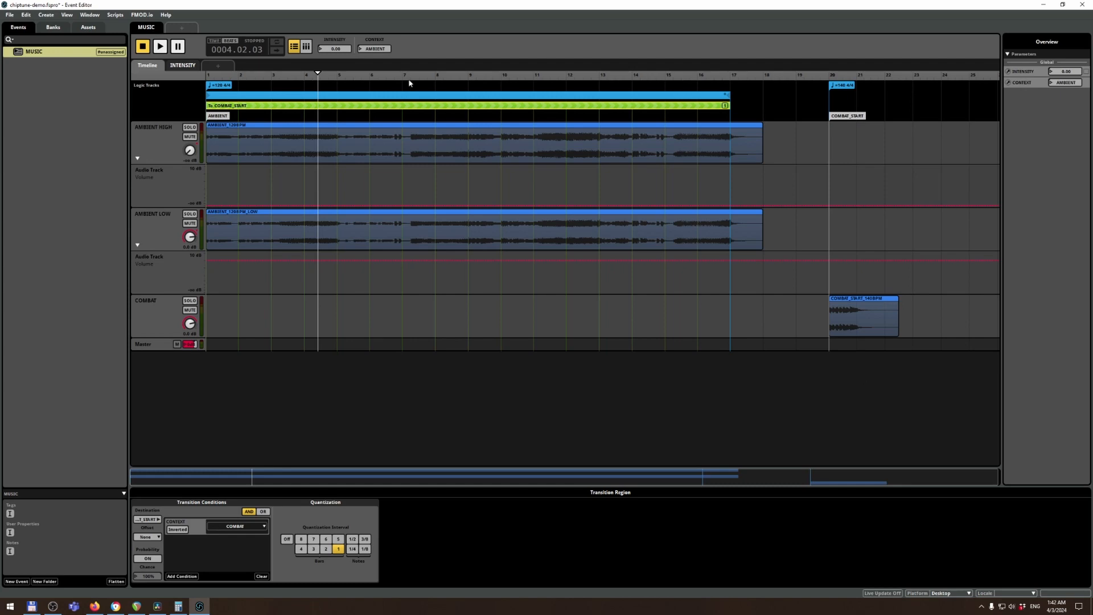
pyautogui.press('space')
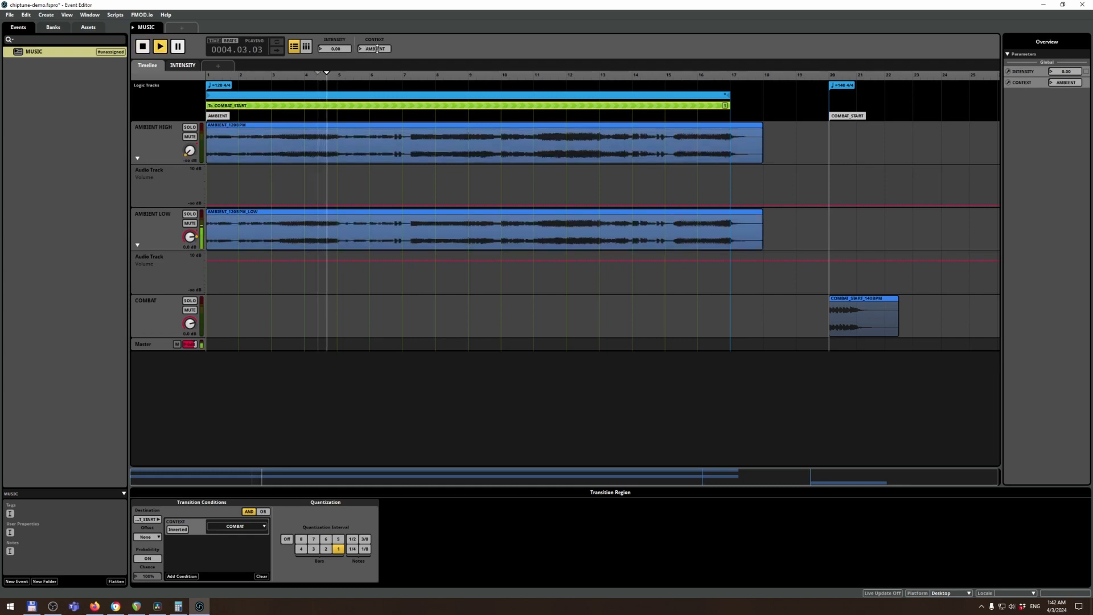
pyautogui.click(377, 49)
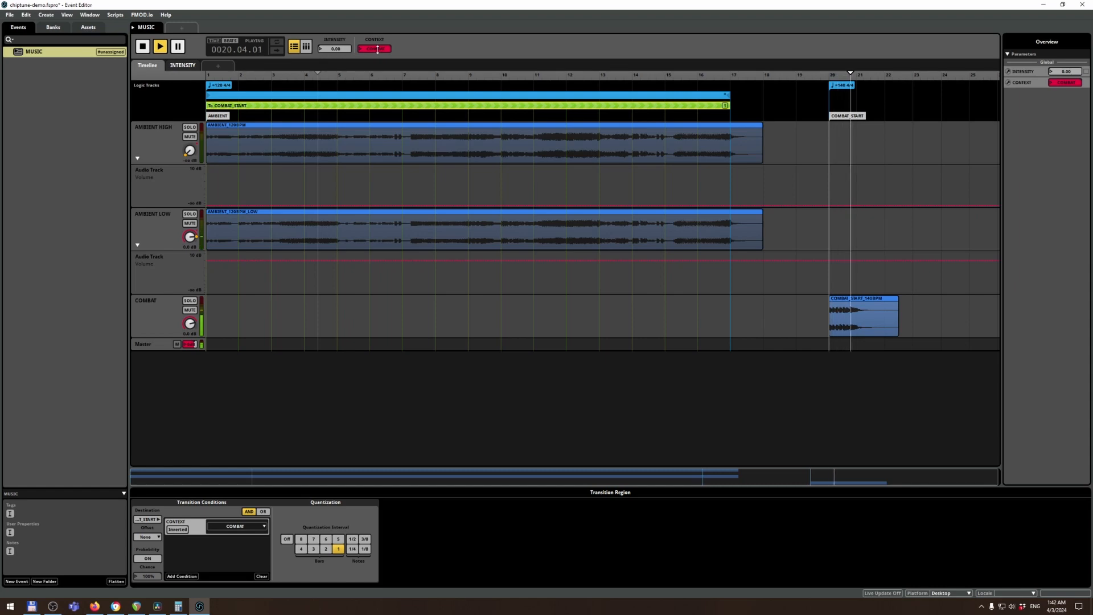
pyautogui.click(377, 49)
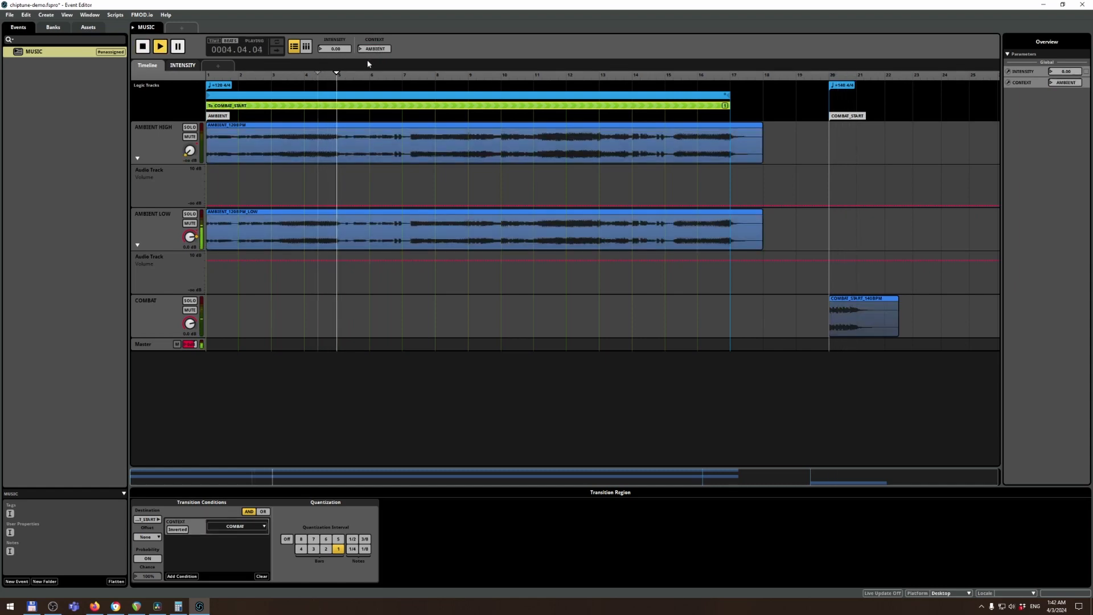
pyautogui.click(377, 49)
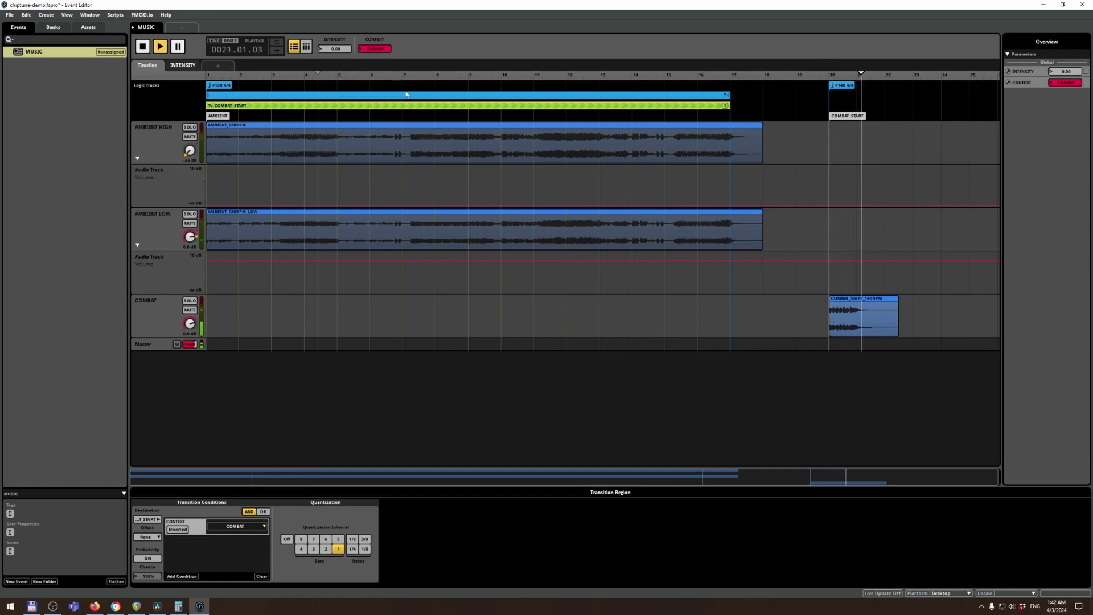
pyautogui.press('space')
pyautogui.hotkey('ctrl', 's')
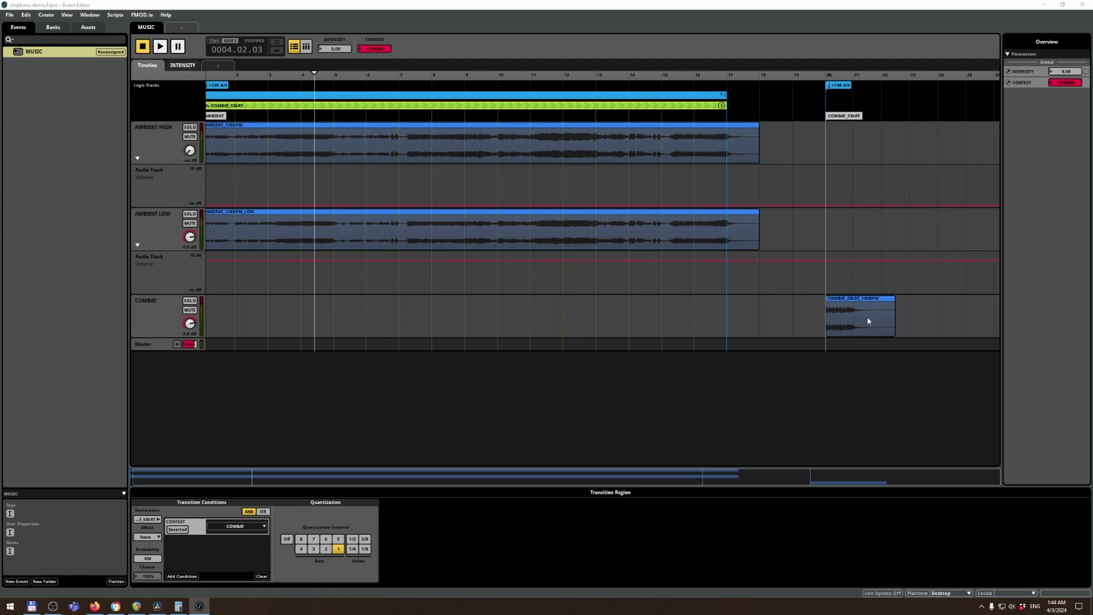
# - Import COMBAT_140BPM.wav from the assets folder in Total Commander onto the COMBAT track at bar 24
pyautogui.hotkey('alt', 'Tab')
pyautogui.hotkey('alt', 'Tab')
pyautogui.hotkey('alt', 'Tab')
pyautogui.press('Tab')
pyautogui.press('Tab')
pyautogui.press('Tab')
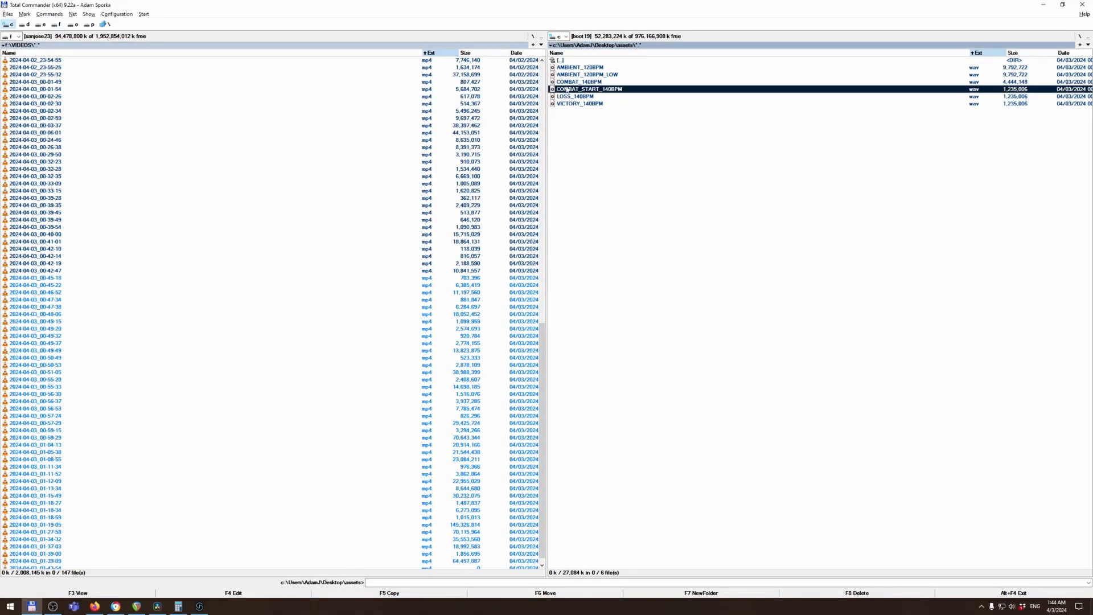
pyautogui.hotkey('alt', 'Tab')
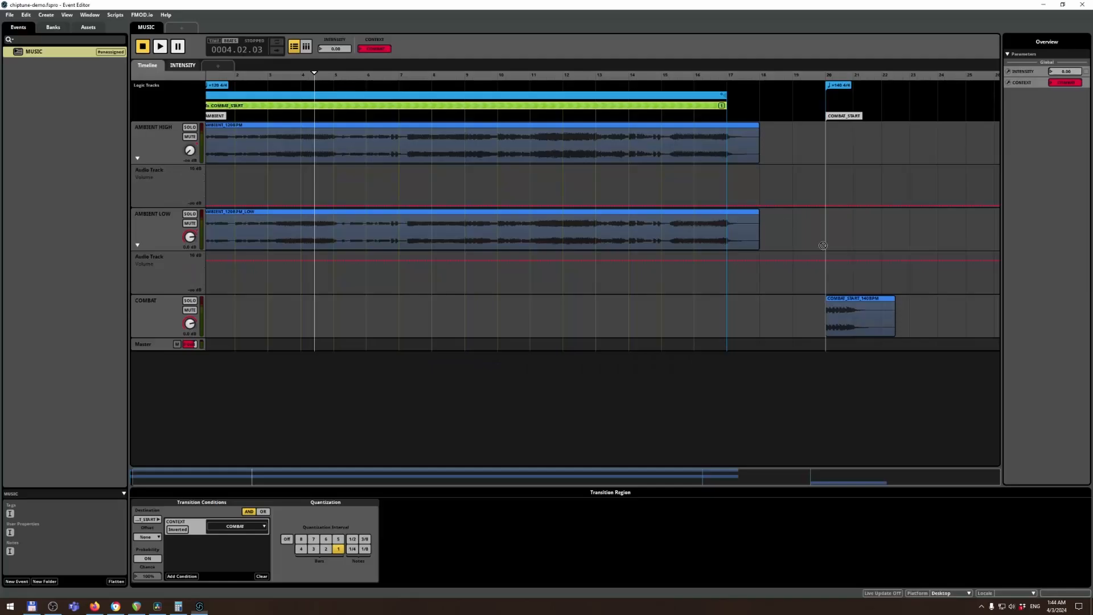
pyautogui.moveTo(950, 329); pyautogui.dragTo(951, 322)
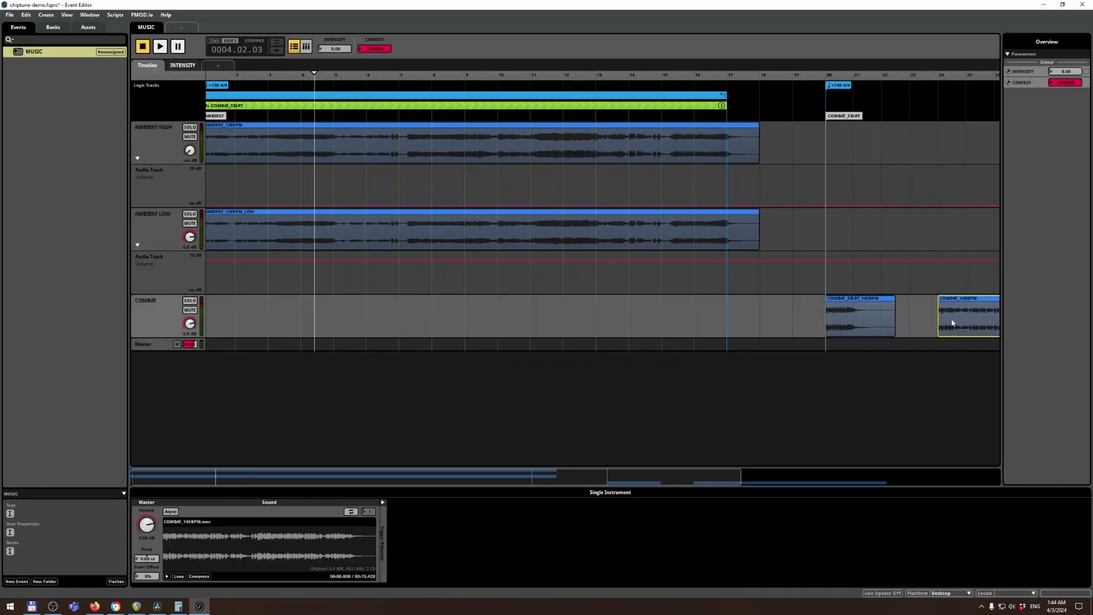
# - Add a loop region over the COMBAT_140BPM clip, running from bar 24 to bar 32
pyautogui.moveTo(604, 477); pyautogui.dragTo(864, 476)
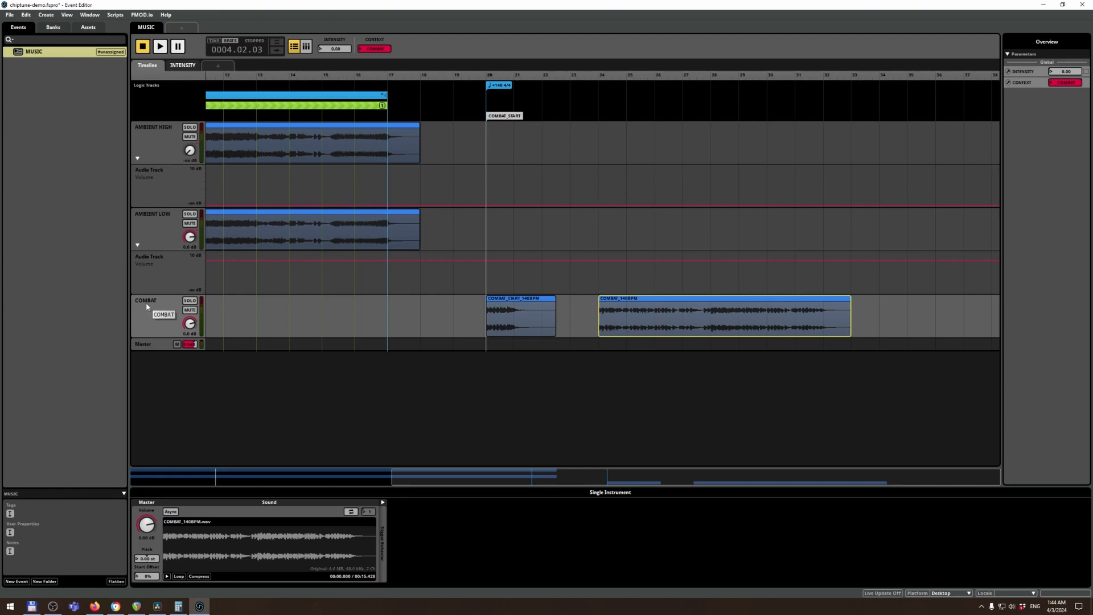
pyautogui.rightClick(603, 107)
pyautogui.click(625, 131)
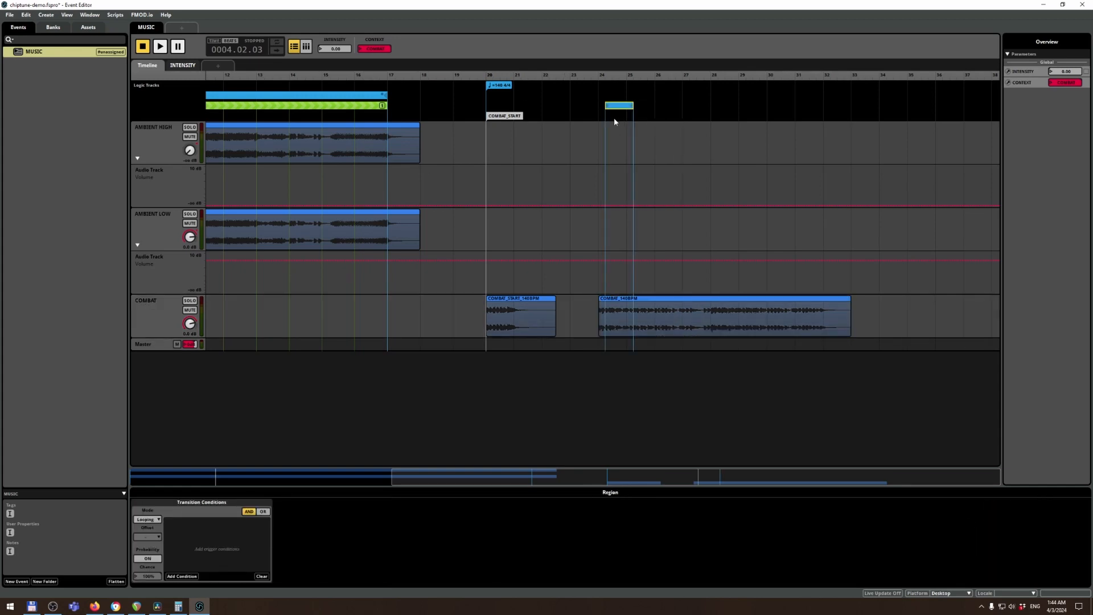
pyautogui.moveTo(617, 107); pyautogui.dragTo(818, 130)
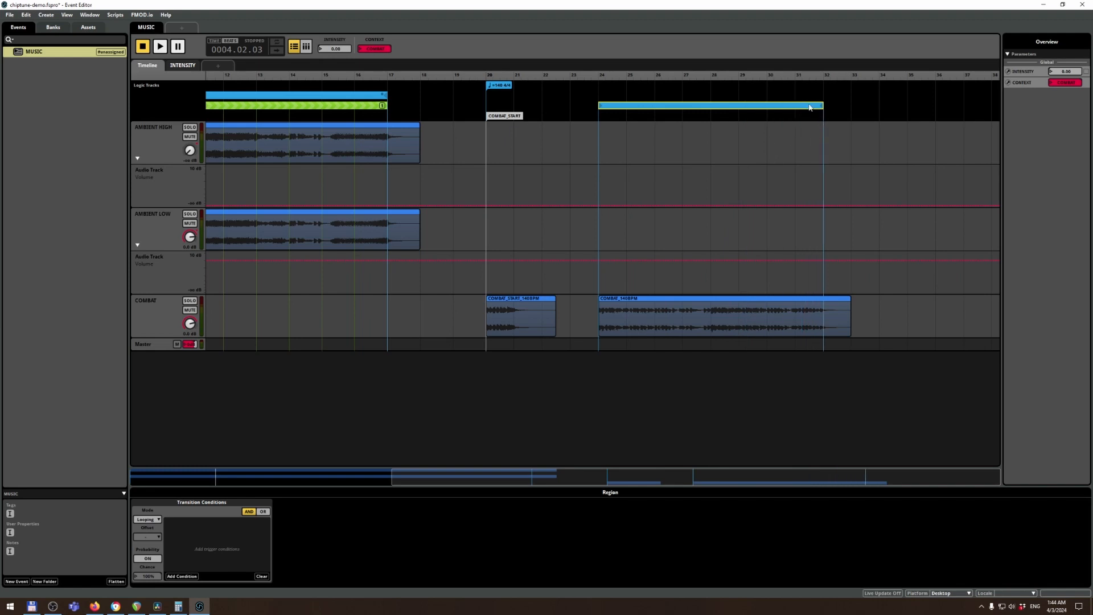
# - Add a transition timeline to the combat loop region and extend the COMBAT track's source and destination audio across it
pyautogui.rightClick(809, 106)
pyautogui.click(833, 150)
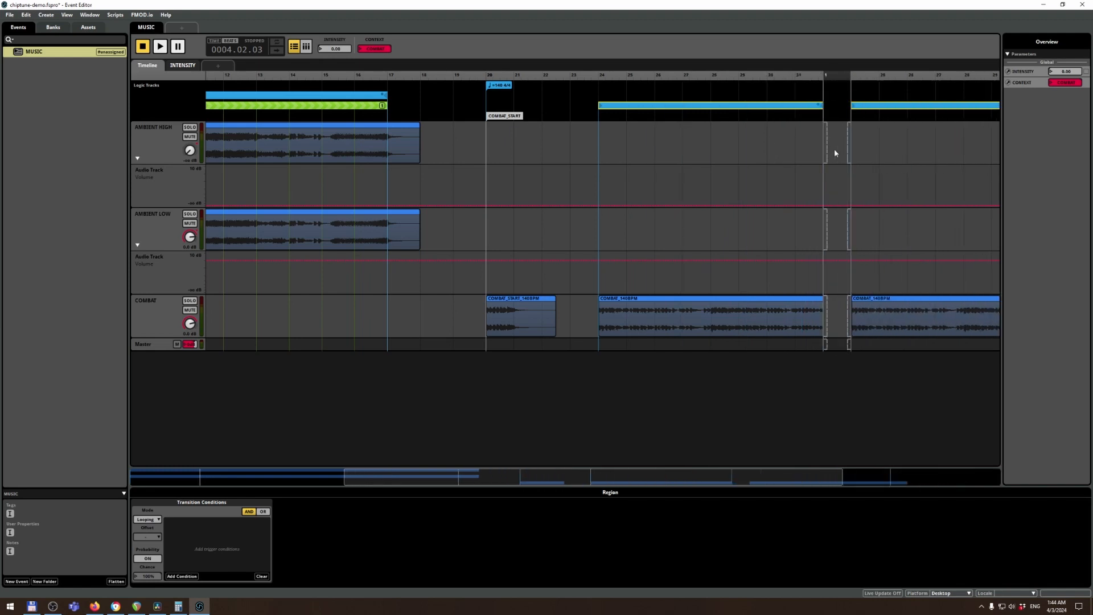
pyautogui.moveTo(827, 304)
pyautogui.mouseDown()
pyautogui.moveTo(855, 307)
pyautogui.moveTo(825, 325)
pyautogui.mouseUp()
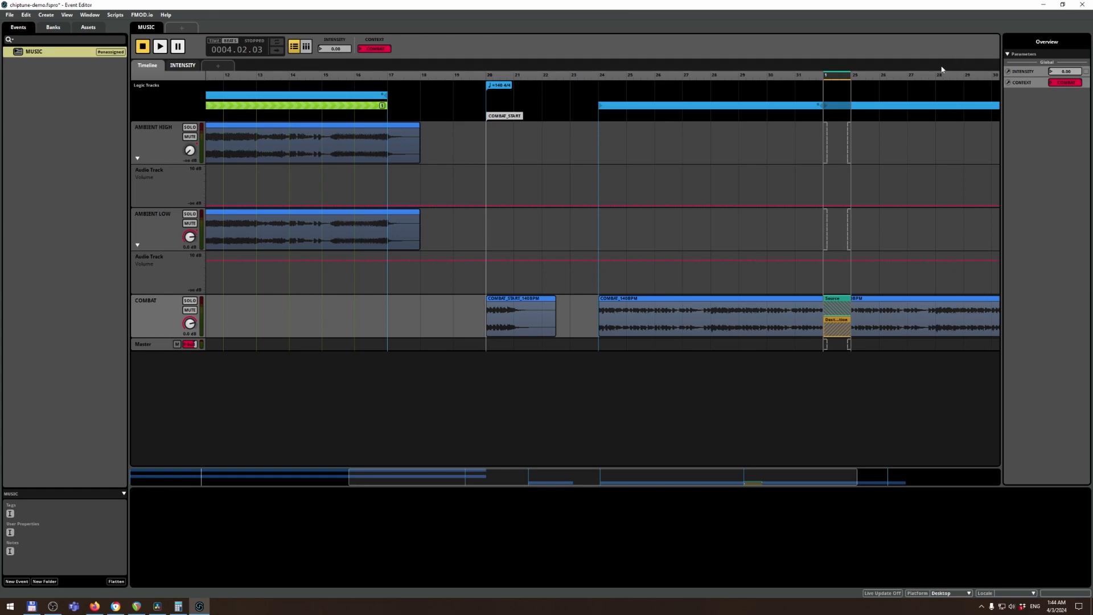
pyautogui.click(827, 105)
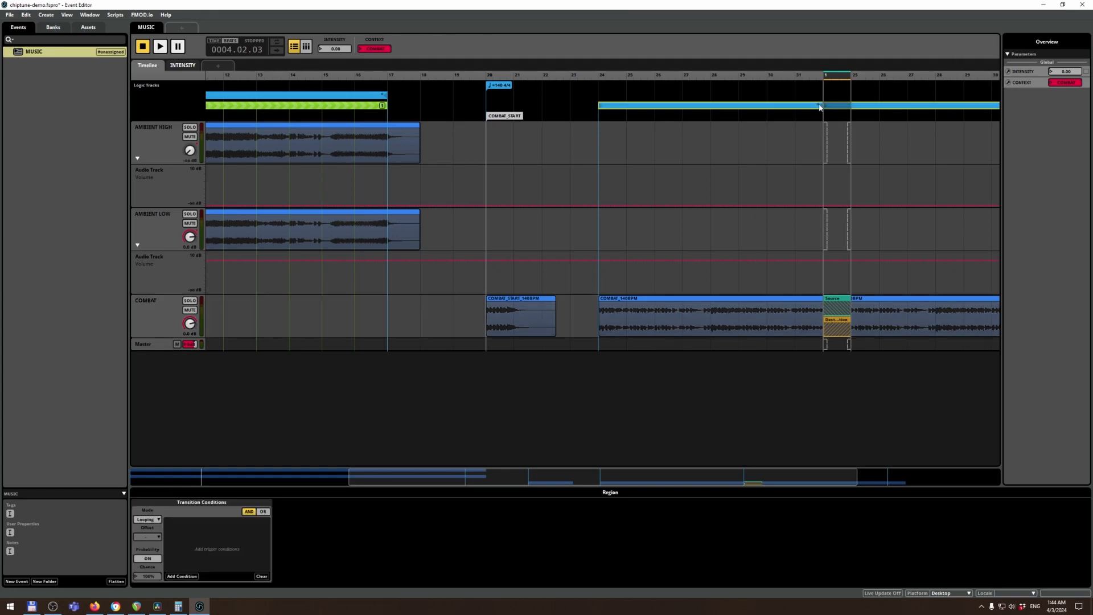
# - Audition the combat loop's wrap-around by playing from bar 31
pyautogui.click(799, 75)
pyautogui.press('space')
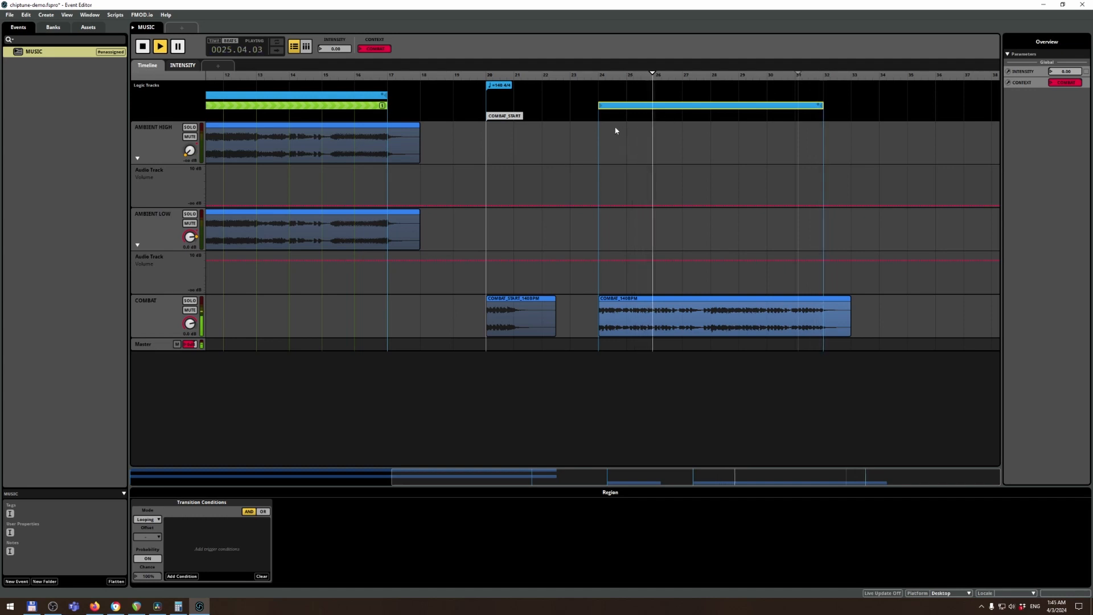
pyautogui.press('space')
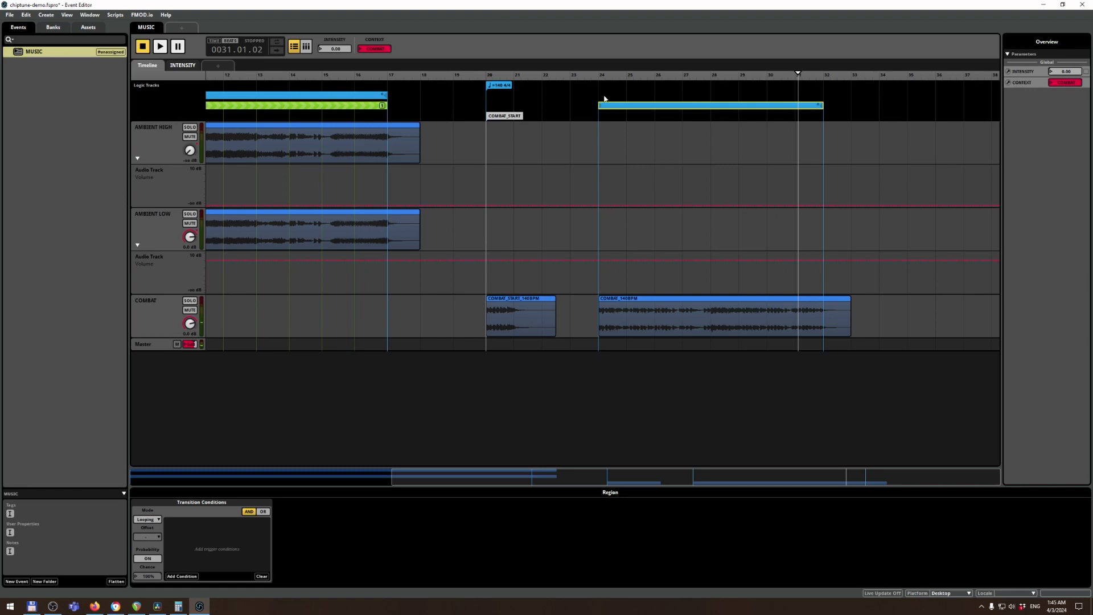
# - Add a destination marker named COMBAT at bar 24, where the combat loop begins
pyautogui.rightClick(605, 99)
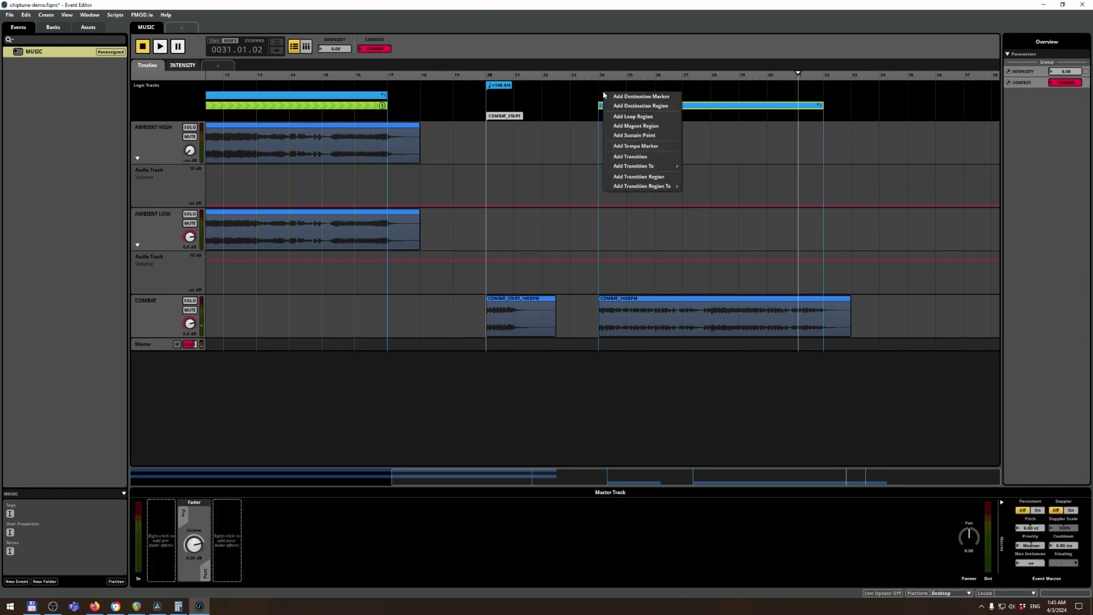
pyautogui.click(631, 107)
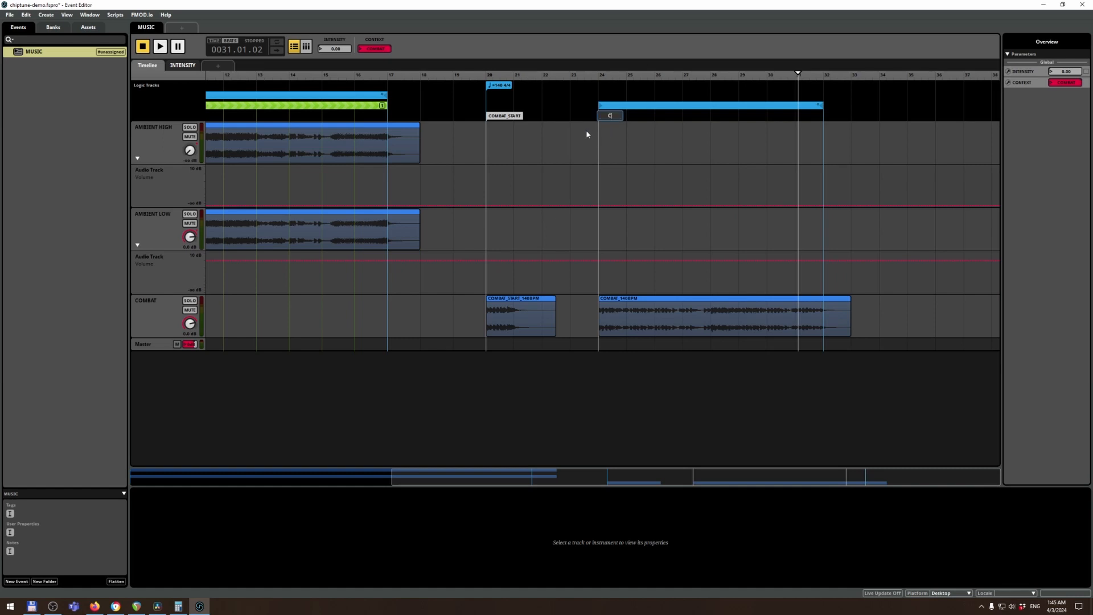
pyautogui.write('COMBAT')
pyautogui.press('Return')
# - Add a transition to the COMBAT marker and align it with bar 21, after the COMBAT_START section
pyautogui.click(512, 288)
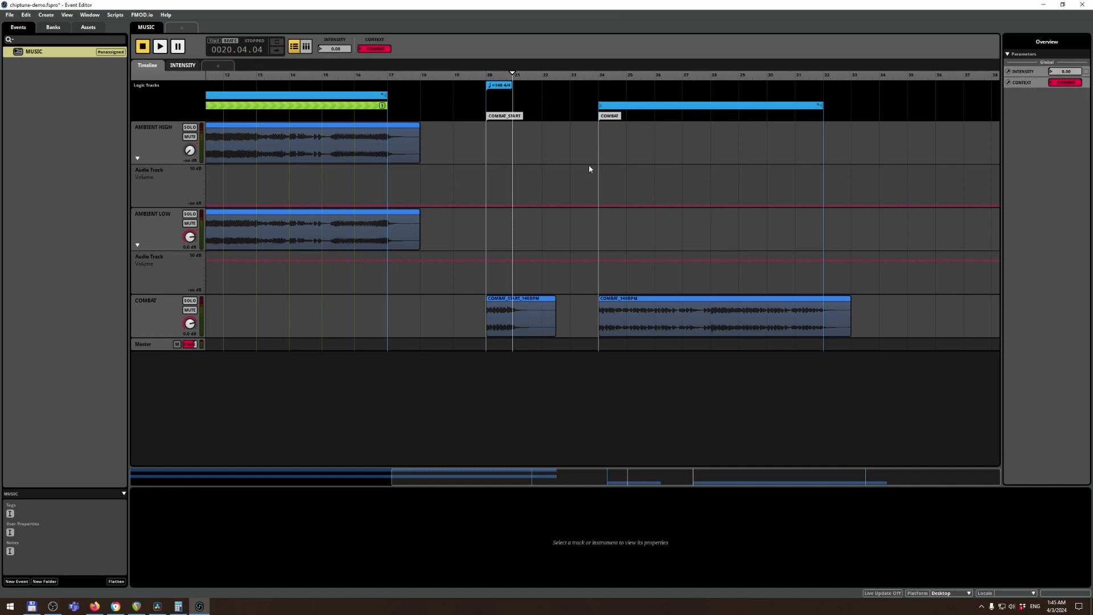
pyautogui.rightClick(514, 291)
pyautogui.rightClick(514, 101)
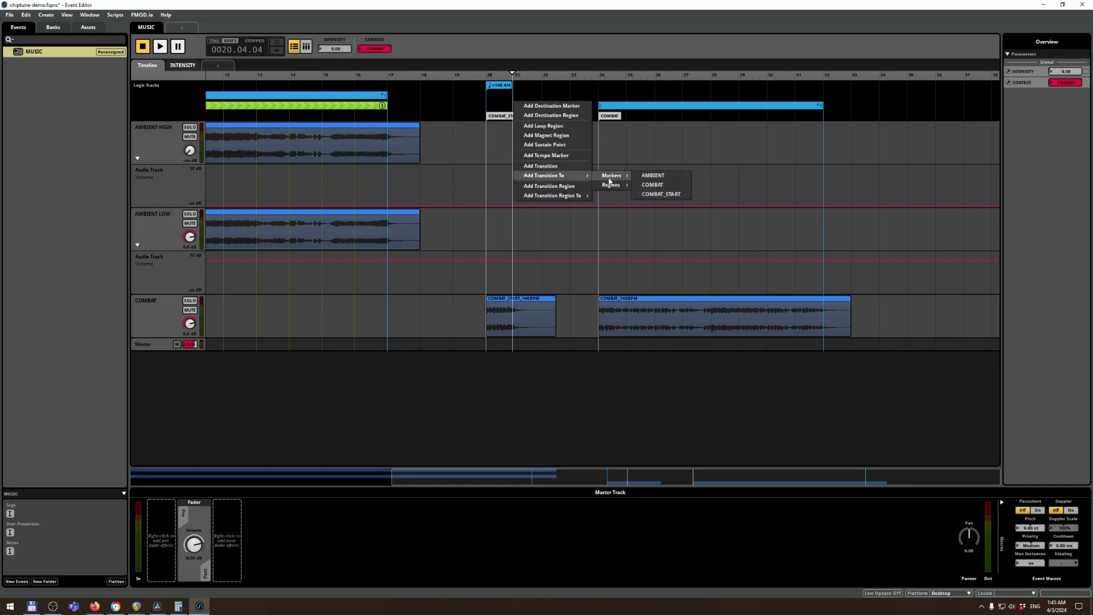
pyautogui.moveTo(611, 177)
pyautogui.click(651, 185)
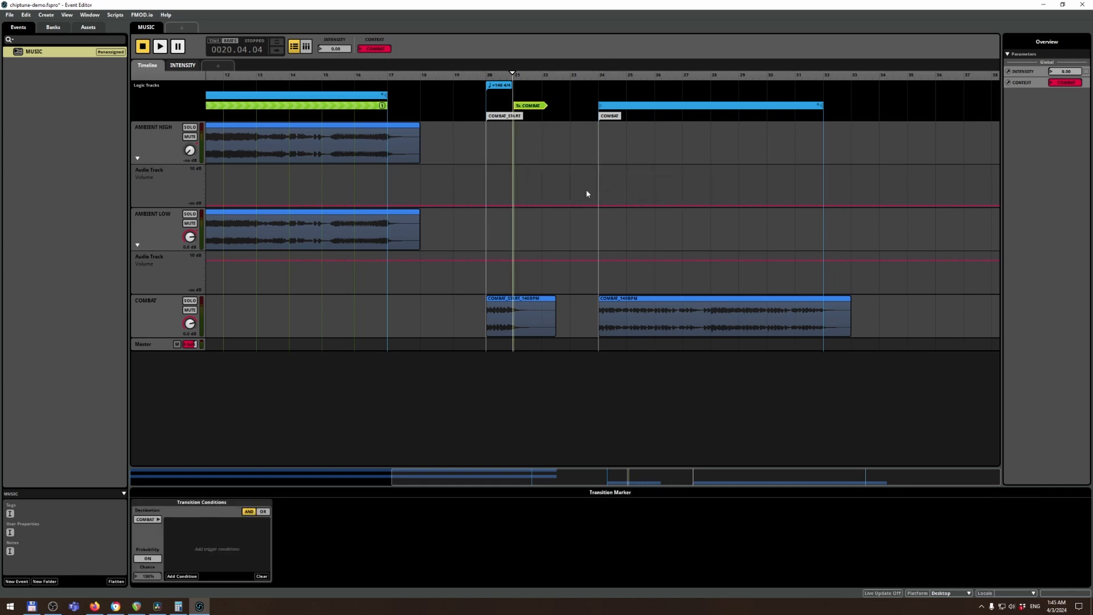
pyautogui.moveTo(524, 107)
pyautogui.mouseDown()
pyautogui.moveTo(550, 106)
pyautogui.moveTo(514, 109)
pyautogui.mouseUp()
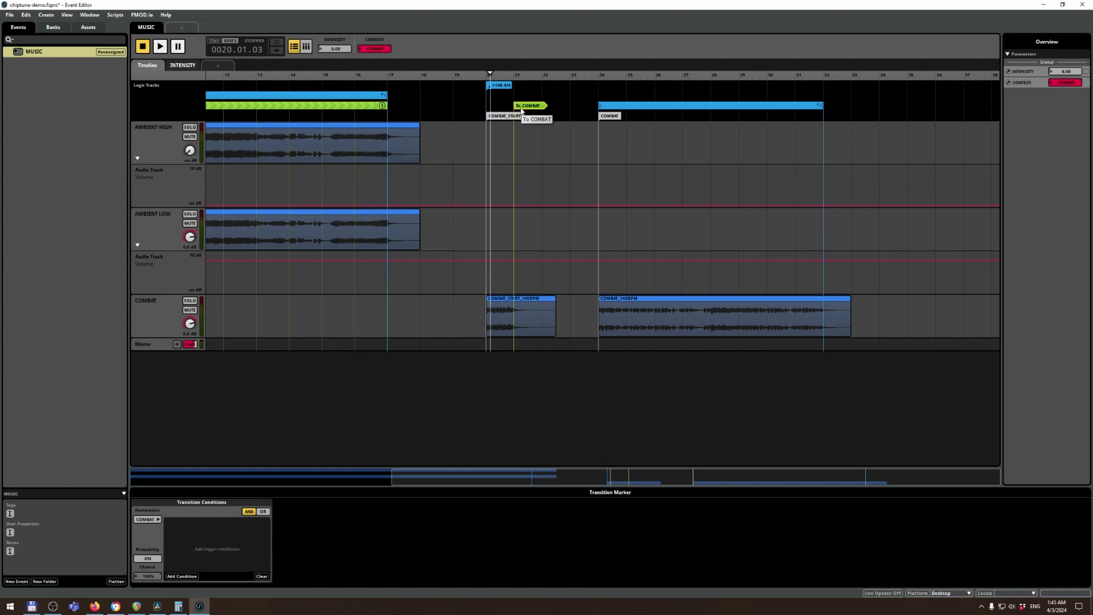
pyautogui.moveTo(518, 107)
pyautogui.mouseDown()
pyautogui.moveTo(545, 111)
pyautogui.moveTo(510, 115)
pyautogui.mouseUp()
# - Add a transition timeline to the To COMBAT marker and extend the COMBAT track's source and destination audio across it
pyautogui.rightClick(520, 107)
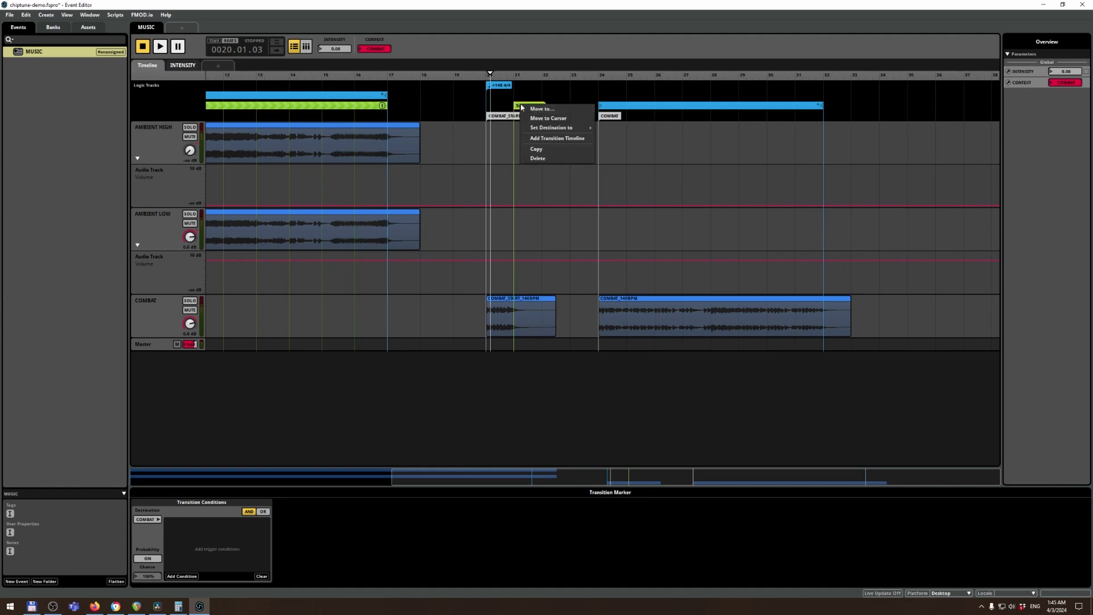
pyautogui.click(546, 140)
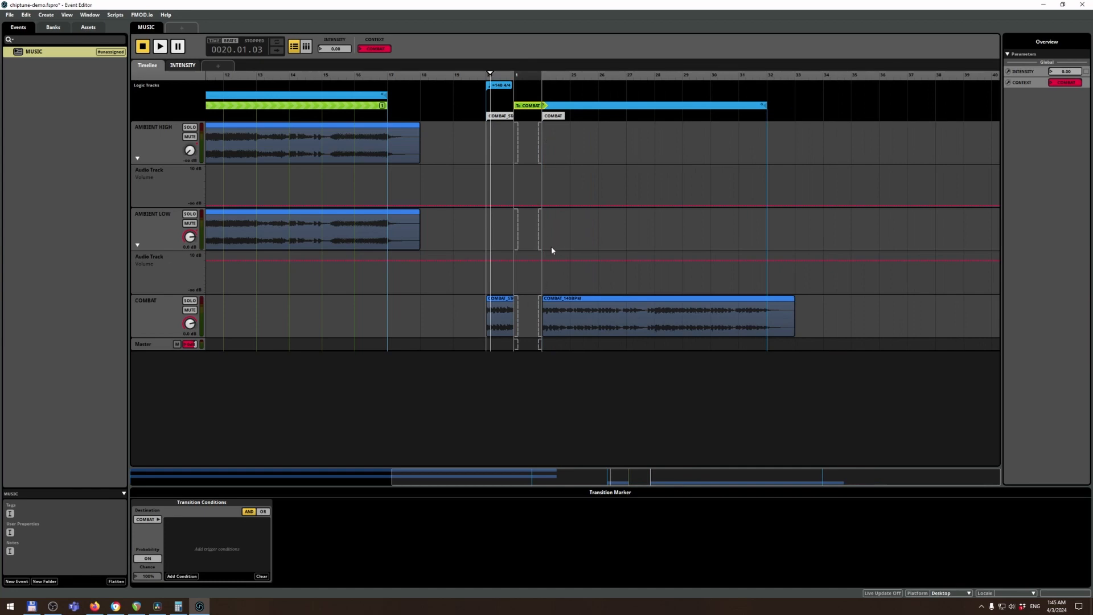
pyautogui.moveTo(517, 309); pyautogui.dragTo(542, 310)
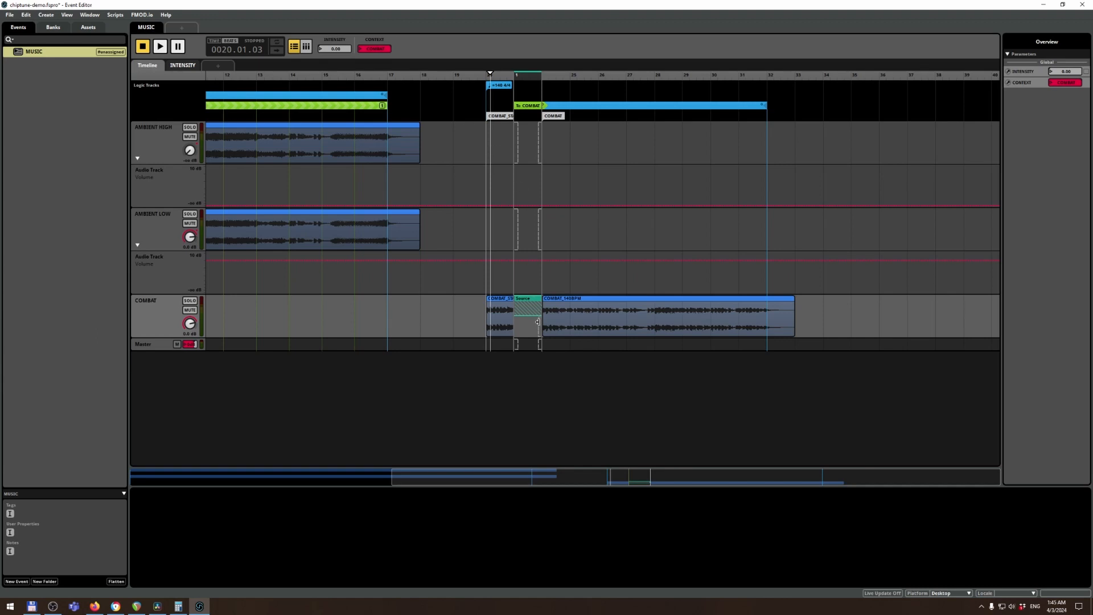
pyautogui.moveTo(538, 320); pyautogui.dragTo(517, 320)
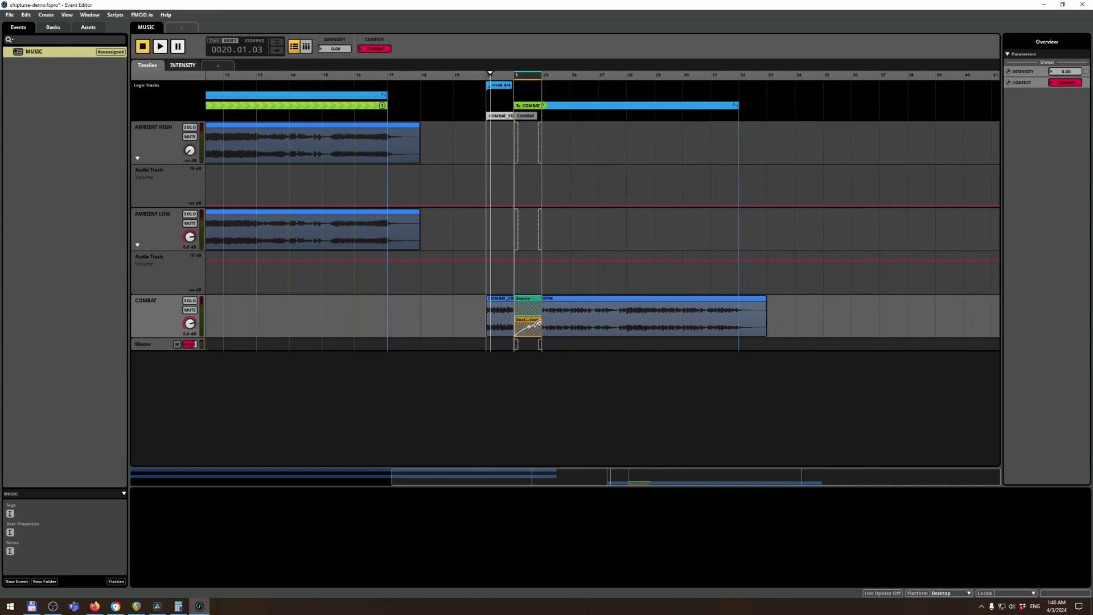
pyautogui.click(541, 106)
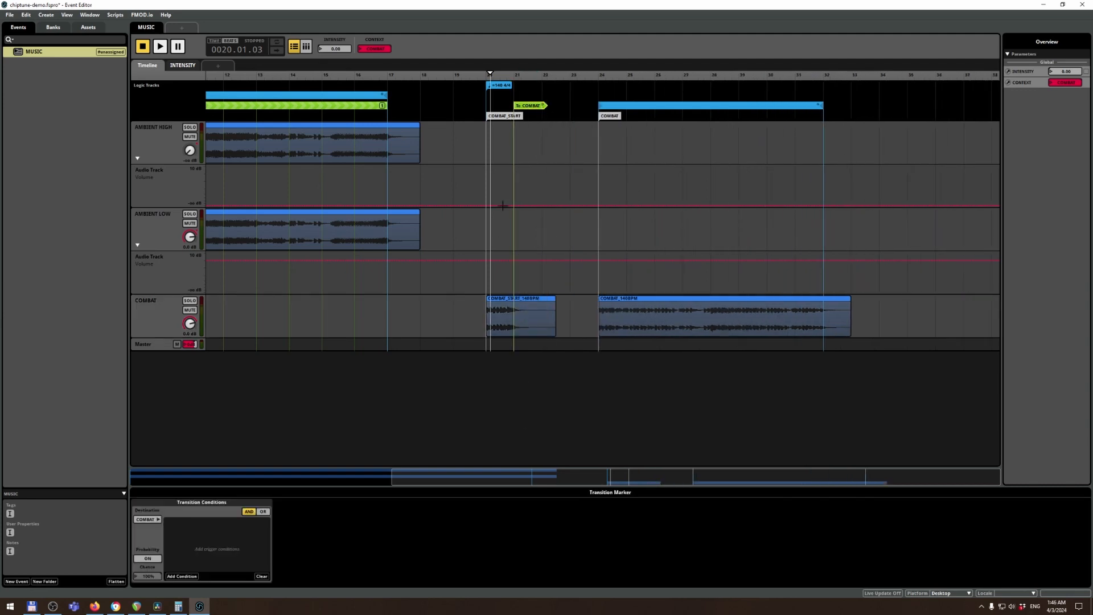
# - Audition the passage from COMBAT_START into the combat loop, playing from the end of bar 19
pyautogui.click(480, 75)
pyautogui.press('space')
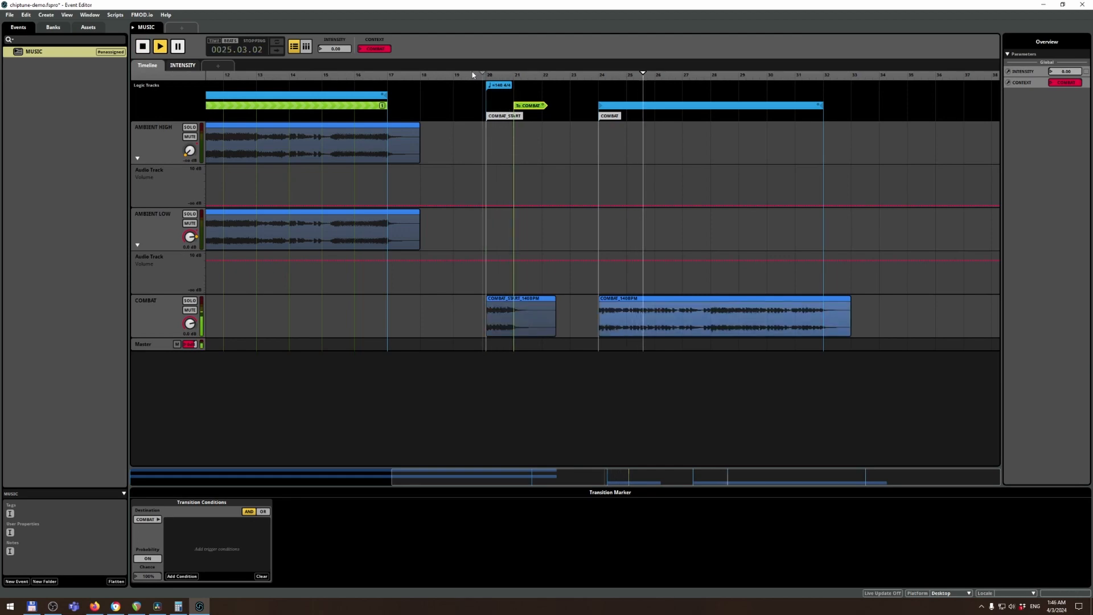
pyautogui.press('space')
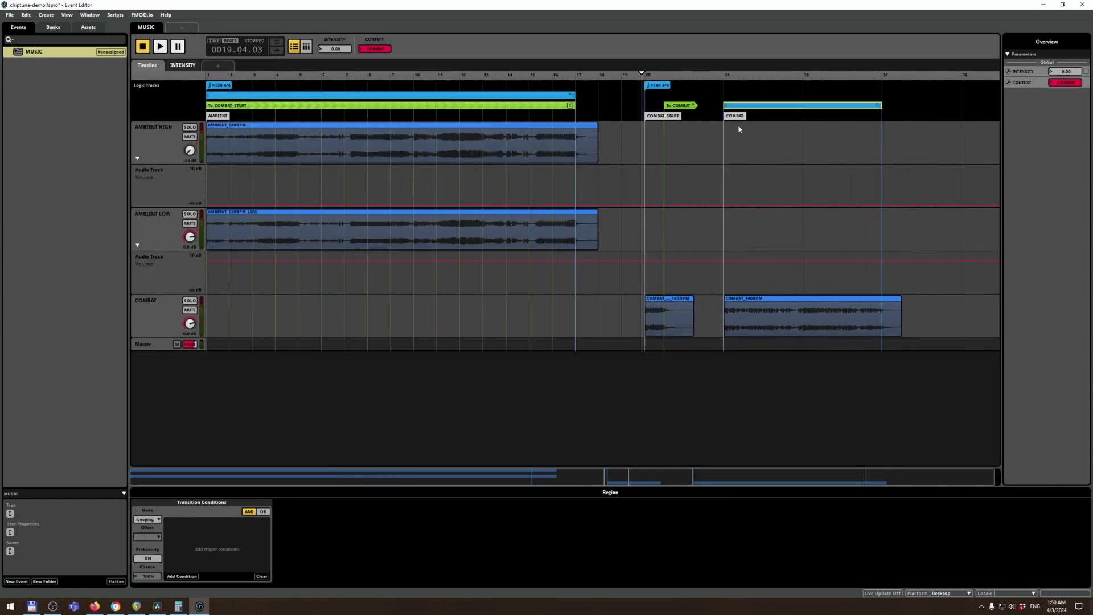
# - Move the combat loop region up one row and add a transition region beneath it, spanning bars 24 to 32
pyautogui.moveTo(739, 105); pyautogui.dragTo(738, 99)
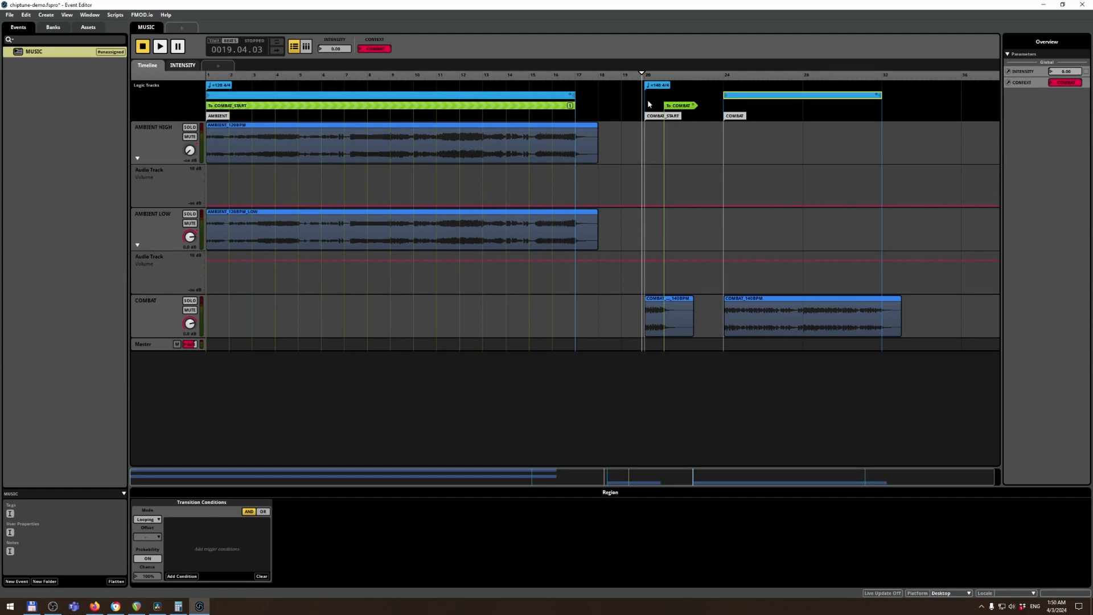
pyautogui.click(534, 98)
pyautogui.click(747, 97)
pyautogui.rightClick(743, 103)
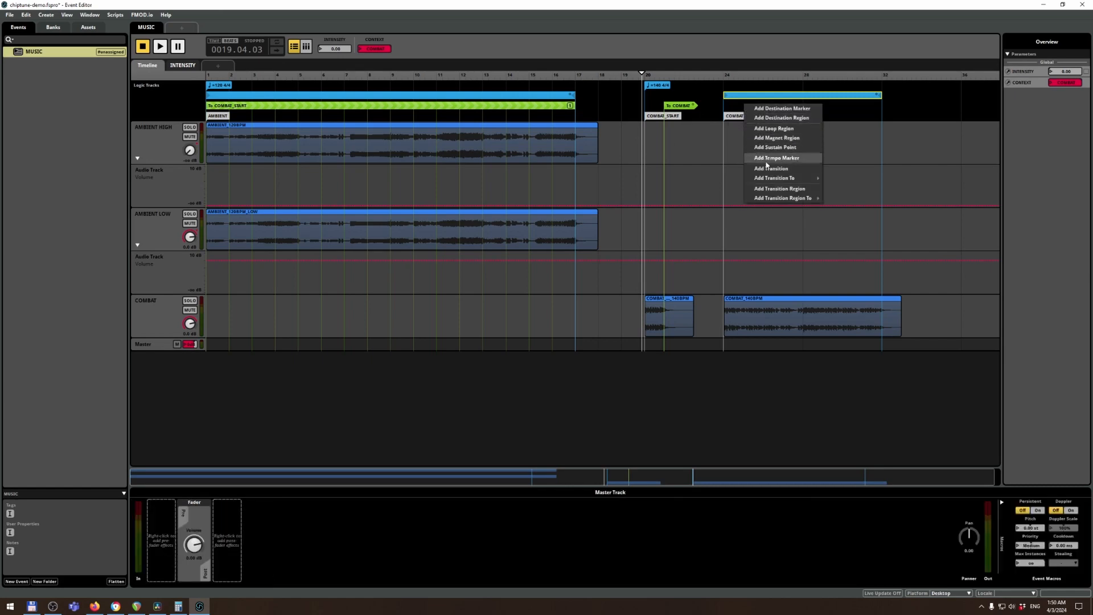
pyautogui.click(774, 189)
pyautogui.moveTo(752, 105); pyautogui.dragTo(731, 105)
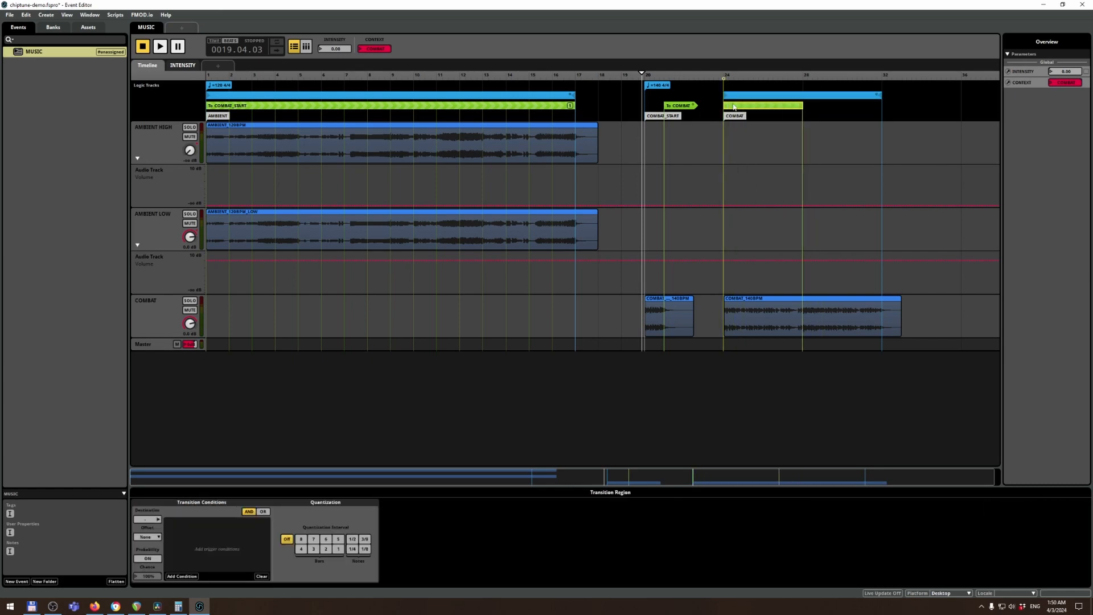
pyautogui.moveTo(804, 110); pyautogui.dragTo(878, 111)
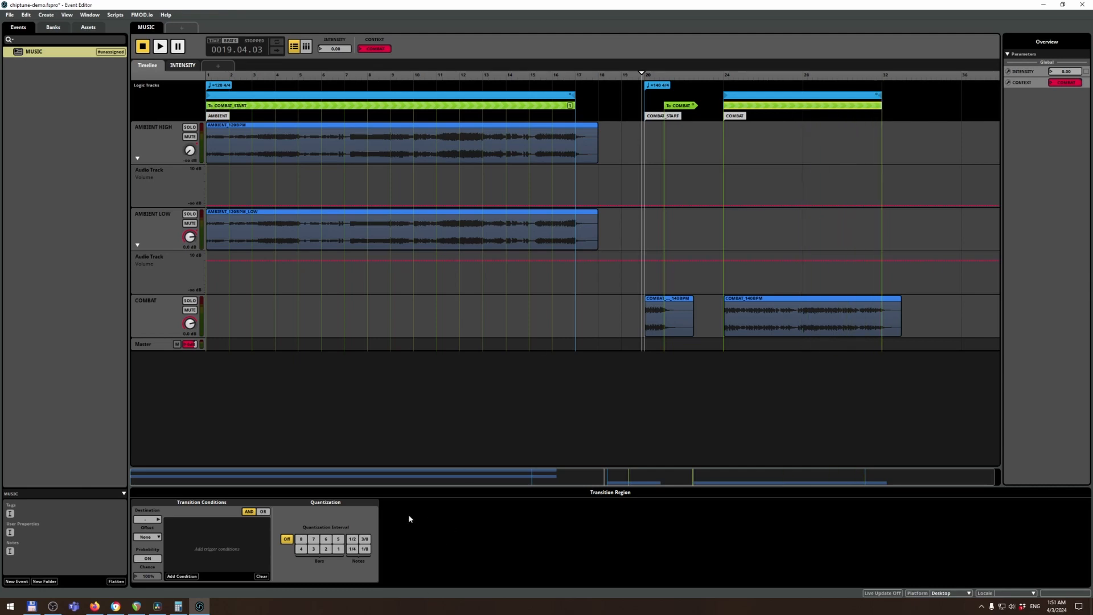
# - Quantize the combat transition region to 1 bar and add a CONTEXT parameter condition set to AMBIENT
pyautogui.click(338, 549)
pyautogui.click(184, 579)
pyautogui.moveTo(205, 559)
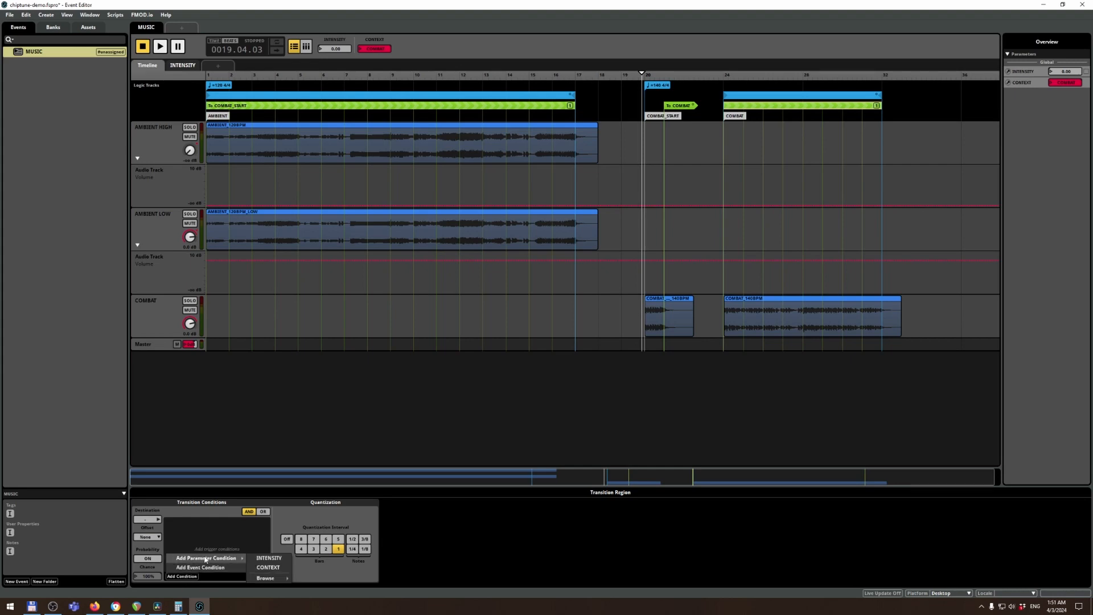
pyautogui.click(277, 568)
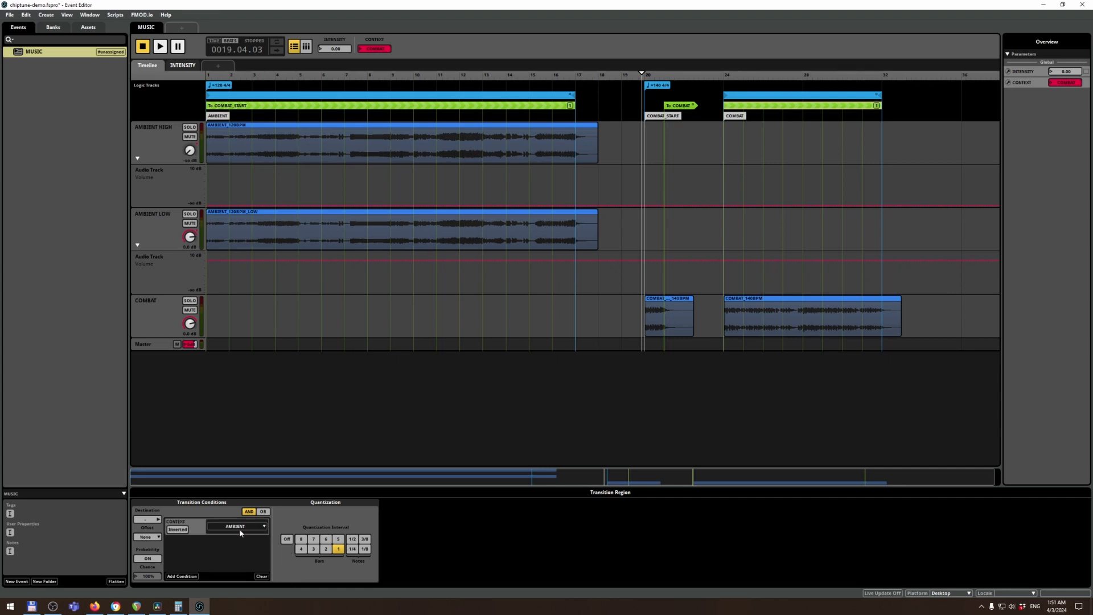
pyautogui.click(238, 527)
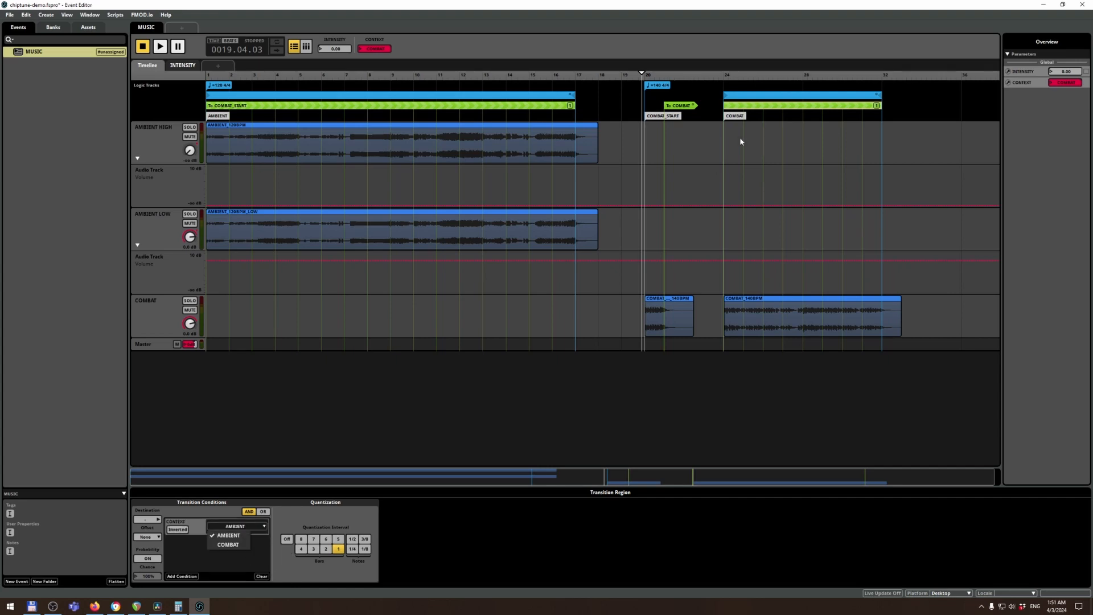
# - Audition the combat transition region from bar 24, changing CONTEXT from COMBAT to AMBIENT during playback
pyautogui.click(734, 74)
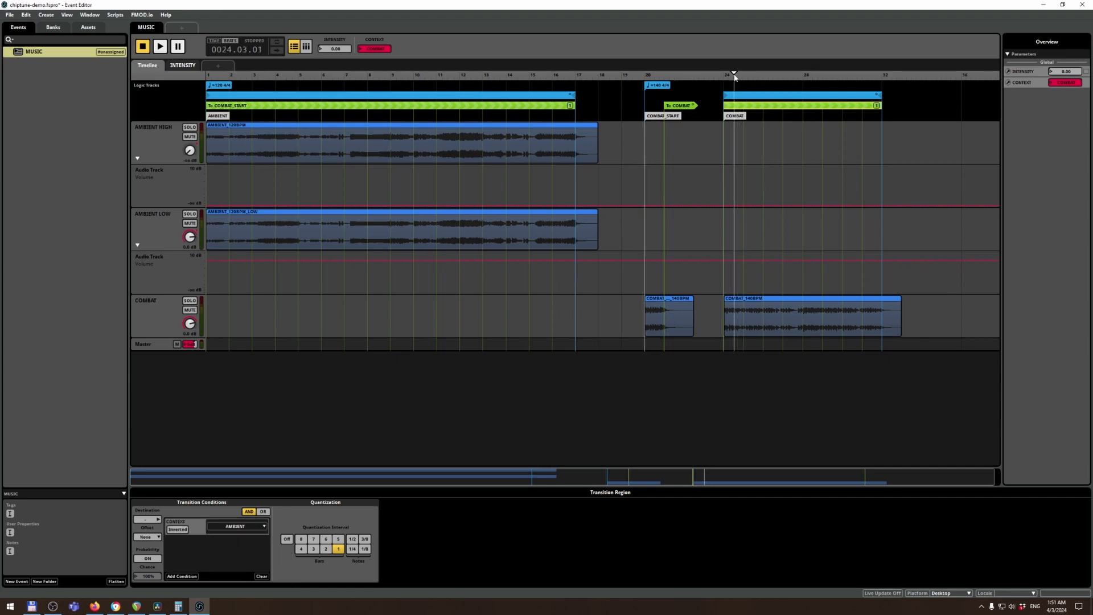
pyautogui.press('space')
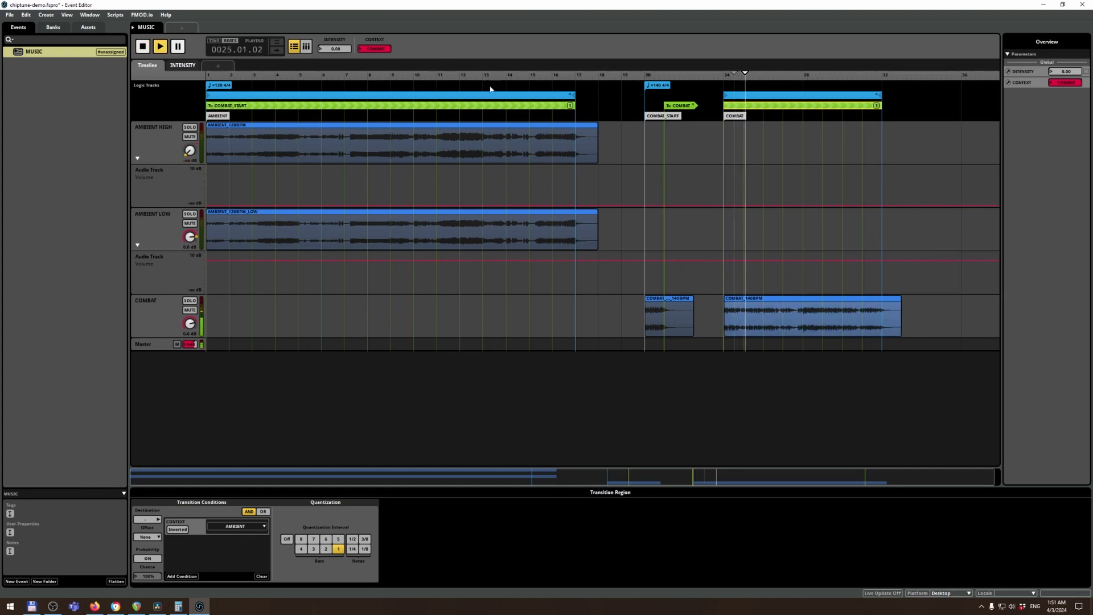
pyautogui.moveTo(381, 49); pyautogui.dragTo(377, 56)
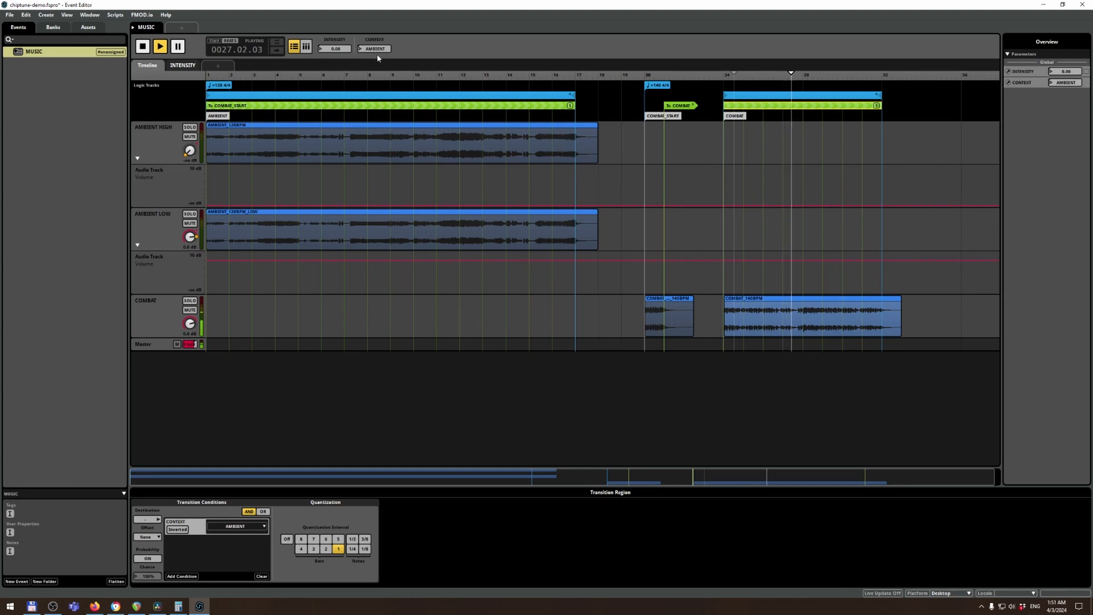
pyautogui.press('space')
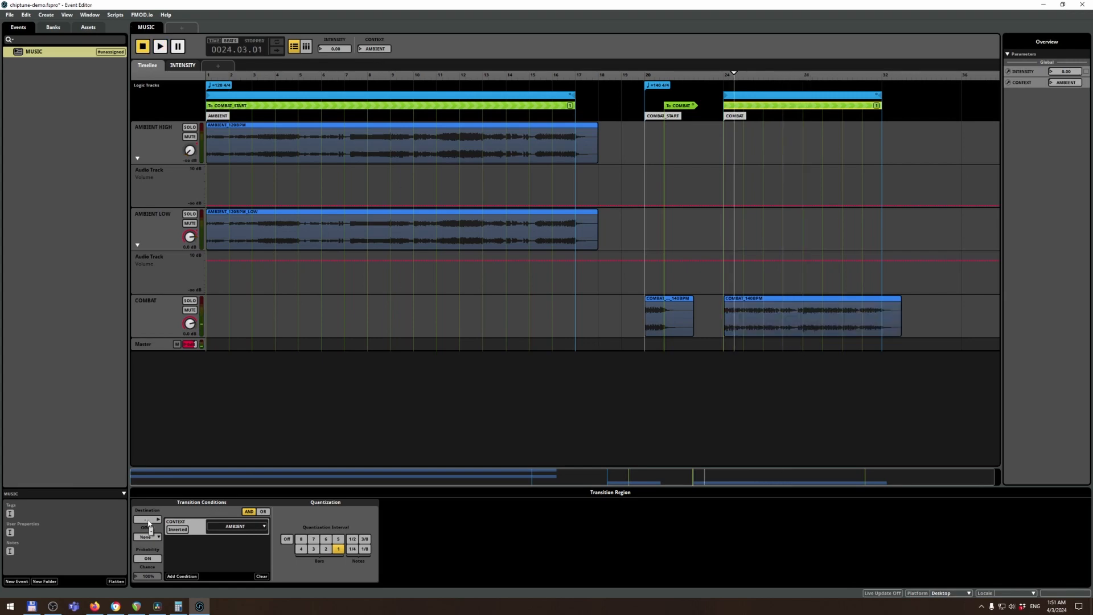
# - Set the combat transition region's destination to the AMBIENT marker and audition it, switching CONTEXT from COMBAT to AMBIENT during playback
pyautogui.click(148, 520)
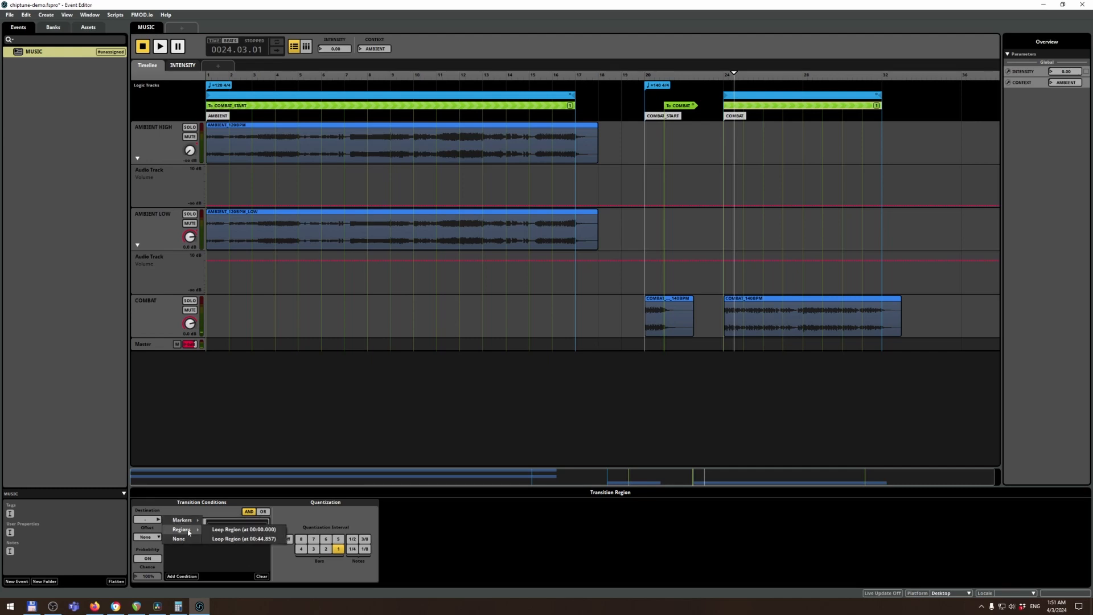
pyautogui.click(223, 519)
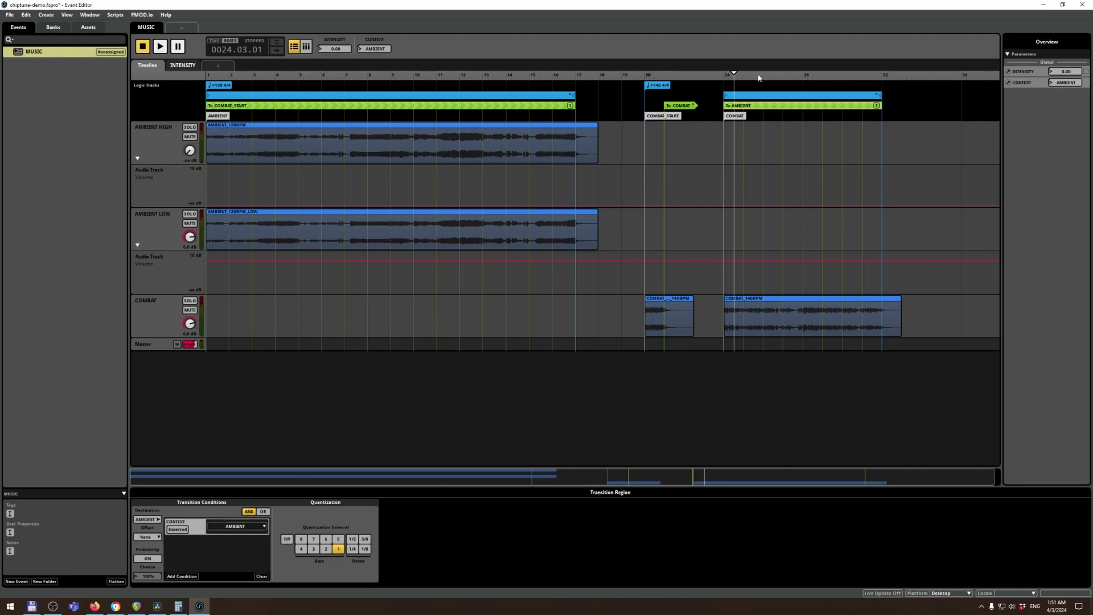
pyautogui.press('space')
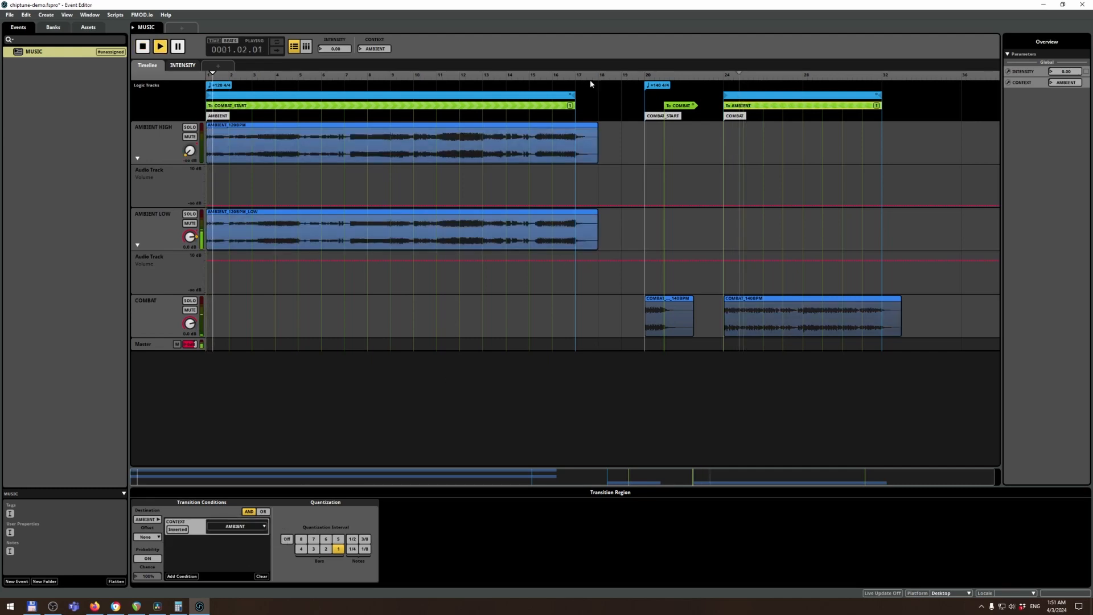
pyautogui.press('space')
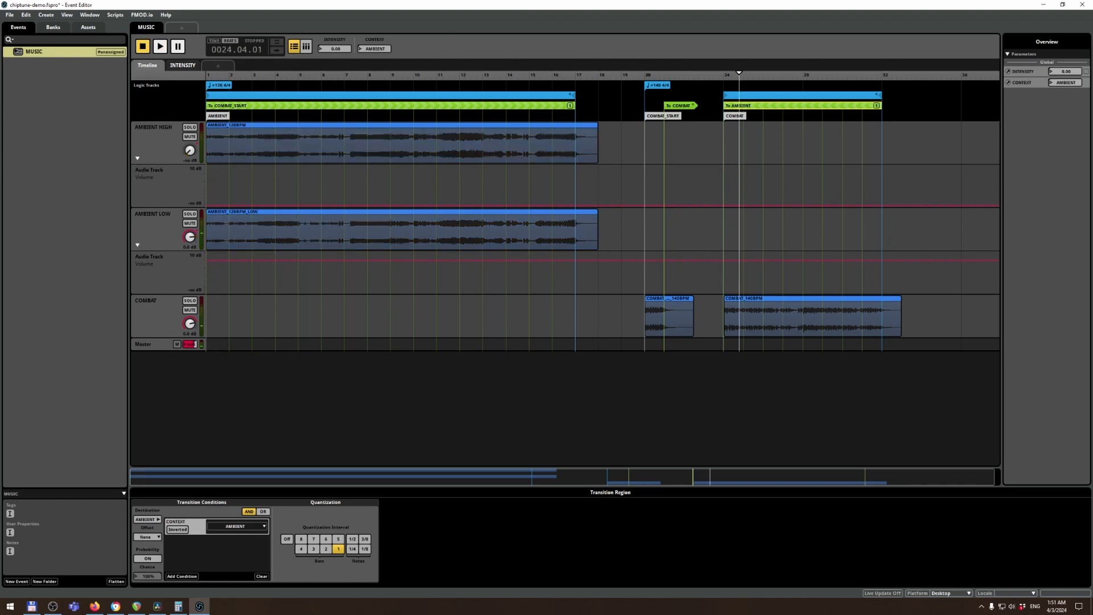
pyautogui.press('space')
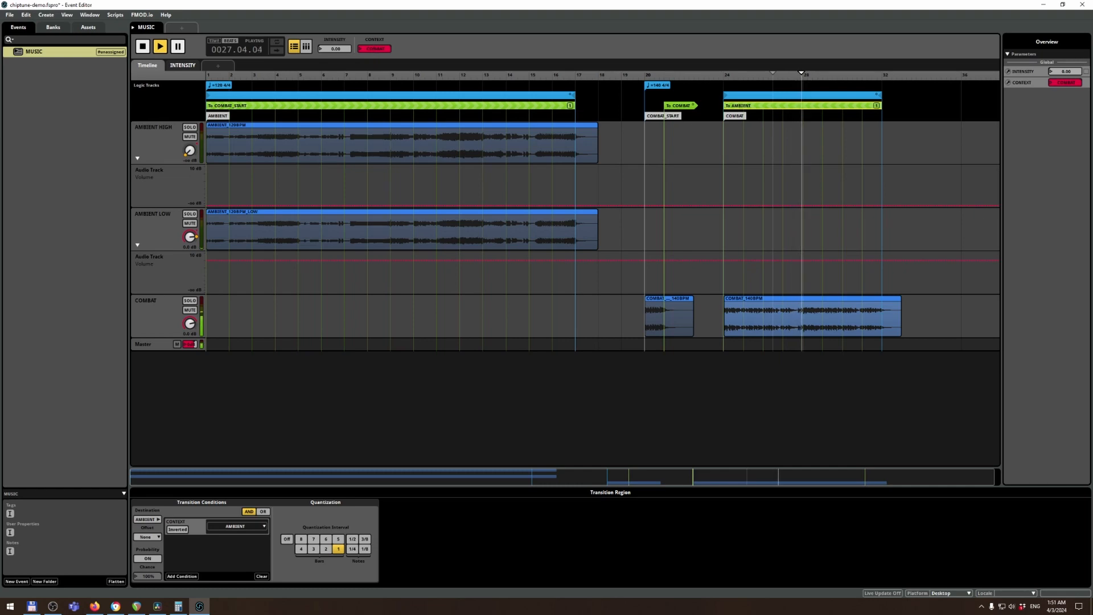
pyautogui.click(362, 49)
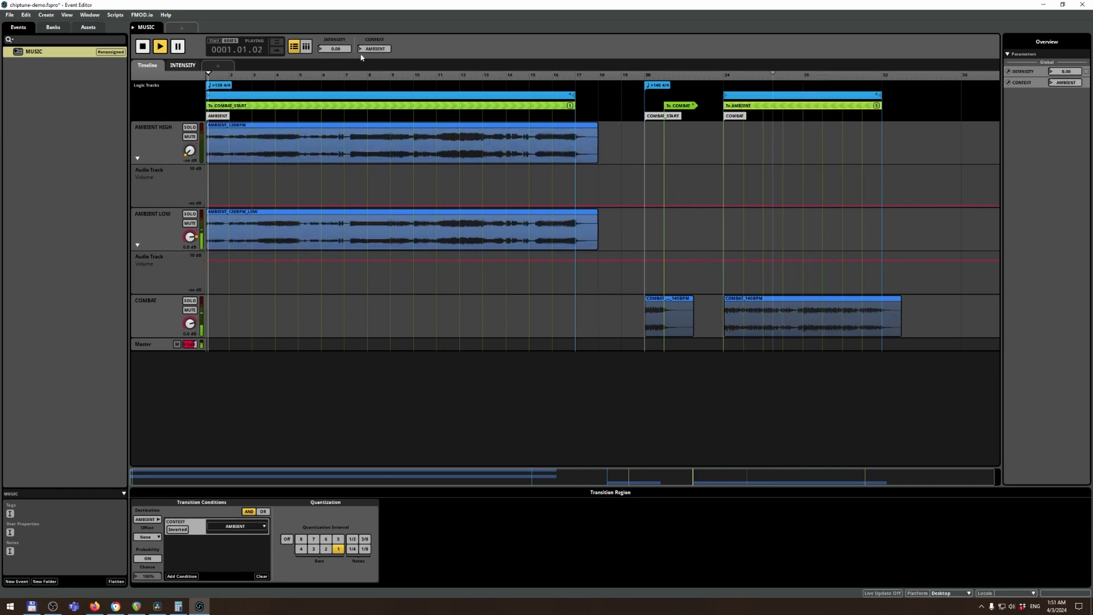
pyautogui.press('space')
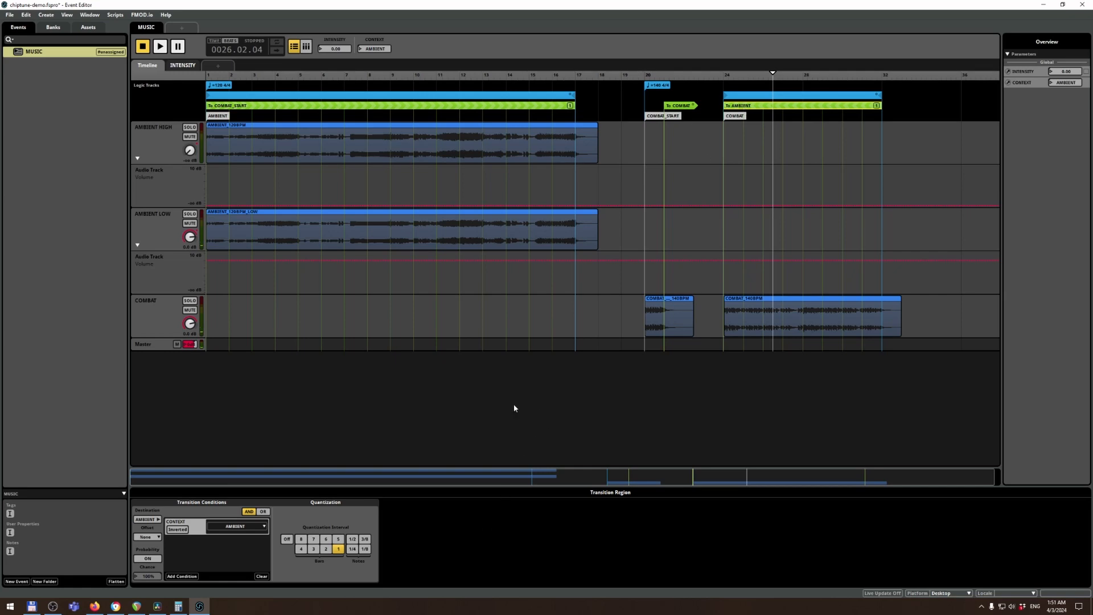
# - Set the combat transition region's quantization interval to 2 bars and audition the transition to AMBIENT
pyautogui.click(325, 549)
pyautogui.press('space')
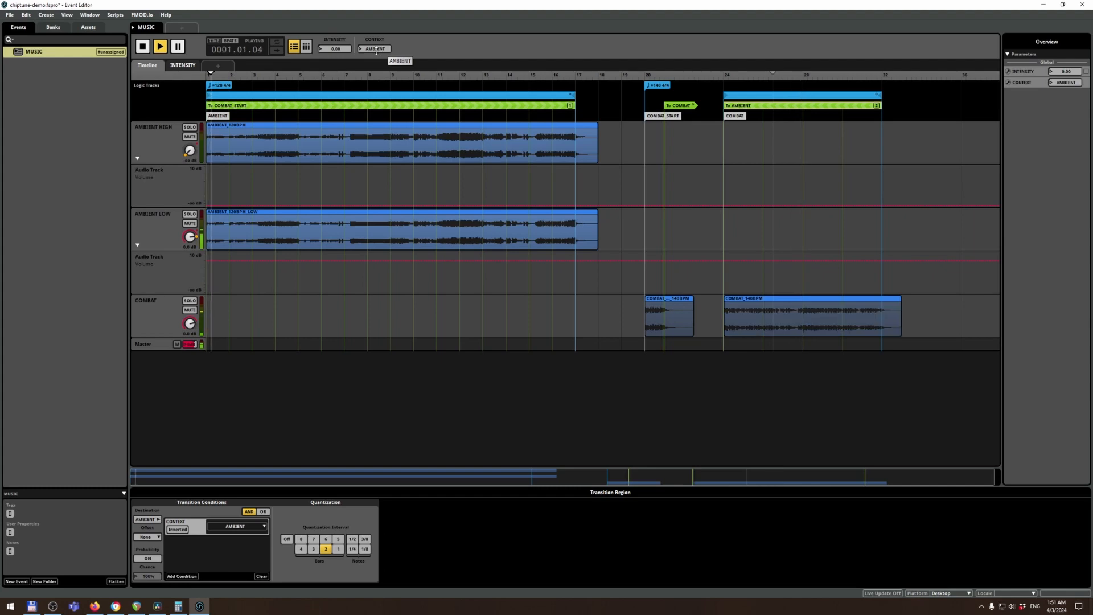
pyautogui.press('space')
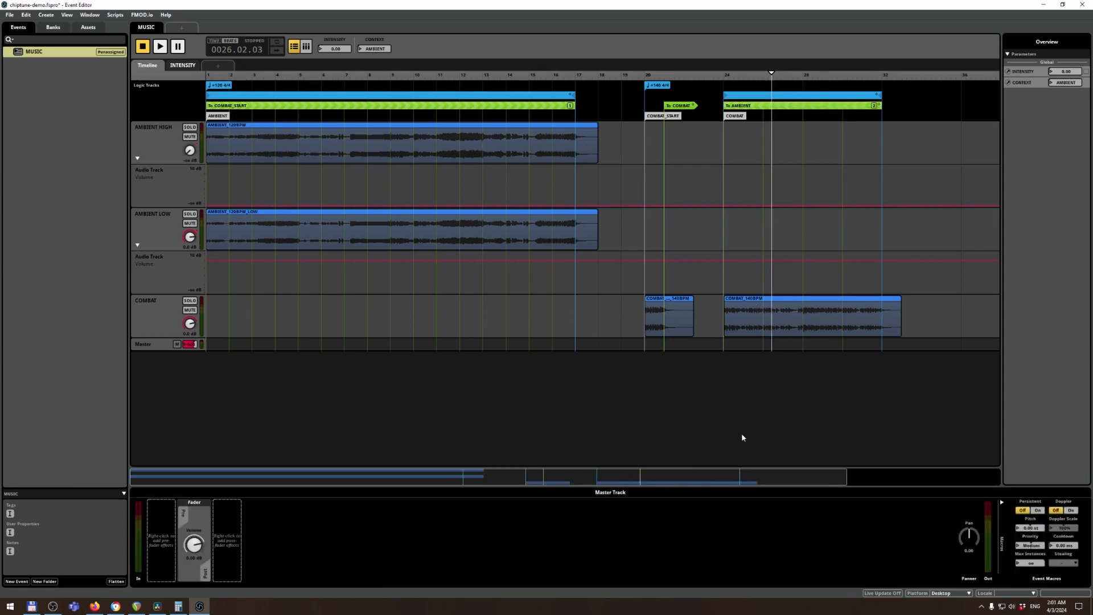
# - Bring LOSS_140BPM and VICTORY_140BPM from the Total Commander assets folder onto the COMBAT track, starting at bars 36 and 40
pyautogui.moveTo(725, 471); pyautogui.dragTo(855, 476)
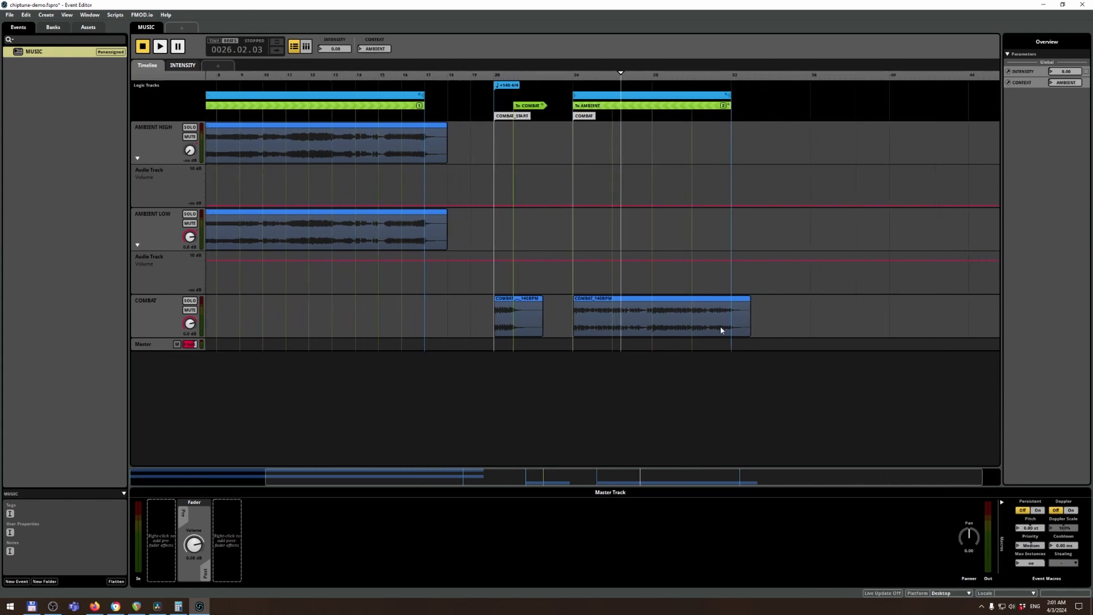
pyautogui.hotkey('alt', 'Tab')
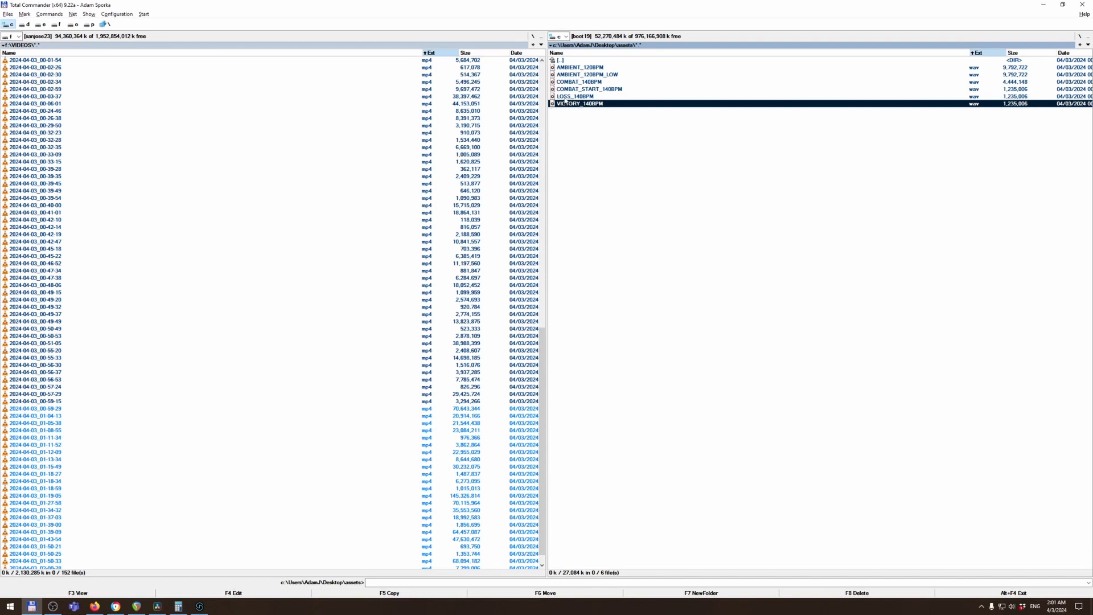
pyautogui.moveTo(565, 98); pyautogui.dragTo(814, 319)
pyautogui.hotkey('alt', 'Tab')
pyautogui.hotkey('alt', 'Tab')
pyautogui.hotkey('alt', 'Tab')
pyautogui.moveTo(565, 104); pyautogui.dragTo(915, 331)
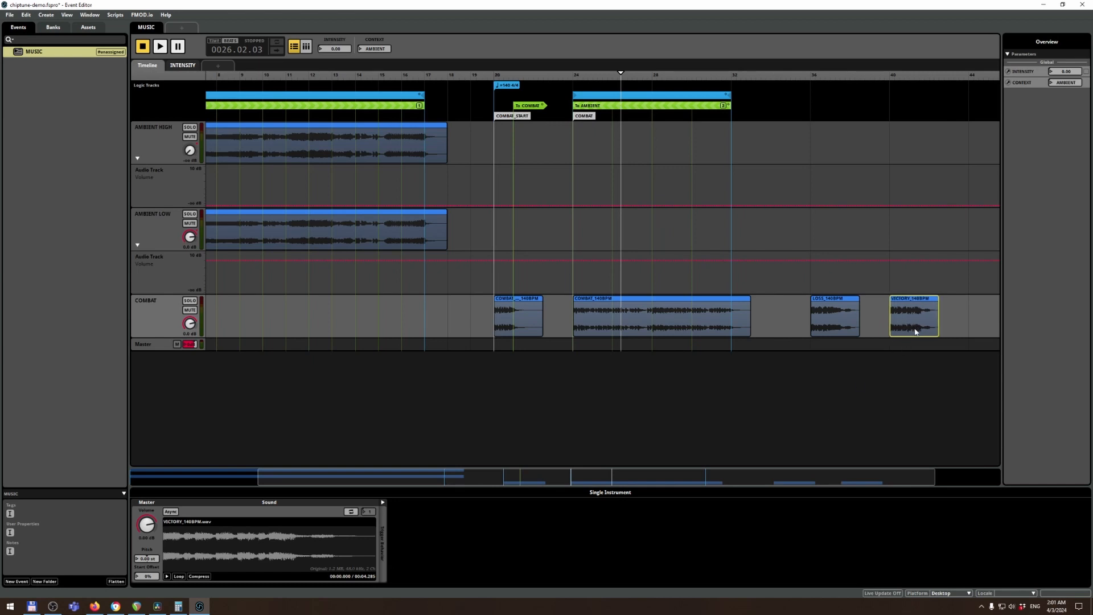
# - Add a destination marker named LOSS at bar 36, where the LOSS_140BPM clip starts
pyautogui.click(617, 109)
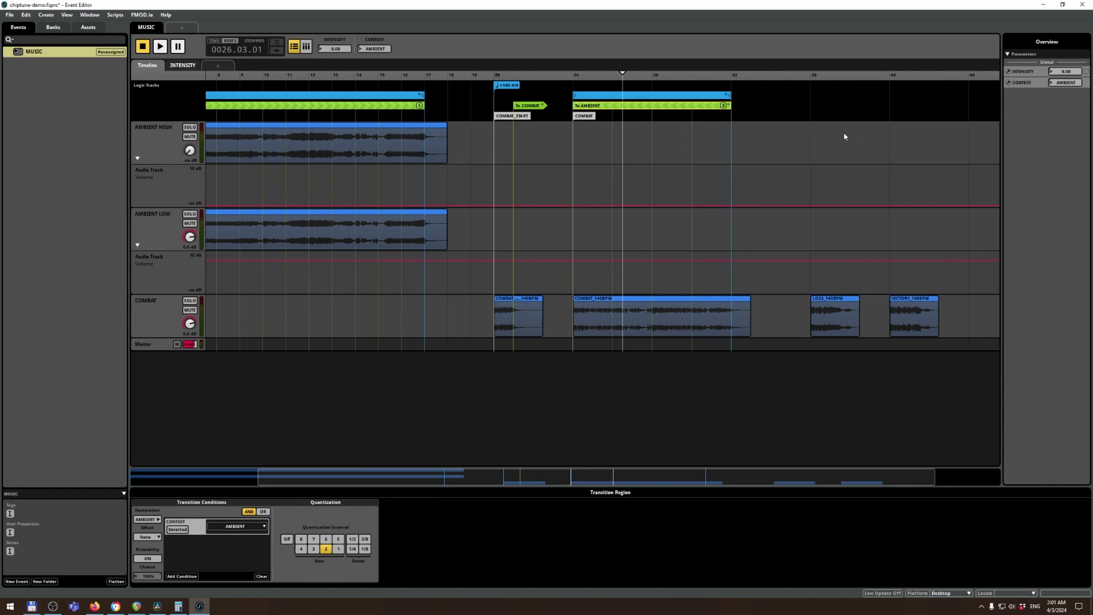
pyautogui.rightClick(814, 114)
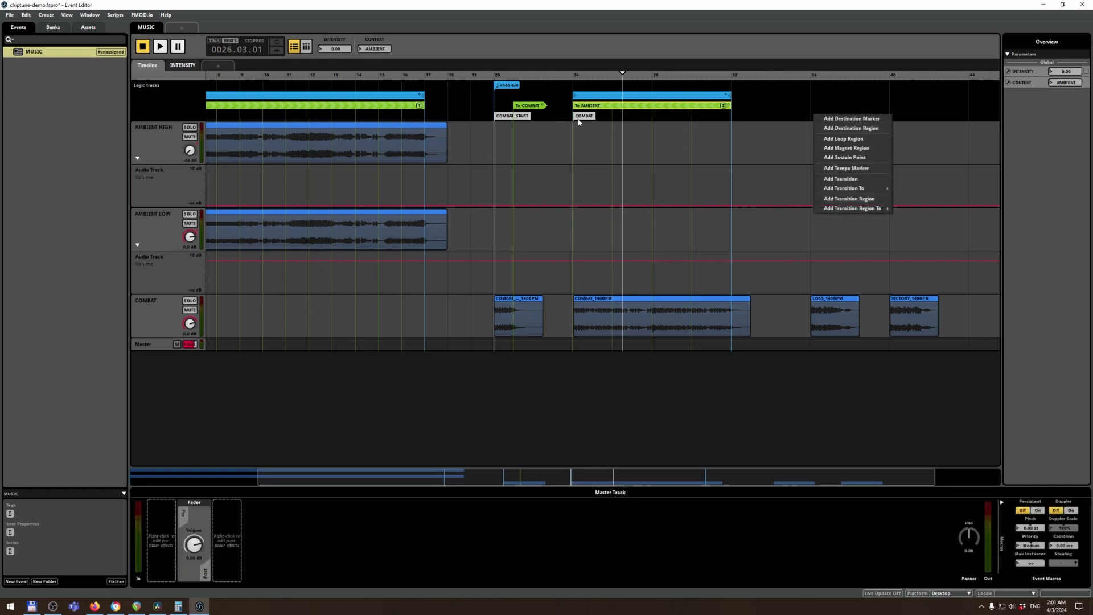
pyautogui.moveTo(494, 478); pyautogui.dragTo(559, 478)
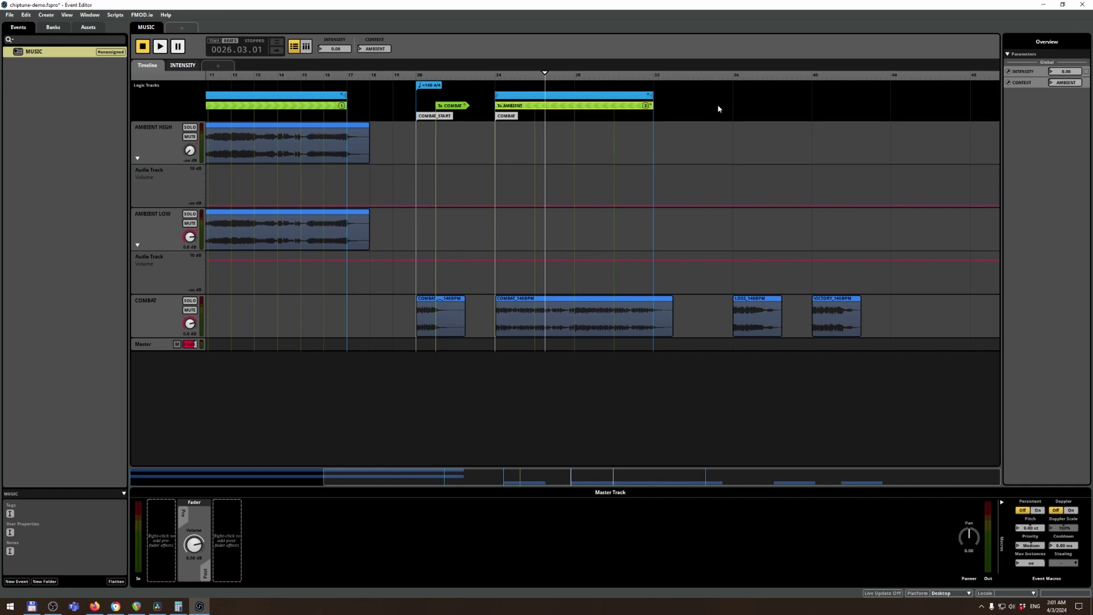
pyautogui.rightClick(732, 118)
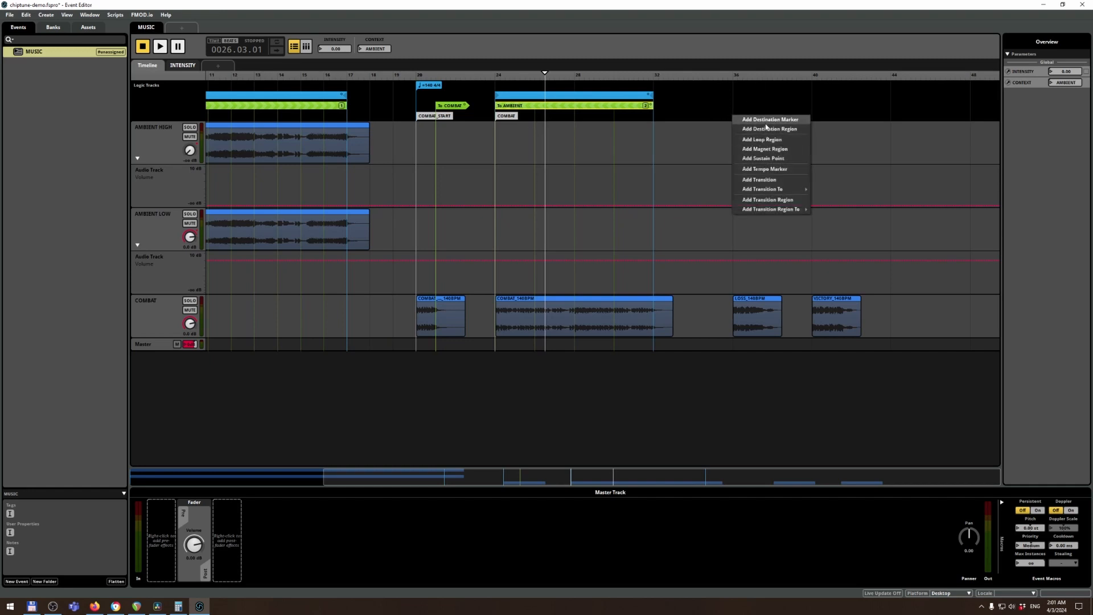
pyautogui.click(765, 119)
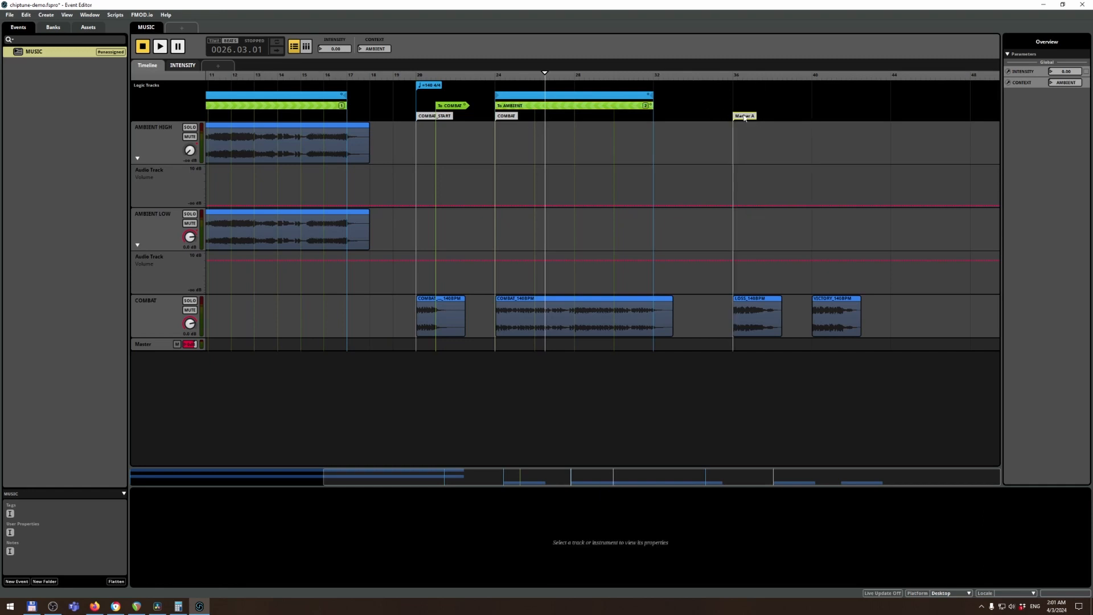
pyautogui.doubleClick(744, 120)
pyautogui.write('LOSS')
pyautogui.press('Return')
# - Add a destination marker named VICTORY at bar 40, where the VICTORY_140BPM clip starts
pyautogui.rightClick(814, 117)
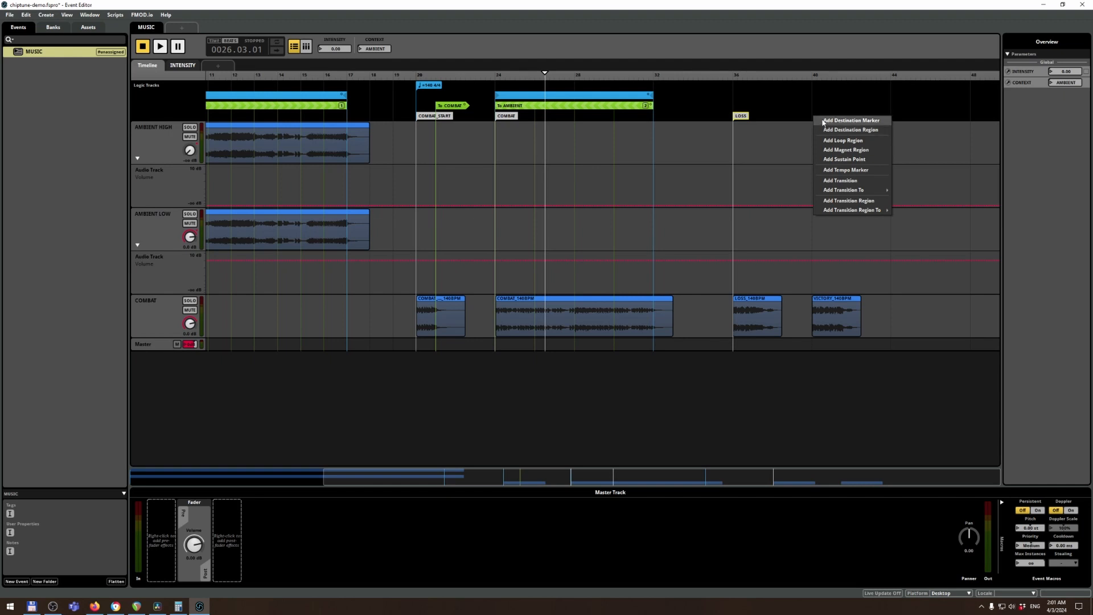
pyautogui.click(823, 121)
pyautogui.write('VICTORY')
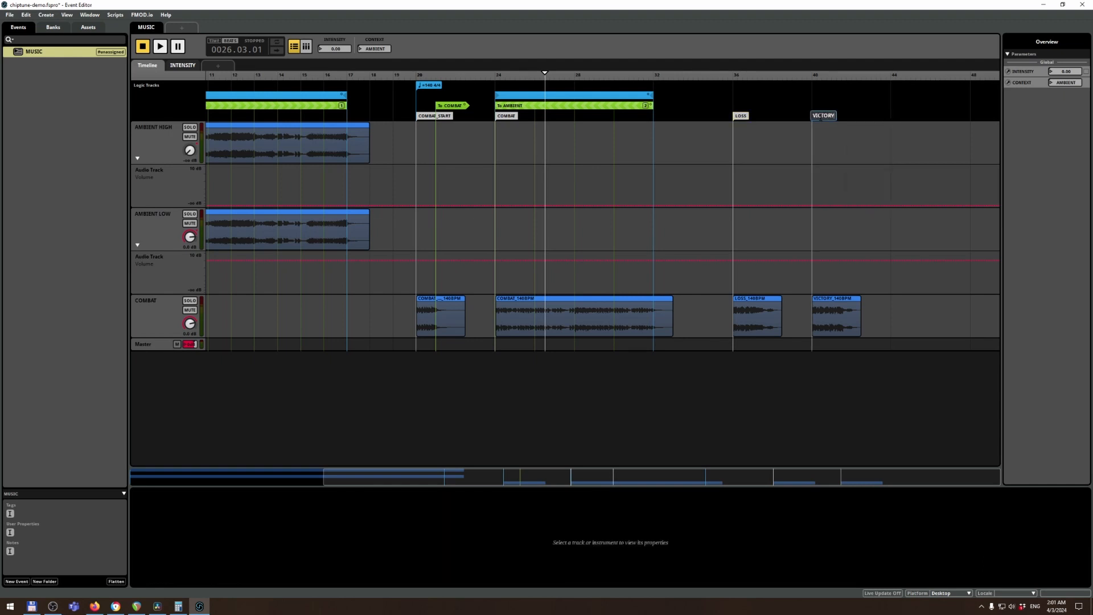
pyautogui.press('Return')
# - Add a transition to the AMBIENT marker at bar 38, near the end of the LOSS clip
pyautogui.click(757, 121)
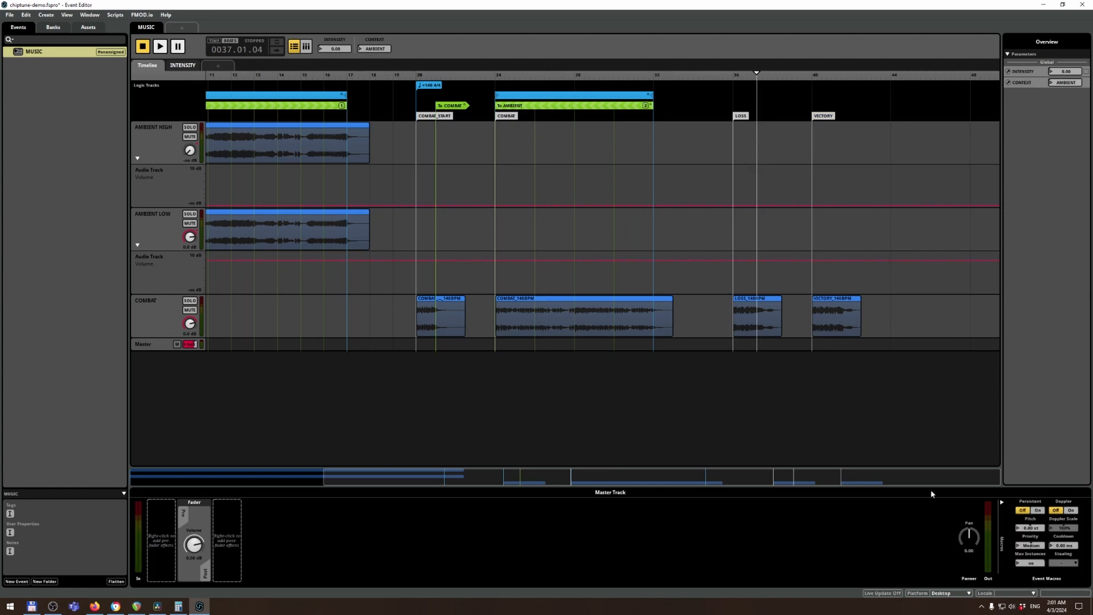
pyautogui.moveTo(1000, 479); pyautogui.dragTo(922, 478)
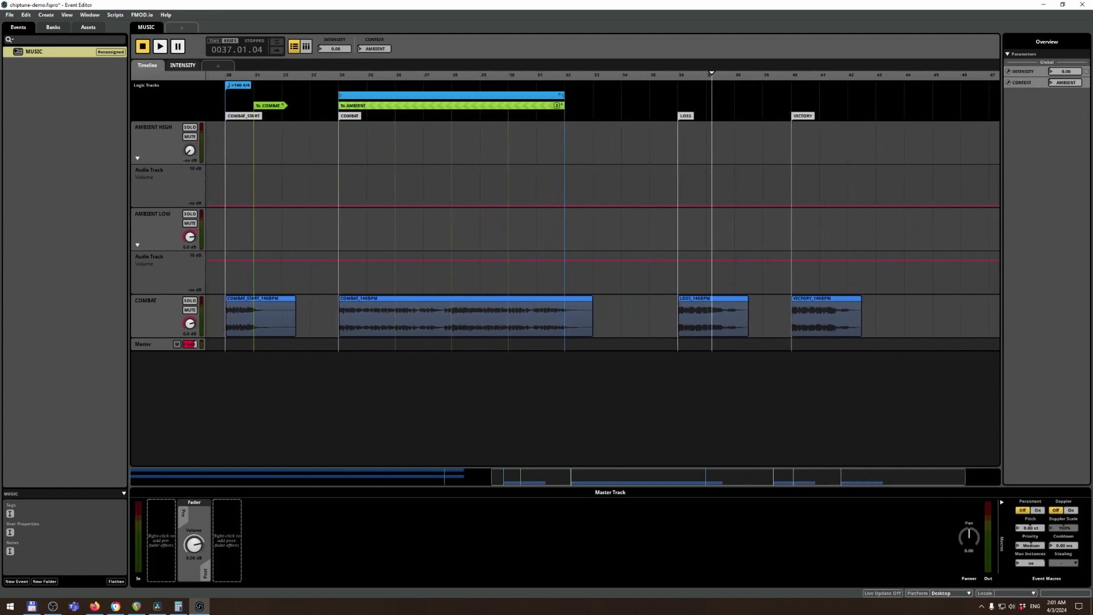
pyautogui.click(732, 274)
pyautogui.click(736, 112)
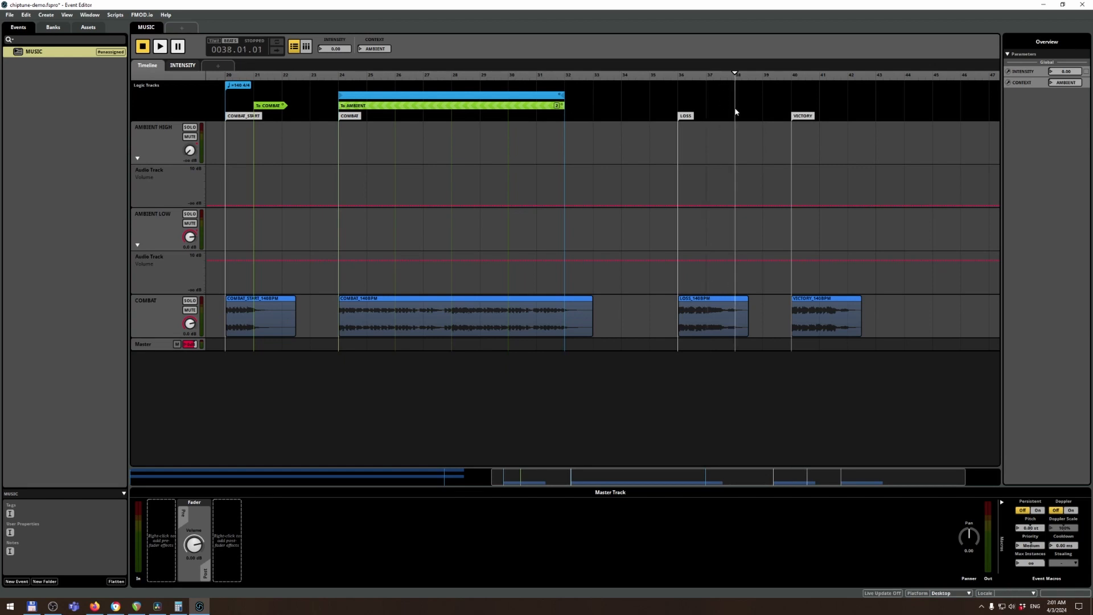
pyautogui.rightClick(735, 113)
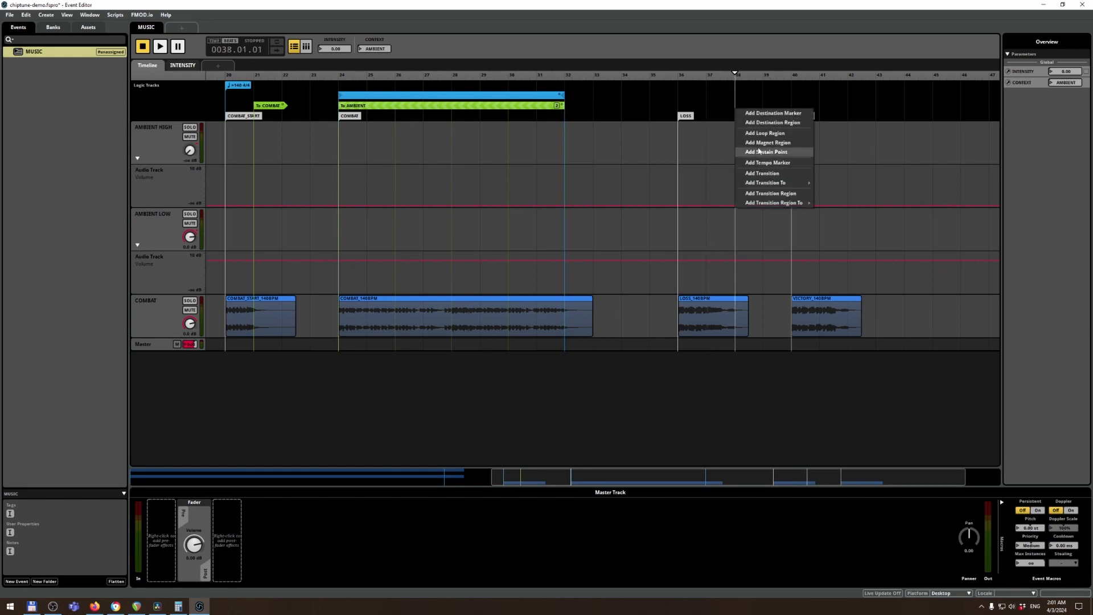
pyautogui.moveTo(758, 183)
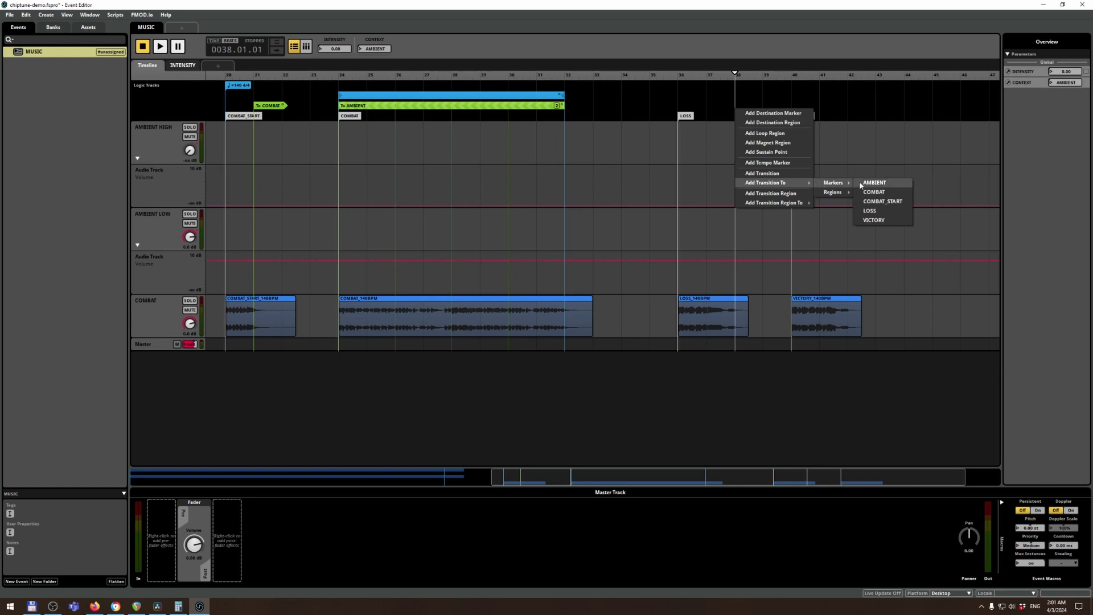
pyautogui.click(856, 182)
# - Add a transition to the AMBIENT marker at bar 42, near the end of the VICTORY clip
pyautogui.click(848, 116)
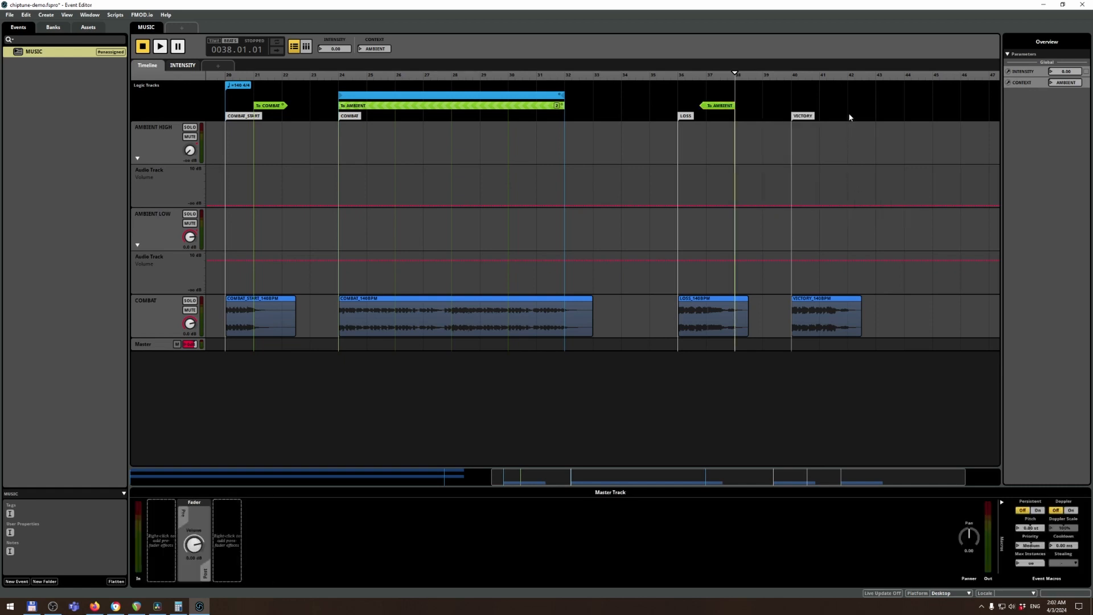
pyautogui.rightClick(848, 116)
pyautogui.click(876, 201)
pyautogui.hotkey('ctrl', 'z')
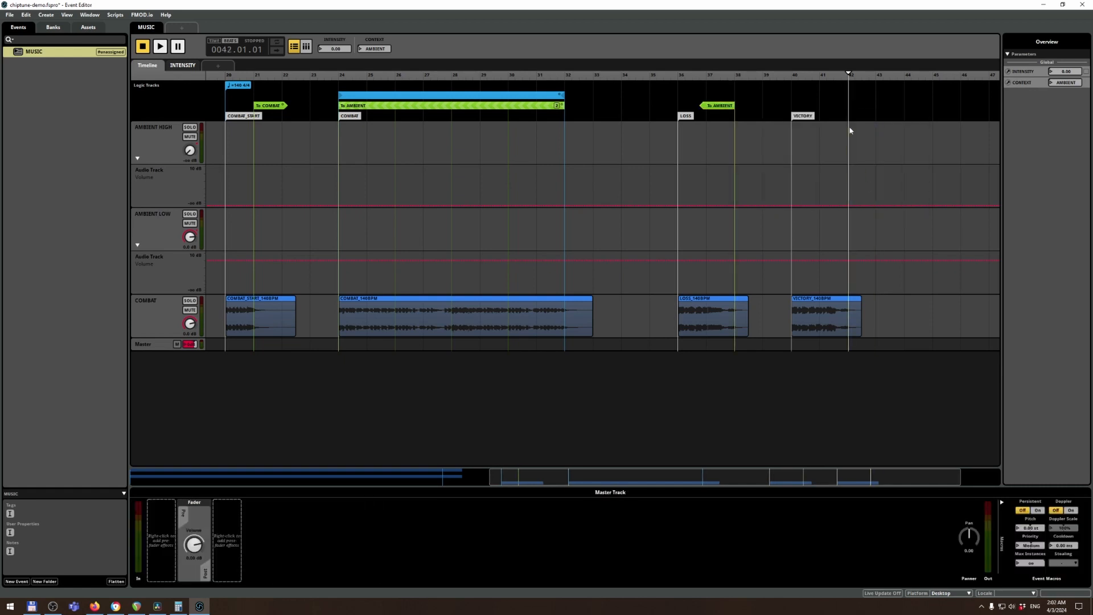
pyautogui.rightClick(848, 119)
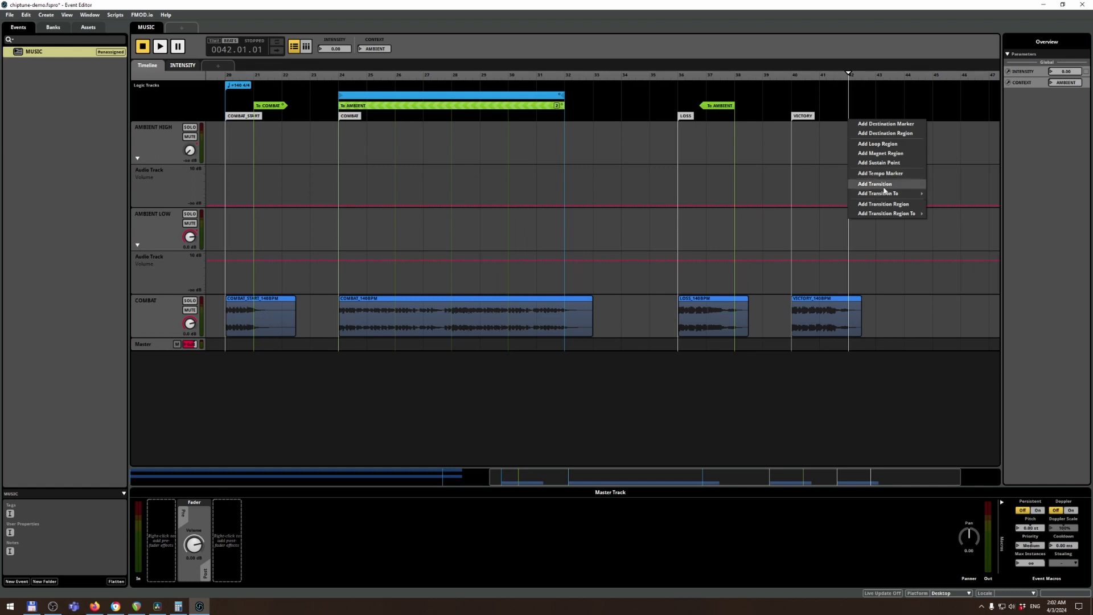
pyautogui.moveTo(888, 194)
pyautogui.moveTo(933, 197)
pyautogui.click(986, 194)
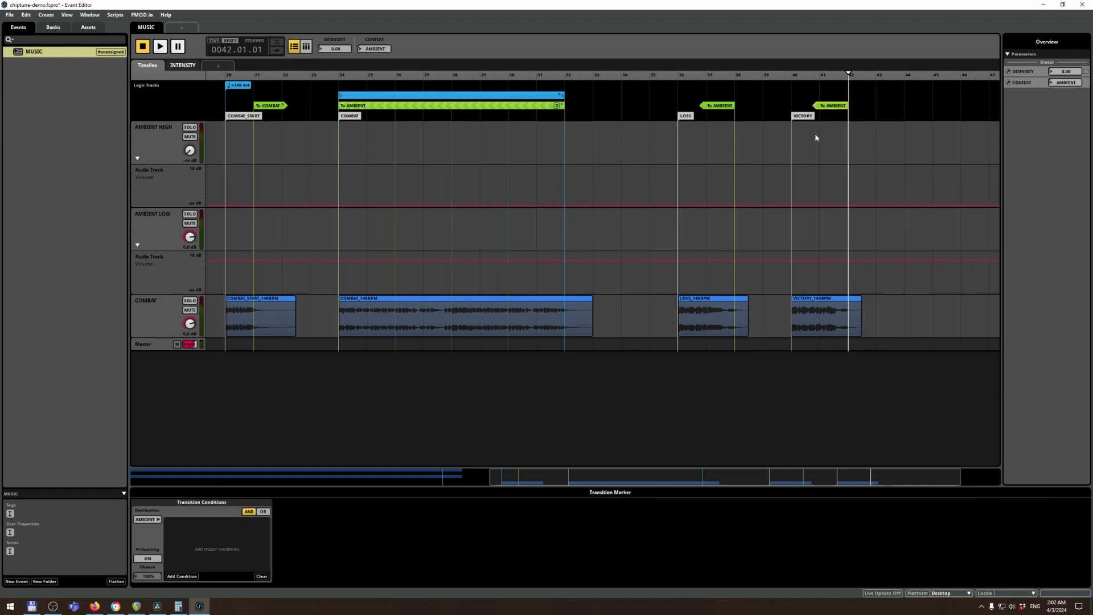
# - Open the LOSS transition's timeline and fill it with the COMBAT source and the AMBIENT LOW and AMBIENT HIGH destination regions
pyautogui.click(720, 106)
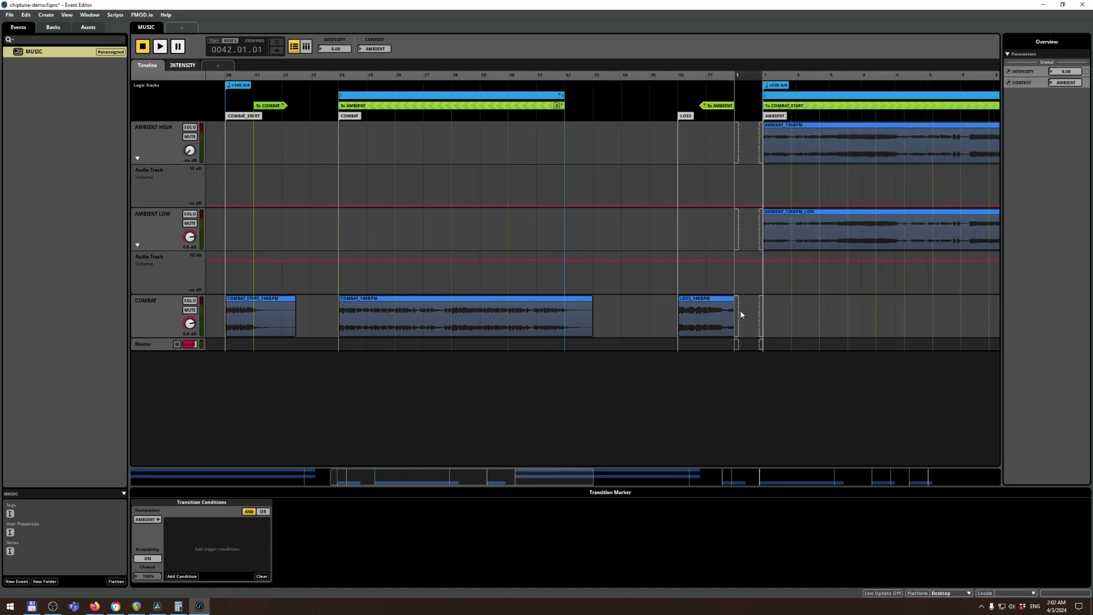
pyautogui.moveTo(738, 309); pyautogui.dragTo(763, 312)
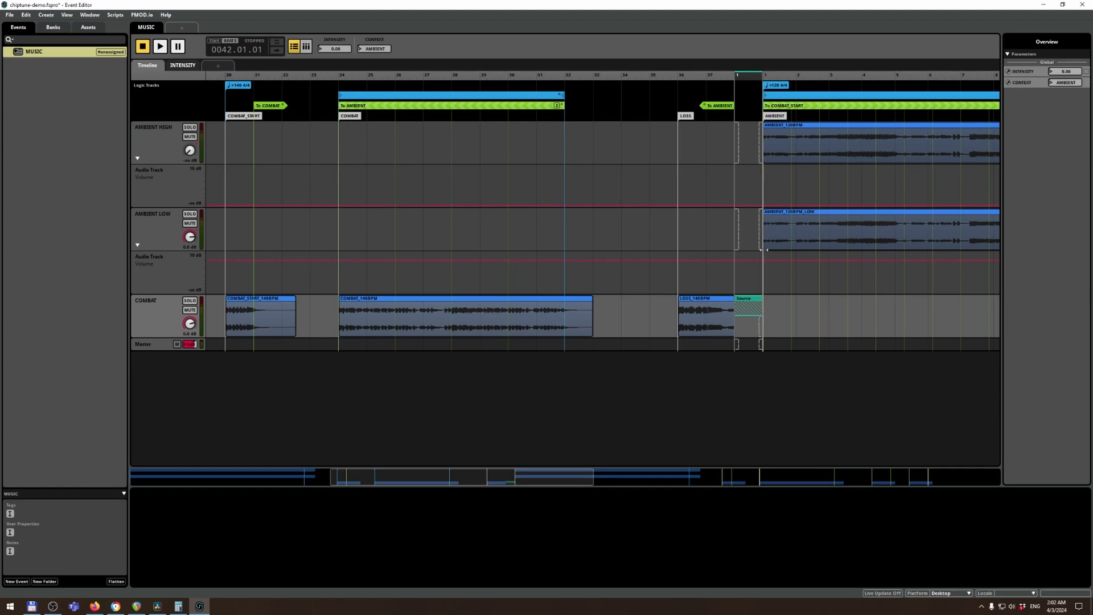
pyautogui.moveTo(764, 232); pyautogui.dragTo(735, 233)
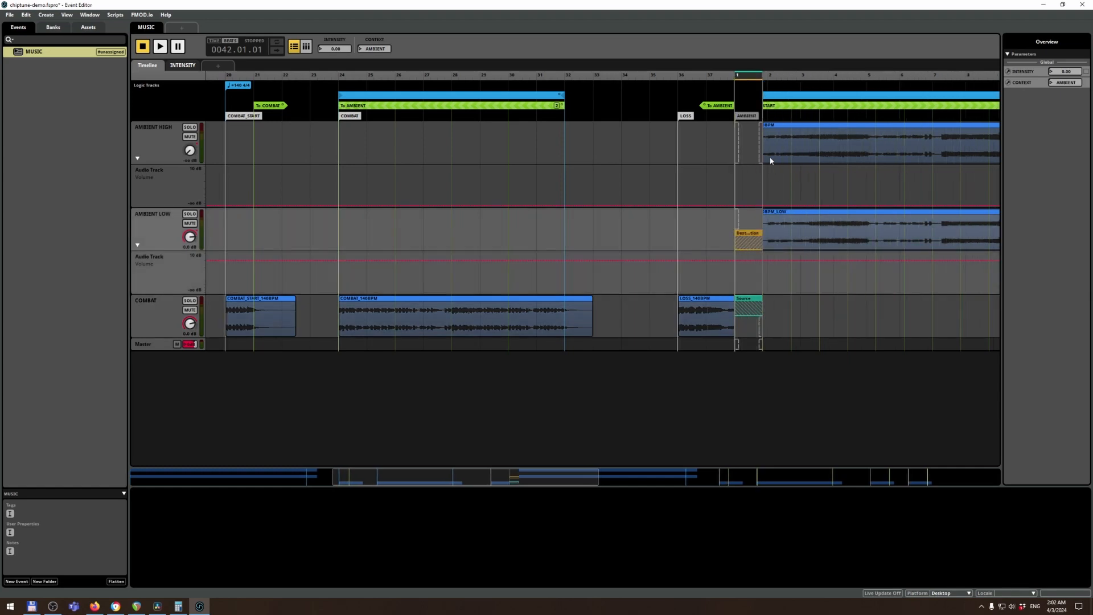
pyautogui.moveTo(758, 152); pyautogui.dragTo(736, 151)
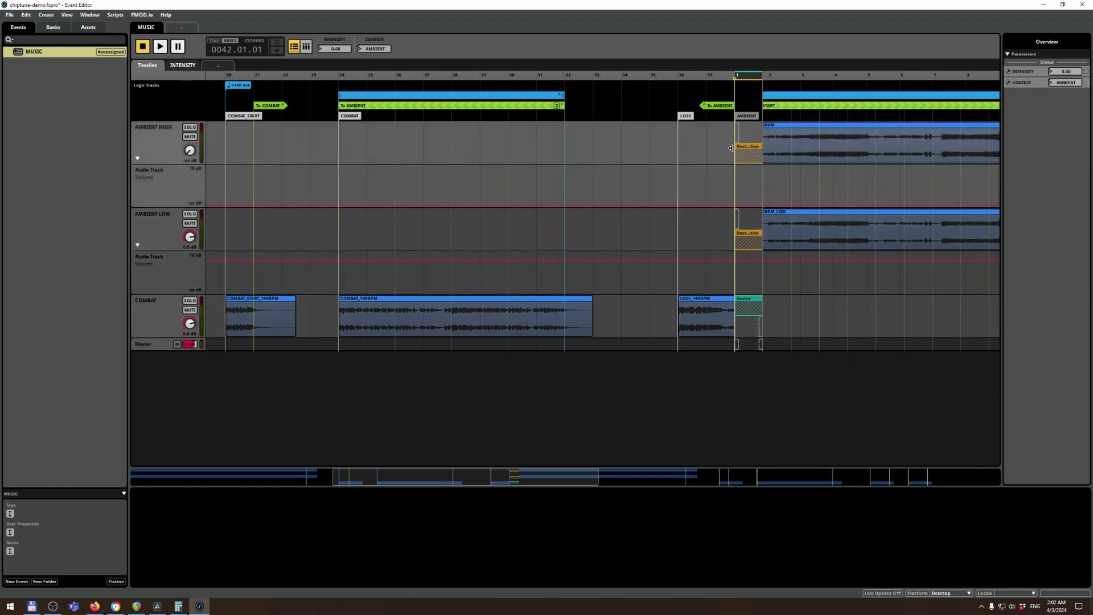
# - Open the VICTORY transition's timeline and fill it with the COMBAT source and the AMBIENT HIGH and AMBIENT LOW destination regions
pyautogui.click(704, 108)
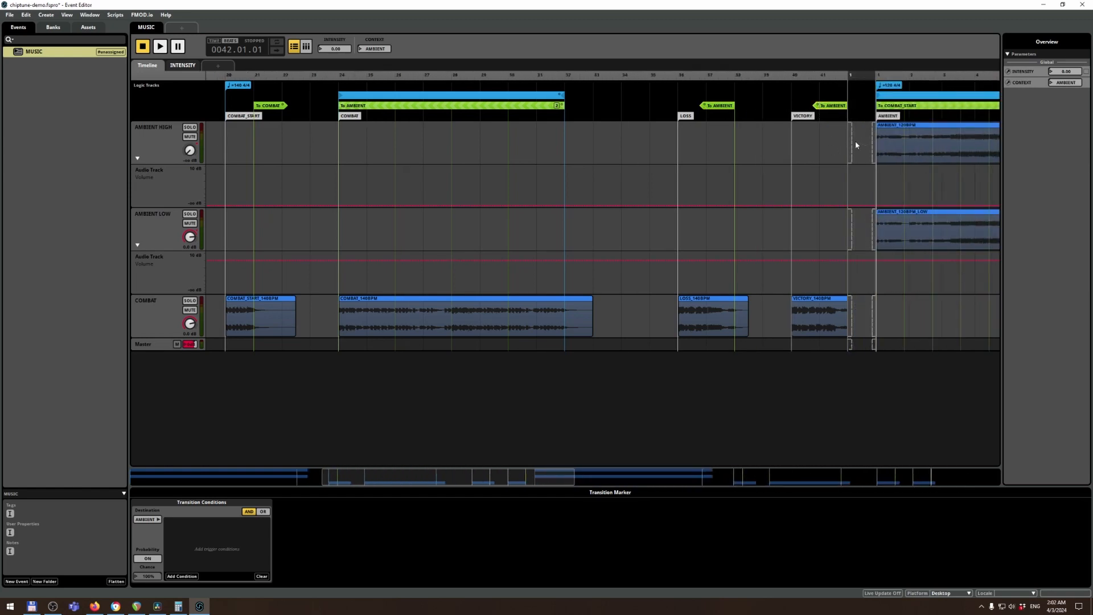
pyautogui.click(871, 141)
pyautogui.click(868, 227)
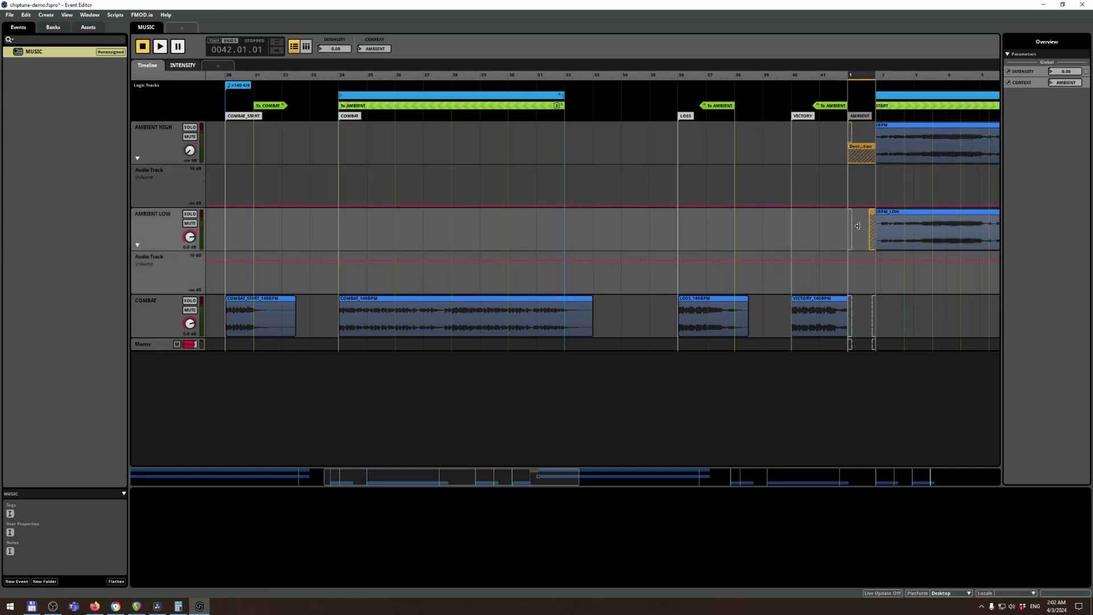
pyautogui.moveTo(850, 308); pyautogui.dragTo(876, 314)
pyautogui.rightClick(831, 109)
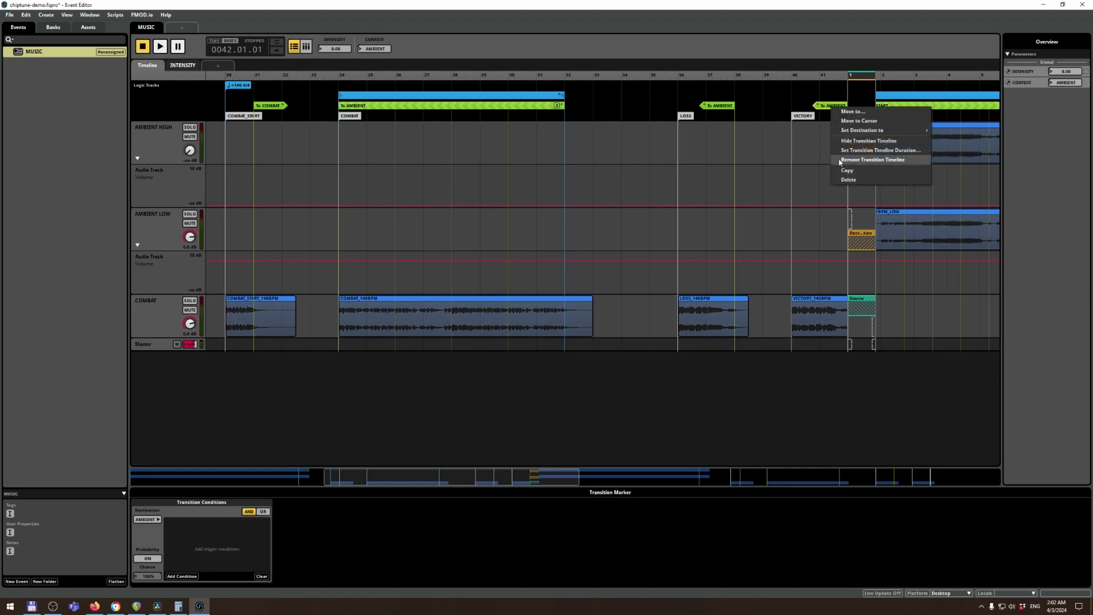
pyautogui.click(775, 333)
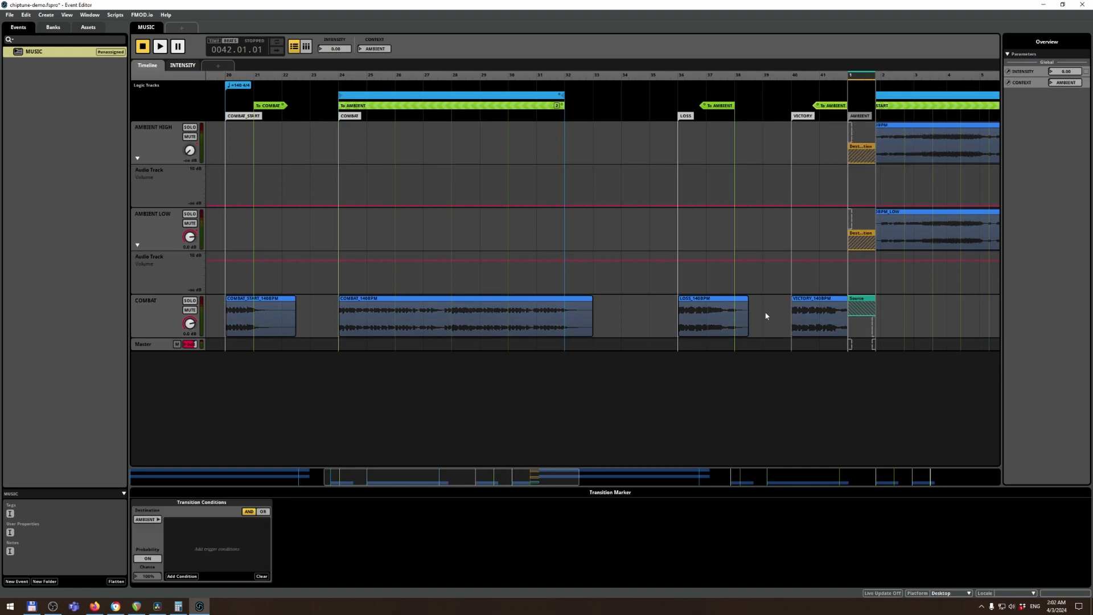
# - Play the event from within the LOSS clip and from the start of VICTORY to audition their transitions to AMBIENT
pyautogui.click(707, 75)
pyautogui.click(698, 75)
pyautogui.press('space')
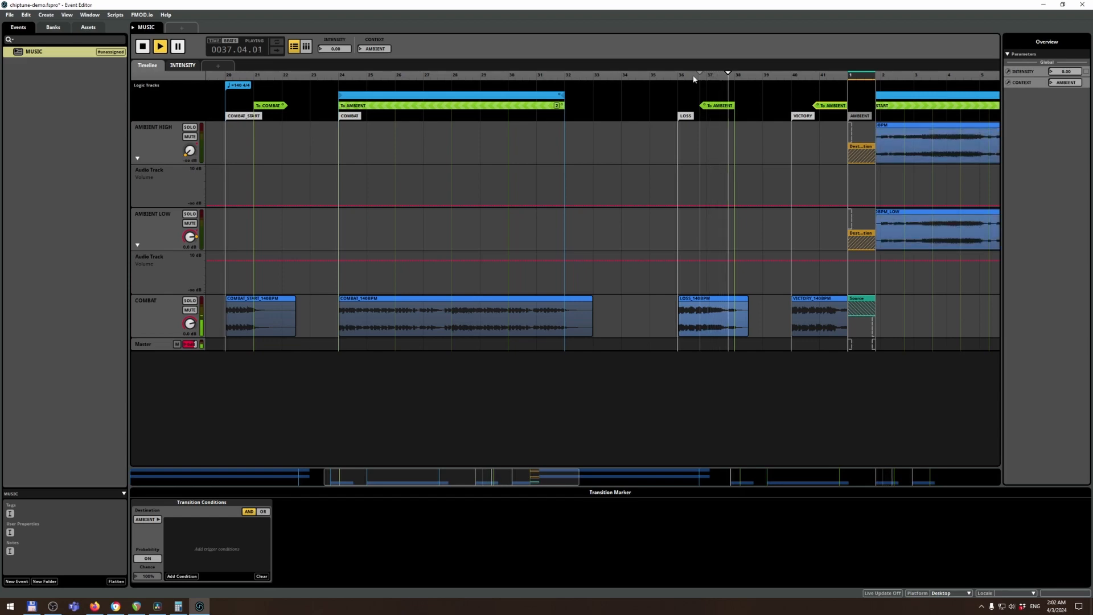
pyautogui.click(800, 76)
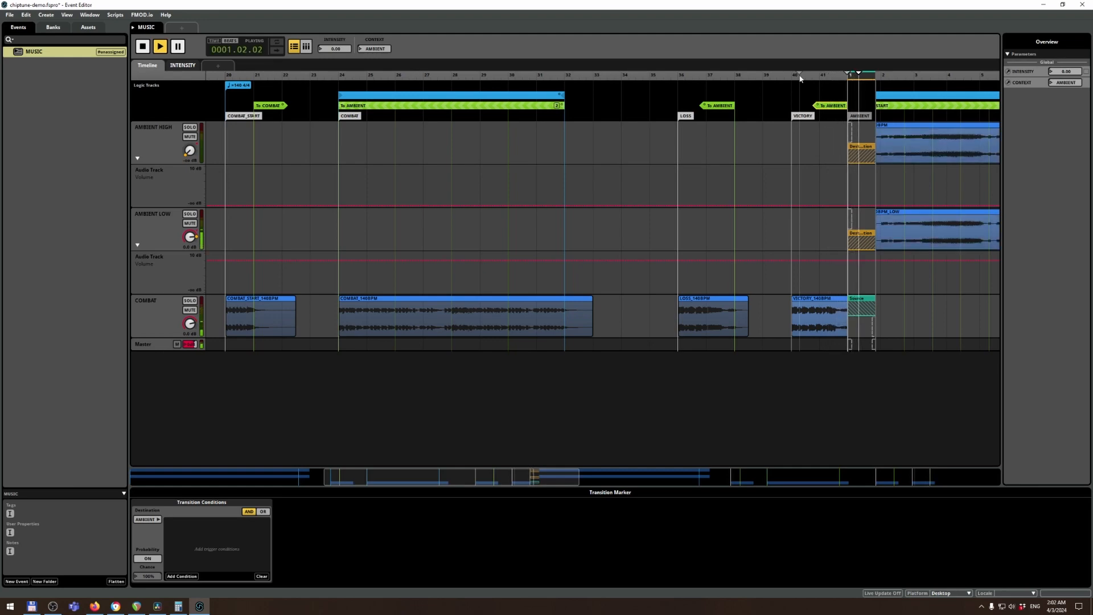
pyautogui.press('space')
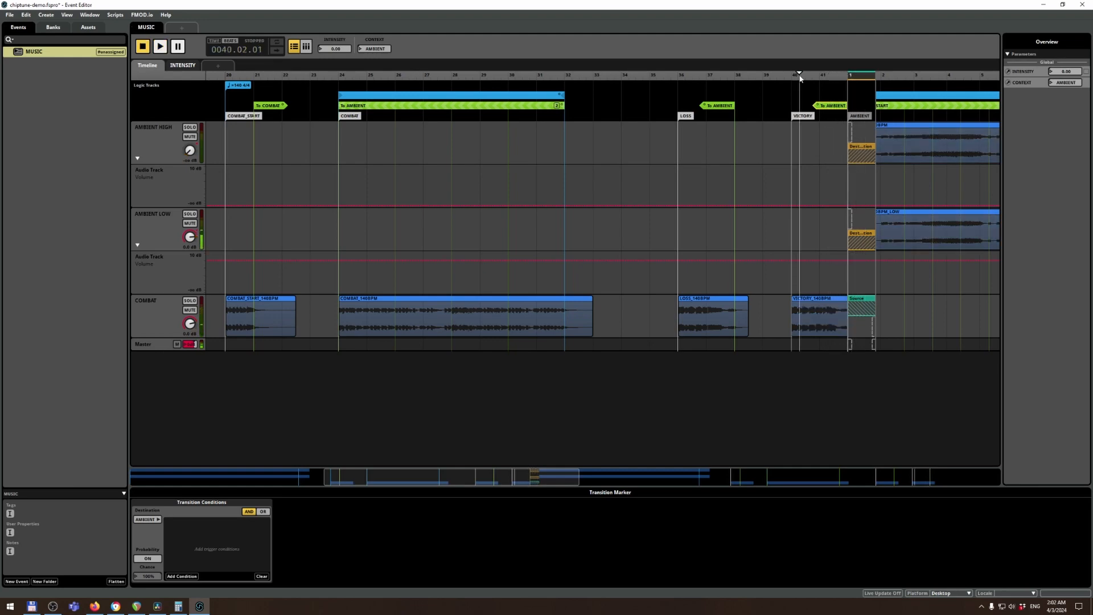
pyautogui.click(670, 76)
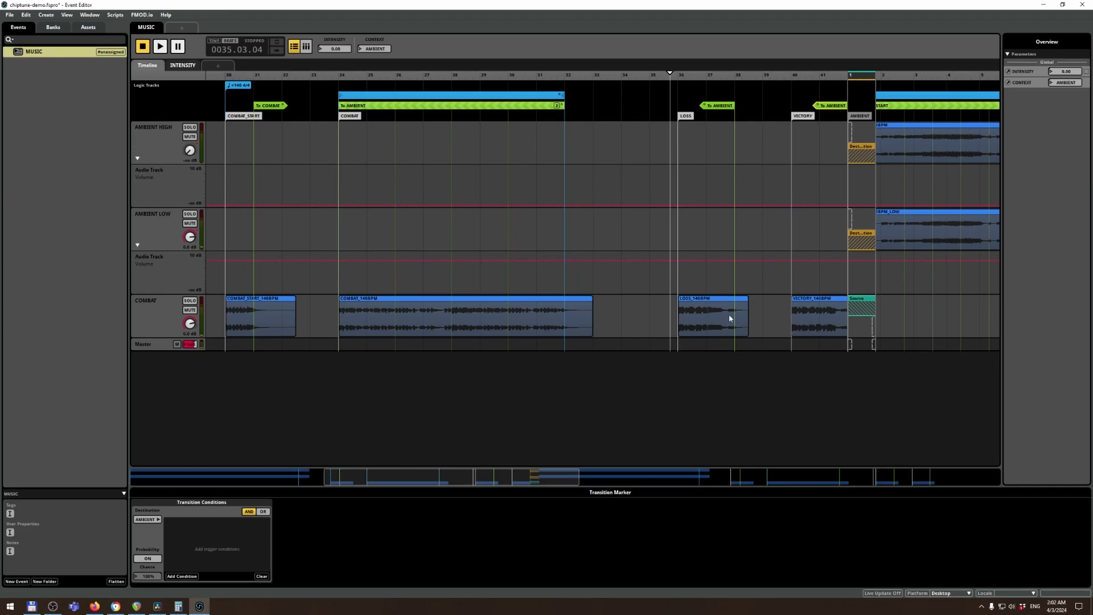
# - Switch to REAPER, check the MAIN LAYER notes at the end of the VICTORY and LOSS regions, and return to FMOD Studio
pyautogui.hotkey('alt', 'Tab')
pyautogui.hotkey('alt', 'Tab')
pyautogui.hotkey('alt', 'Tab')
pyautogui.hotkey('alt', 'Tab')
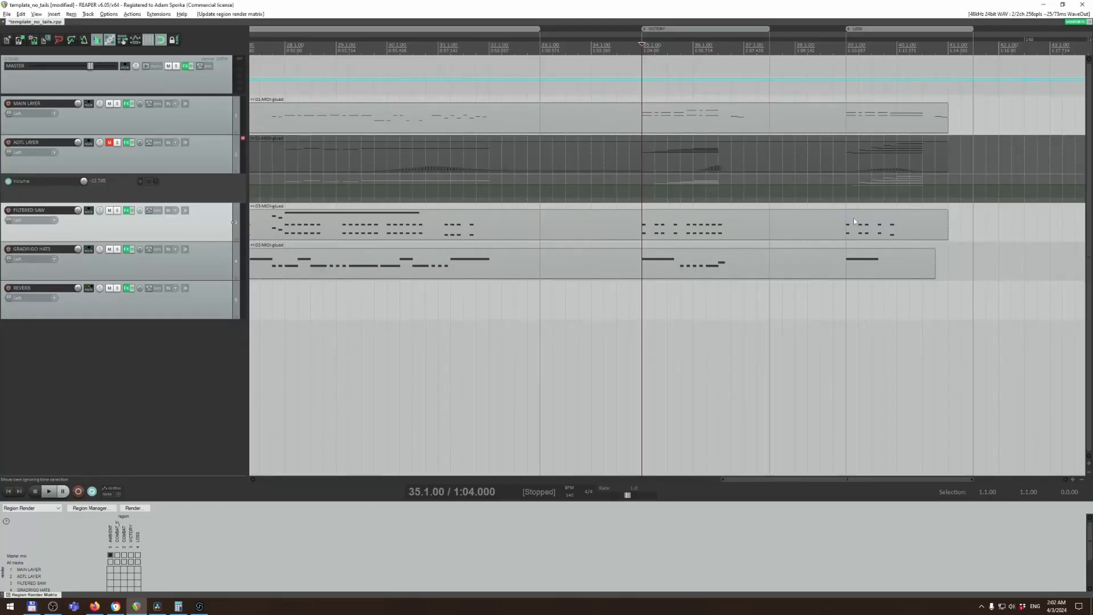
pyautogui.click(740, 118)
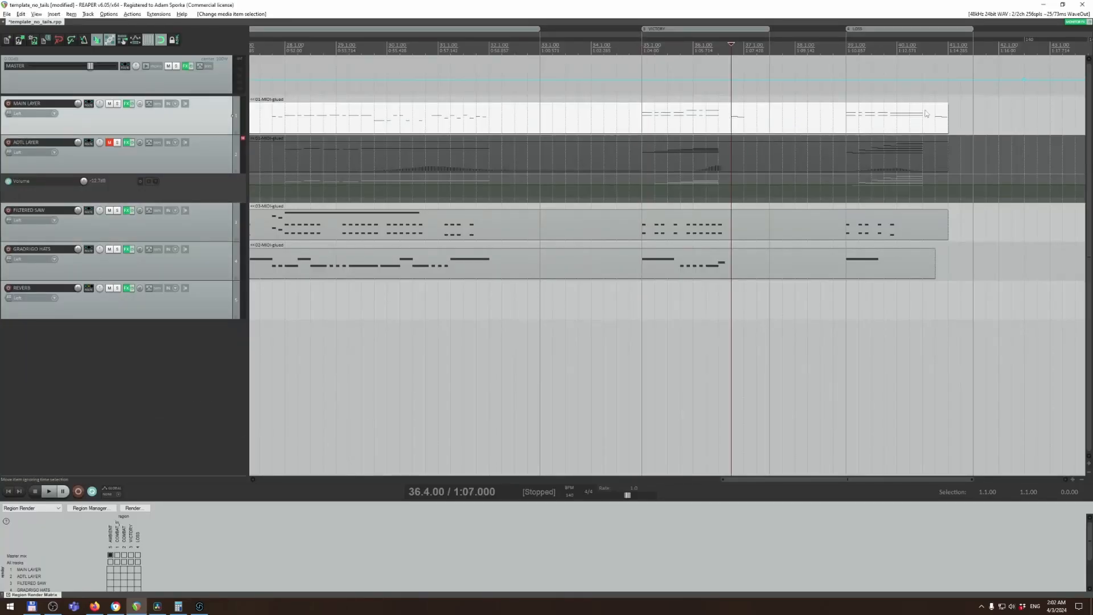
pyautogui.hotkey('alt', 'Tab')
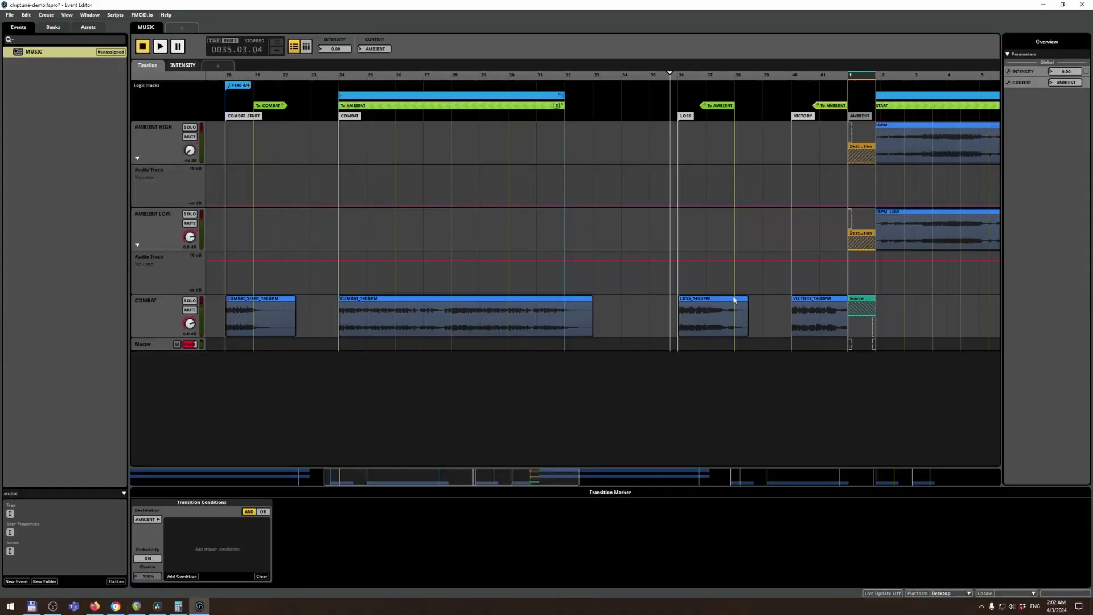
# - Play the LOSS clip from bar 36 through its transition into the ambient music
pyautogui.click(695, 76)
pyautogui.press('space')
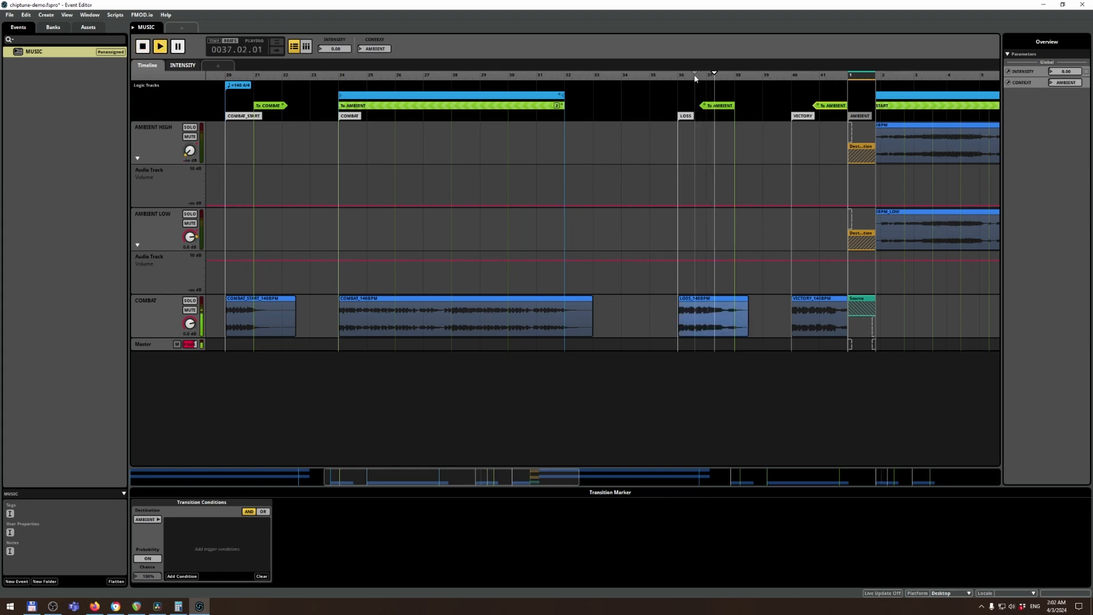
pyautogui.press('space')
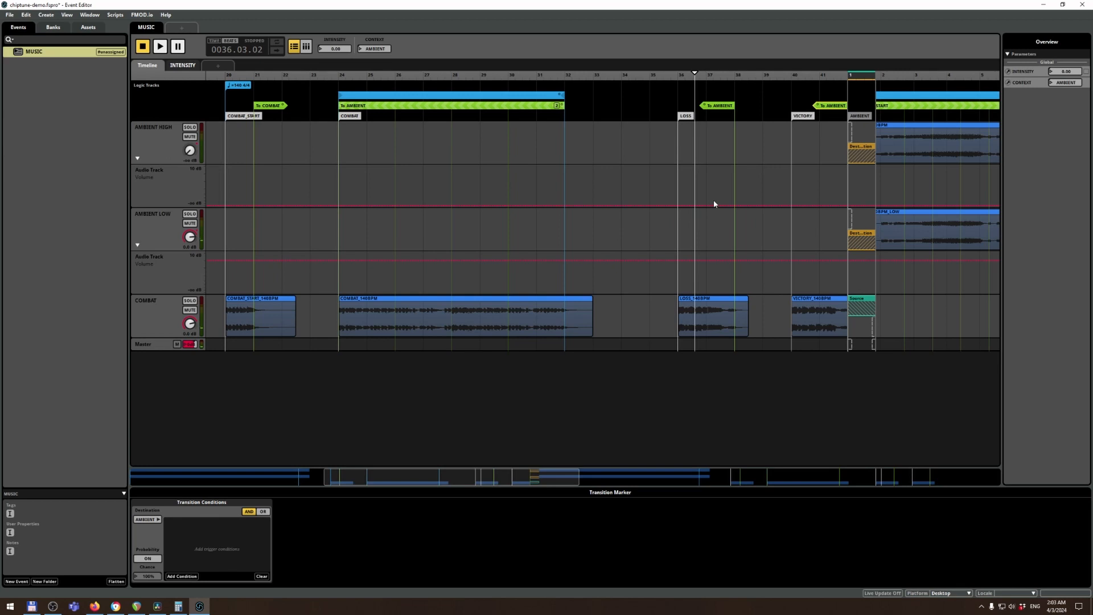
# - Change the destination of the combat loop's transition region to the LOSS marker
pyautogui.click(512, 107)
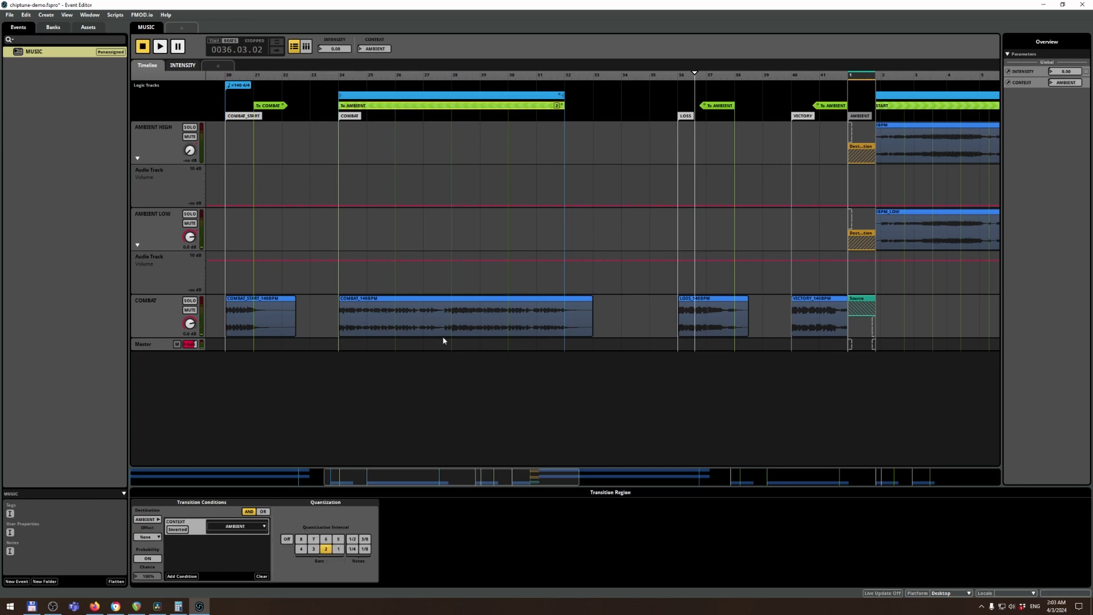
pyautogui.click(246, 527)
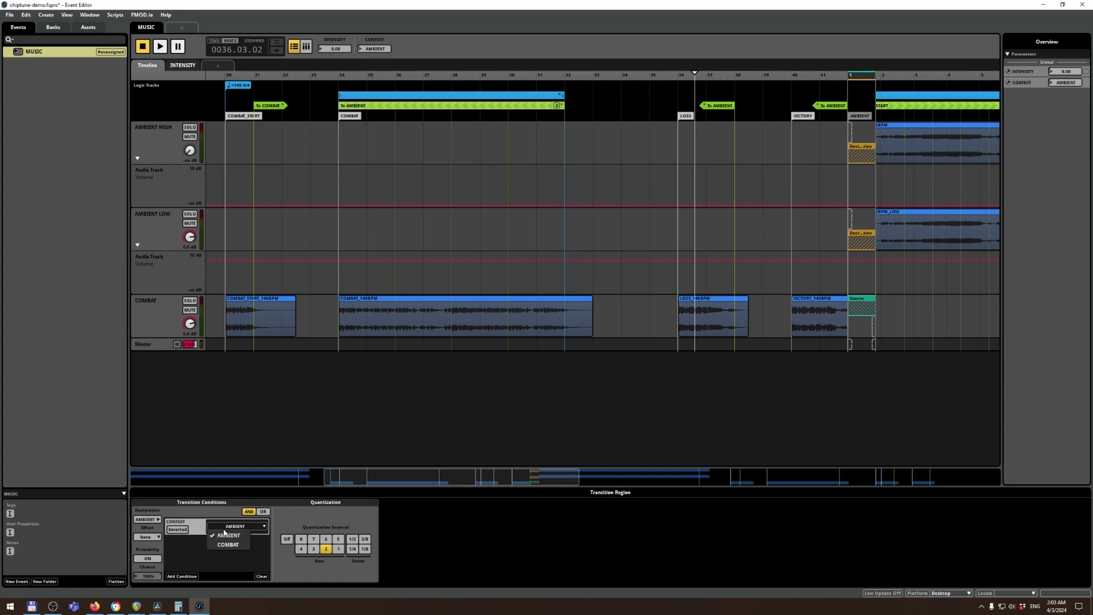
pyautogui.click(147, 520)
pyautogui.click(146, 520)
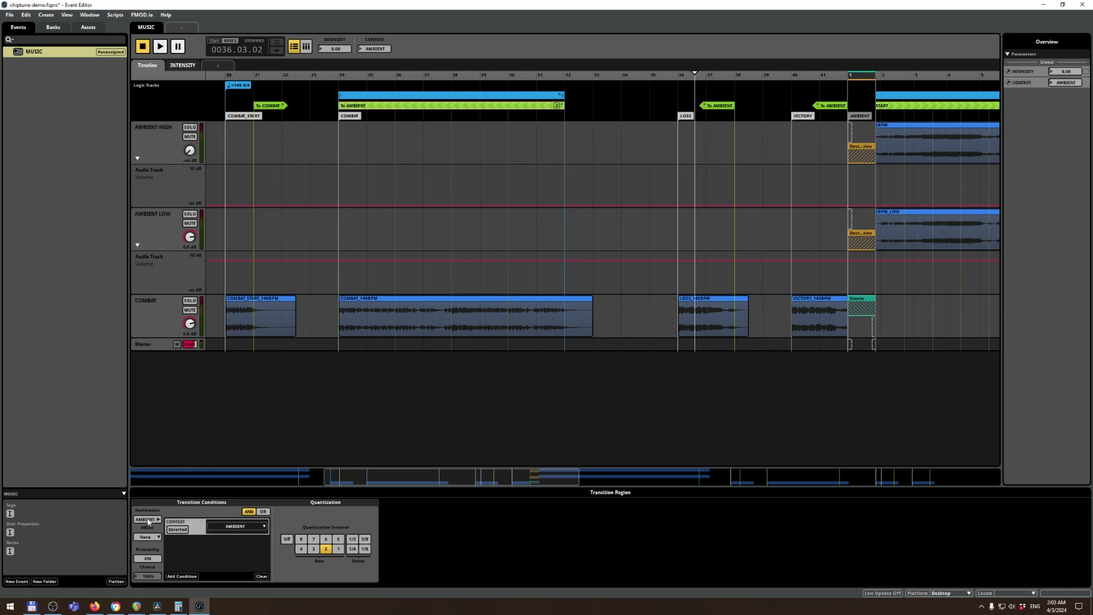
pyautogui.click(148, 520)
pyautogui.moveTo(174, 530)
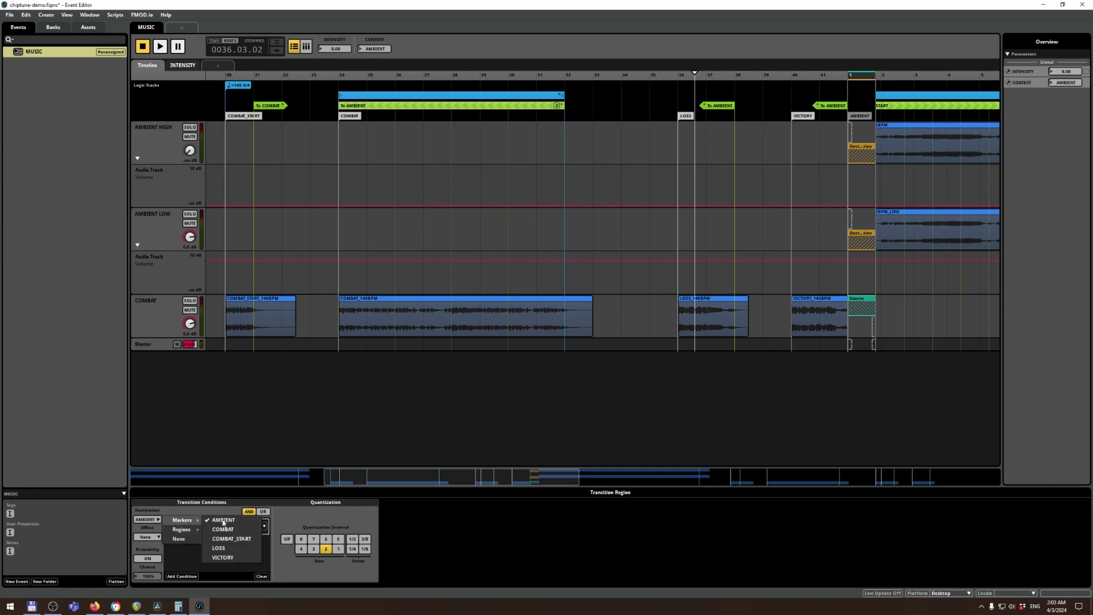
pyautogui.click(219, 548)
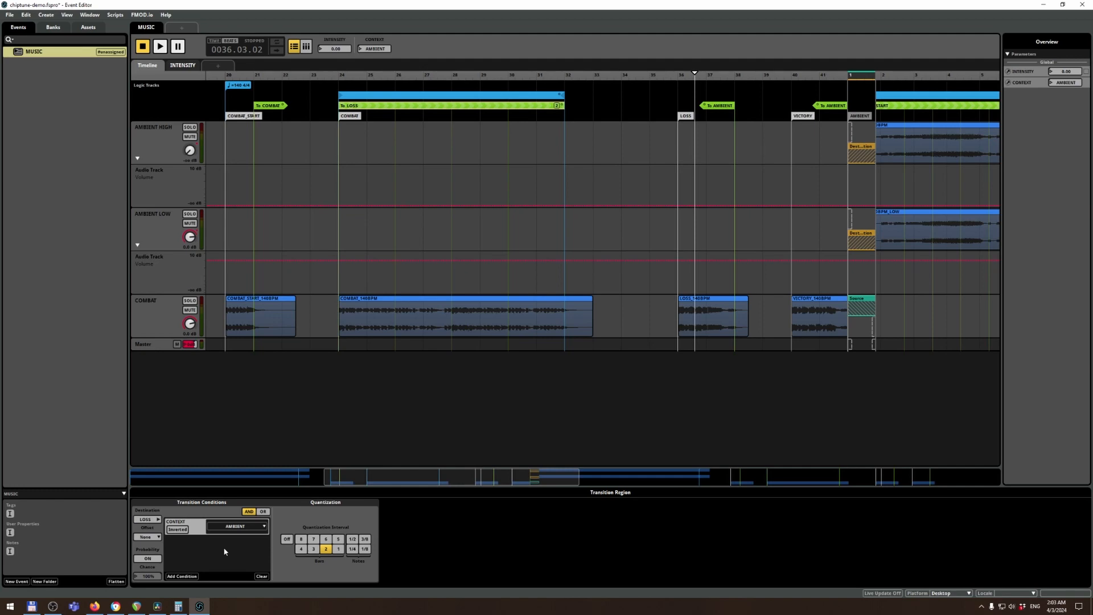
# - Start a new parameter condition on the LOSS transition region with a new labeled user parameter named OUTCOME
pyautogui.click(181, 577)
pyautogui.moveTo(211, 559)
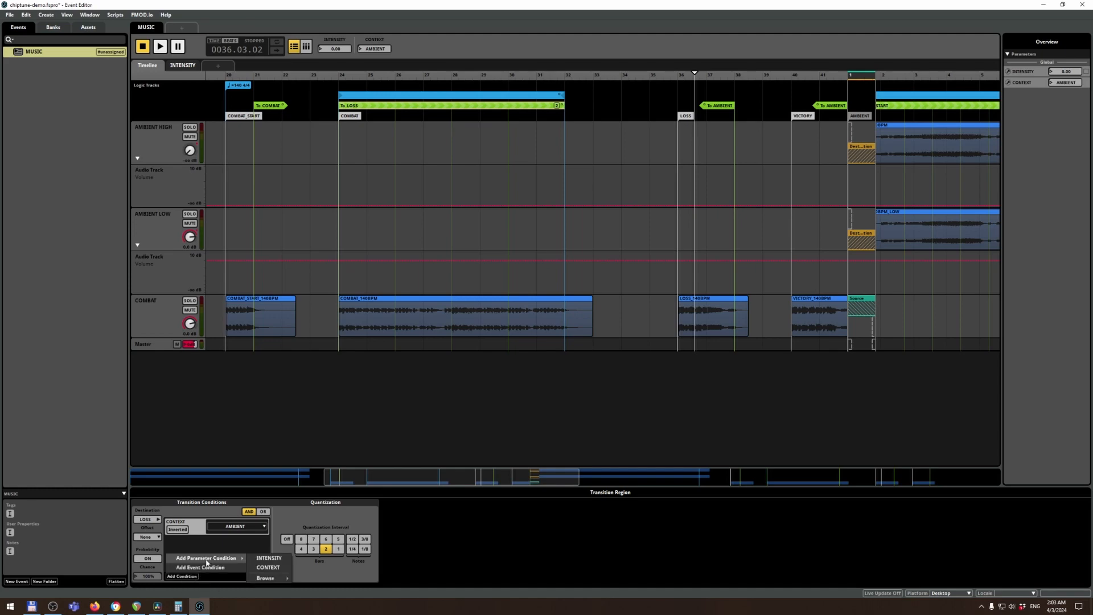
pyautogui.moveTo(266, 578)
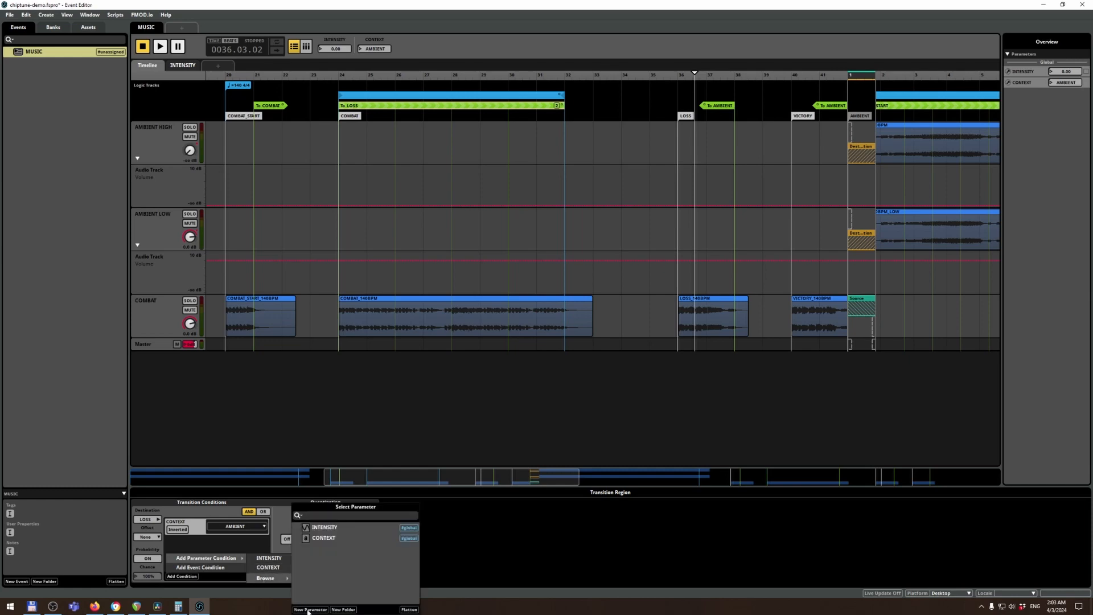
pyautogui.click(309, 610)
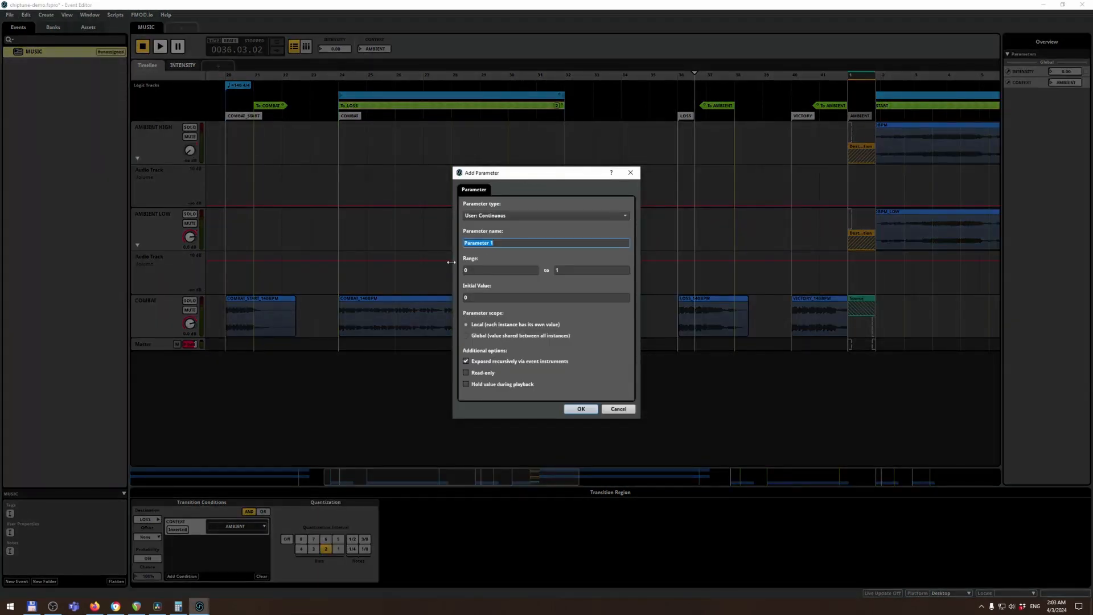
pyautogui.click(501, 218)
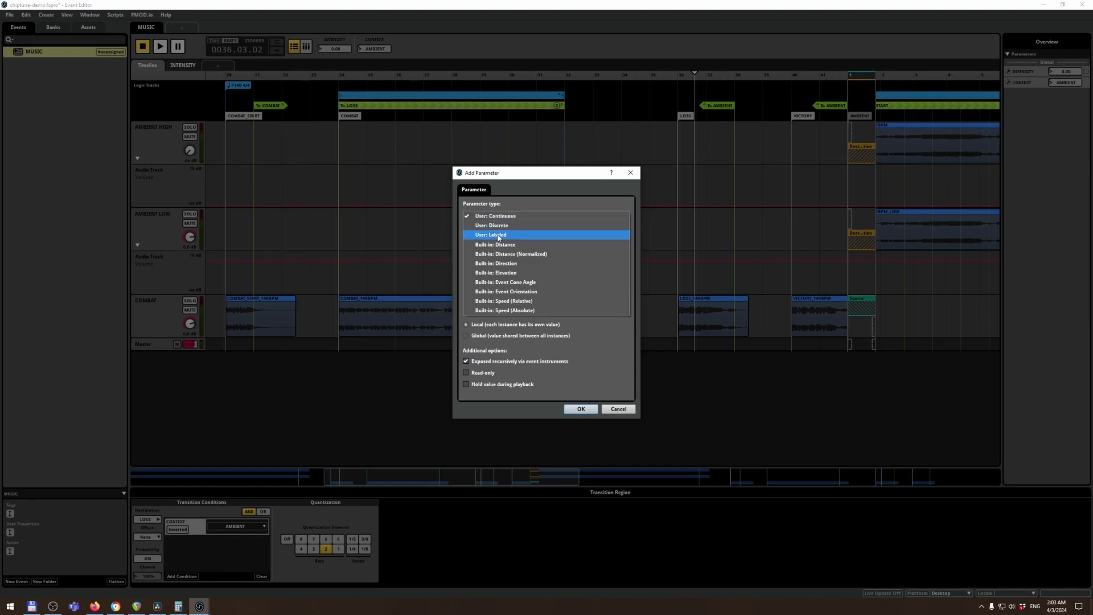
pyautogui.click(492, 232)
pyautogui.click(505, 239)
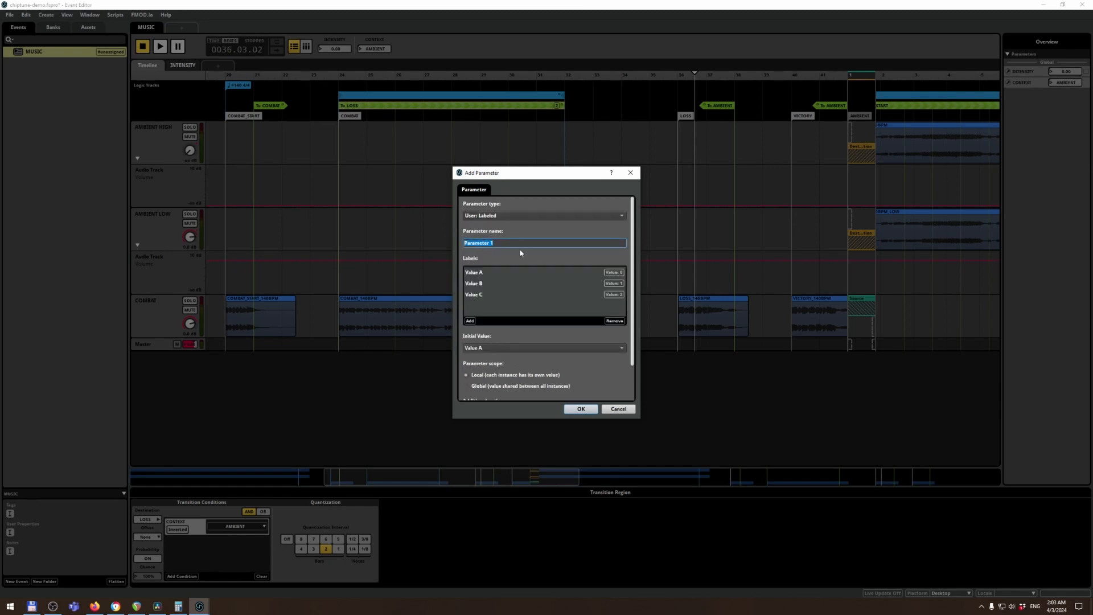
pyautogui.write('OUTCOME')
# - Give OUTCOME just the two labels LOSS and VICTORY, make it global, and create the parameter
pyautogui.click(483, 295)
pyautogui.click(614, 321)
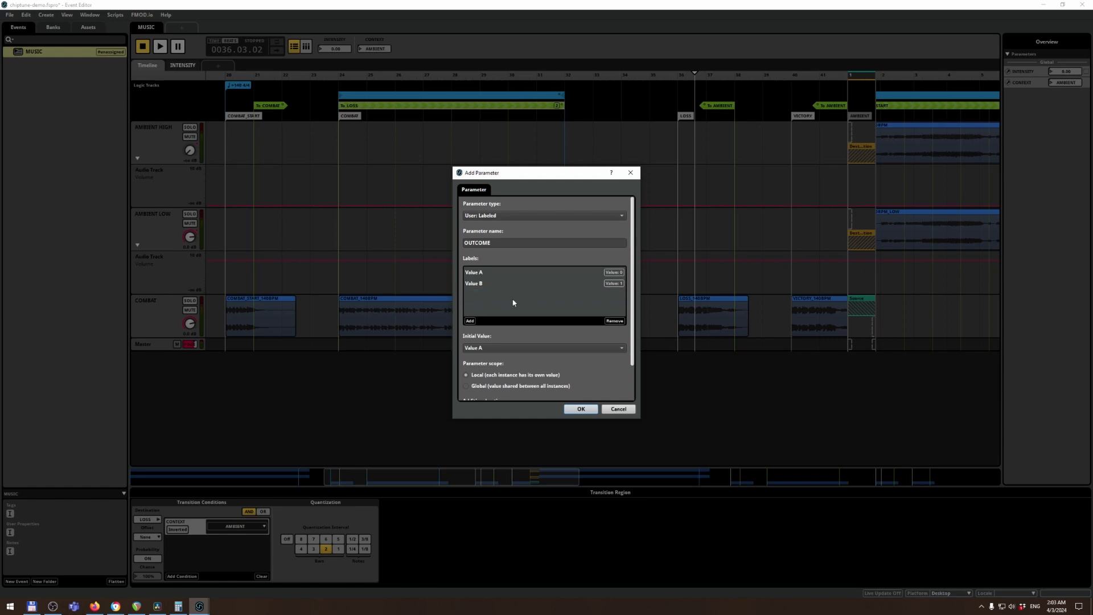
pyautogui.doubleClick(477, 272)
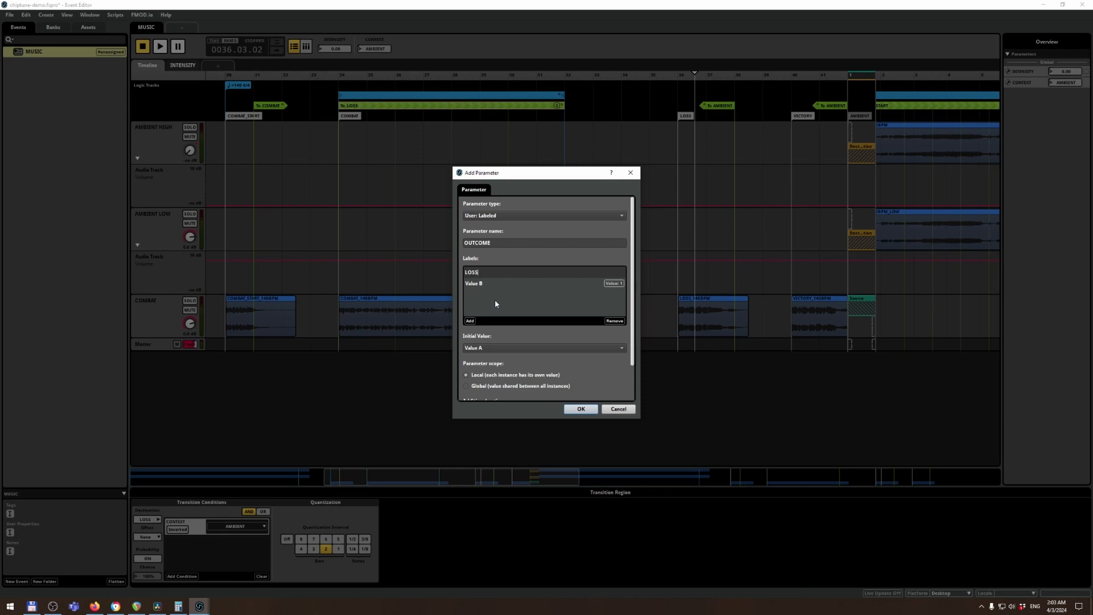
pyautogui.click(474, 283)
pyautogui.doubleClick(474, 283)
pyautogui.write('VE')
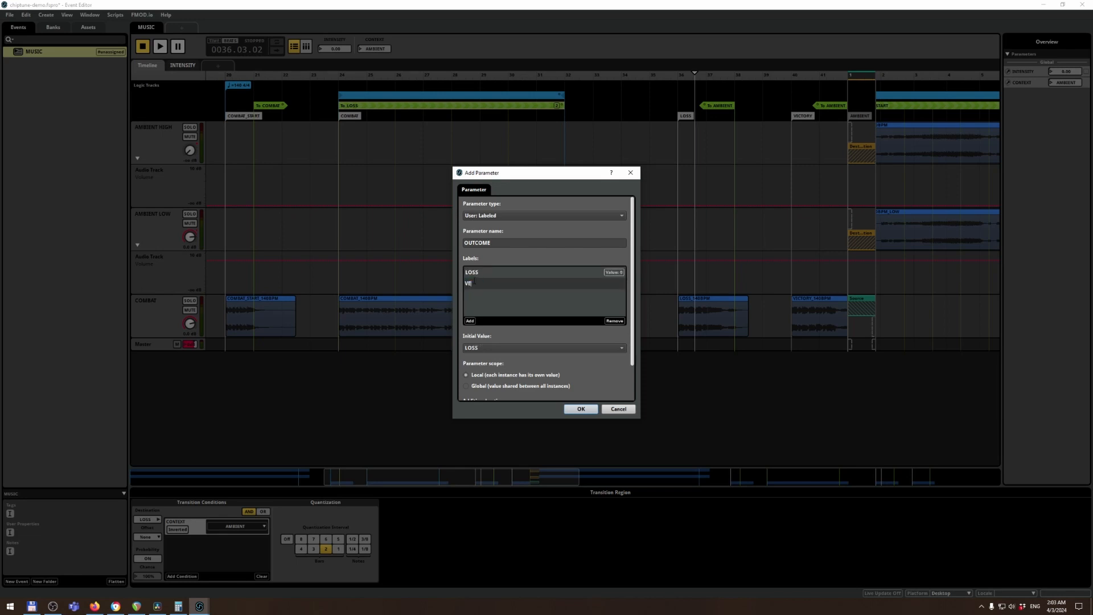
pyautogui.write('CTORY')
pyautogui.click(467, 386)
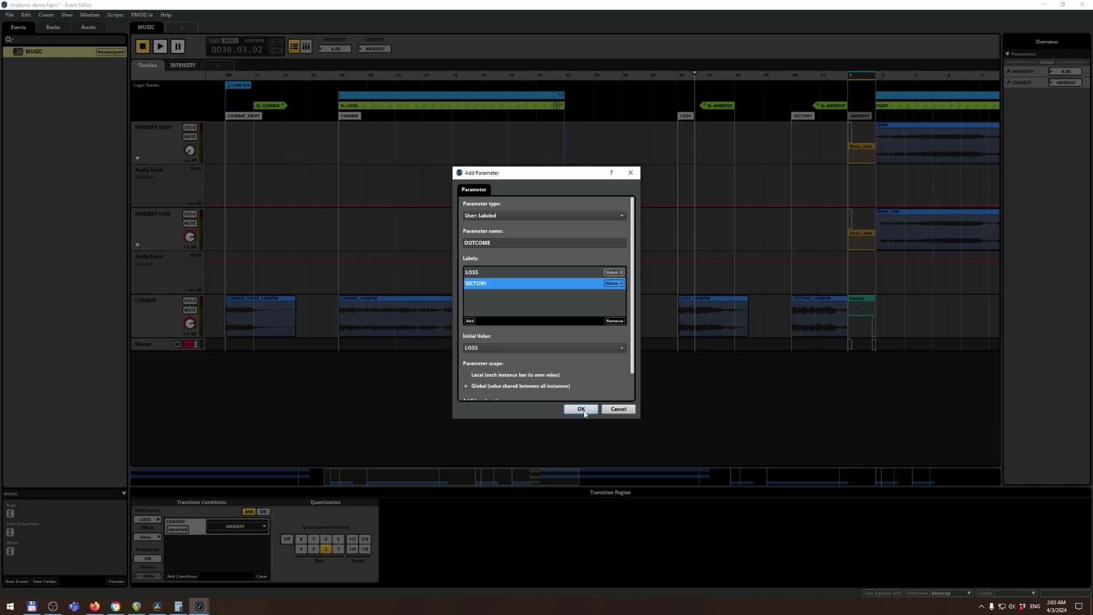
pyautogui.click(582, 410)
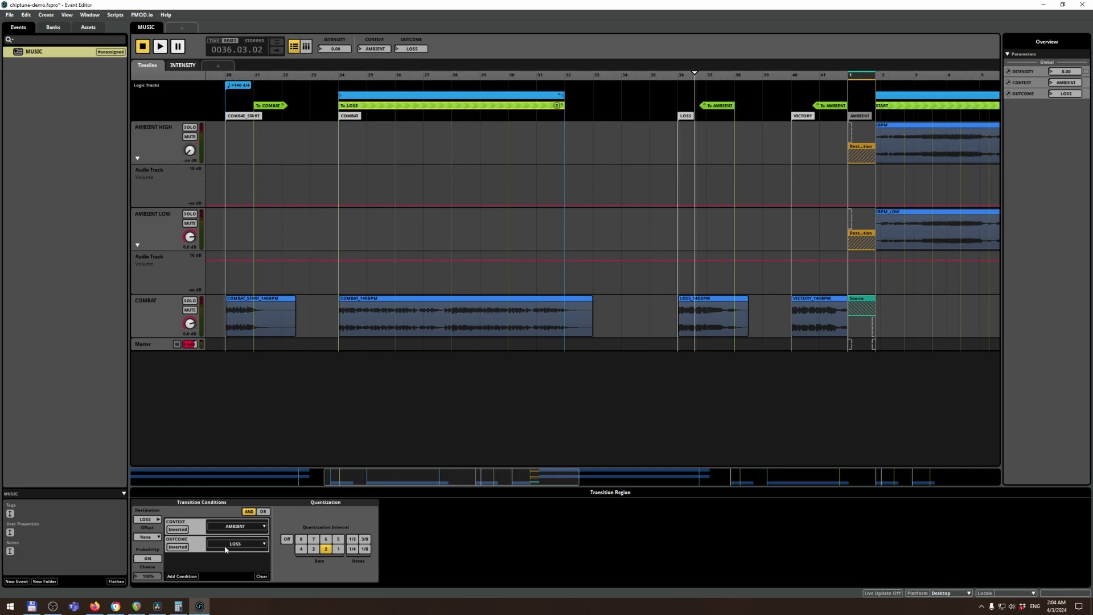
# - Add a second transition region over the combat loop from bar 24 to bar 32, quantized to 2 bars
pyautogui.click(832, 105)
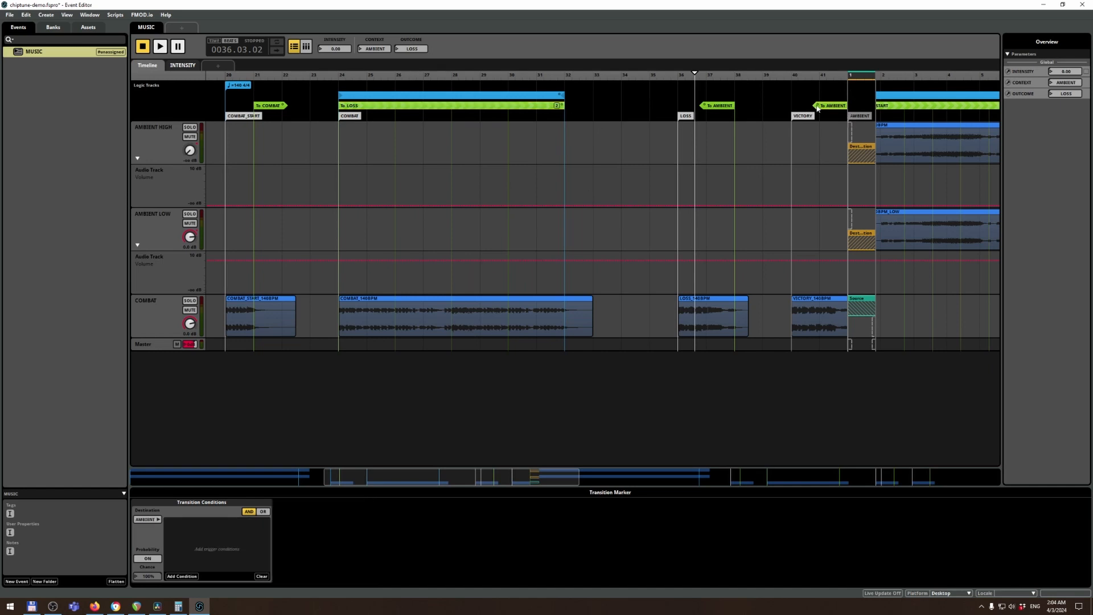
pyautogui.rightClick(416, 118)
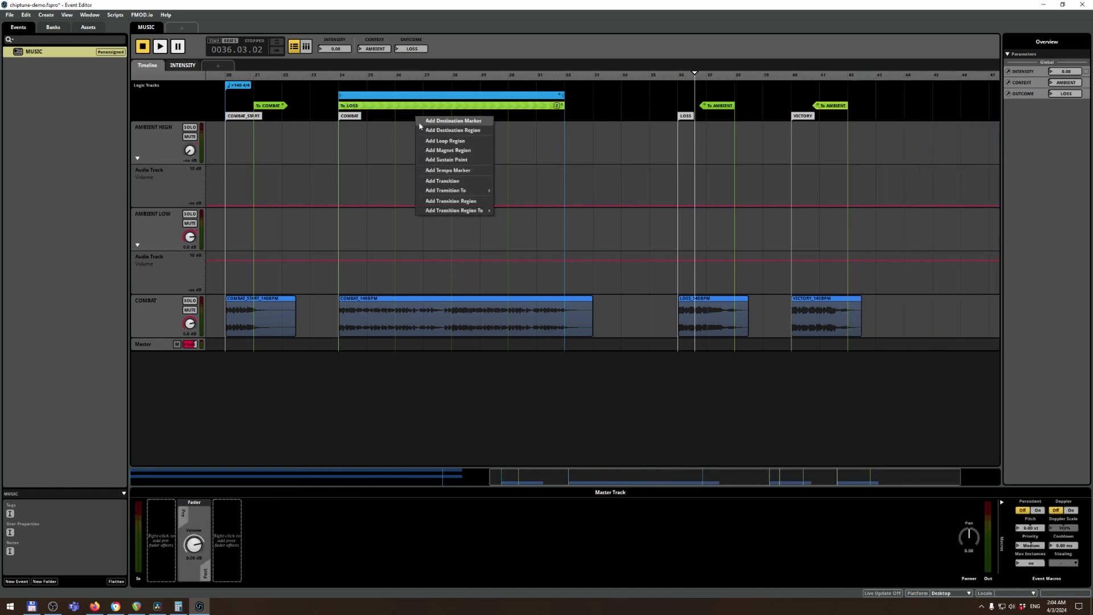
pyautogui.click(441, 201)
pyautogui.moveTo(402, 125); pyautogui.dragTo(564, 128)
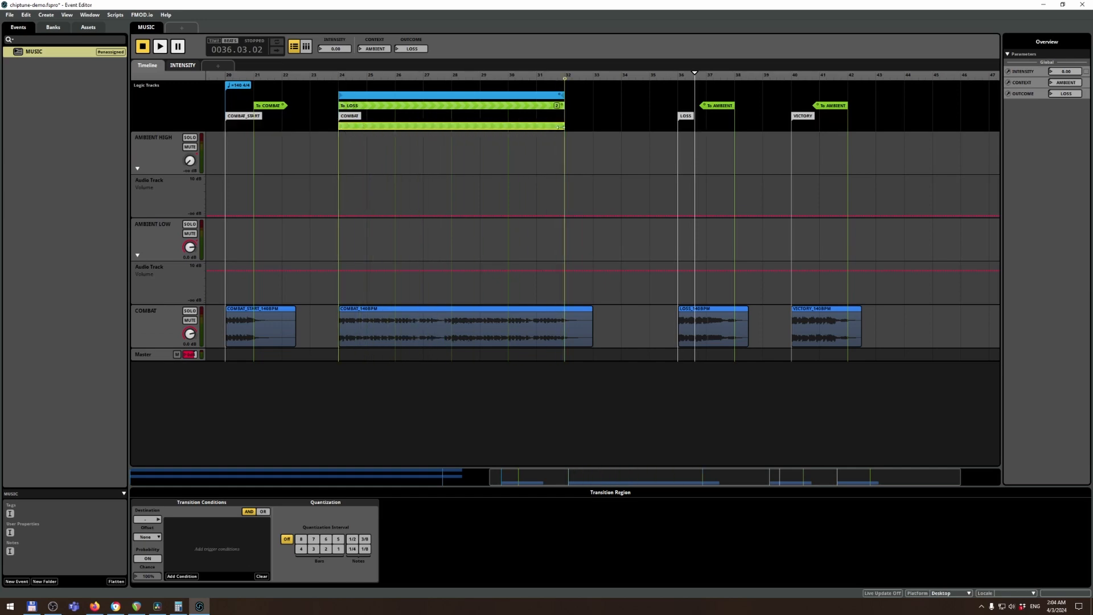
pyautogui.click(397, 109)
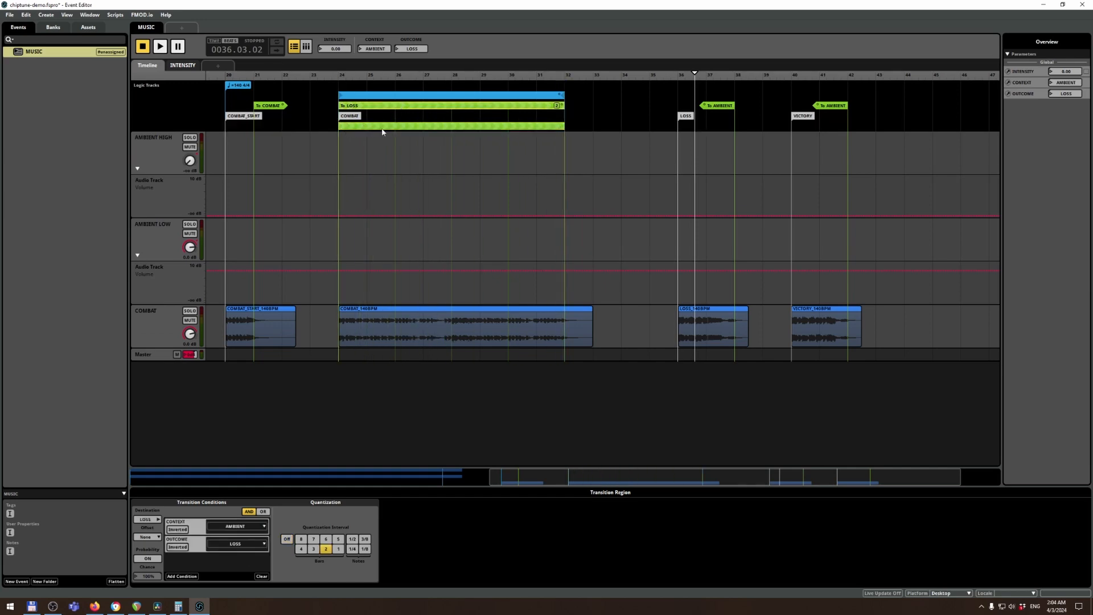
pyautogui.click(381, 128)
pyautogui.click(326, 549)
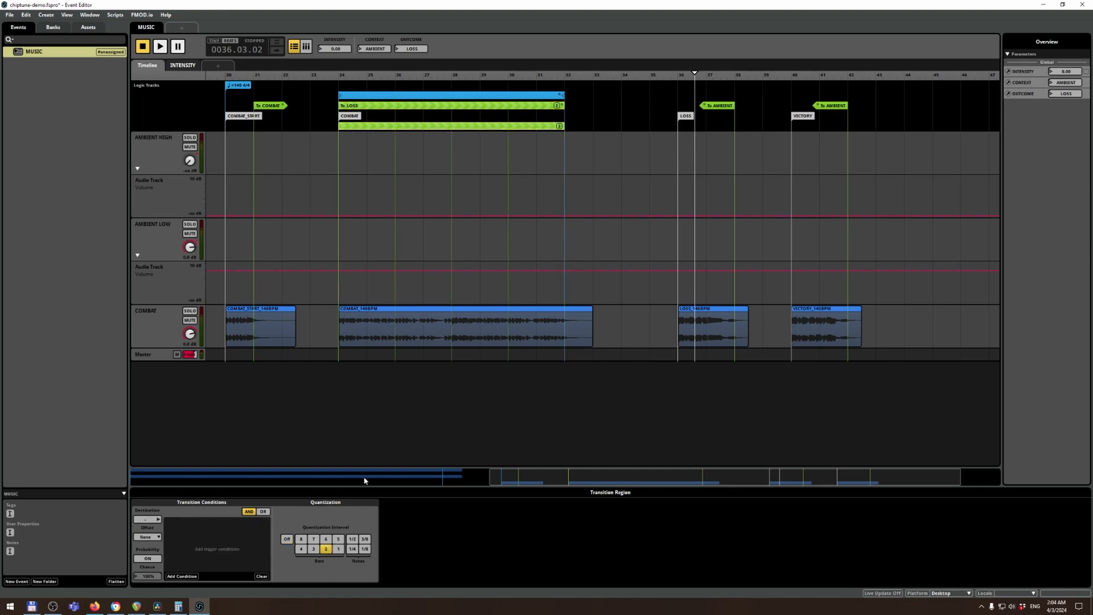
# - Compare the conditions and quantization of the two transition regions over the combat loop
pyautogui.click(433, 107)
pyautogui.click(424, 127)
pyautogui.click(423, 112)
pyautogui.click(424, 127)
pyautogui.click(422, 112)
pyautogui.click(423, 127)
pyautogui.click(424, 108)
pyautogui.click(423, 131)
pyautogui.click(422, 128)
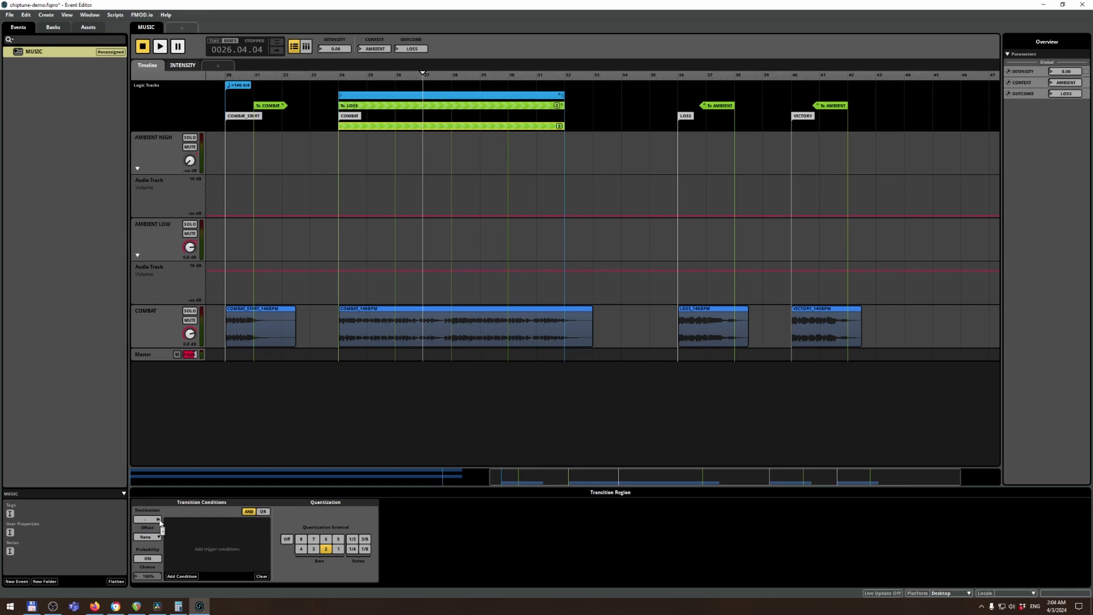
# - Set the VICTORY marker as the destination of the second transition region over the combat loop
pyautogui.click(160, 520)
pyautogui.moveTo(172, 523)
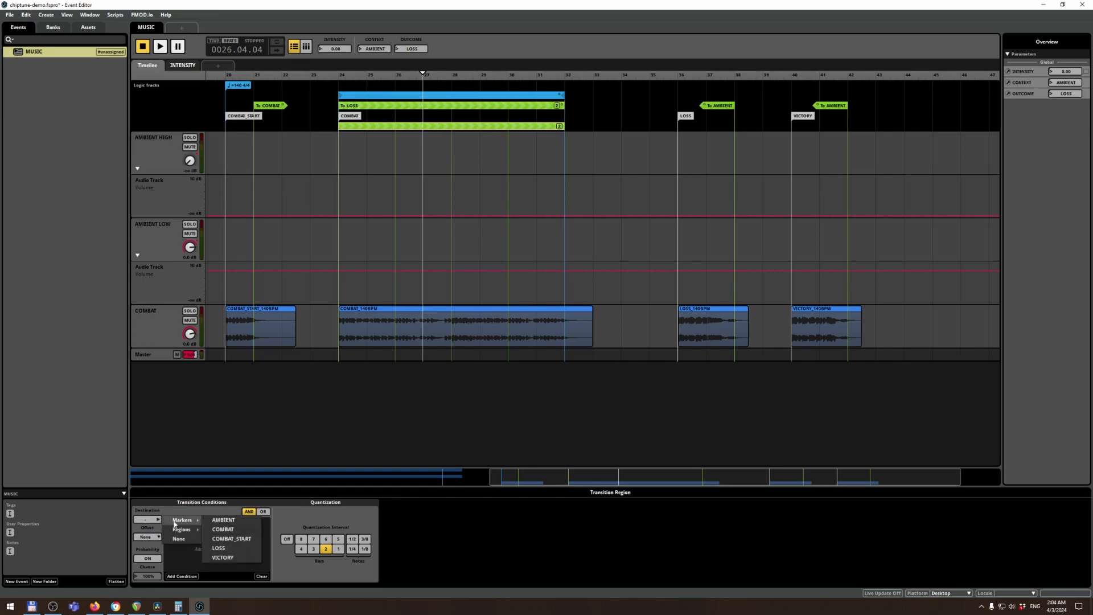
pyautogui.click(223, 558)
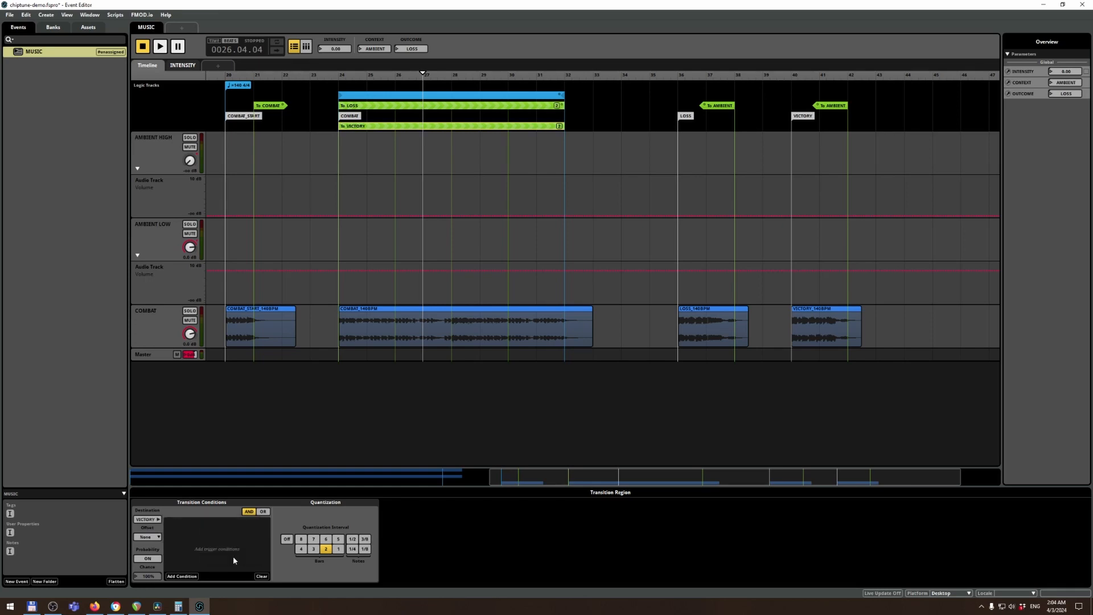
# - Line up the COMBAT, AMBIENT, COMBAT_START, LOSS and VICTORY destination markers on the lowest logic track row
pyautogui.moveTo(356, 118)
pyautogui.mouseDown()
pyautogui.moveTo(359, 146)
pyautogui.moveTo(362, 116)
pyautogui.moveTo(356, 125)
pyautogui.mouseUp()
pyautogui.moveTo(502, 485); pyautogui.dragTo(178, 410)
pyautogui.moveTo(218, 126); pyautogui.dragTo(220, 126)
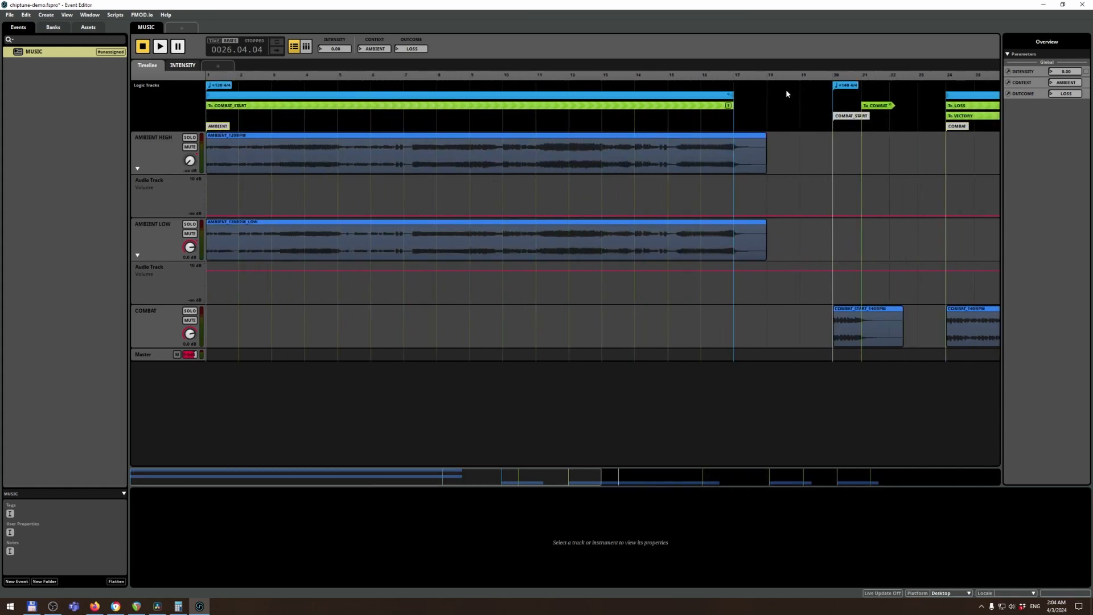
pyautogui.moveTo(846, 121); pyautogui.dragTo(846, 131)
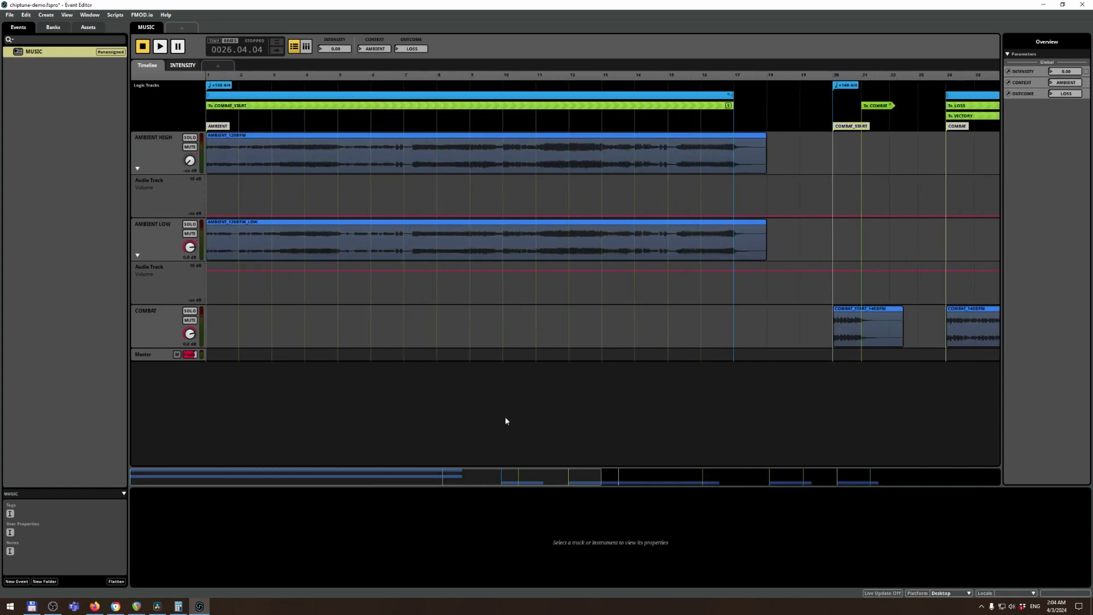
pyautogui.moveTo(471, 478); pyautogui.dragTo(830, 479)
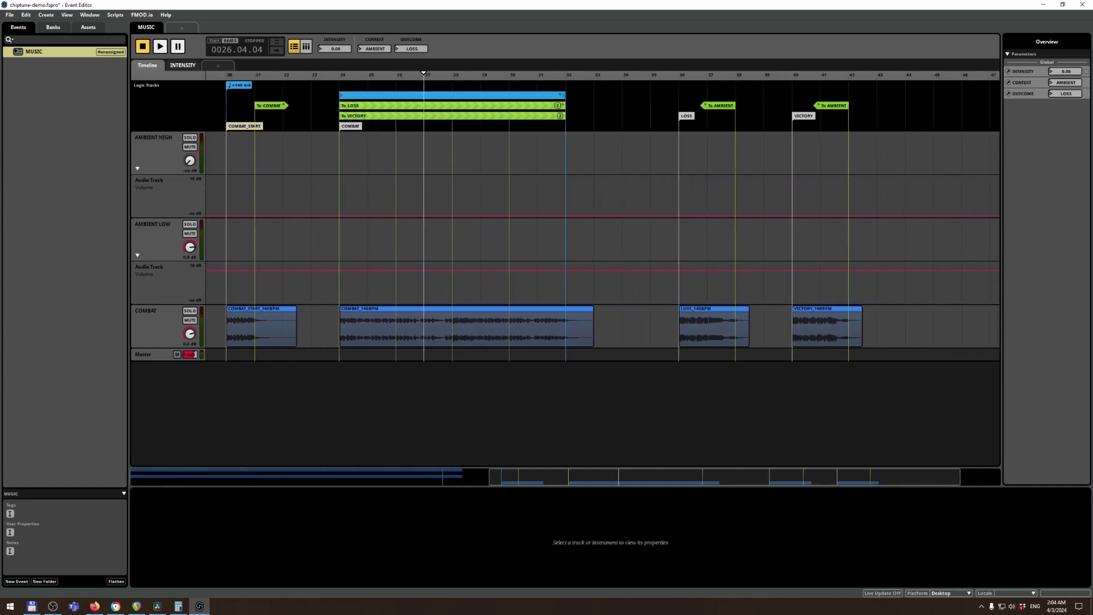
pyautogui.moveTo(687, 116); pyautogui.dragTo(686, 126)
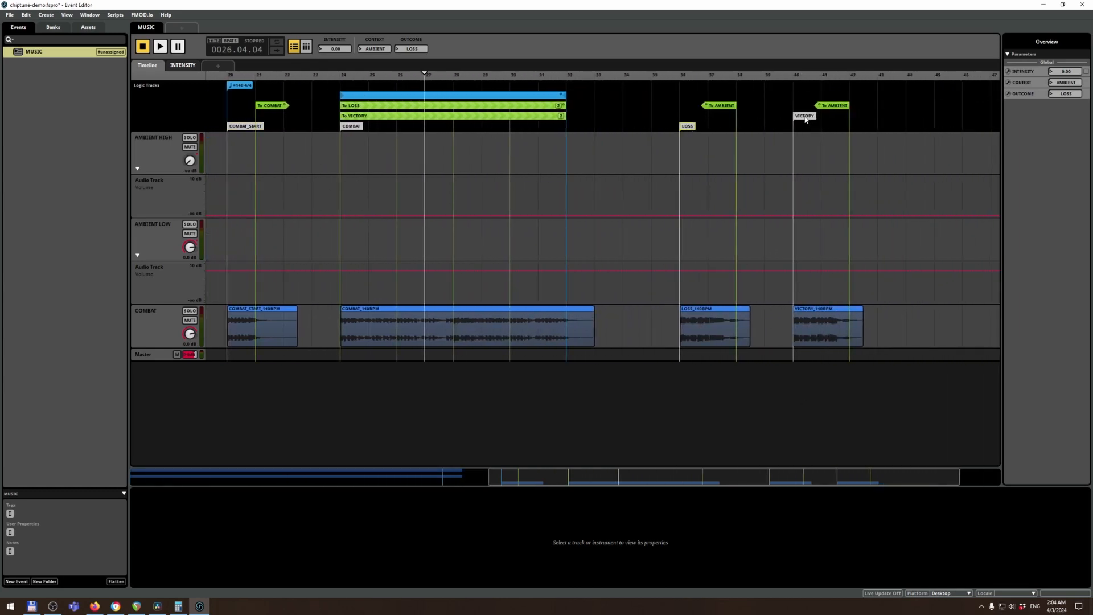
pyautogui.moveTo(804, 118); pyautogui.dragTo(804, 127)
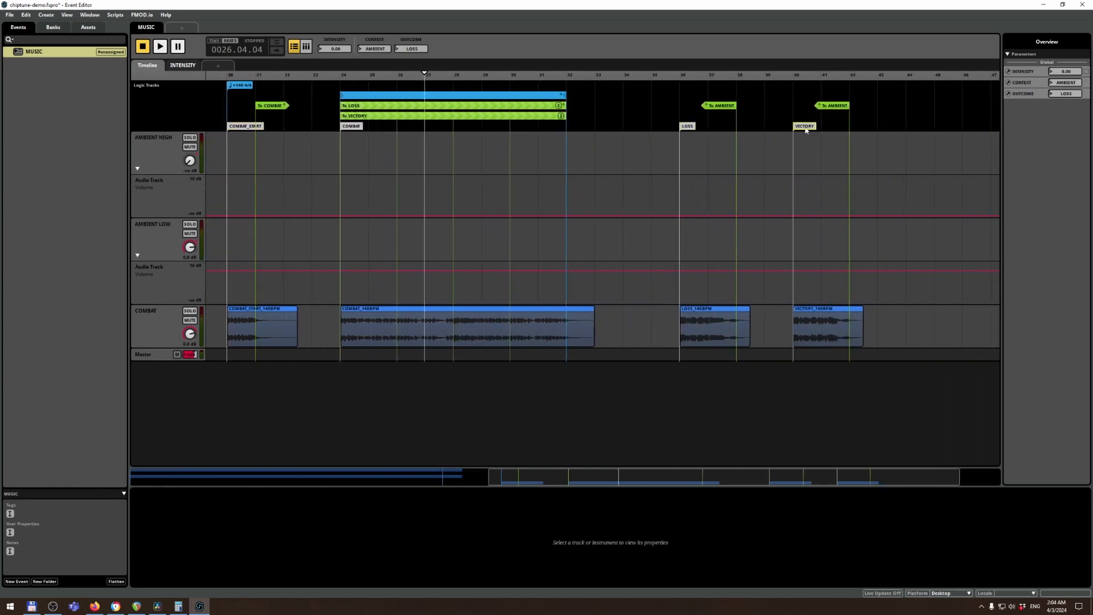
# - Expand the transition timeline of the LOSS transition region and collapse it to zero length to remove it
pyautogui.click(548, 107)
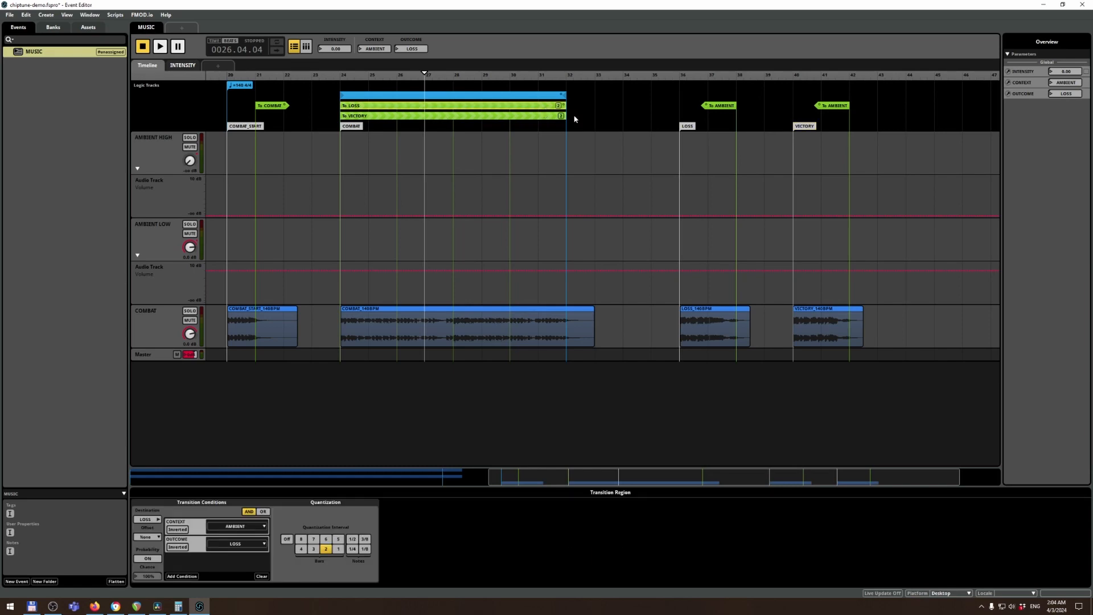
pyautogui.doubleClick(563, 106)
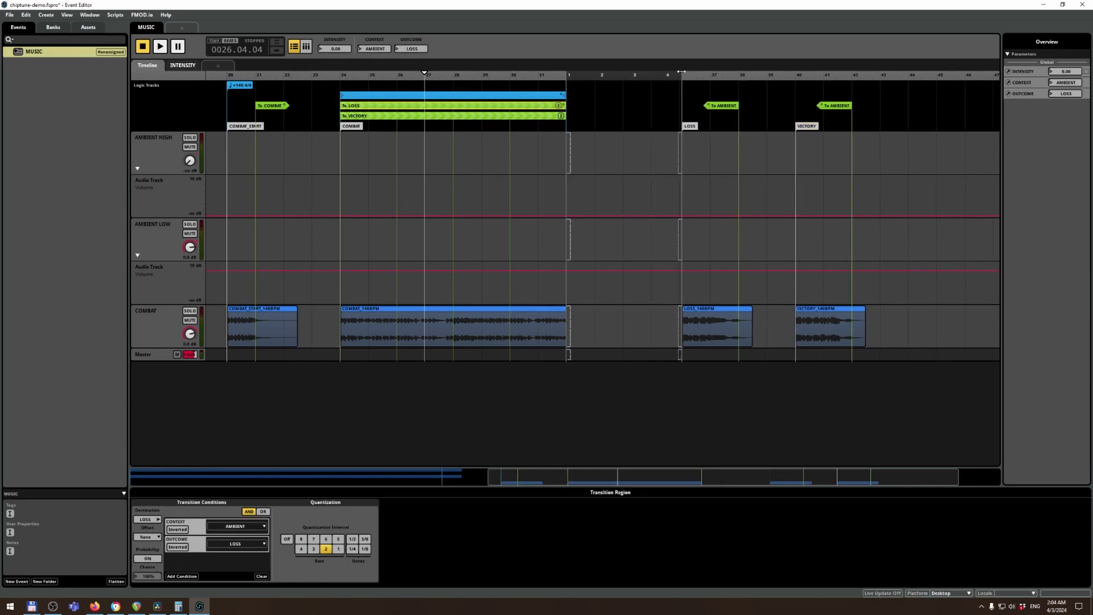
pyautogui.moveTo(680, 75); pyautogui.dragTo(560, 79)
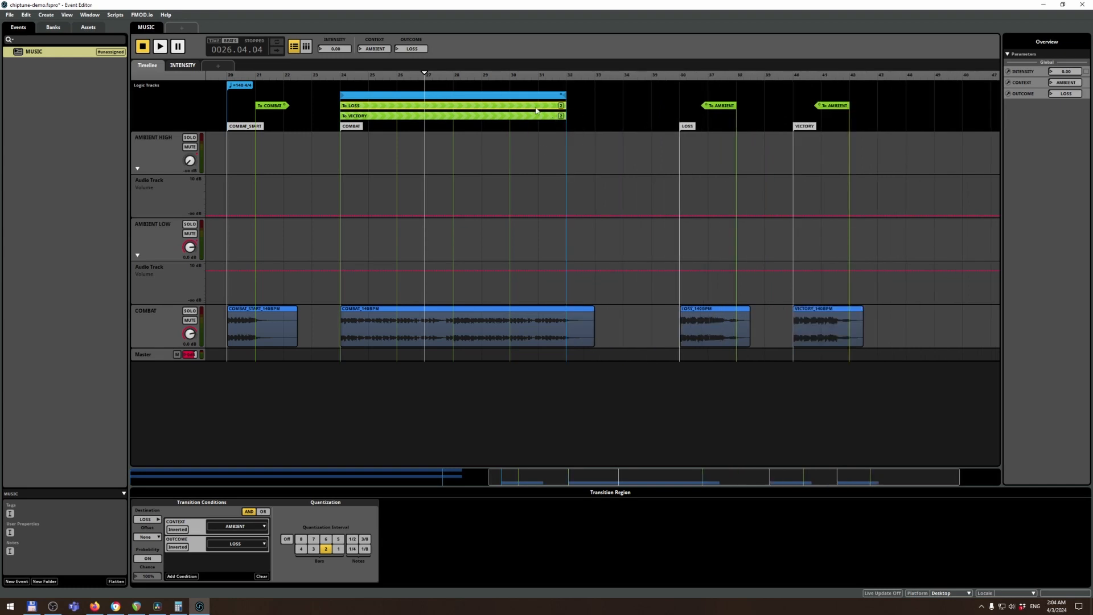
# - Add two parameter conditions to the VICTORY transition region: CONTEXT set to AMBIENT and OUTCOME set to VICTORY
pyautogui.click(542, 117)
pyautogui.click(545, 107)
pyautogui.click(535, 117)
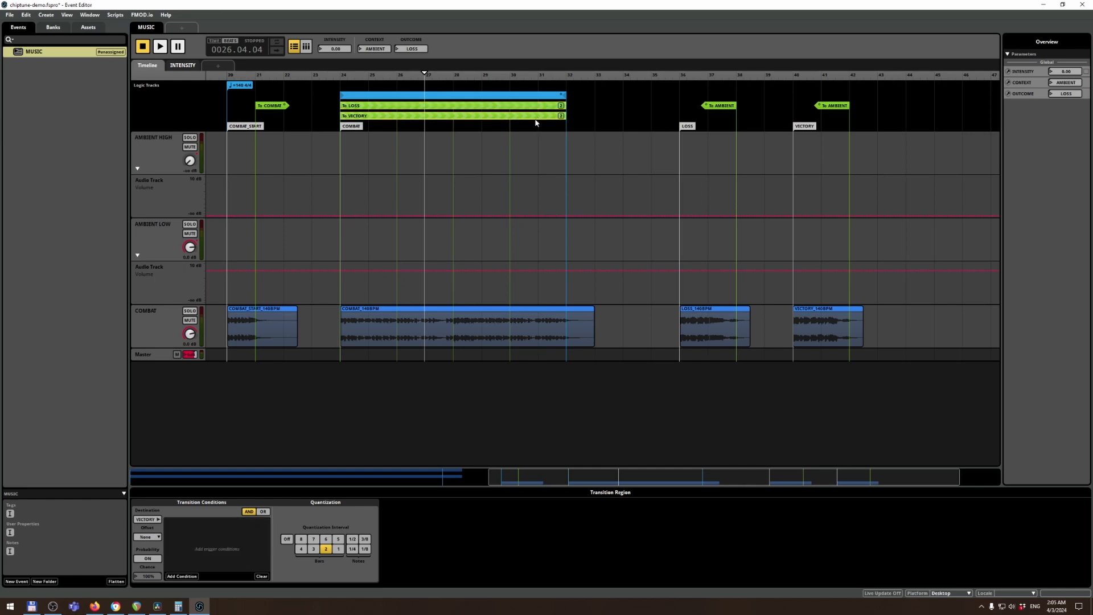
pyautogui.click(181, 576)
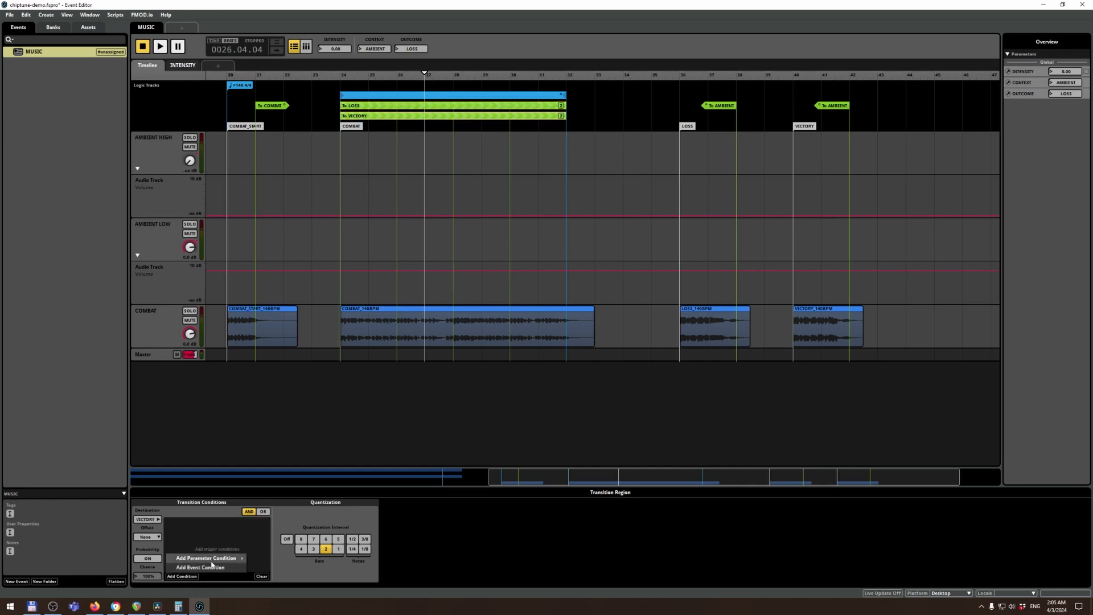
pyautogui.moveTo(234, 558)
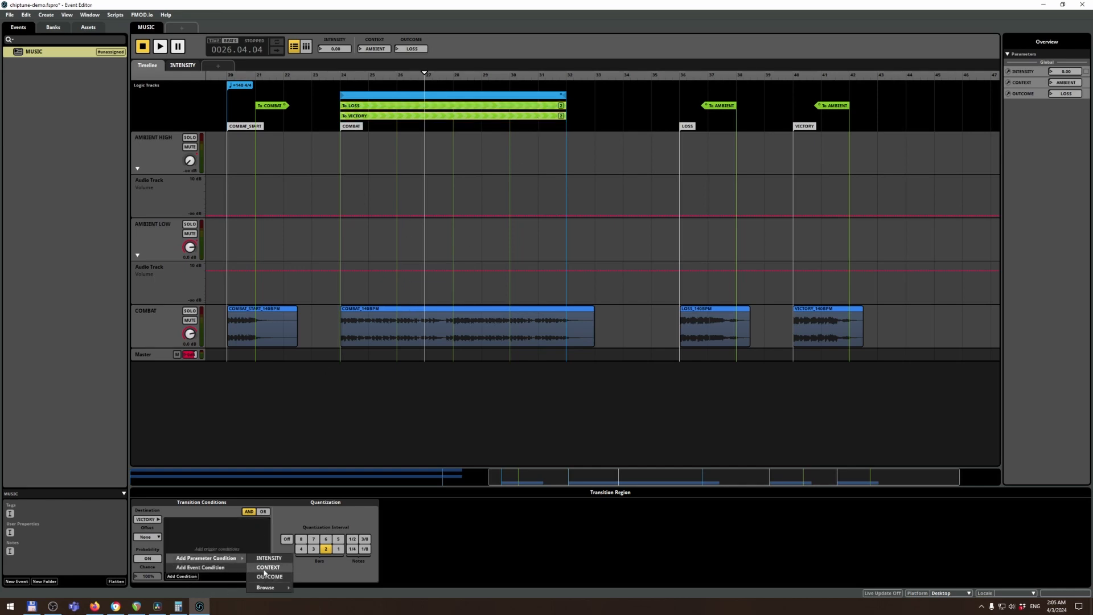
pyautogui.click(263, 567)
pyautogui.click(186, 577)
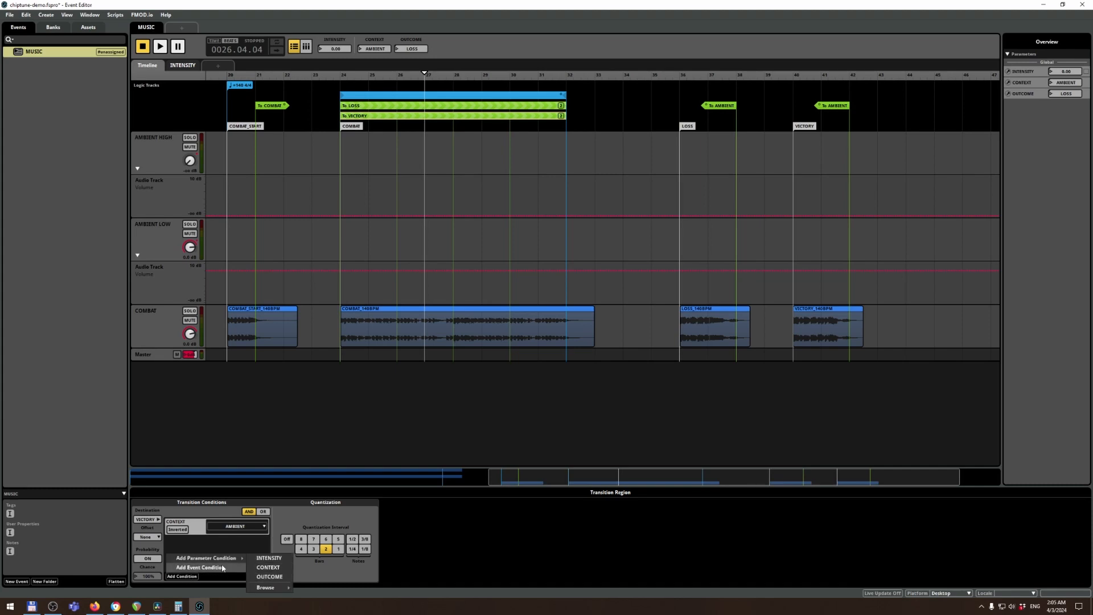
pyautogui.click(269, 577)
pyautogui.click(239, 543)
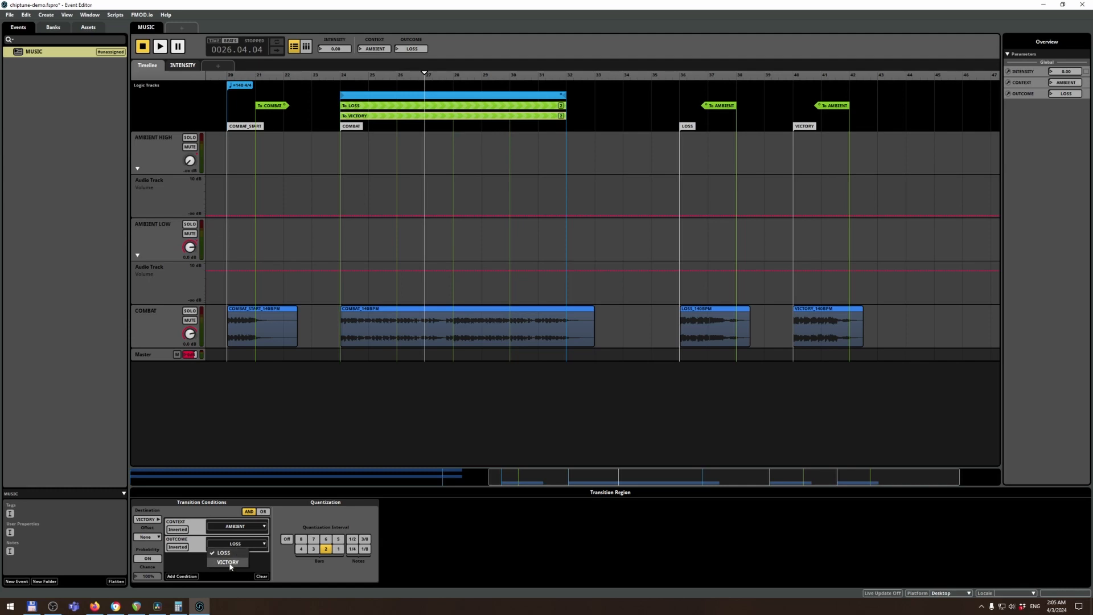
pyautogui.click(227, 562)
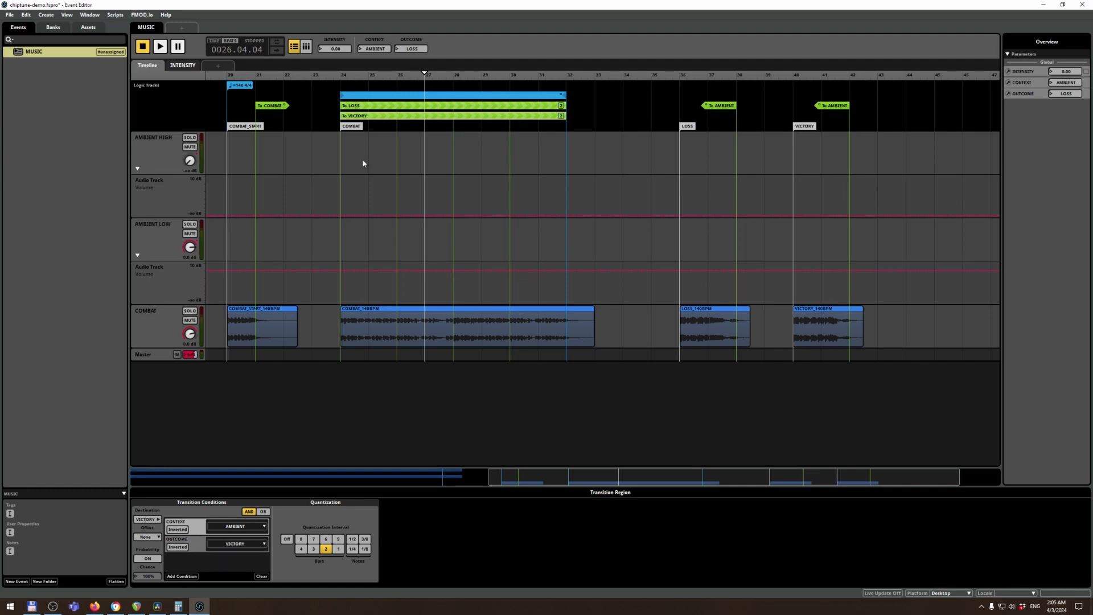
# - Play the combat loop from bar 26 with CONTEXT at COMBAT, then switch OUTCOME to VICTORY and CONTEXT to AMBIENT to test the victory ending
pyautogui.moveTo(424, 80); pyautogui.dragTo(374, 36)
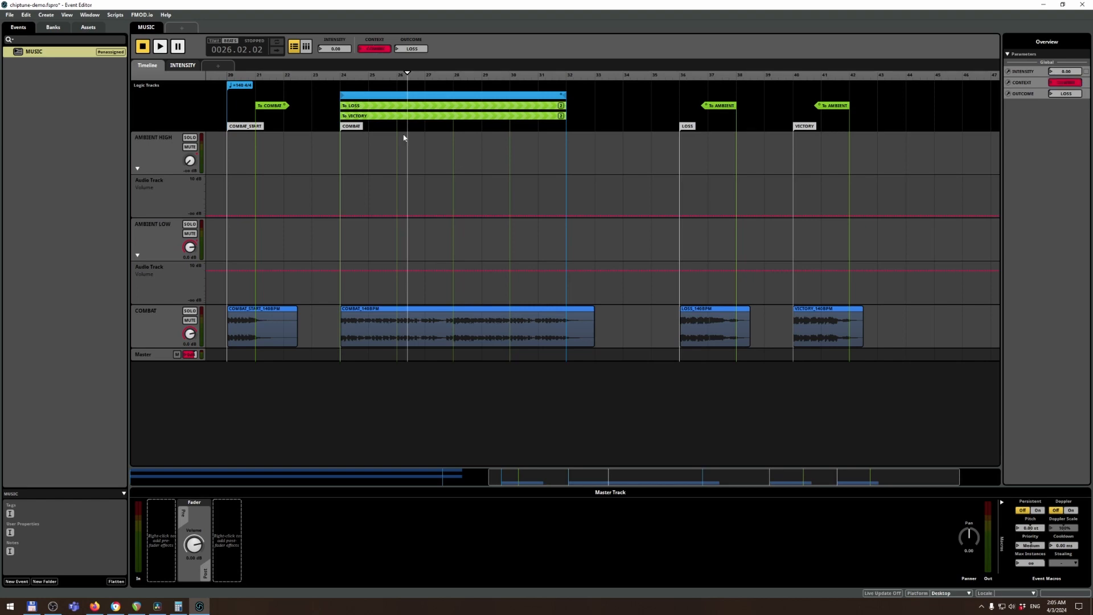
pyautogui.press('space')
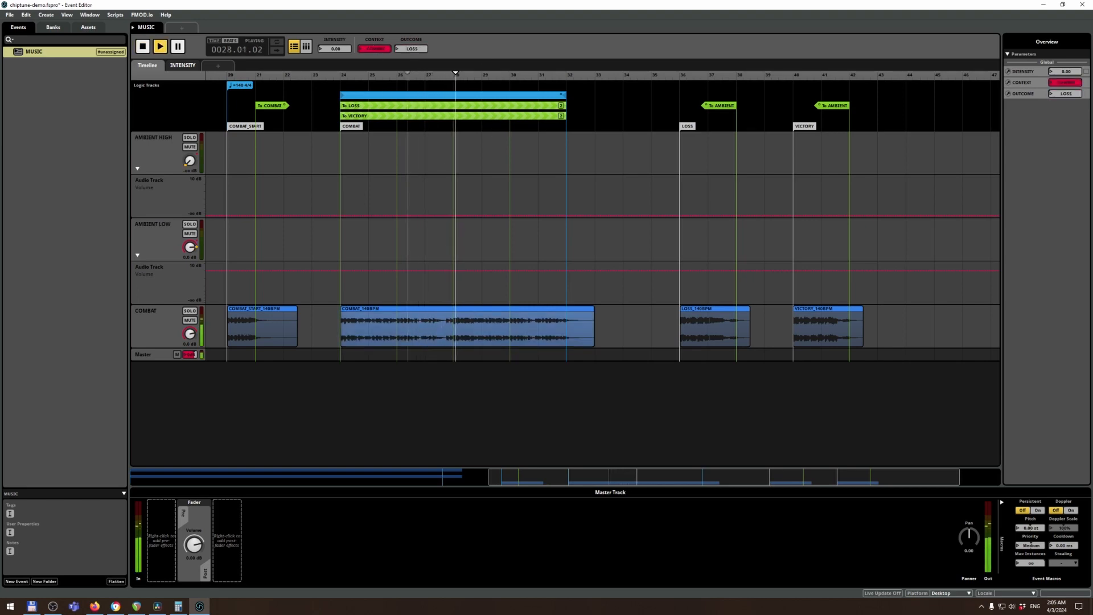
pyautogui.moveTo(417, 50); pyautogui.dragTo(377, 64)
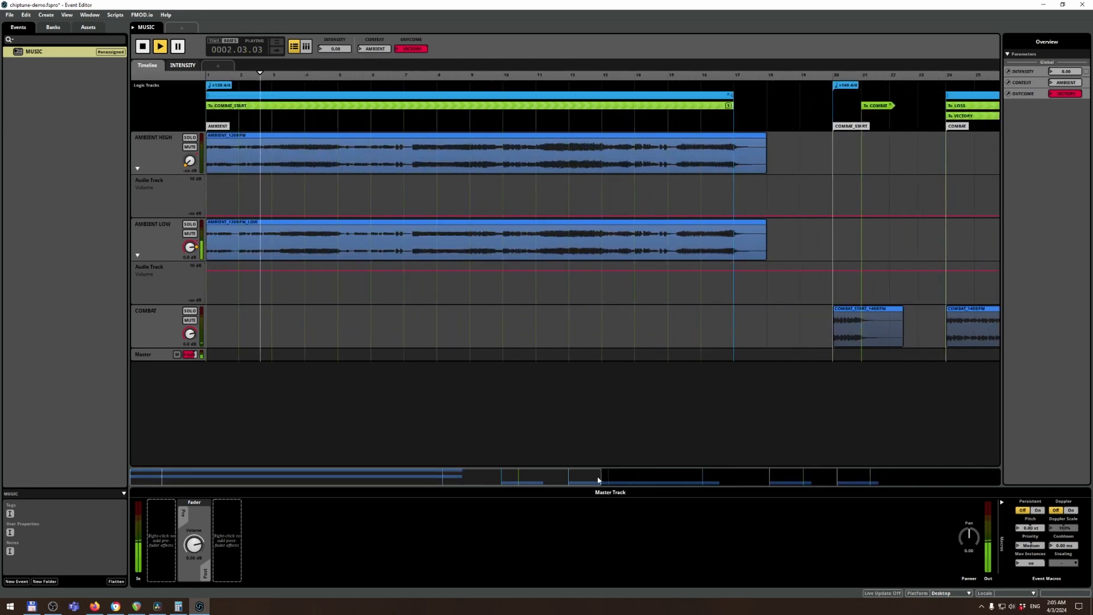
pyautogui.moveTo(601, 480); pyautogui.dragTo(990, 483)
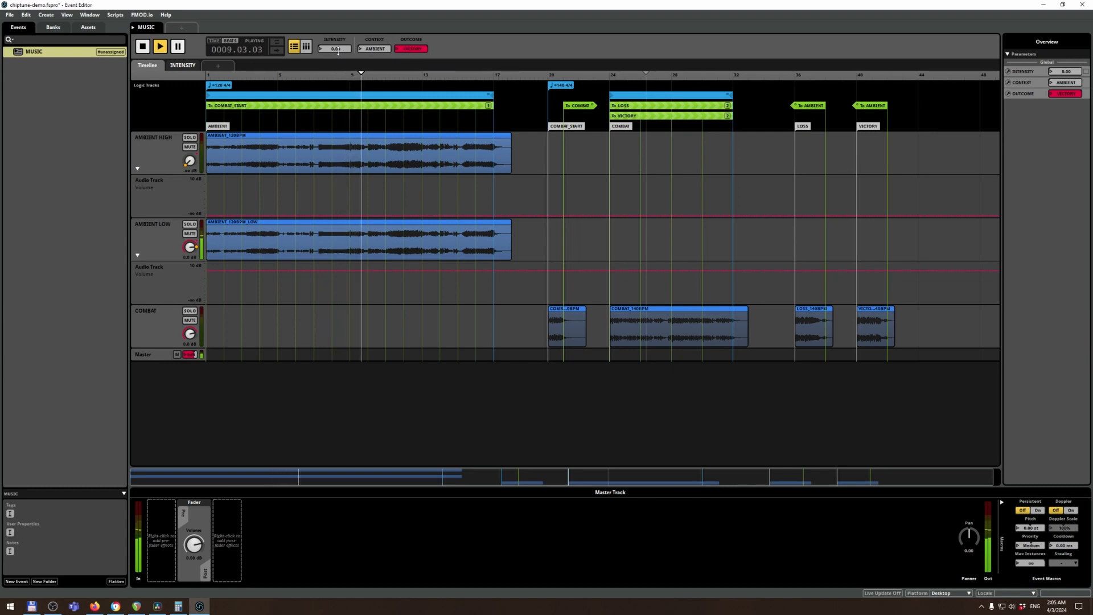
# - During playback, raise INTENSITY and alternate CONTEXT between COMBAT and AMBIENT with OUTCOME at LOSS and VICTORY to test the transitions
pyautogui.moveTo(343, 49)
pyautogui.mouseDown()
pyautogui.moveTo(344, 34)
pyautogui.moveTo(344, 63)
pyautogui.moveTo(344, 31)
pyautogui.mouseUp()
pyautogui.moveTo(411, 49); pyautogui.dragTo(378, 34)
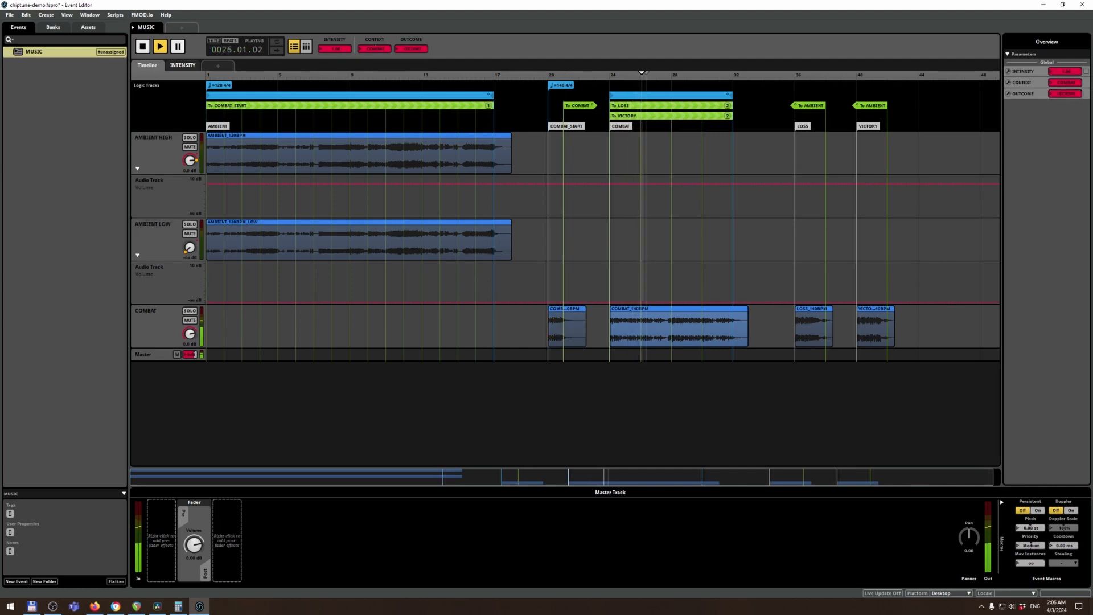
pyautogui.click(376, 49)
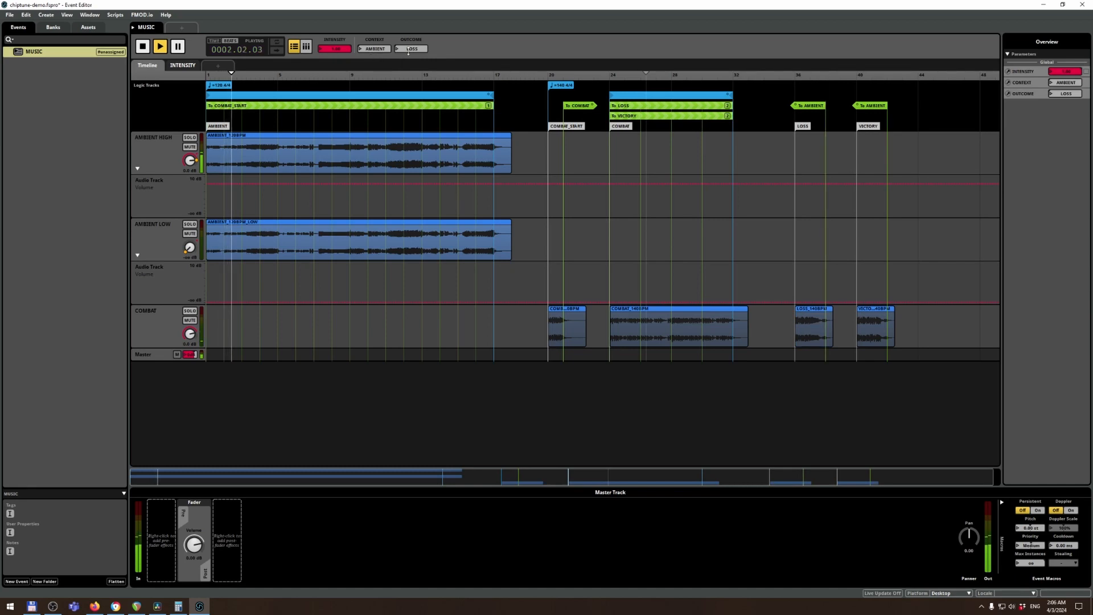
pyautogui.click(377, 49)
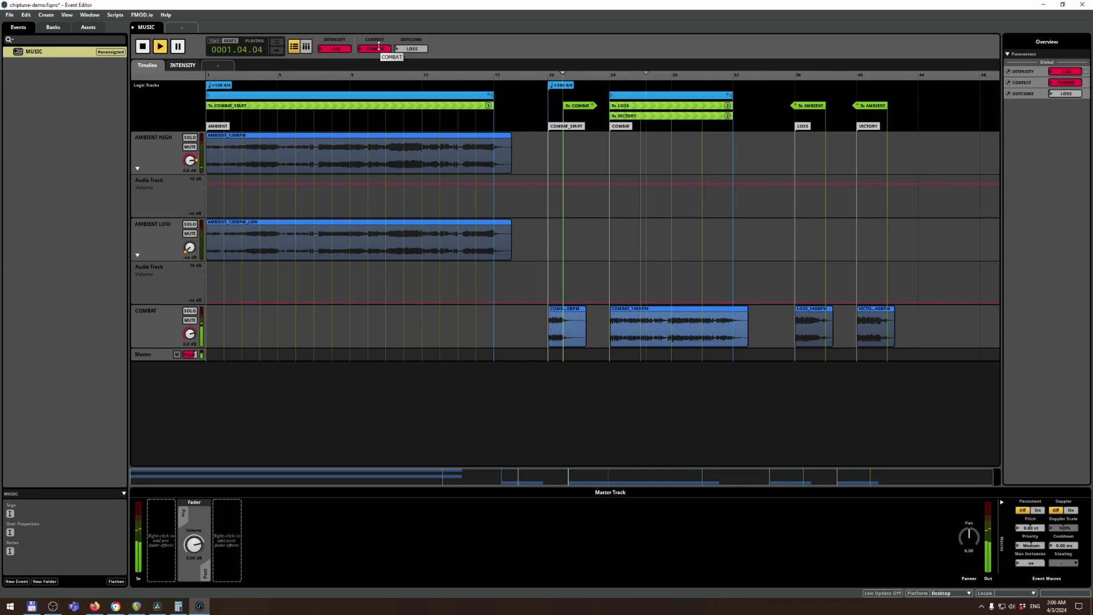
pyautogui.moveTo(410, 50); pyautogui.dragTo(377, 57)
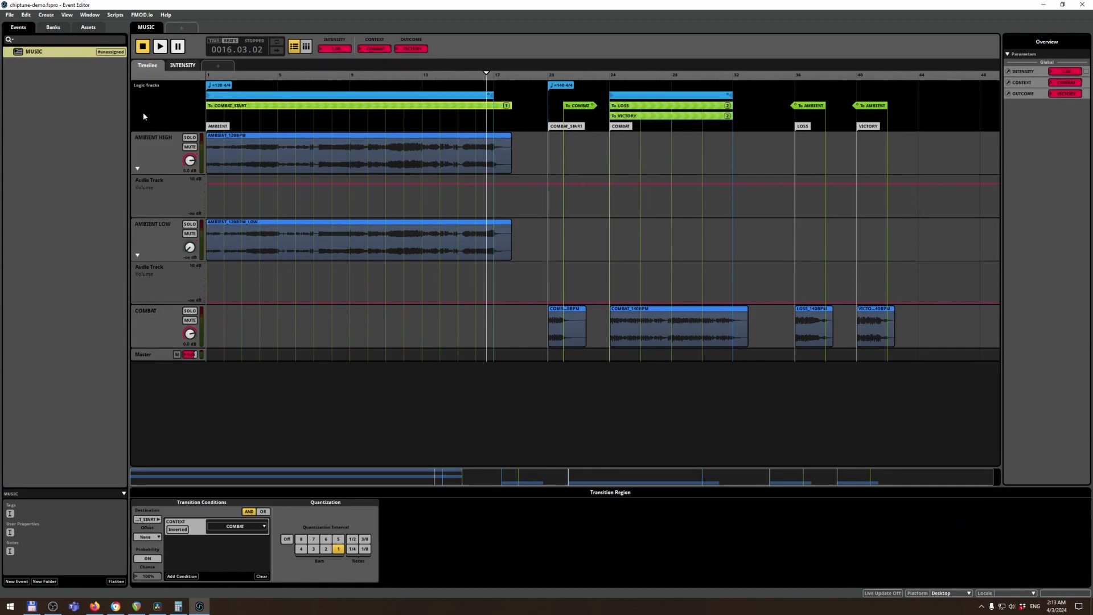
# - Save the project and switch to Total Commander
pyautogui.click(15, 17)
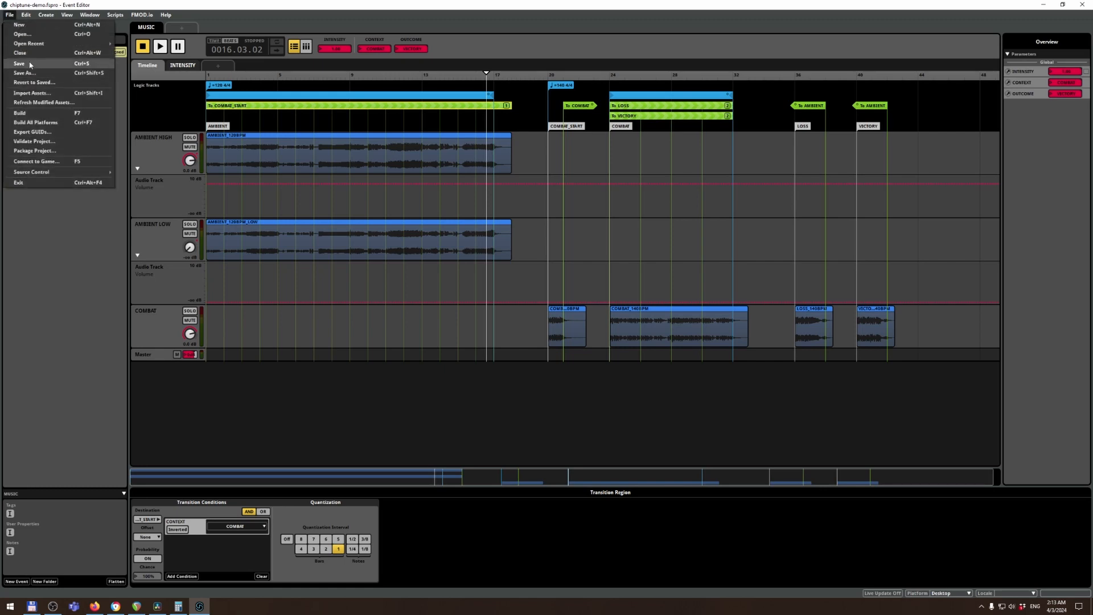
pyautogui.click(29, 66)
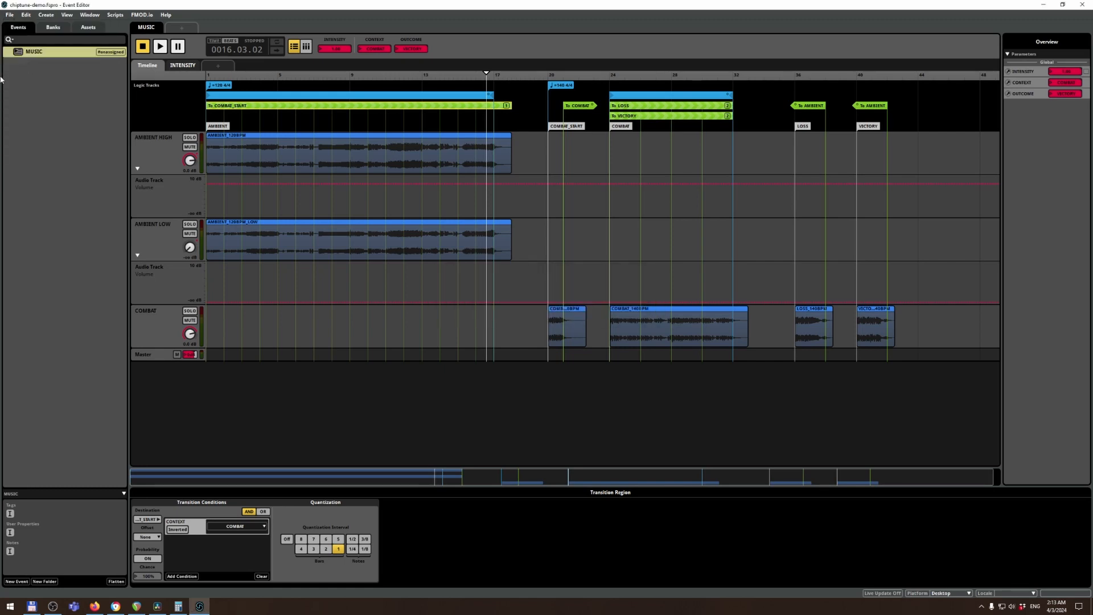
pyautogui.hotkey('alt', 'Tab')
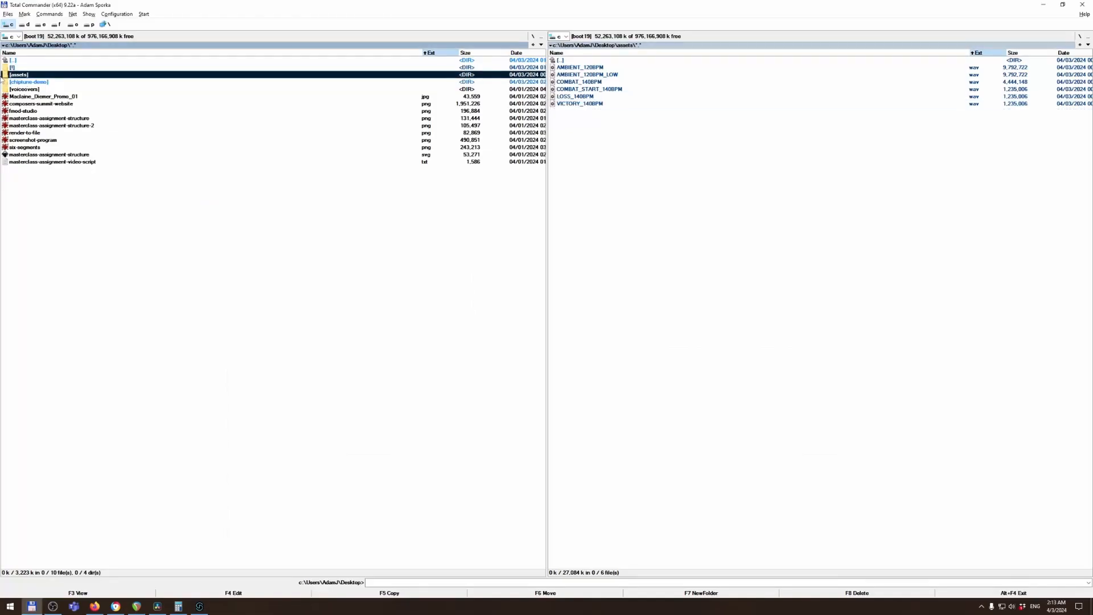
# - Open the Assets subfolder of the chiptune-demo project folder and show the same folder in the other pane
pyautogui.click(2, 80)
pyautogui.doubleClick(3, 80)
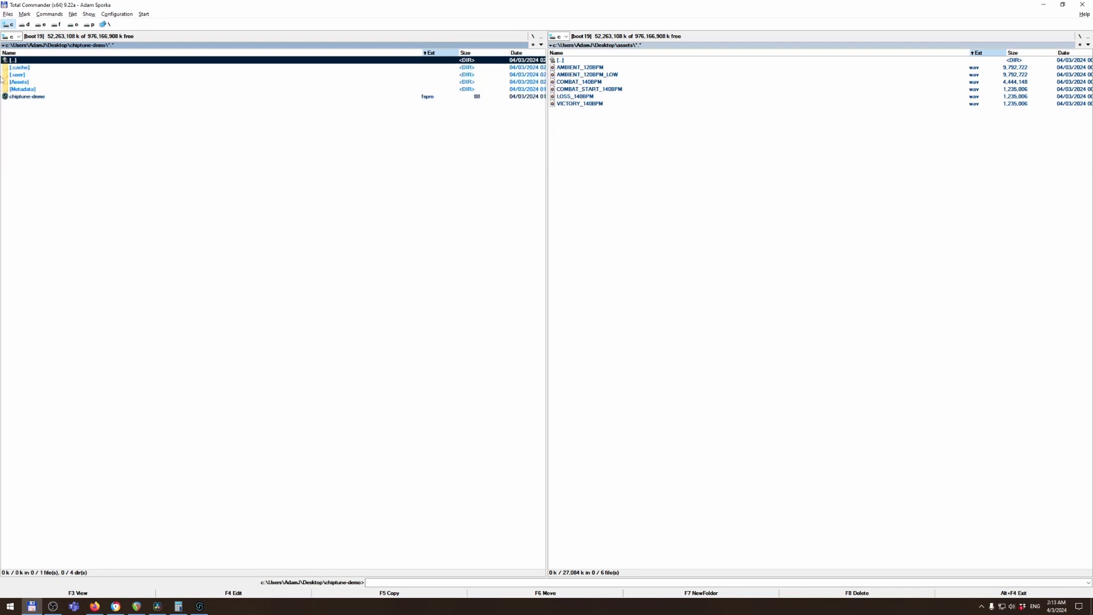
pyautogui.press('Down')
pyautogui.press('Down')
pyautogui.press('Down')
pyautogui.press('Return')
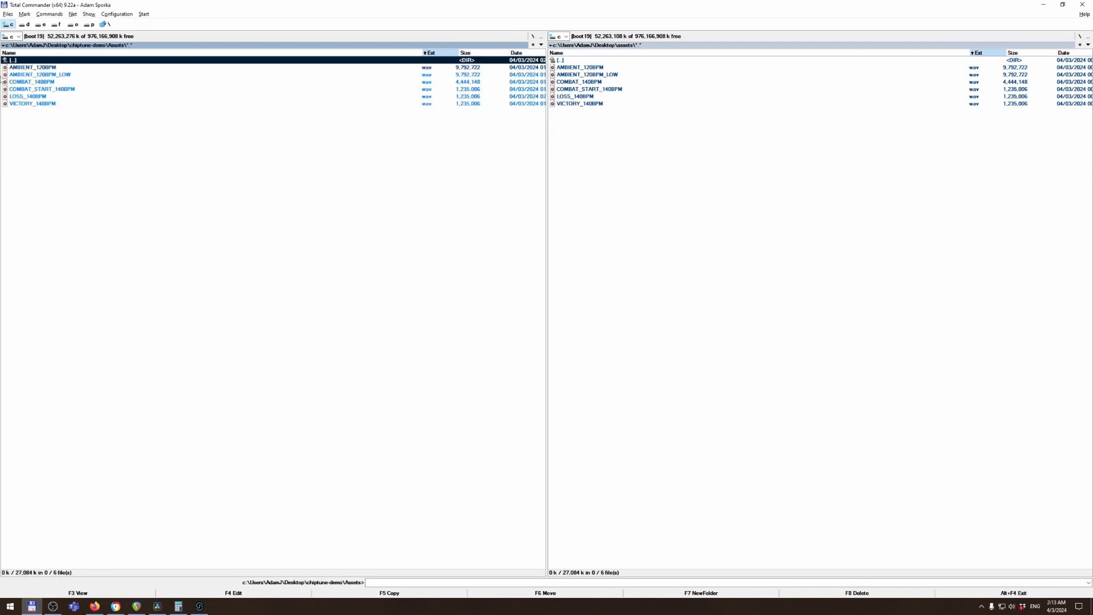
pyautogui.press('Down')
pyautogui.hotkey('ctrl', 'Right')
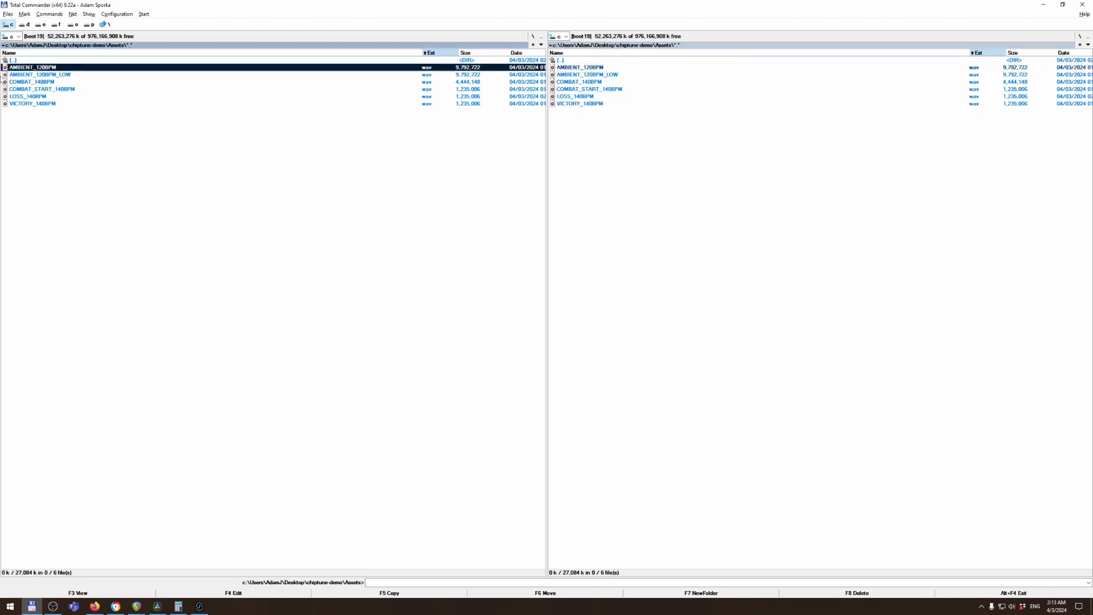
# - Go back up to the chiptune-demo folder, calculate the sizes of its Assets and Metadata folders, and return to the Desktop folder
pyautogui.press('Tab')
pyautogui.press('Tab')
pyautogui.press('BackSpace')
pyautogui.press('space')
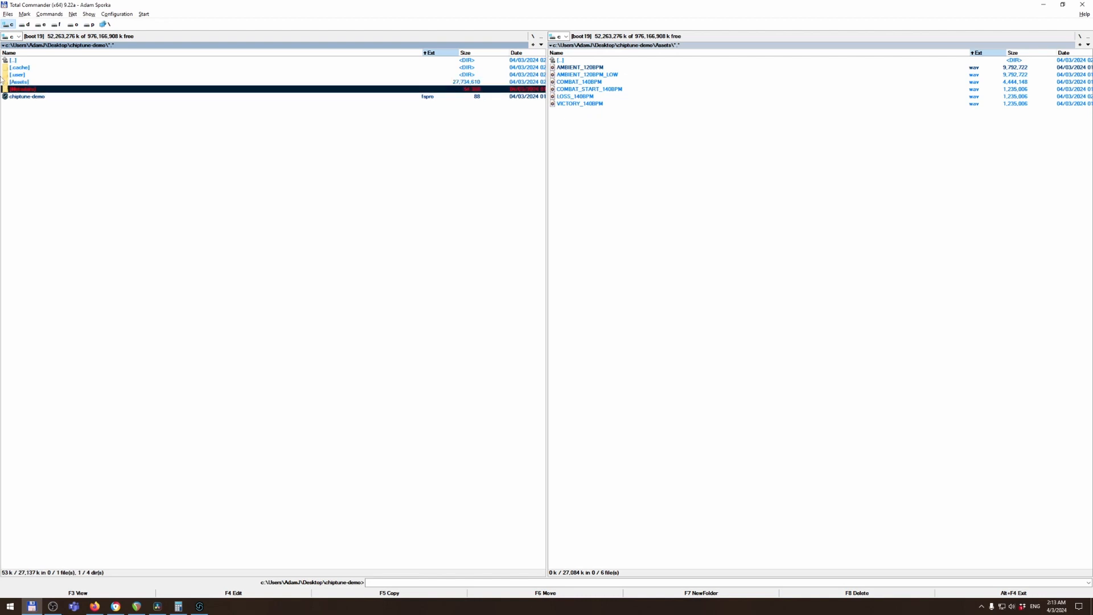
pyautogui.press('BackSpace')
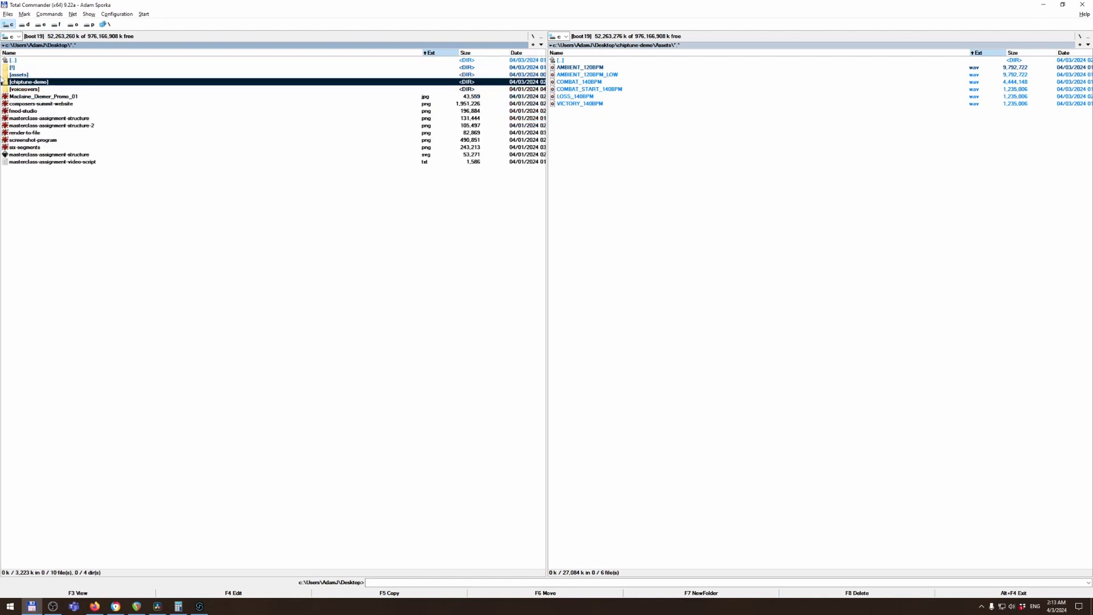
# - Compress the chiptune-demo folder into a 7z archive named chiptune-demo with 7-Zip and select the archive
pyautogui.rightClick(23, 80)
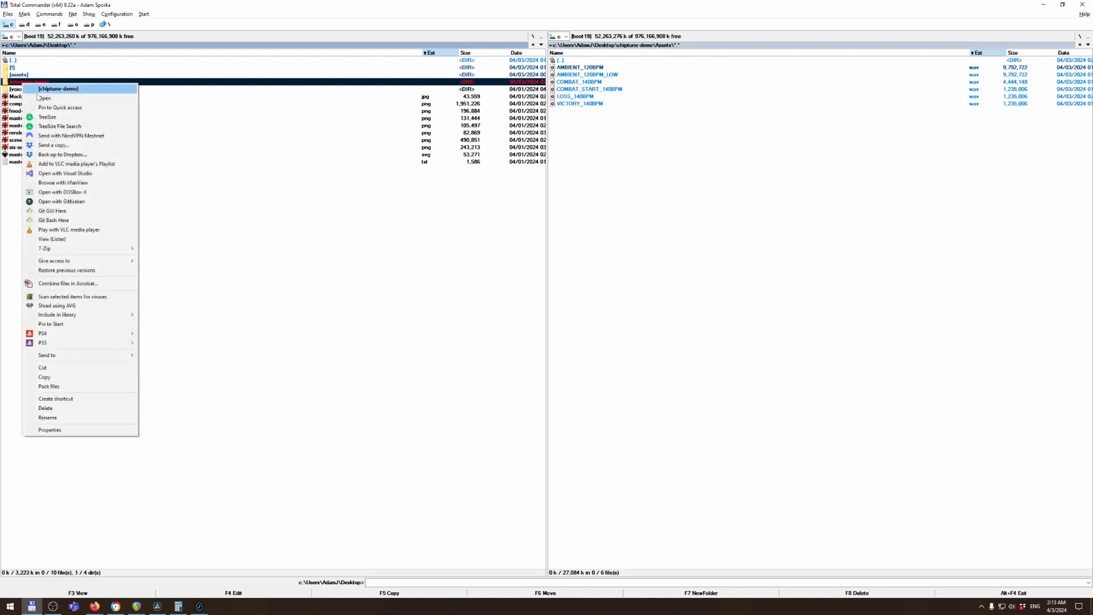
pyautogui.moveTo(50, 251)
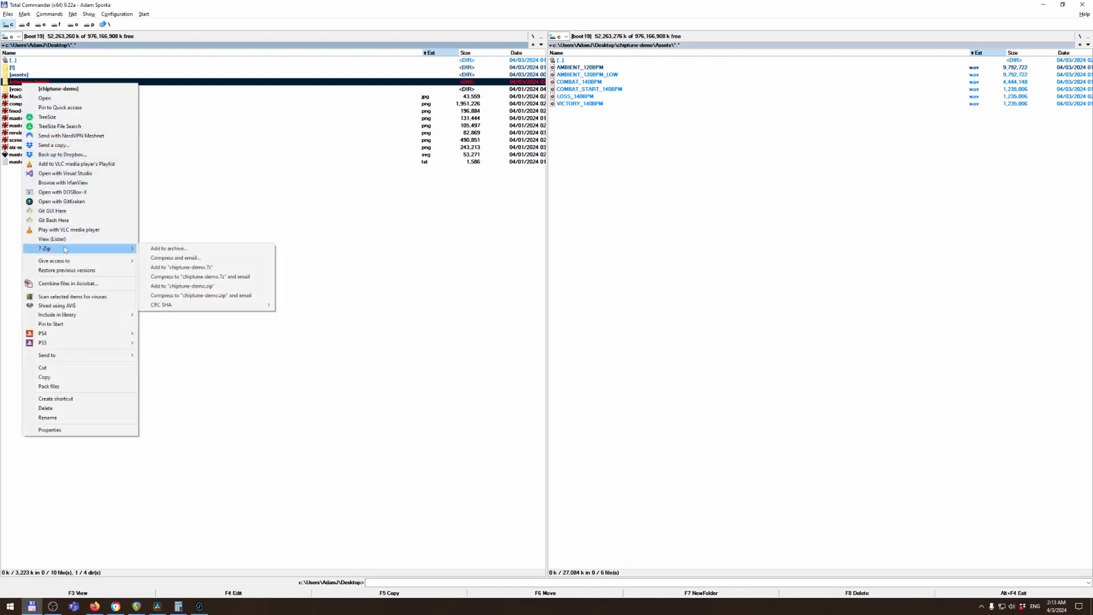
pyautogui.click(166, 249)
pyautogui.click(560, 409)
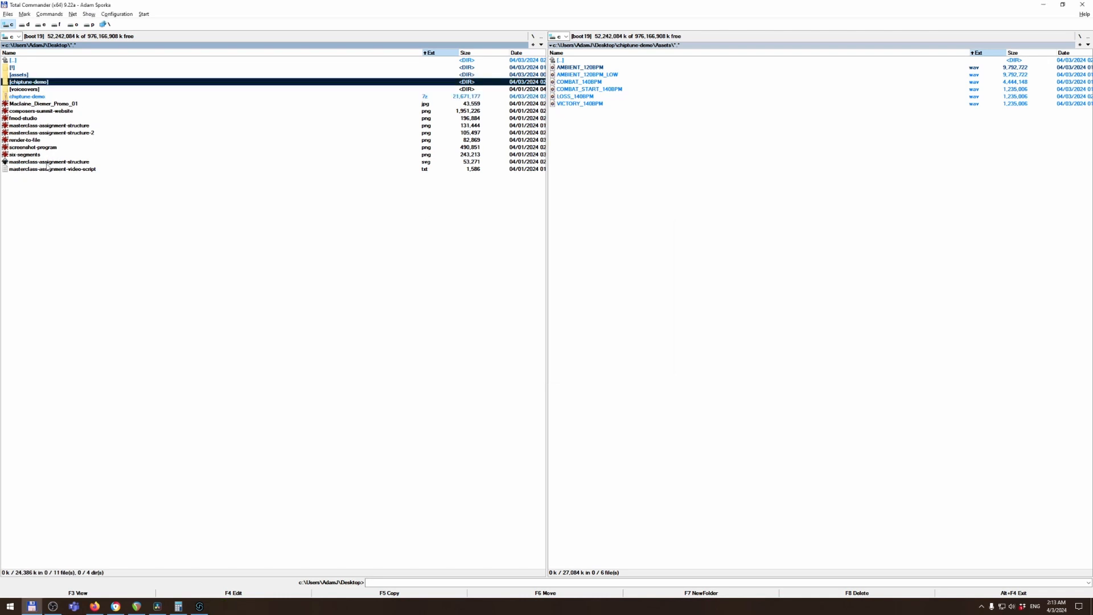
pyautogui.click(25, 98)
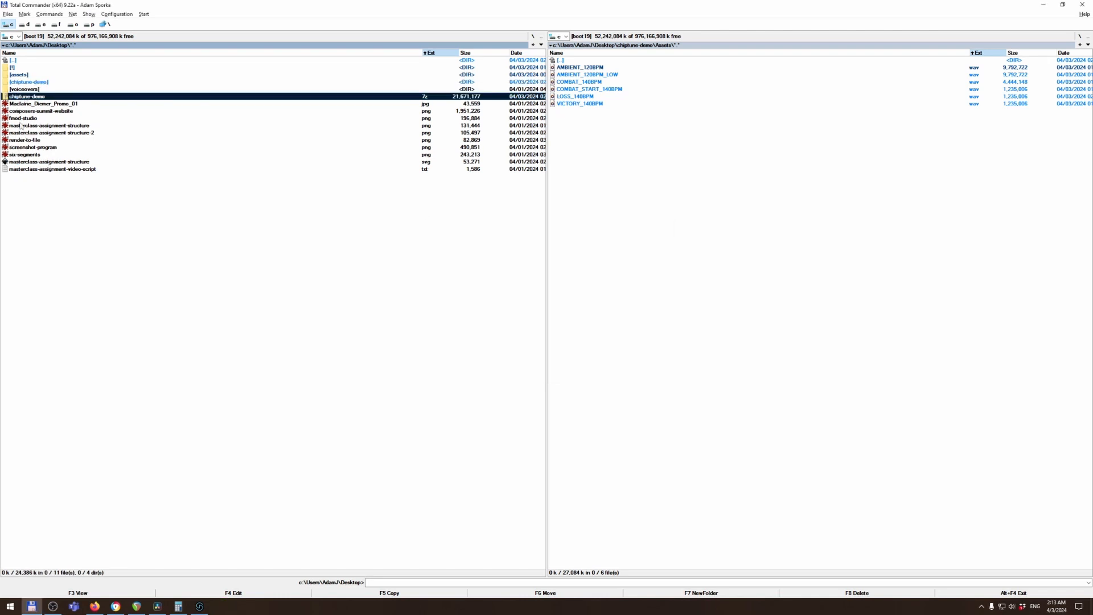